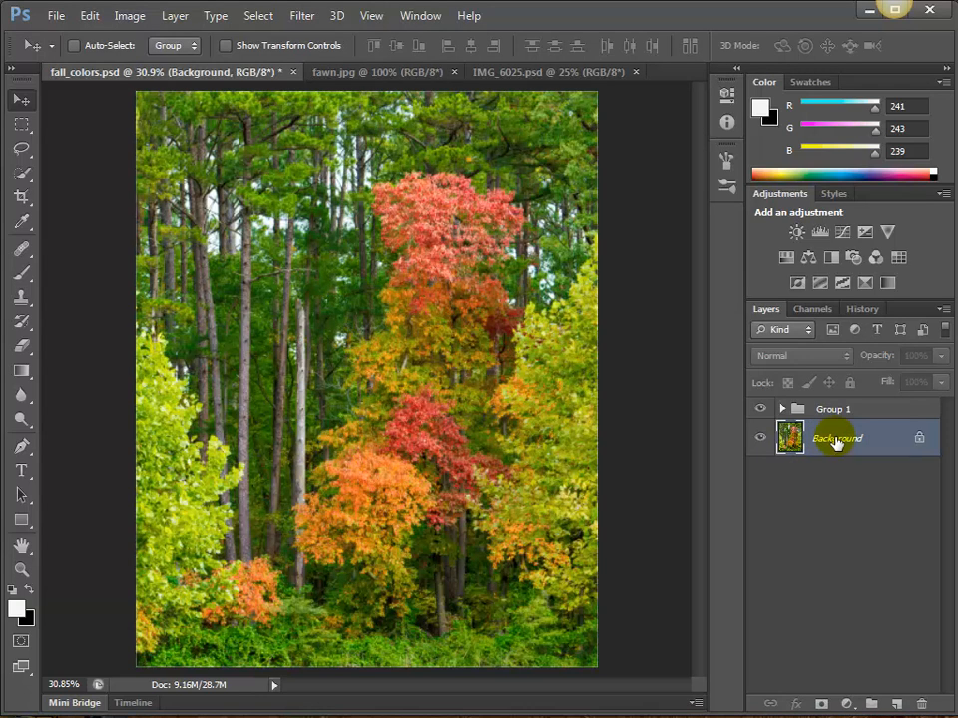
# - Duplicate the Background layer, then duplicate the resulting copy to get a second one above it
pyautogui.hotkey('ctrl', 'j')
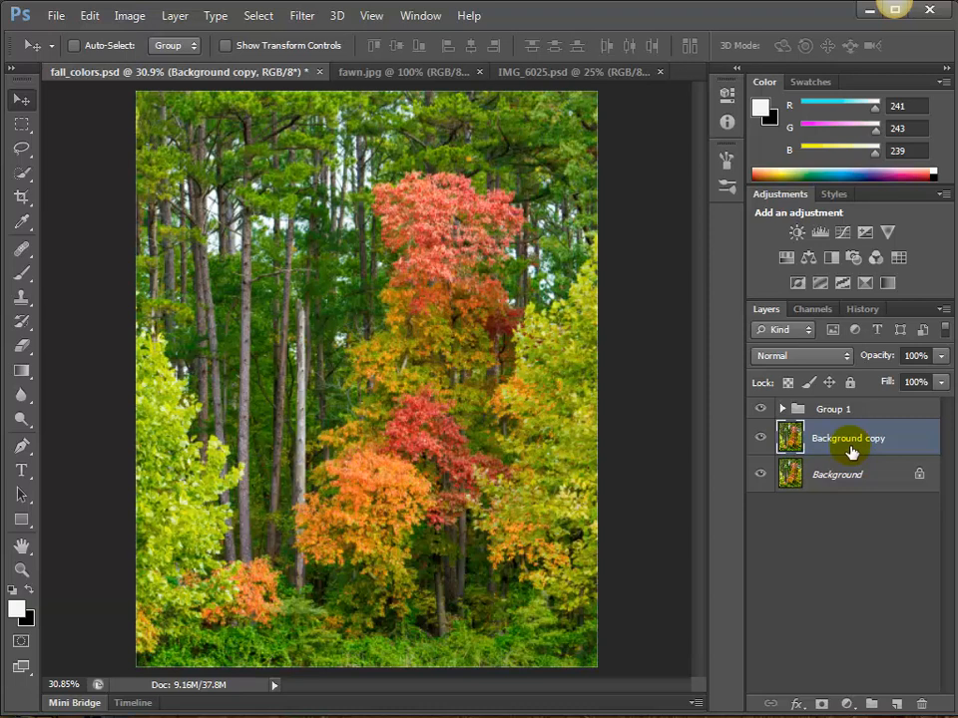
pyautogui.click(762, 441)
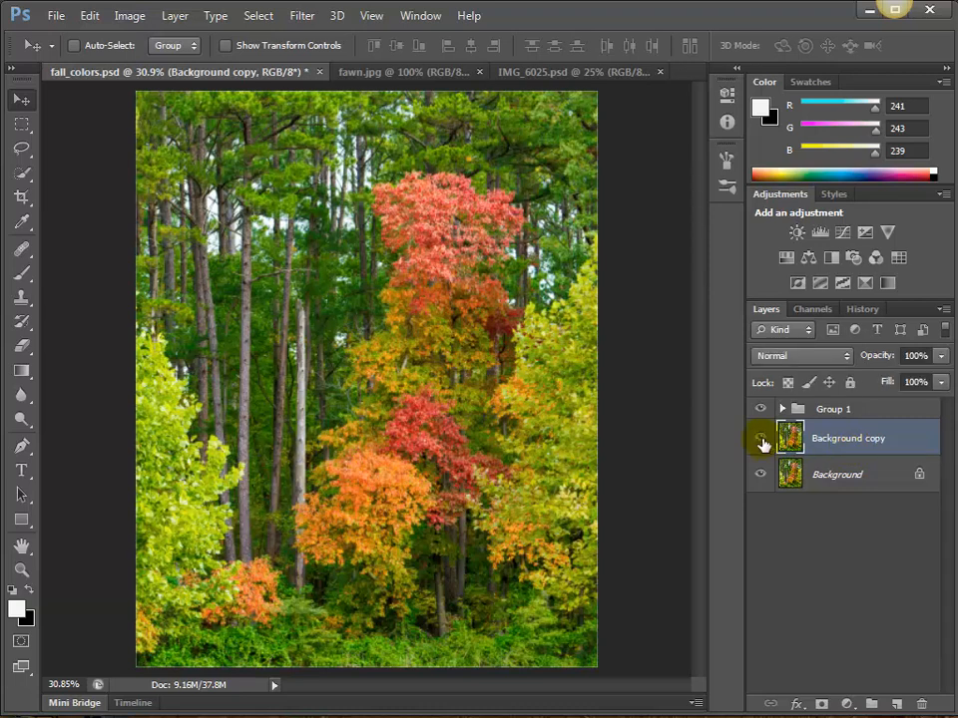
pyautogui.click(762, 441)
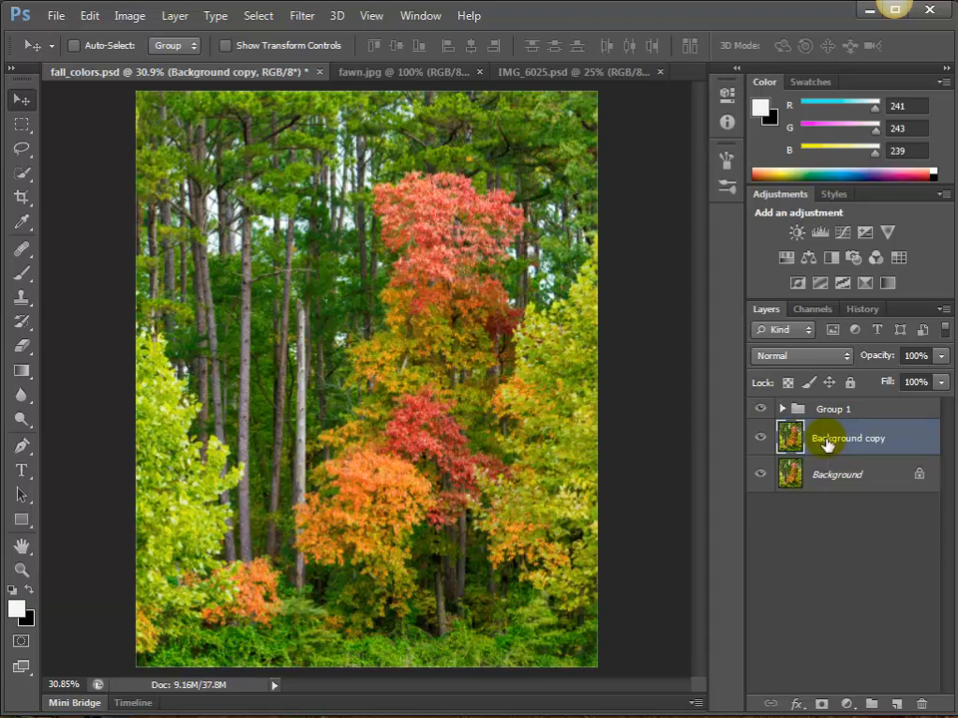
pyautogui.hotkey('ctrl', 'j')
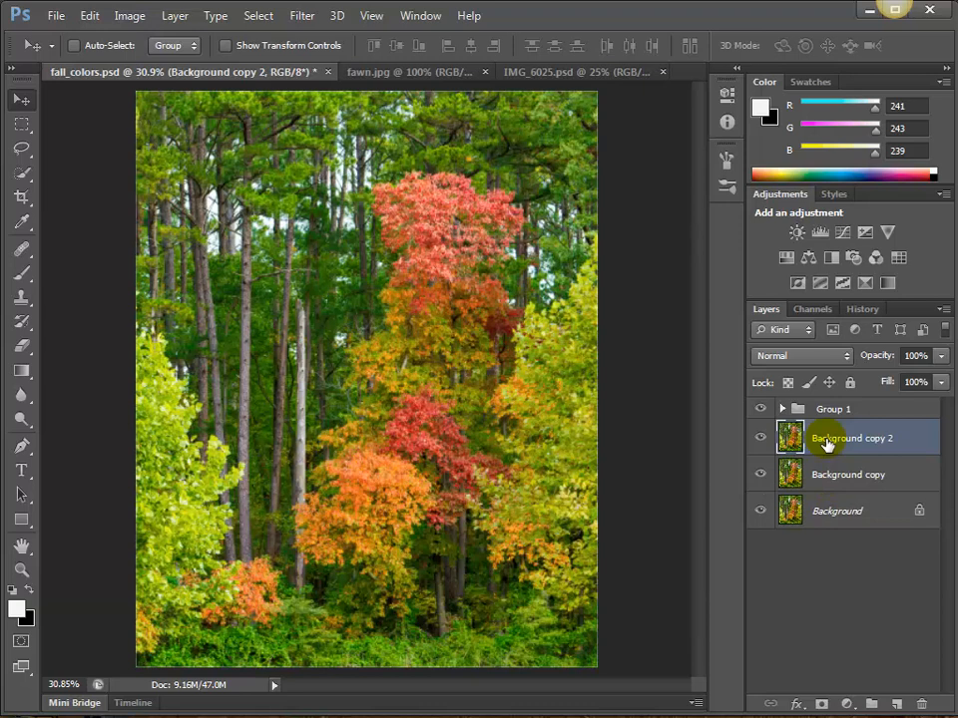
# - Hide both Background copies and show them again to compare them with the original Background layer
pyautogui.moveTo(763, 438); pyautogui.dragTo(764, 491)
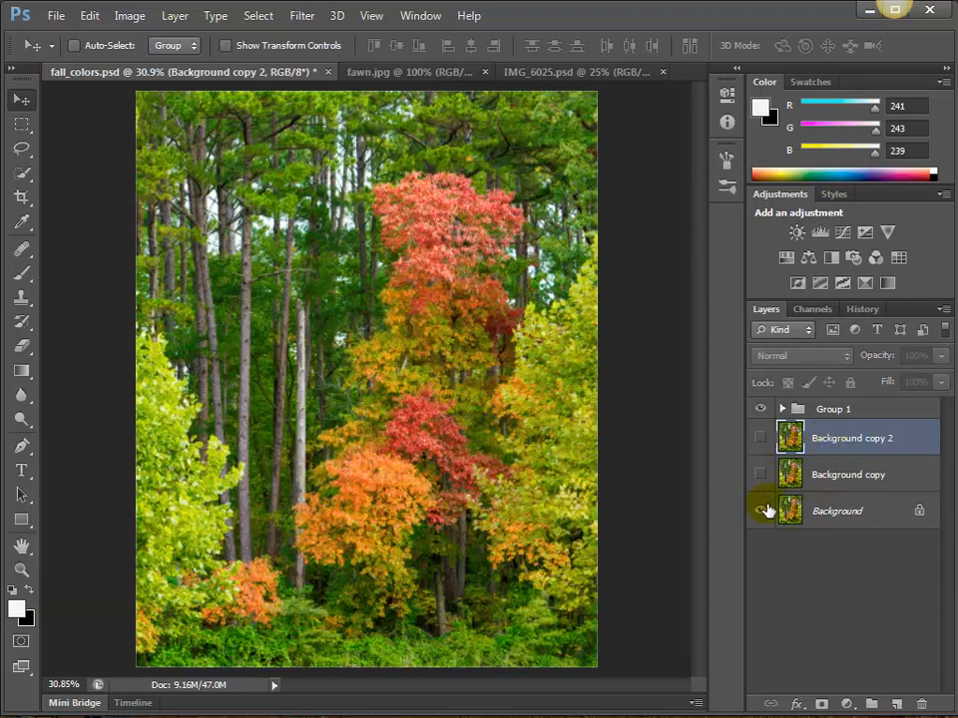
pyautogui.click(760, 473)
pyautogui.click(761, 442)
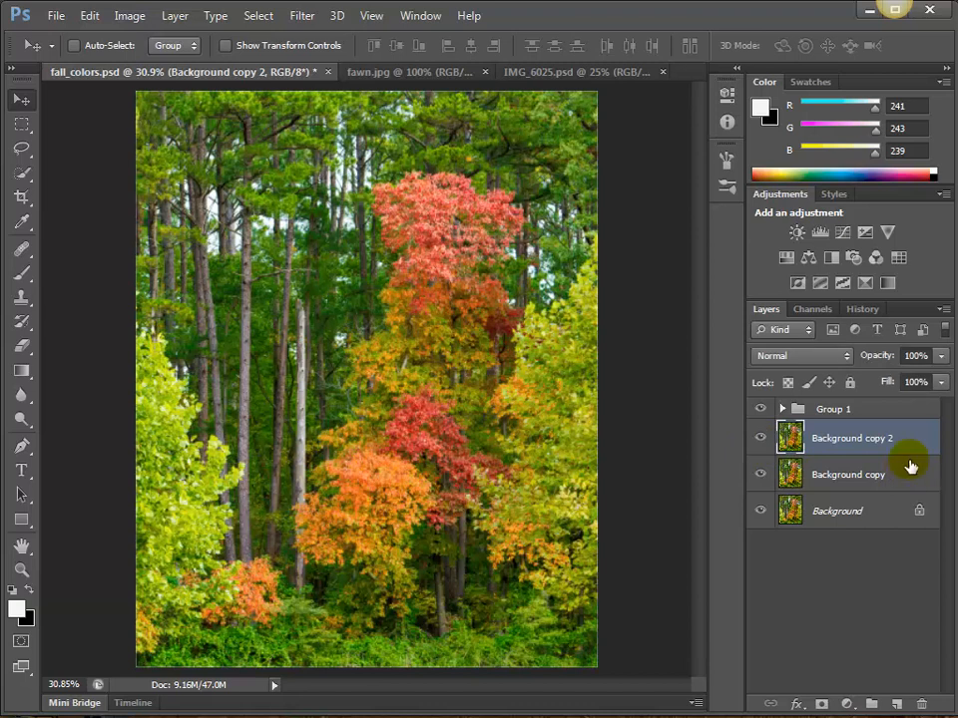
# - Hide Background copy 2 and apply a Gaussian Blur with a 27.8-pixel radius to the Background copy layer
pyautogui.click(846, 477)
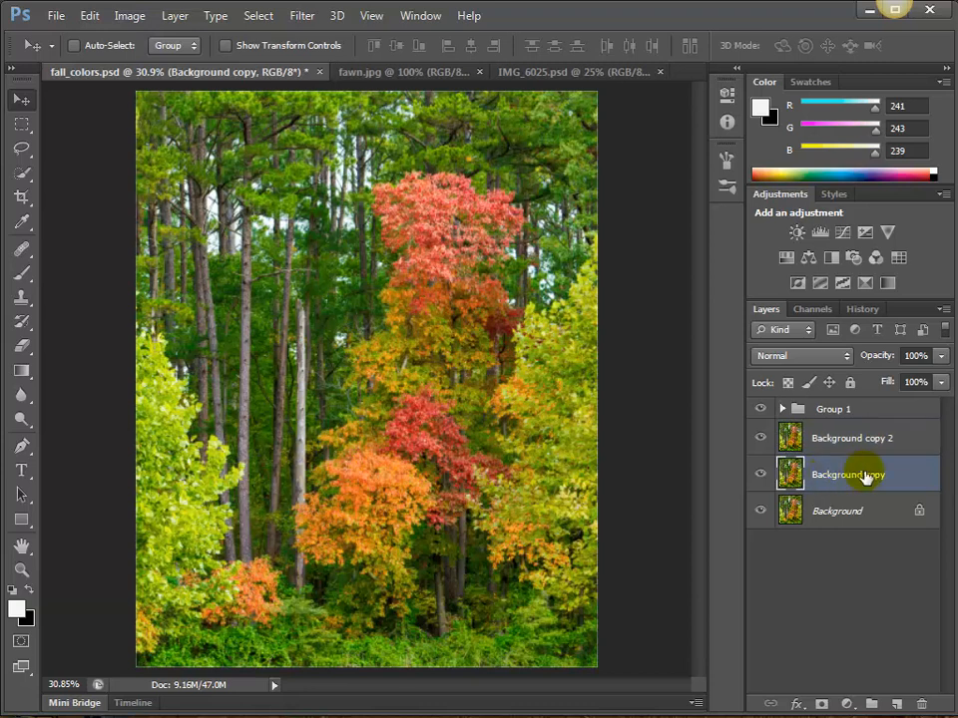
pyautogui.click(761, 439)
pyautogui.click(301, 16)
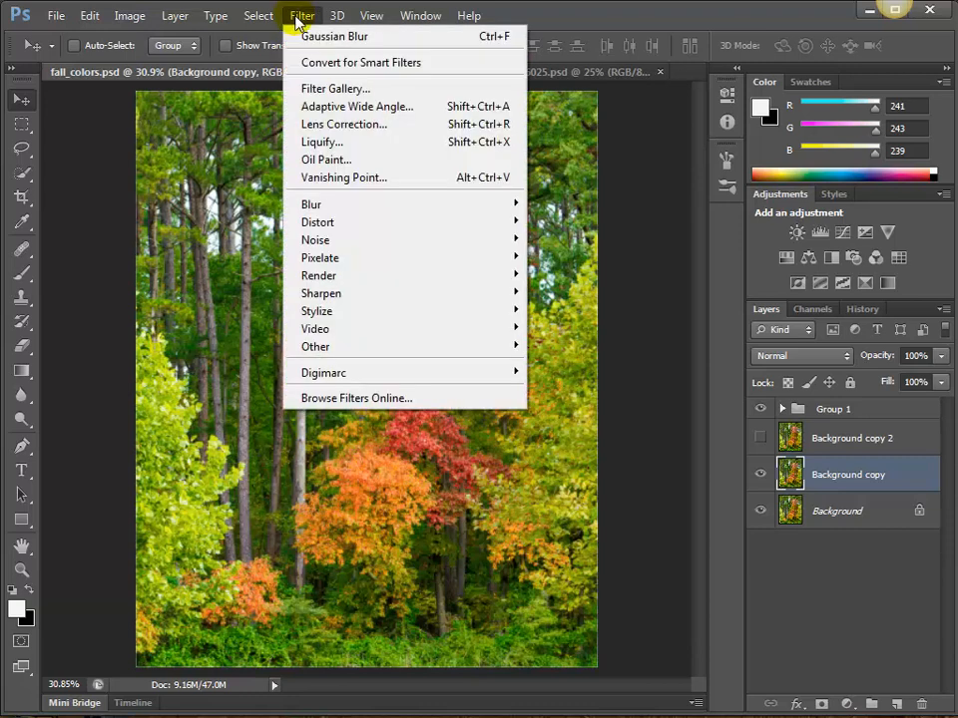
pyautogui.moveTo(434, 206)
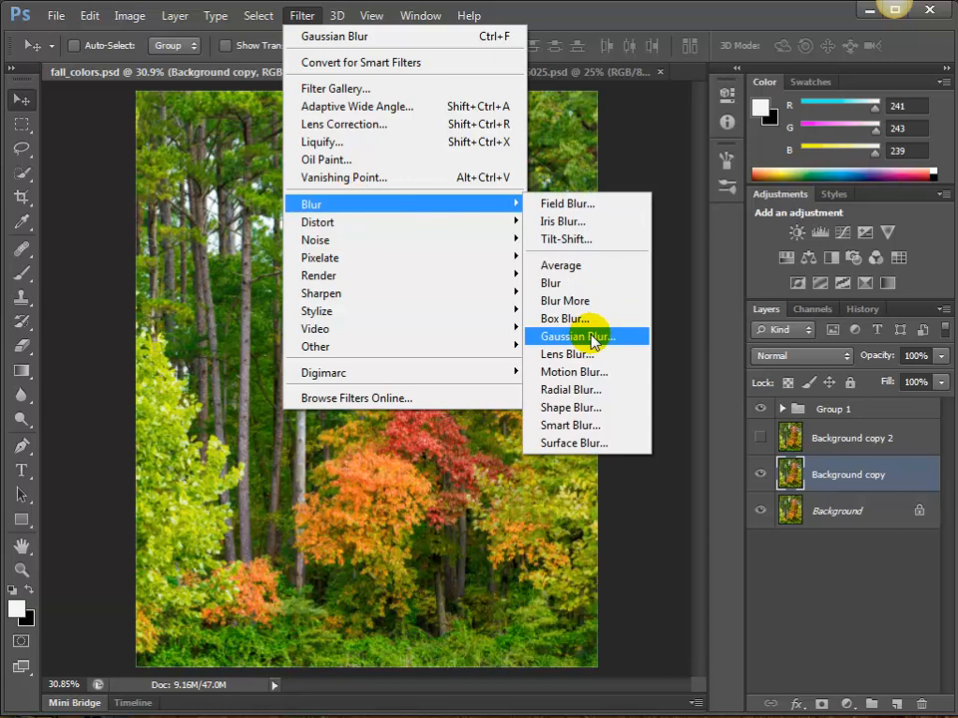
pyautogui.click(590, 337)
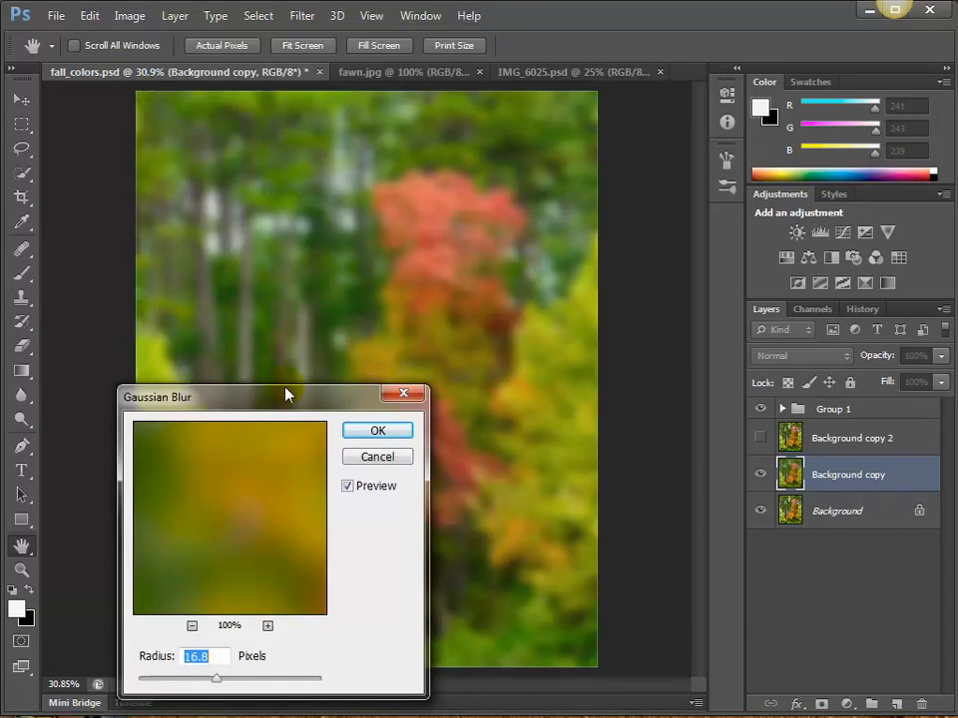
pyautogui.moveTo(286, 395); pyautogui.dragTo(801, 307)
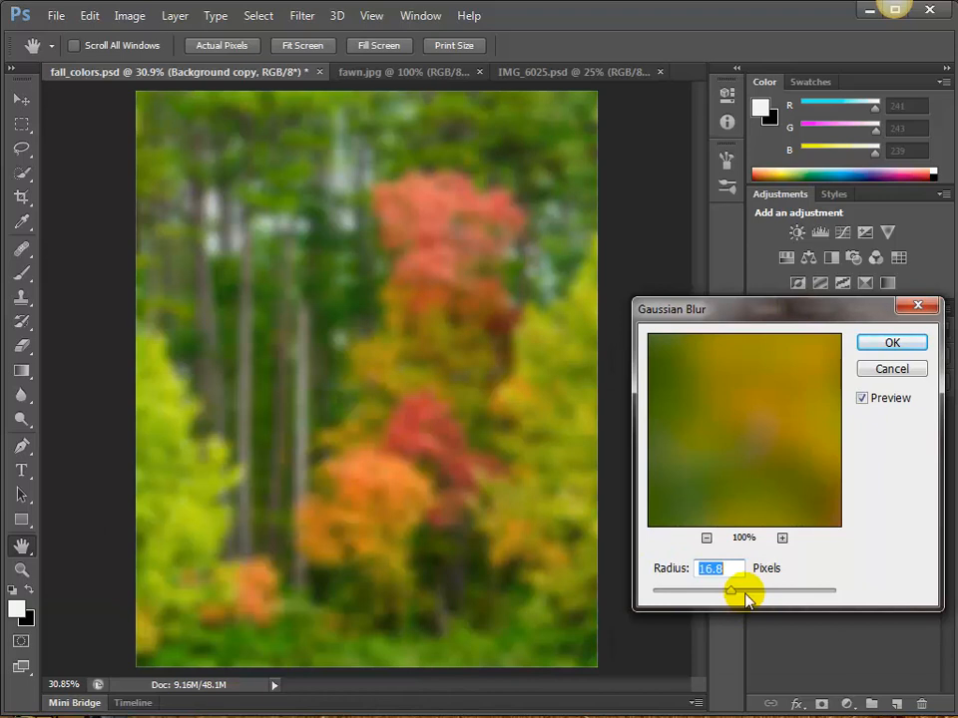
pyautogui.click(745, 593)
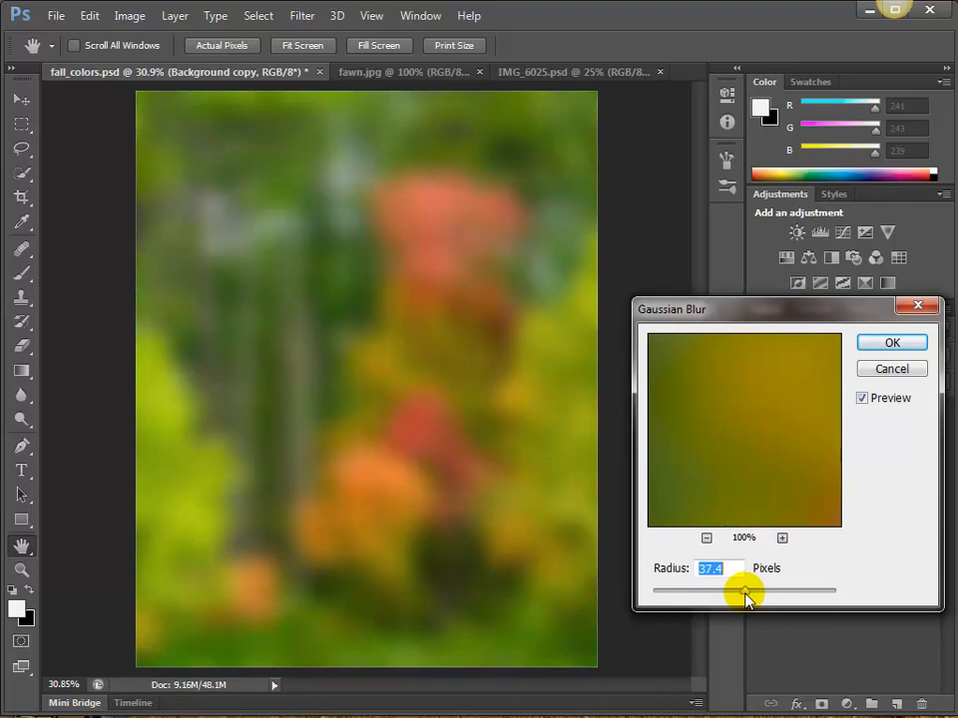
pyautogui.moveTo(745, 593); pyautogui.dragTo(737, 596)
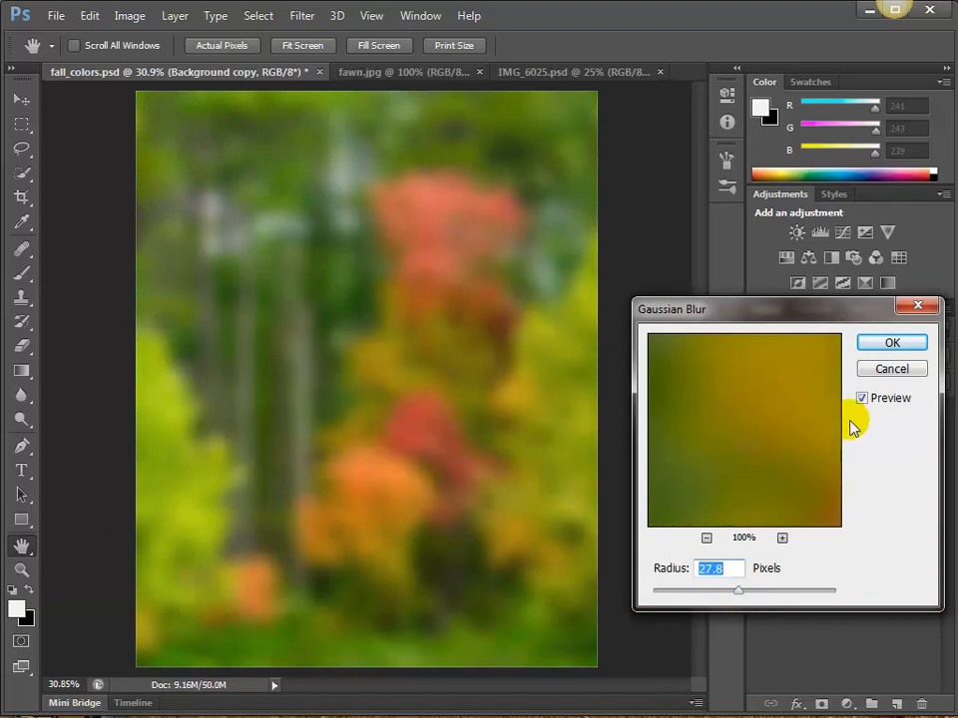
pyautogui.click(892, 344)
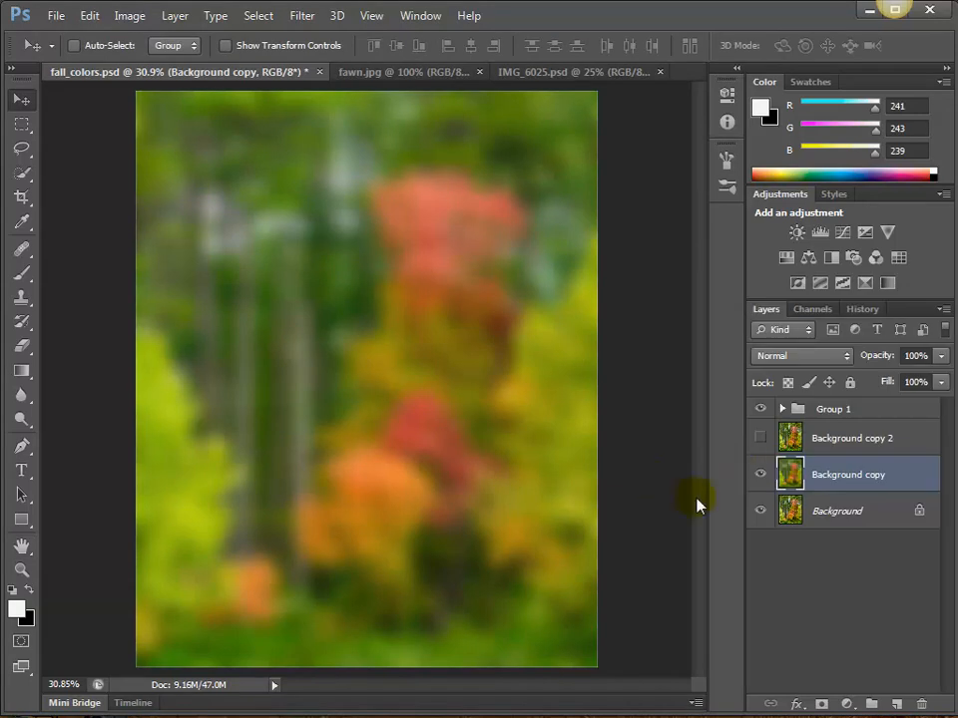
# - Compare the blurred and sharp images by toggling the visibility of Background copy and Background copy 2, leaving both shown
pyautogui.click(760, 477)
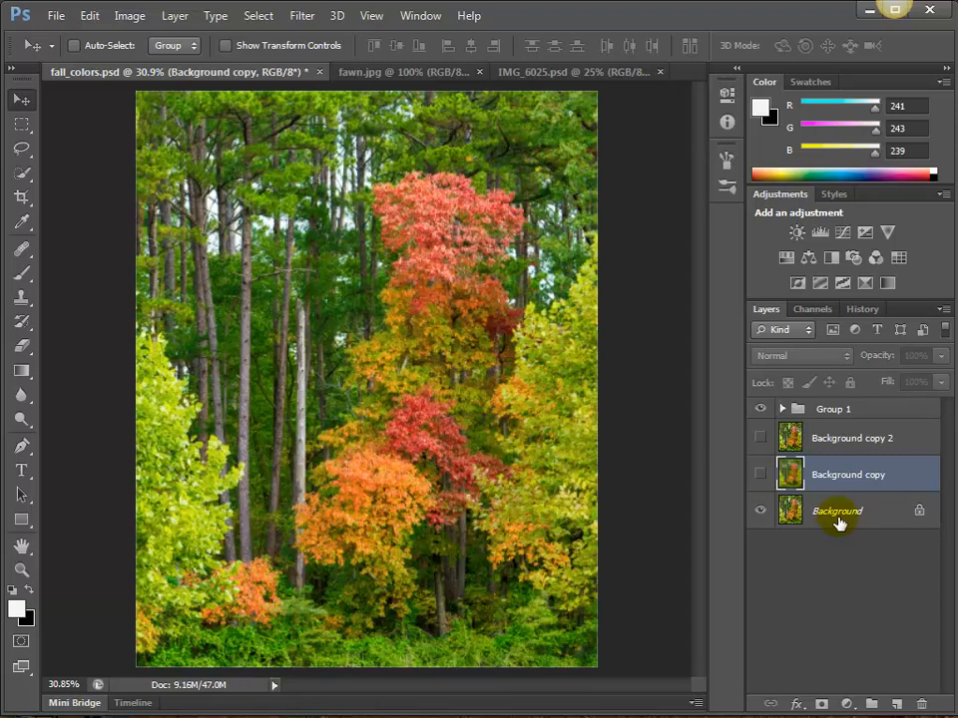
pyautogui.click(759, 475)
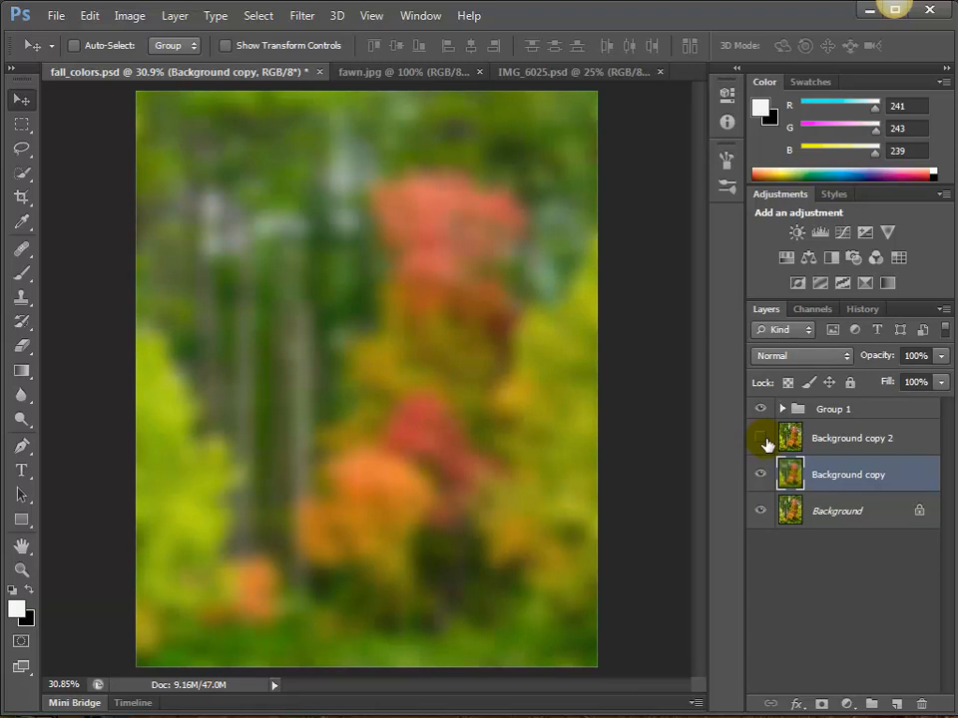
pyautogui.click(761, 440)
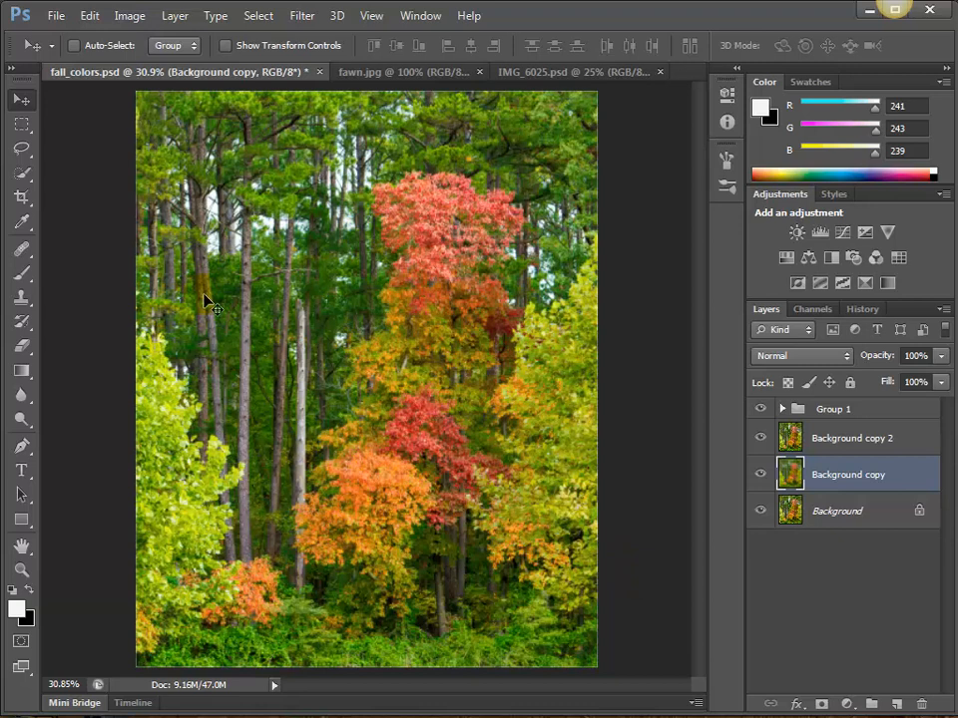
pyautogui.click(757, 438)
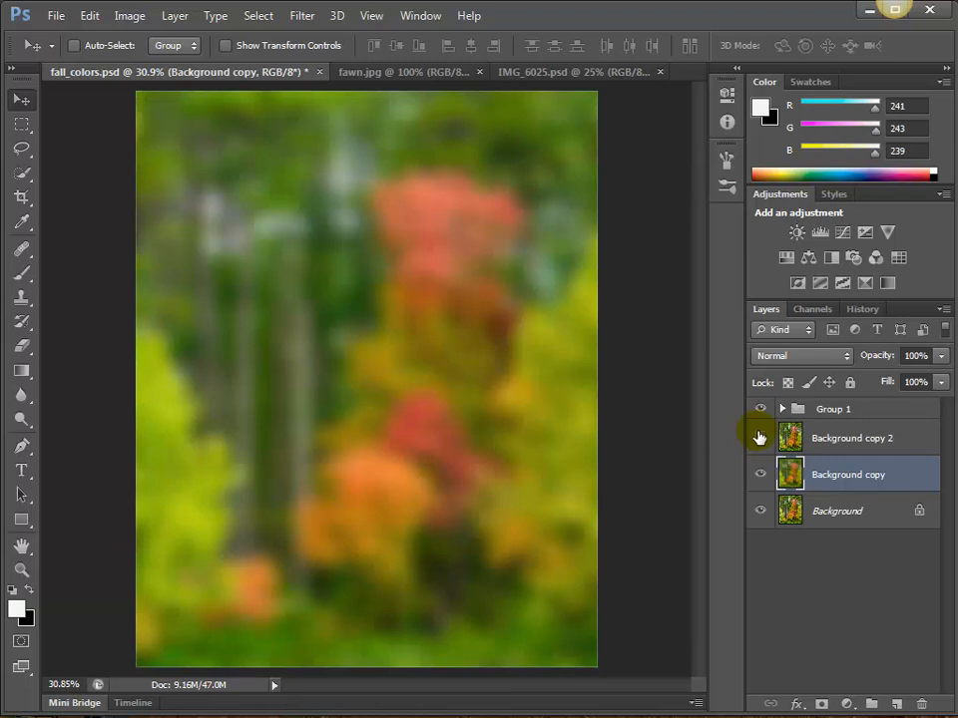
pyautogui.click(759, 439)
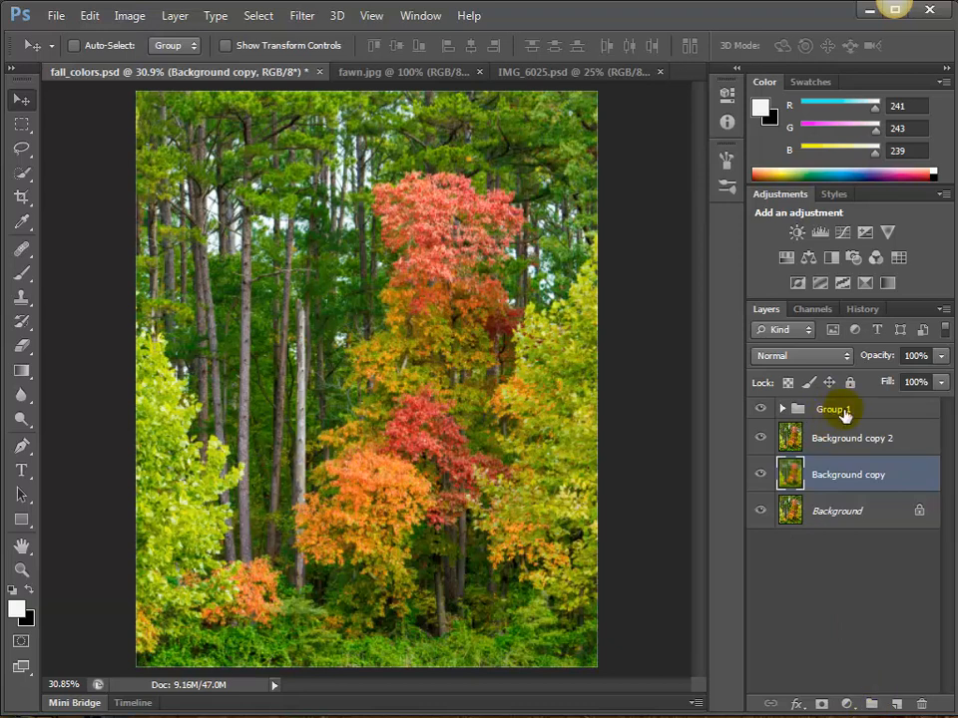
# - Expand Group 1, show Layer 2 and reposition its deer photo in the lower middle of the image
pyautogui.click(781, 409)
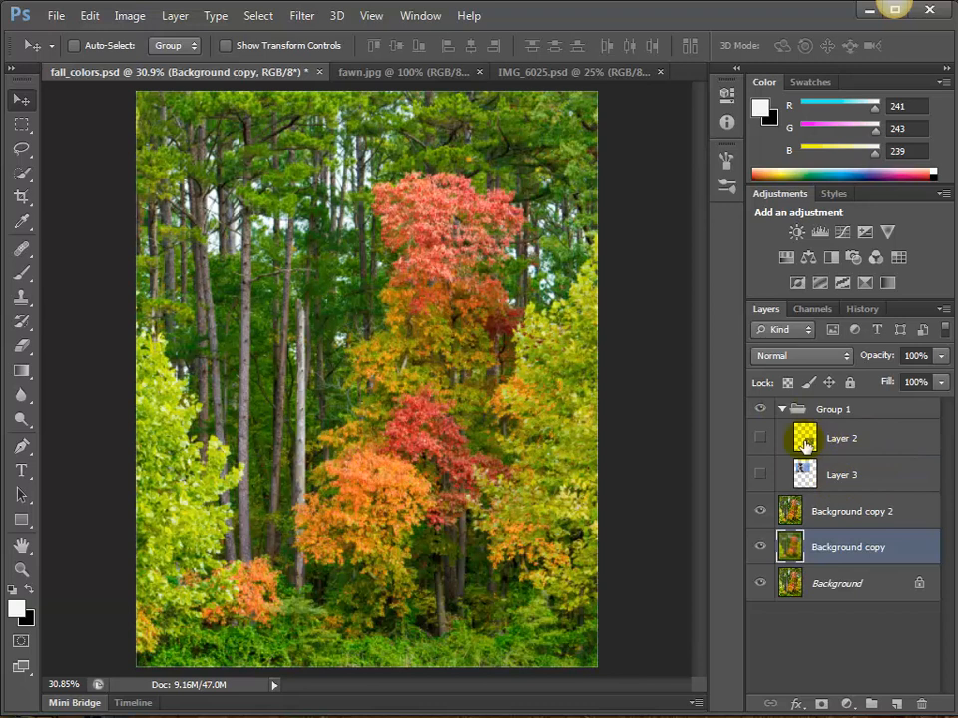
pyautogui.click(806, 437)
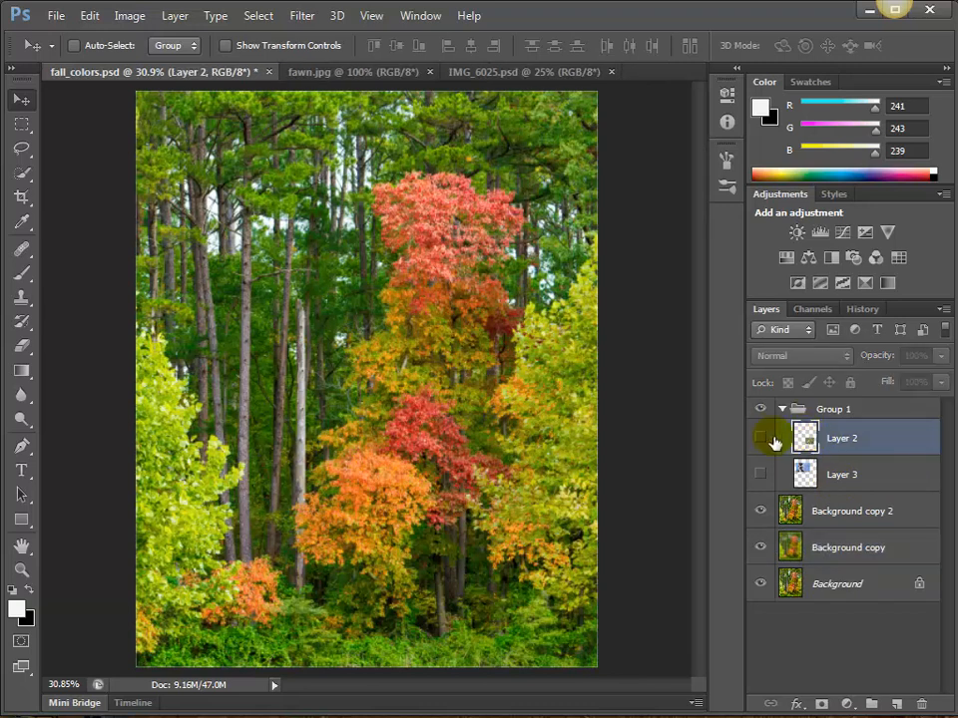
pyautogui.click(763, 438)
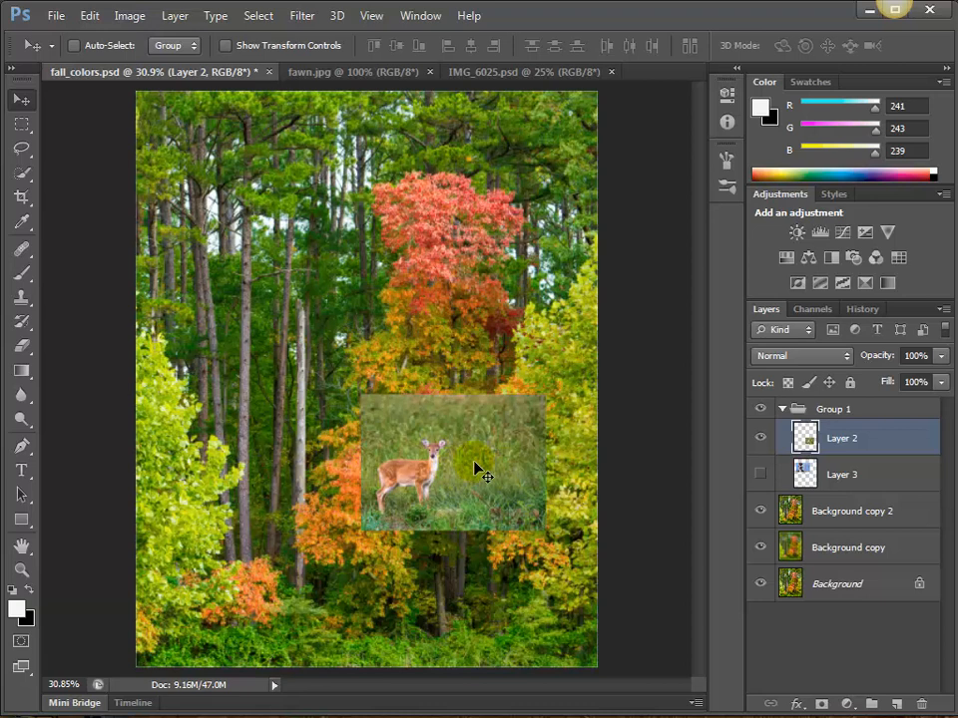
pyautogui.moveTo(453, 453); pyautogui.dragTo(417, 328)
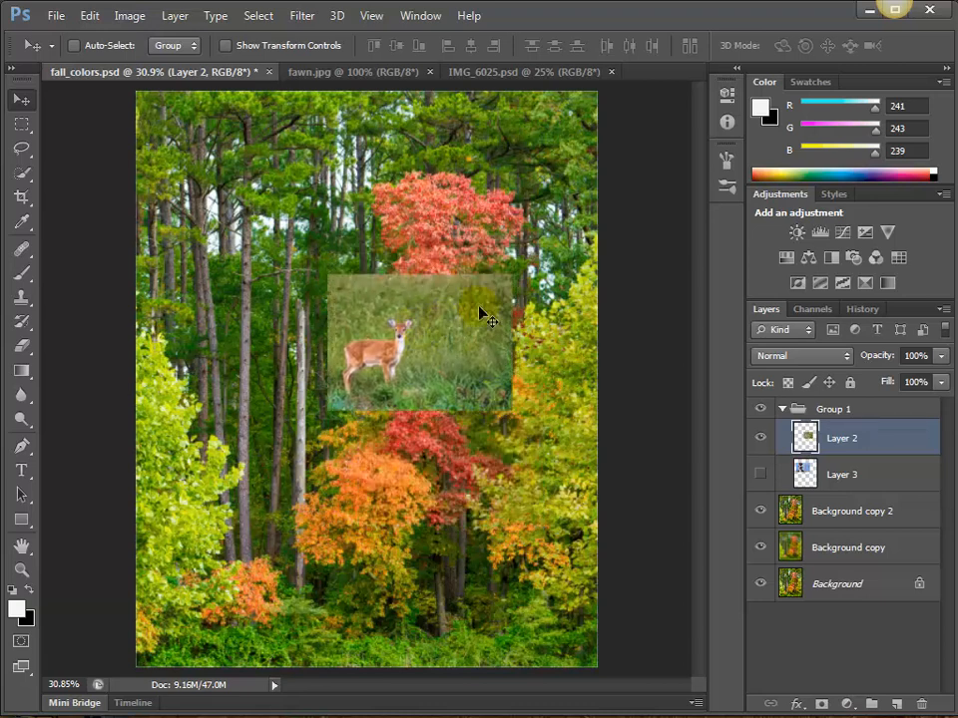
pyautogui.moveTo(415, 367); pyautogui.dragTo(377, 496)
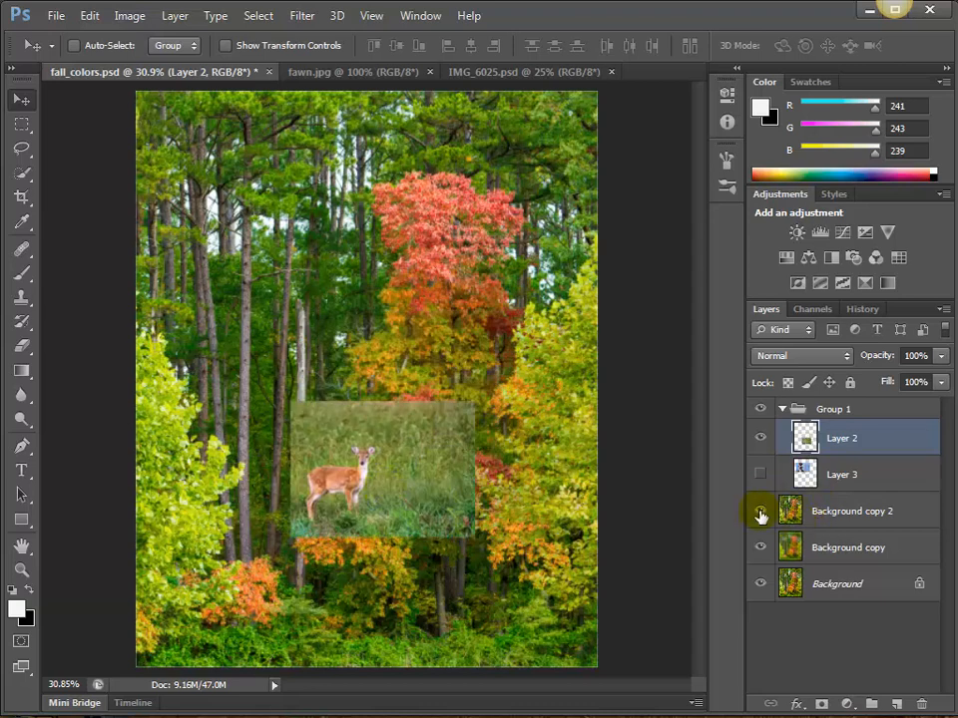
# - Hide Background copy 2 to expose the blurred layer and nudge the deer photo slightly down and to the right
pyautogui.click(760, 513)
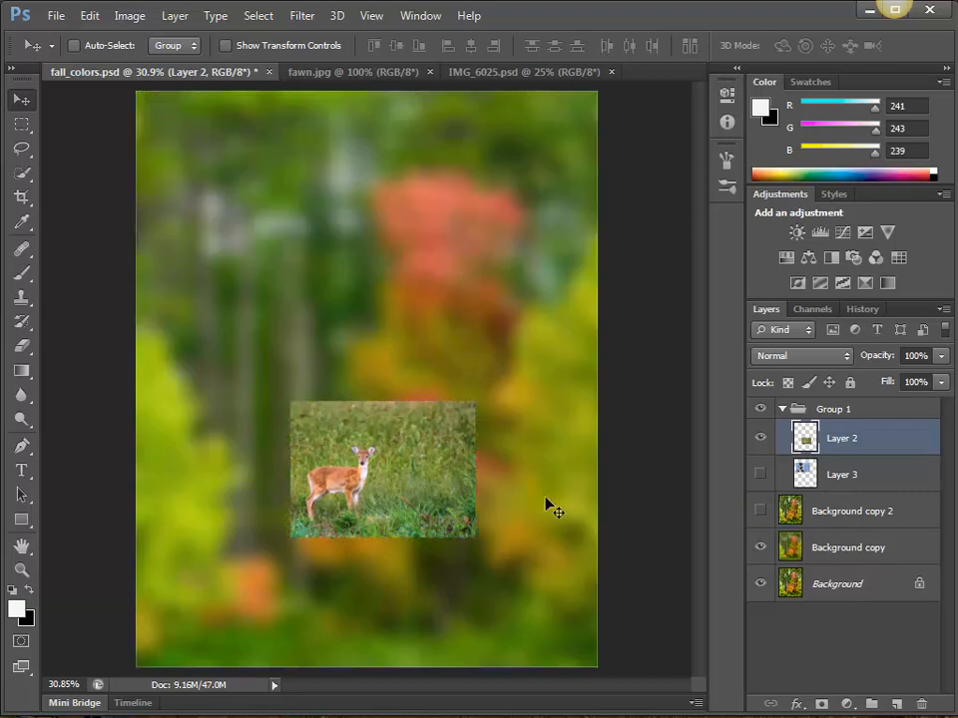
pyautogui.moveTo(411, 475); pyautogui.dragTo(426, 491)
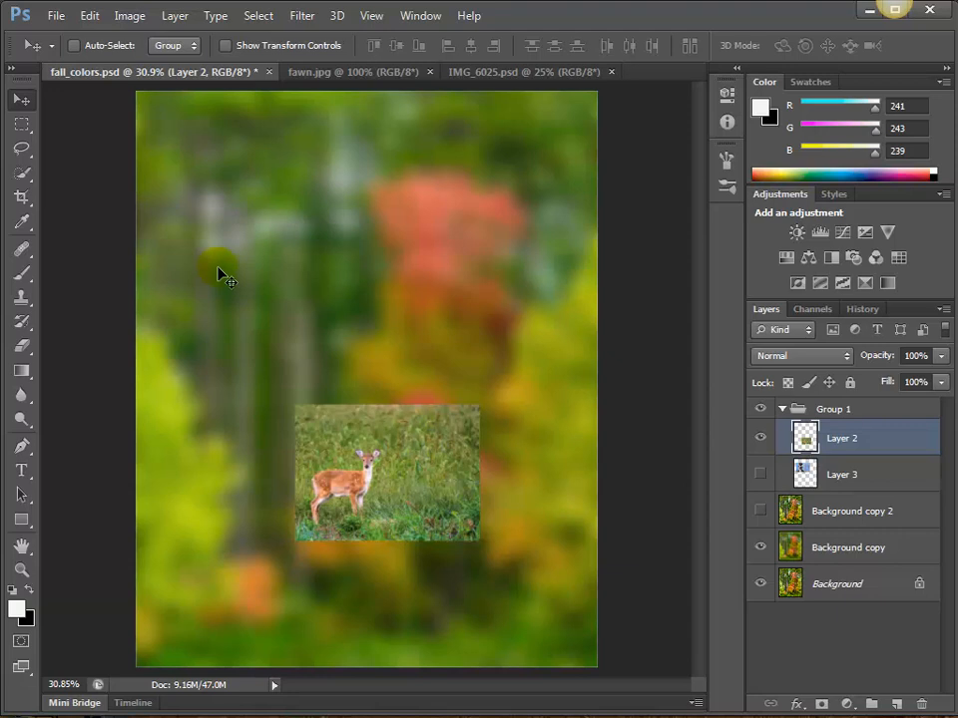
pyautogui.click(369, 460)
# - Show Layer 3 with the railroad crossing photo and move the deer photo on top of it
pyautogui.click(806, 436)
pyautogui.click(761, 475)
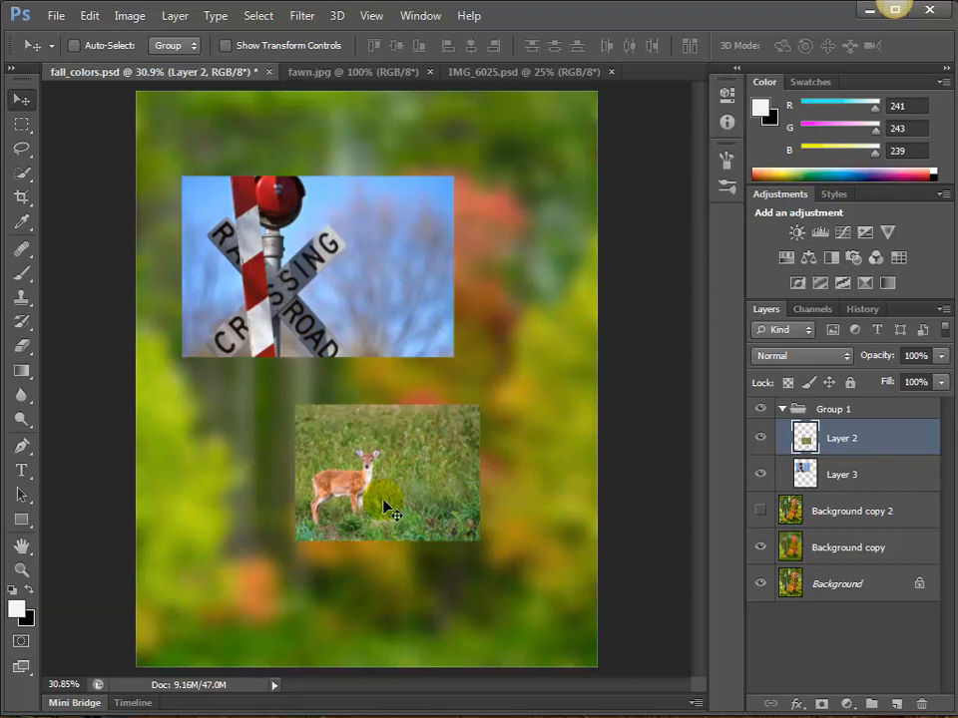
pyautogui.moveTo(383, 500); pyautogui.dragTo(316, 297)
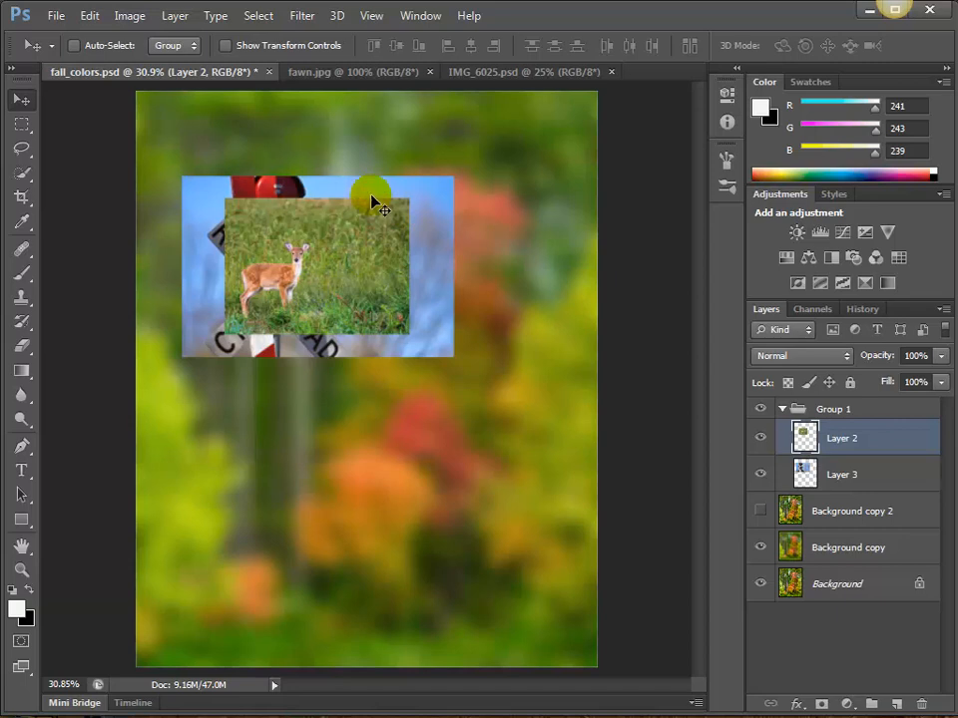
# - Rename Layer 2 as Deer and Layer 3 as RR
pyautogui.doubleClick(844, 443)
pyautogui.write('D')
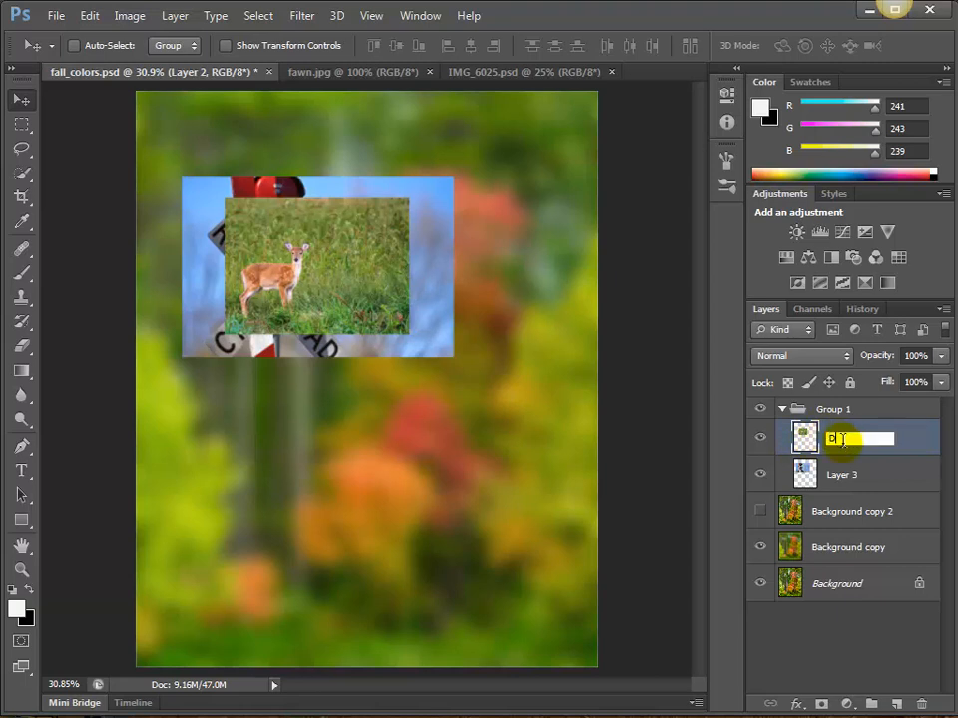
pyautogui.write('eer')
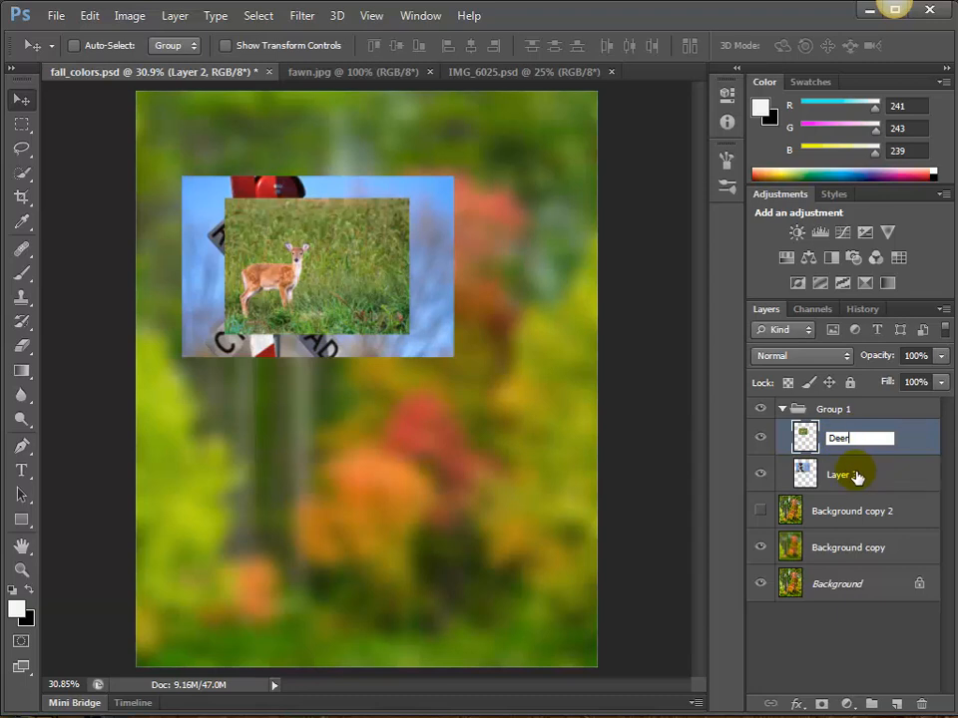
pyautogui.doubleClick(855, 474)
pyautogui.write('RR')
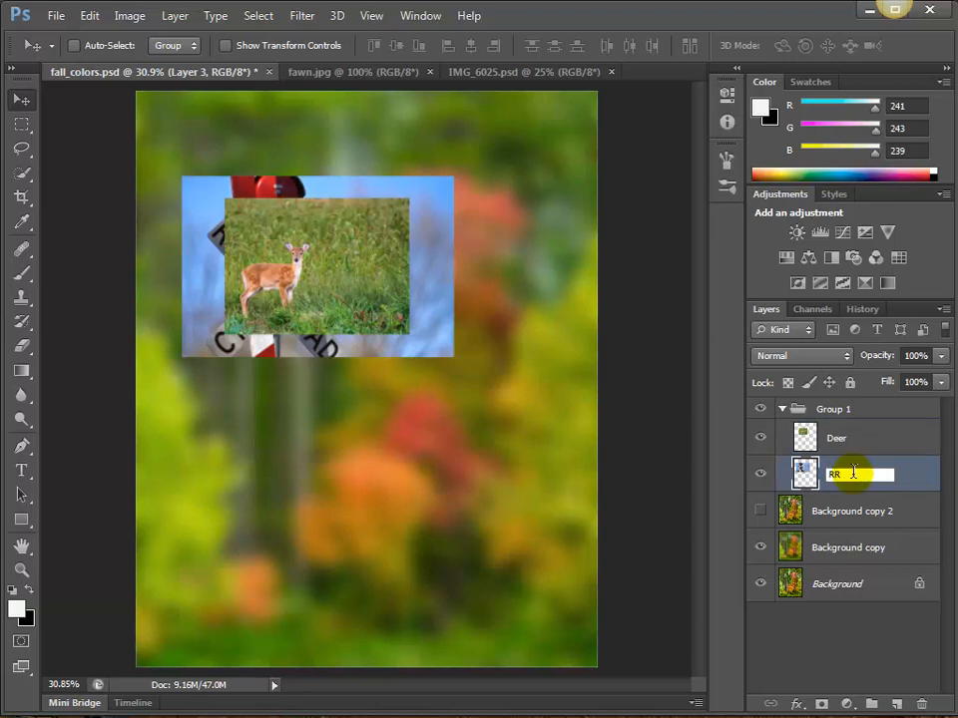
pyautogui.press('Return')
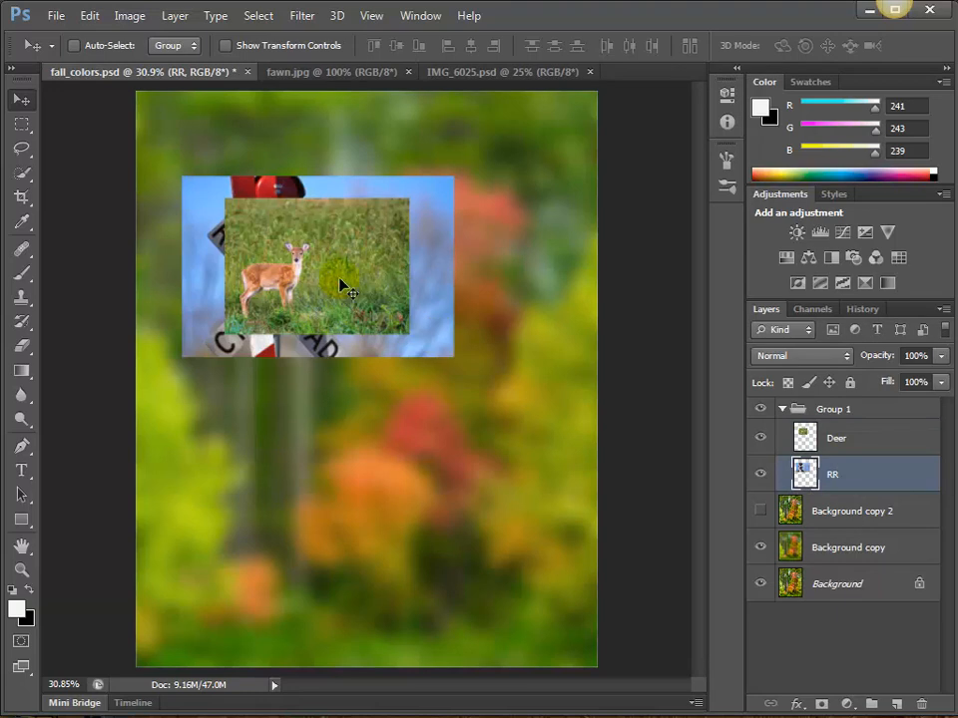
# - Shift the RR photo slightly up and left, and move the Deer photo below it so they no longer overlap
pyautogui.moveTo(340, 281); pyautogui.dragTo(323, 256)
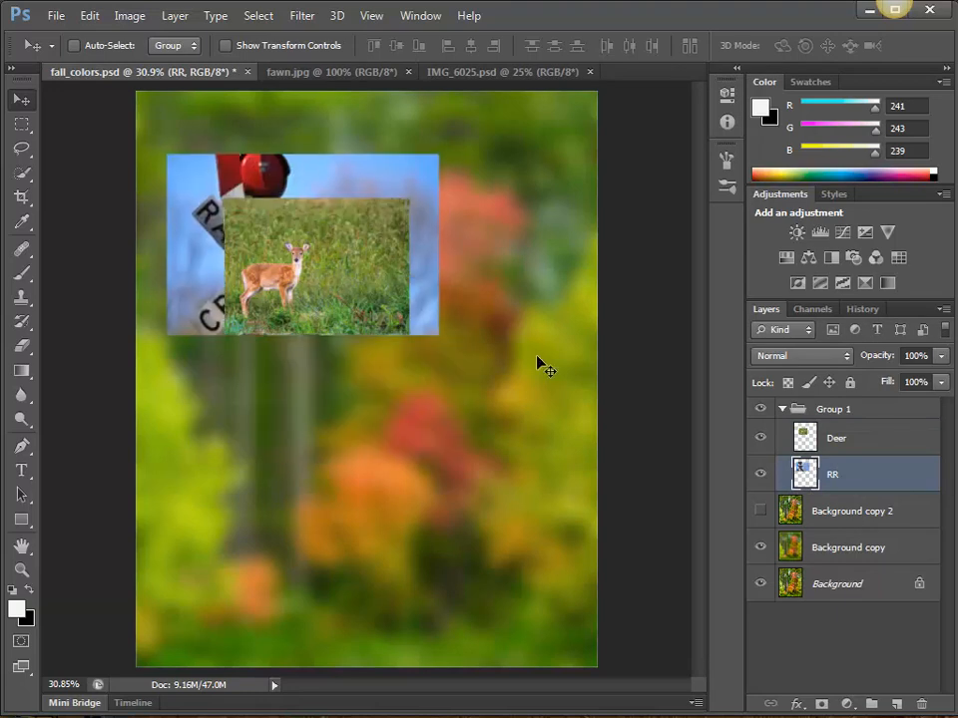
pyautogui.click(848, 440)
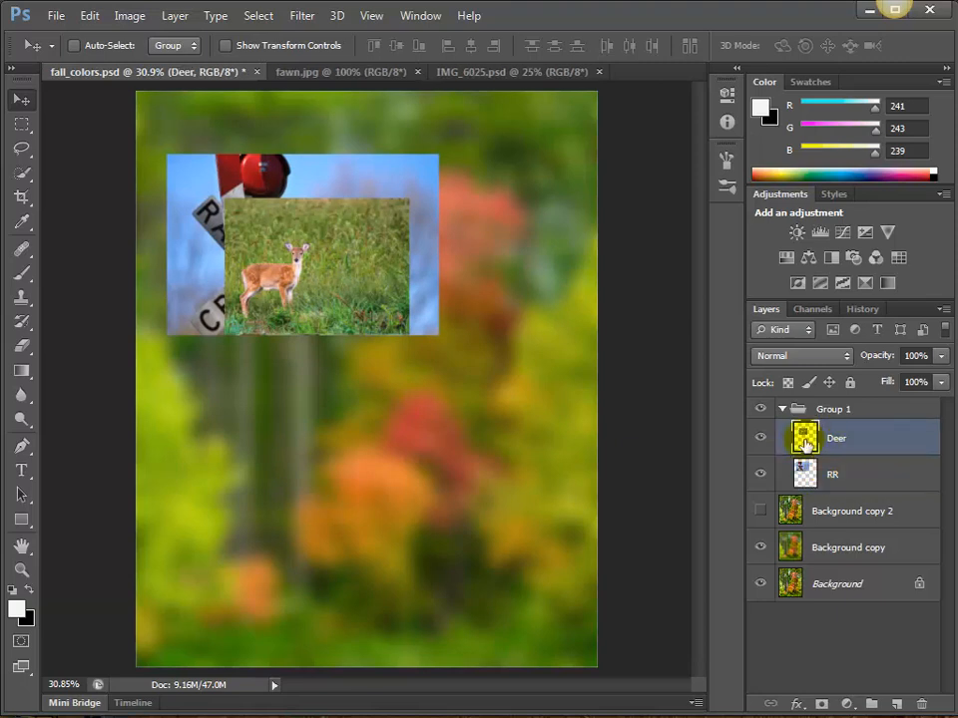
pyautogui.moveTo(290, 281); pyautogui.dragTo(332, 487)
# - Move the Deer layer beneath the RR layer in the stack, outside Group 1
pyautogui.moveTo(845, 439); pyautogui.dragTo(844, 485)
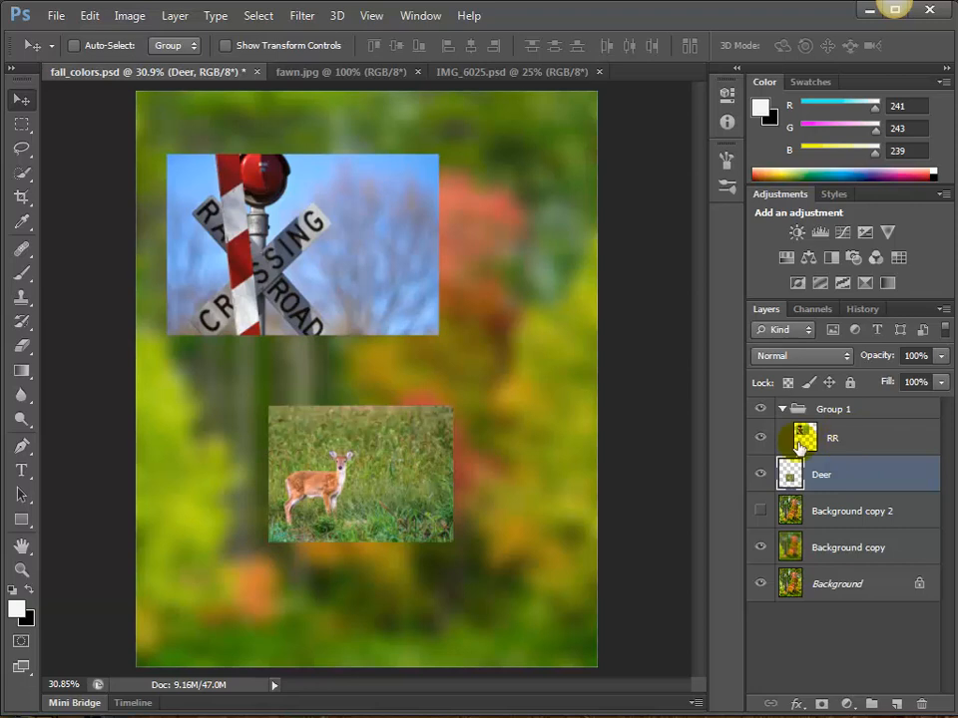
# - Move the railroad crossing photo on the RR layer down so it covers the deer photo
pyautogui.click(838, 440)
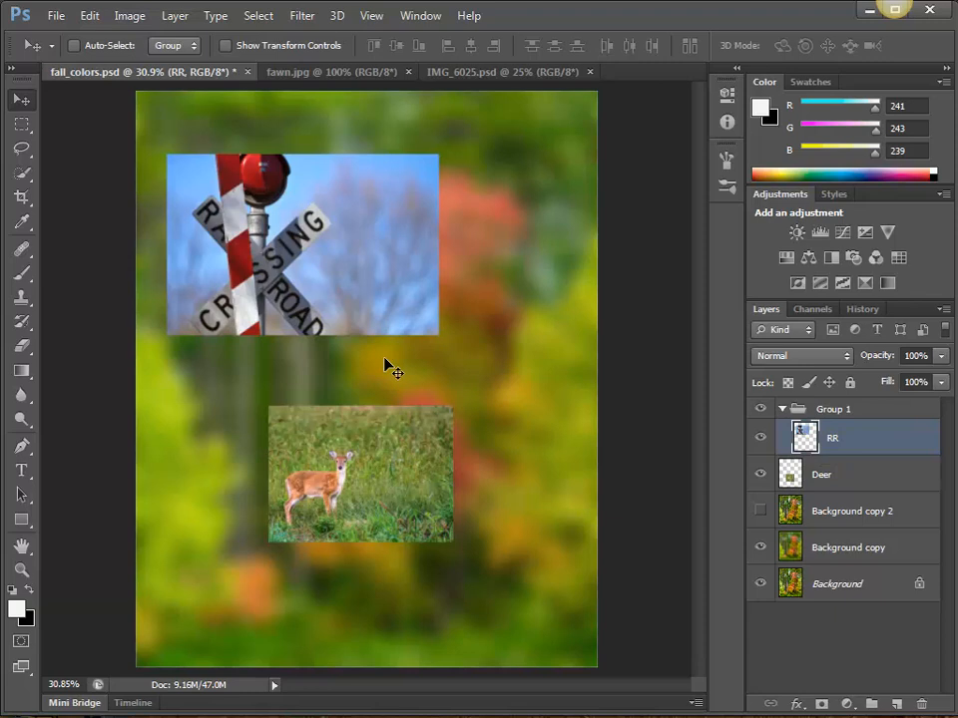
pyautogui.moveTo(390, 249); pyautogui.dragTo(426, 485)
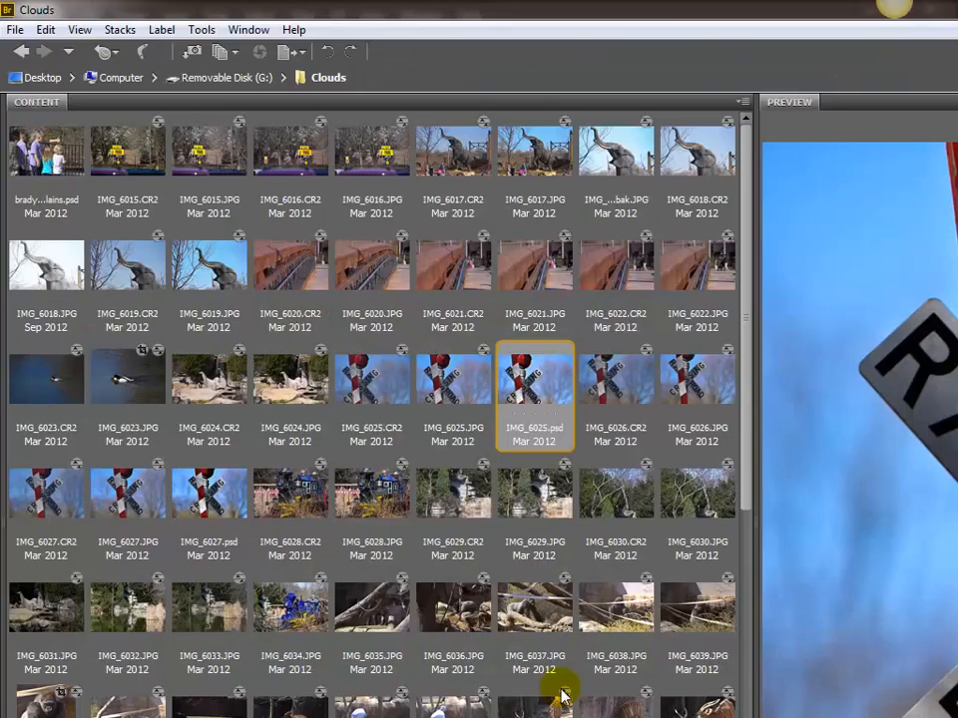
# - Switch to Bridge and open IMG_6049.JPG from the Clouds folder in Photoshop
pyautogui.scroll(-2, 444, 575)
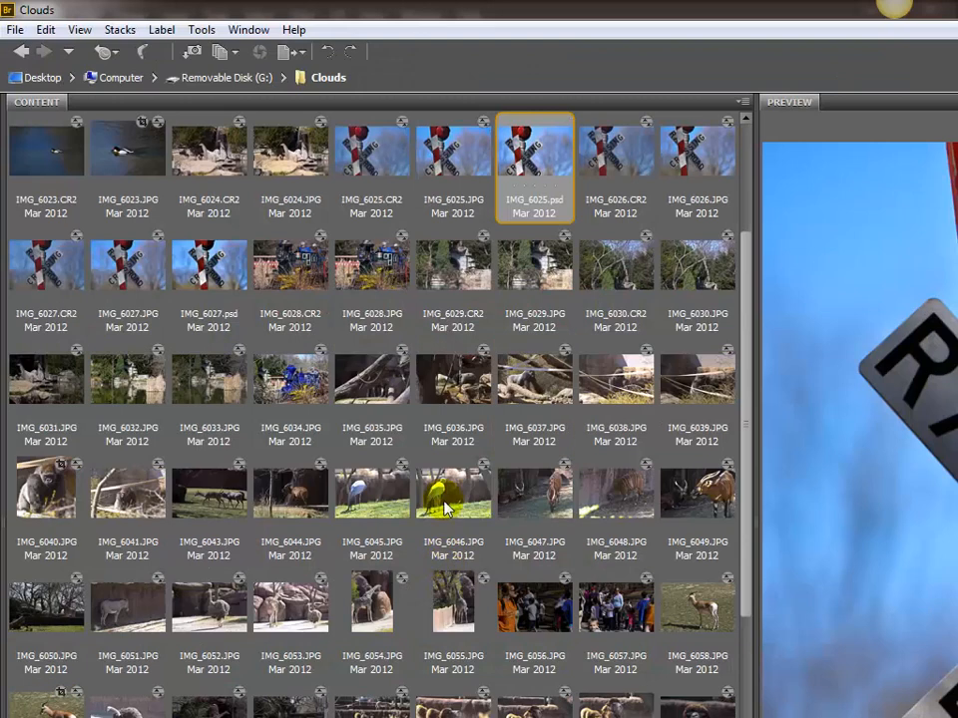
pyautogui.click(704, 494)
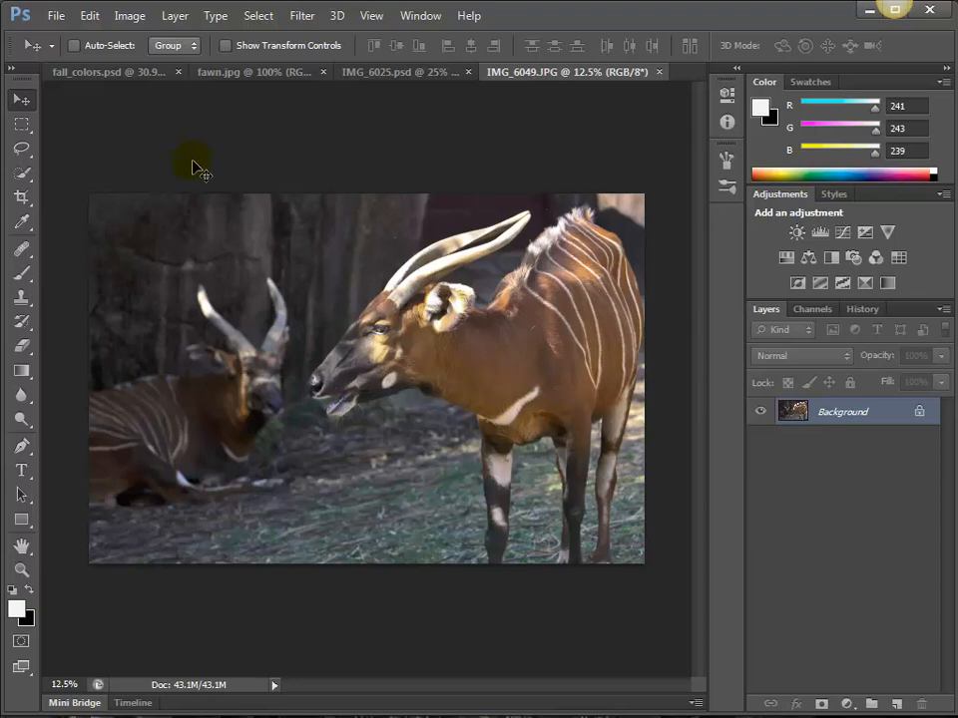
pyautogui.click(119, 72)
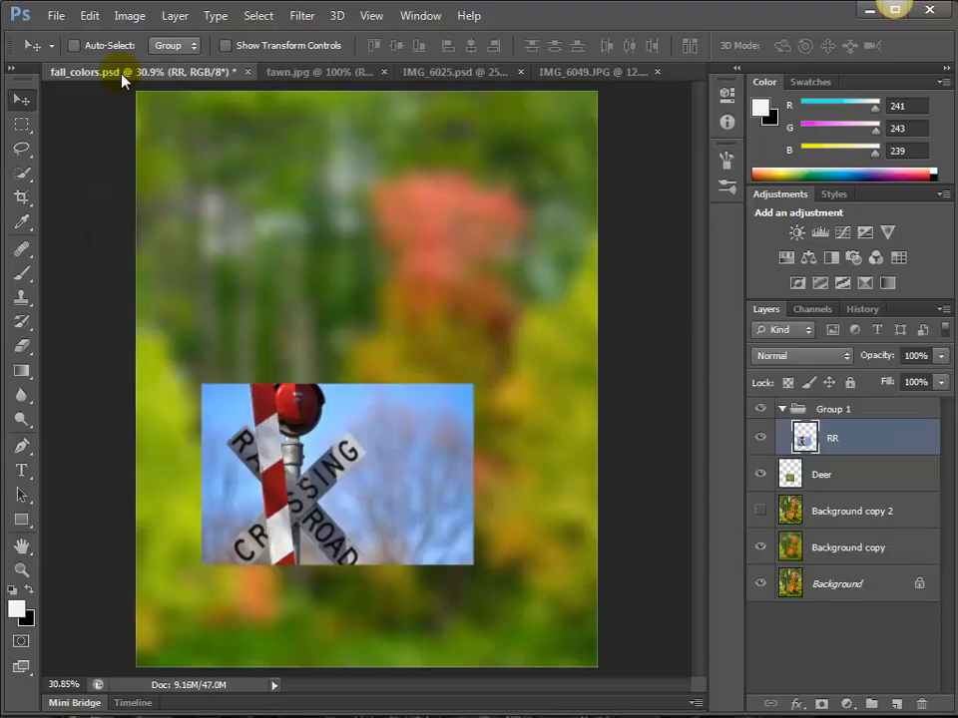
pyautogui.click(596, 76)
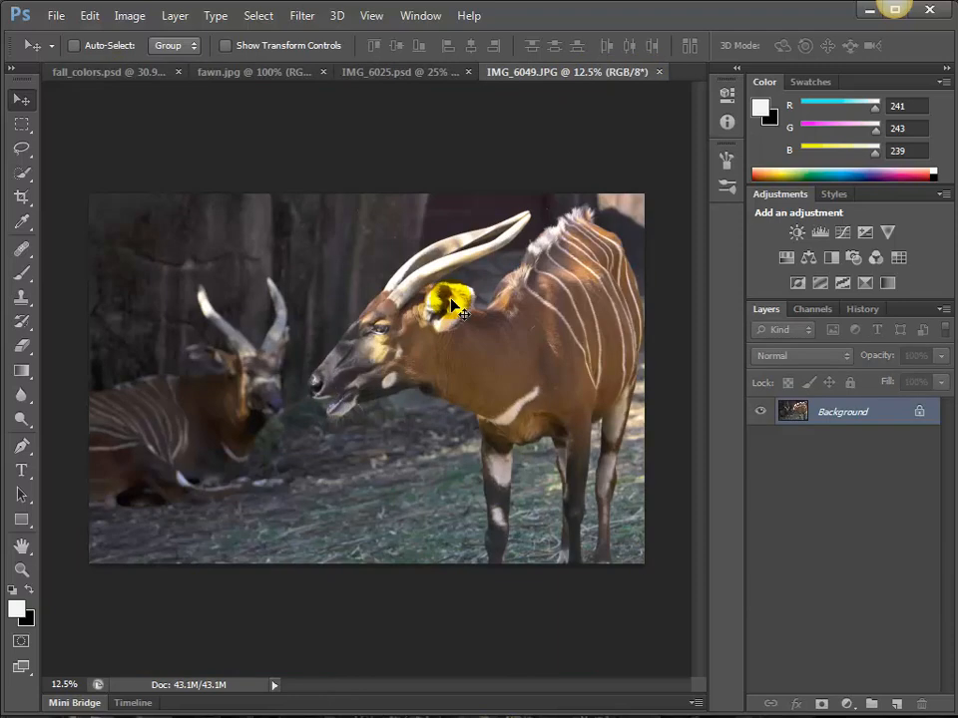
# - Copy the entire IMG_6049.JPG image and paste it into fall_colors.psd above the RR layer
pyautogui.hotkey('ctrl', 'a')
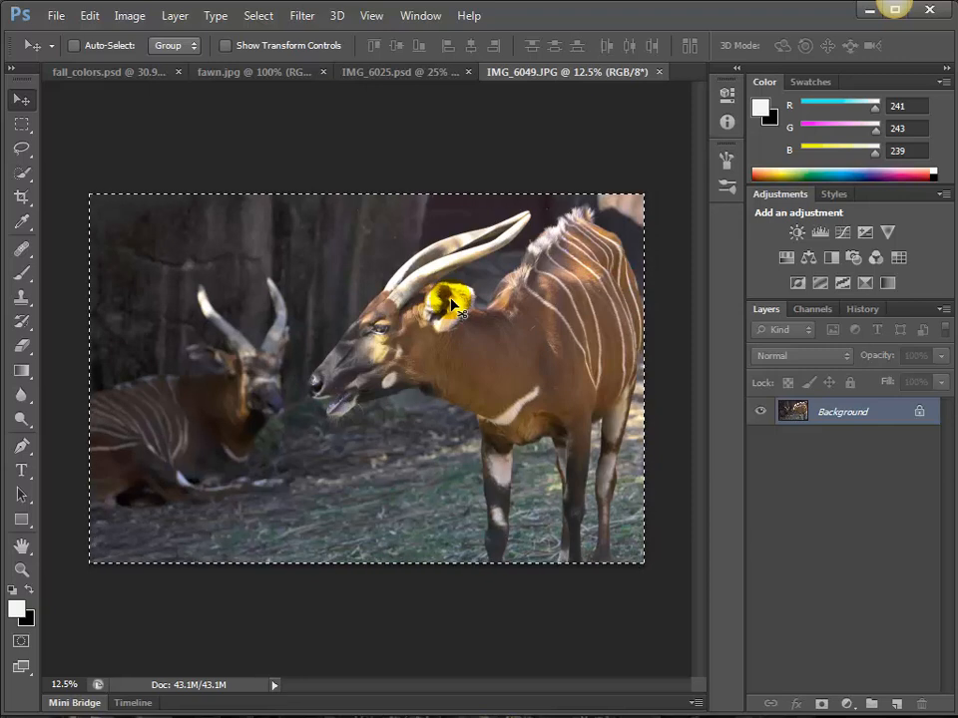
pyautogui.click(76, 73)
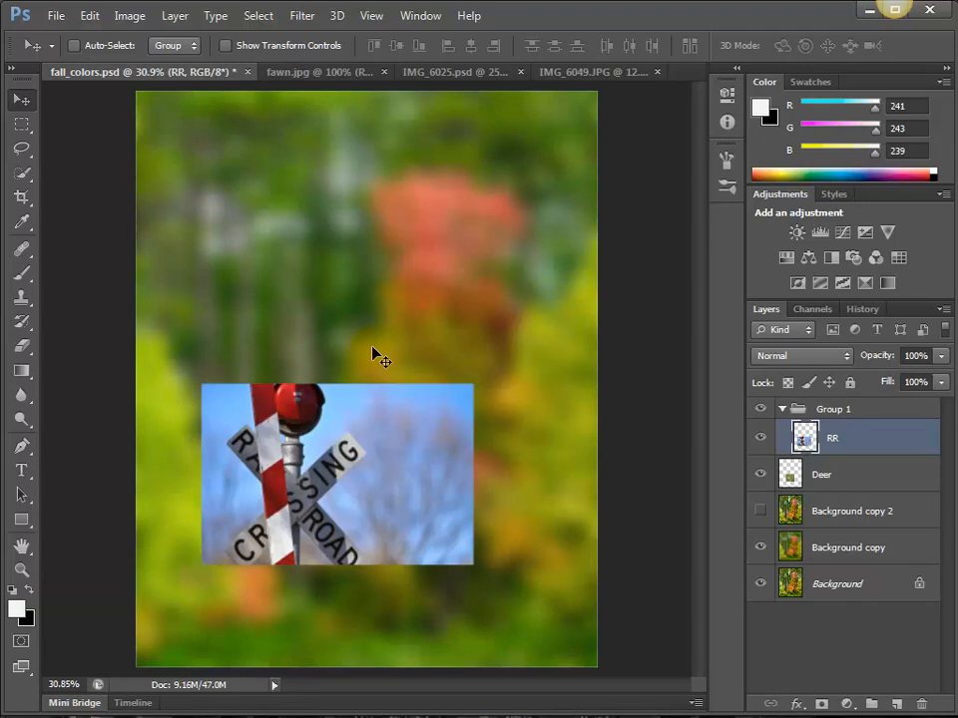
pyautogui.hotkey('ctrl', 'v')
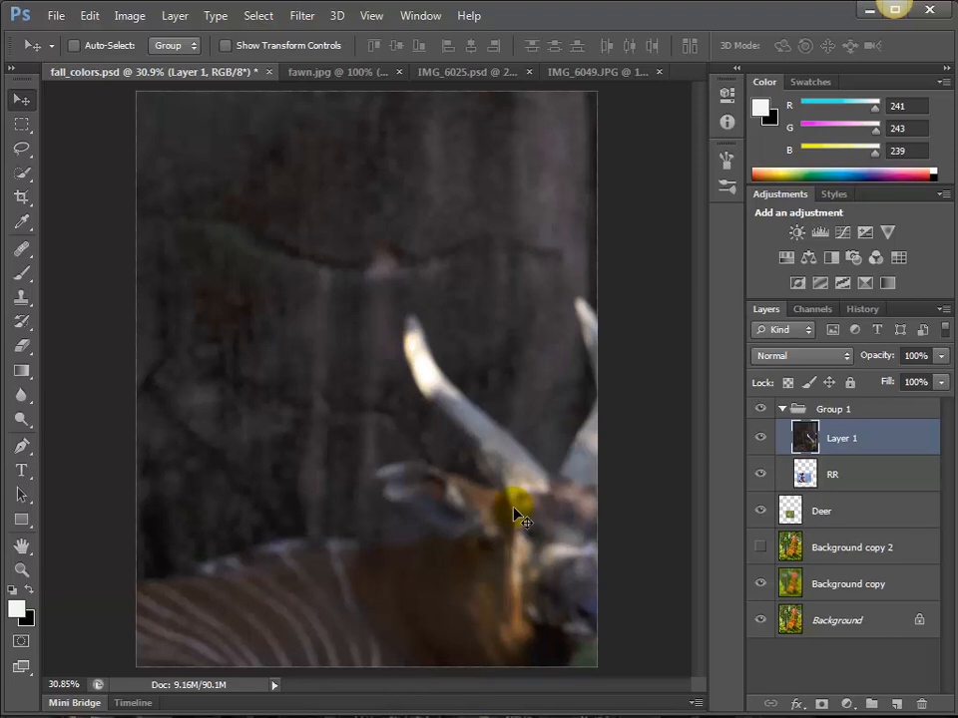
# - Scale the pasted antelope photo on Layer 1 to about 32.5% and move it down over the railroad crossing photo
pyautogui.hotkey('ctrl', '-')
pyautogui.hotkey('ctrl', '-')
pyautogui.hotkey('ctrl', '-')
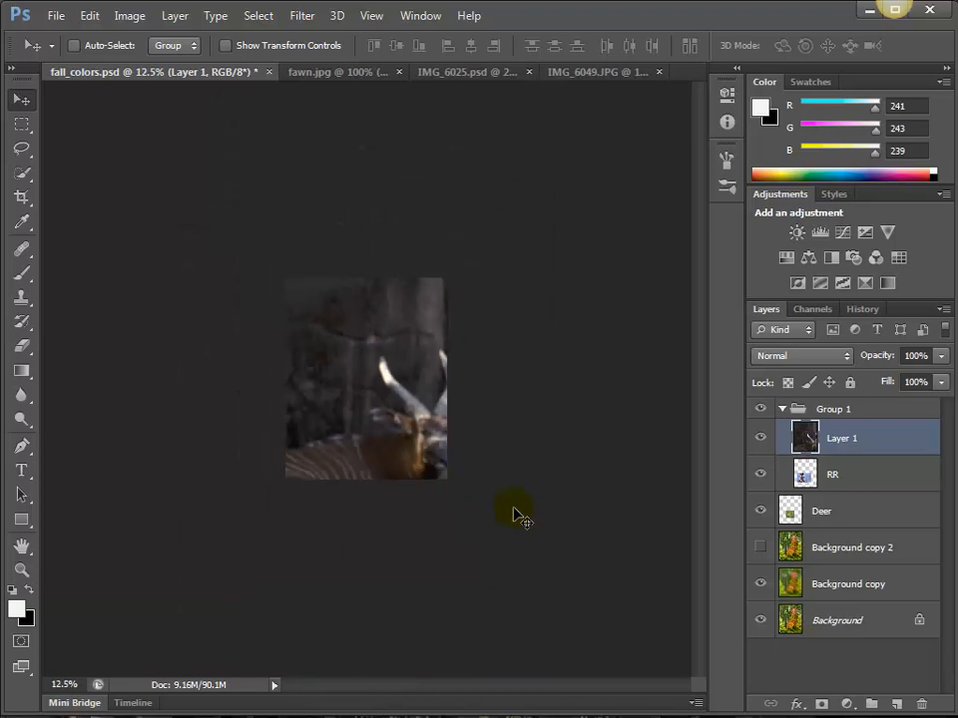
pyautogui.hotkey('ctrl', '-')
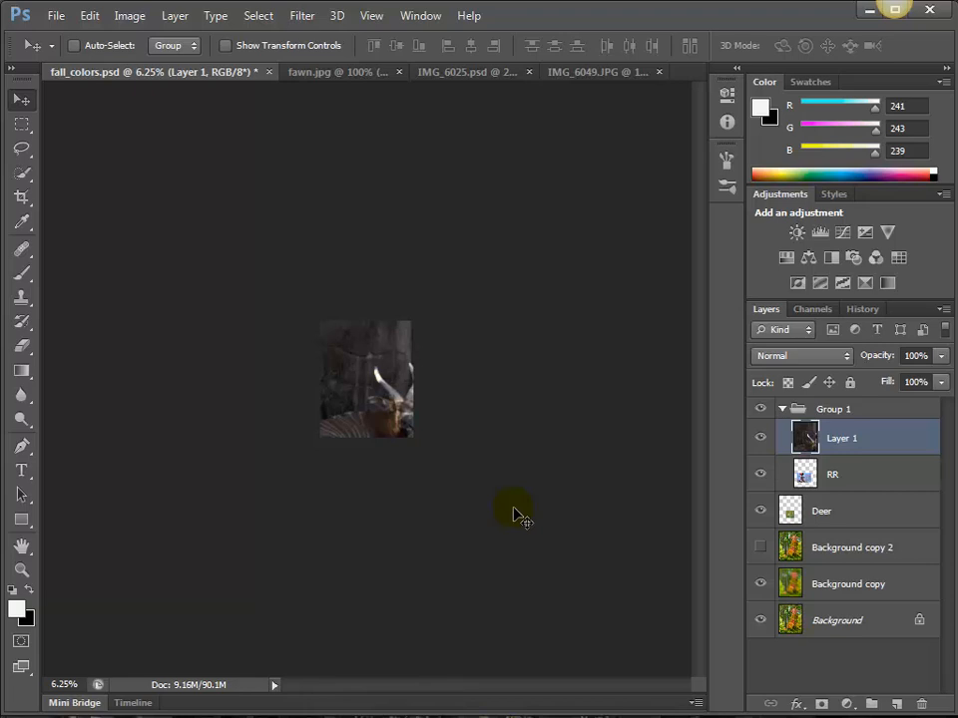
pyautogui.hotkey('ctrl', 't')
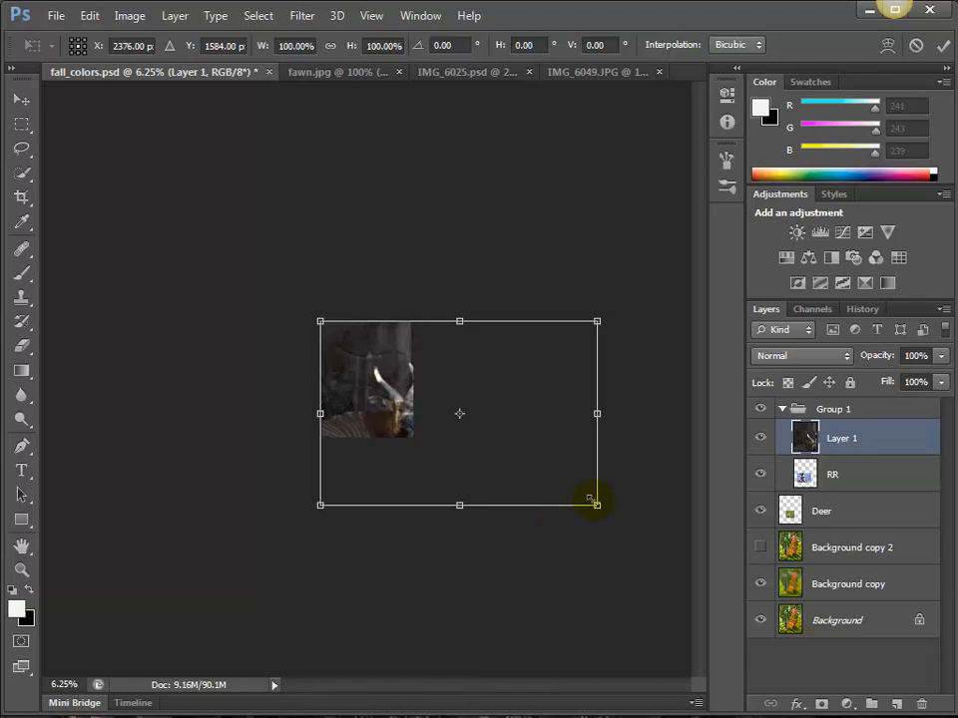
pyautogui.moveTo(593, 501); pyautogui.dragTo(421, 403)
pyautogui.moveTo(403, 390); pyautogui.dragTo(403, 389)
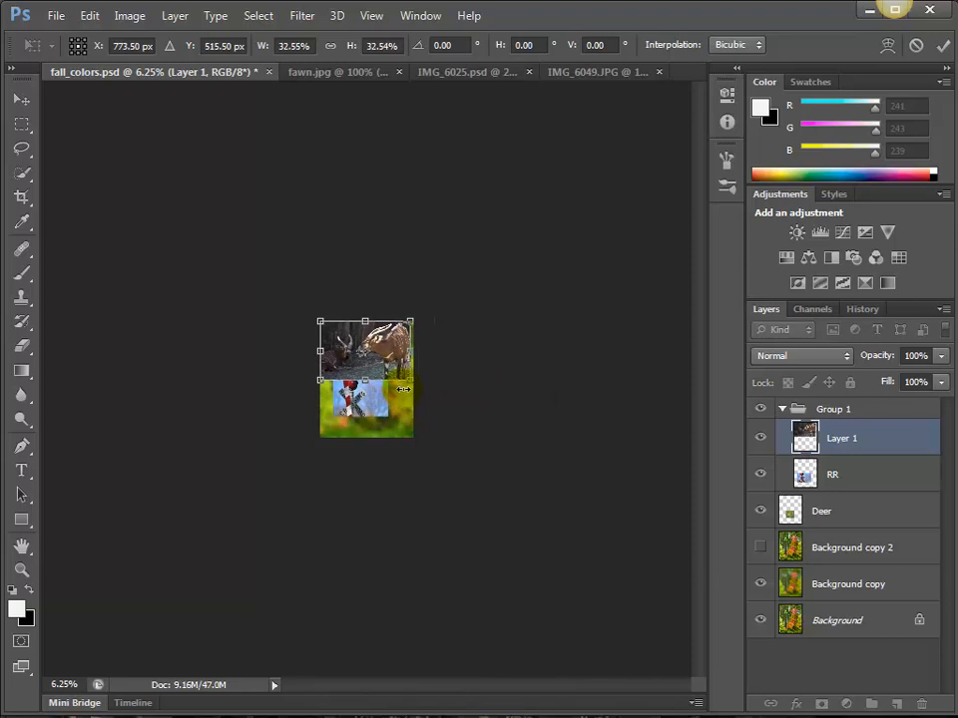
pyautogui.press('Return')
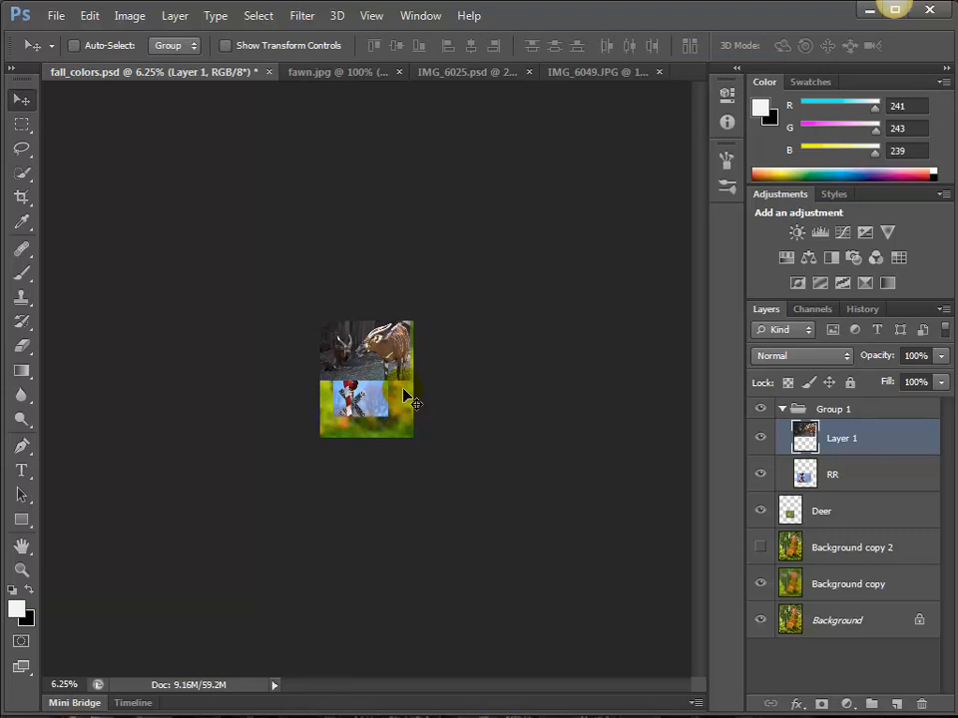
pyautogui.hotkey('ctrl', '0')
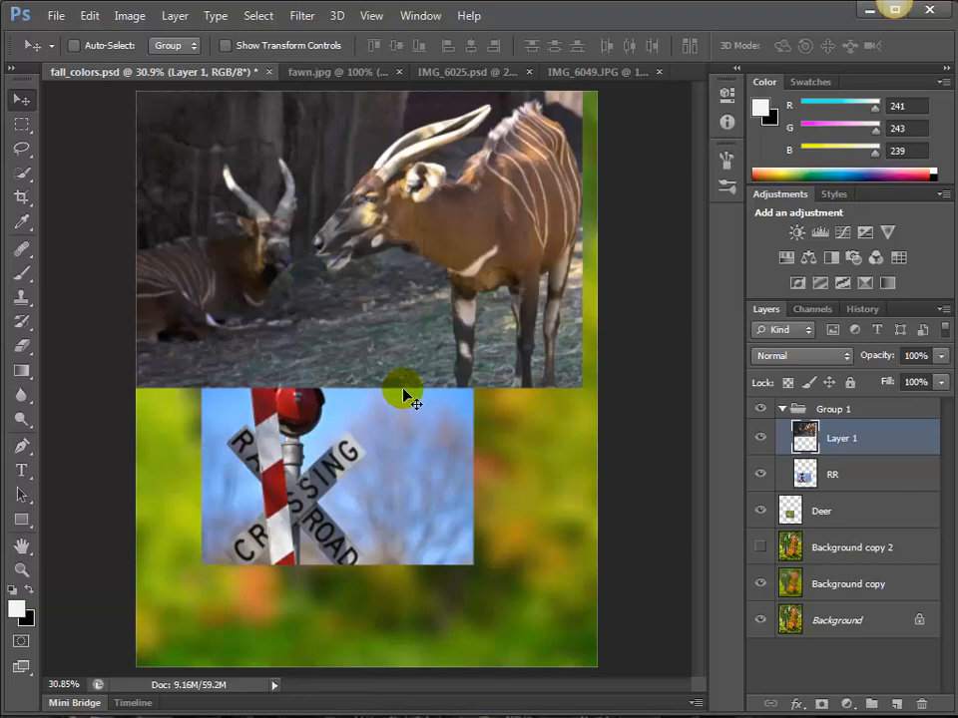
pyautogui.moveTo(403, 396); pyautogui.dragTo(407, 434)
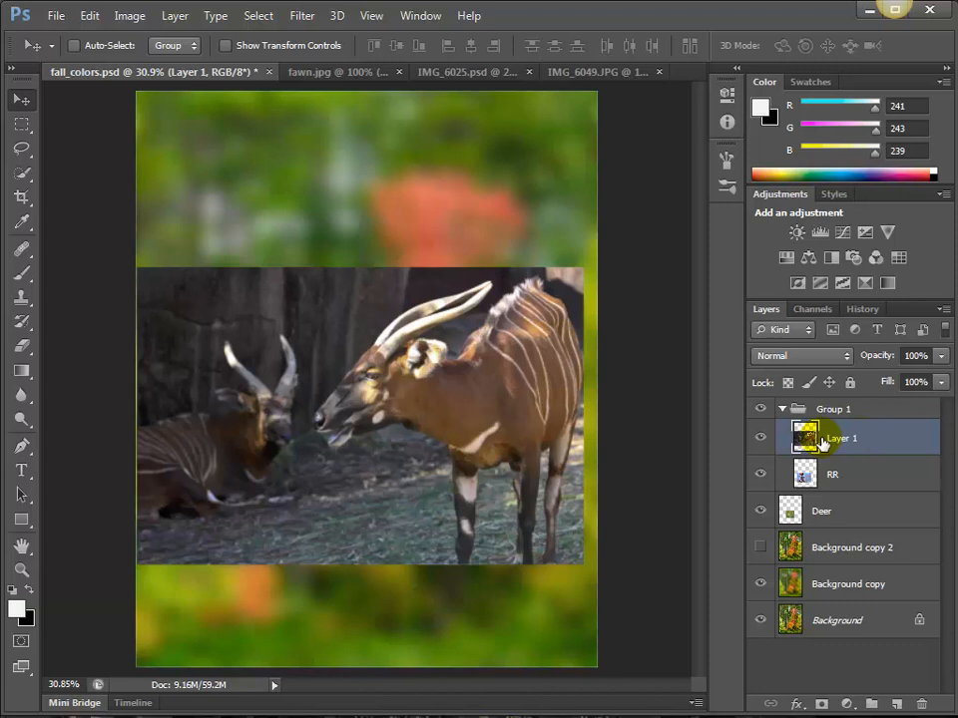
# - Move the Deer layer to the top of Group 1 and shift the deer photo slightly down and right
pyautogui.click(841, 515)
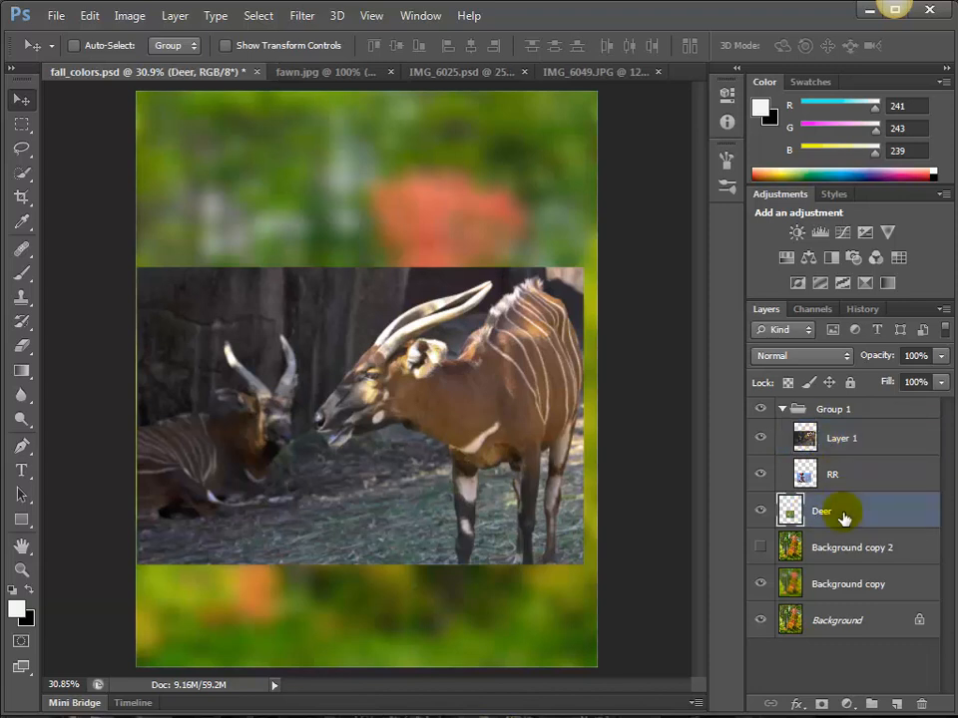
pyautogui.moveTo(843, 515); pyautogui.dragTo(850, 423)
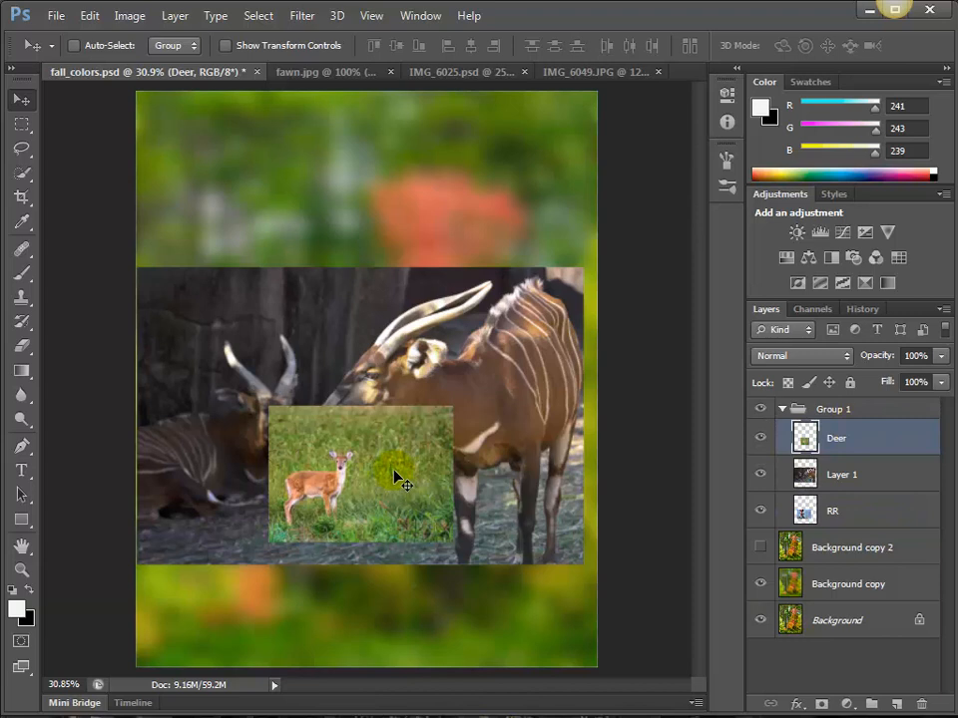
pyautogui.moveTo(393, 471); pyautogui.dragTo(404, 526)
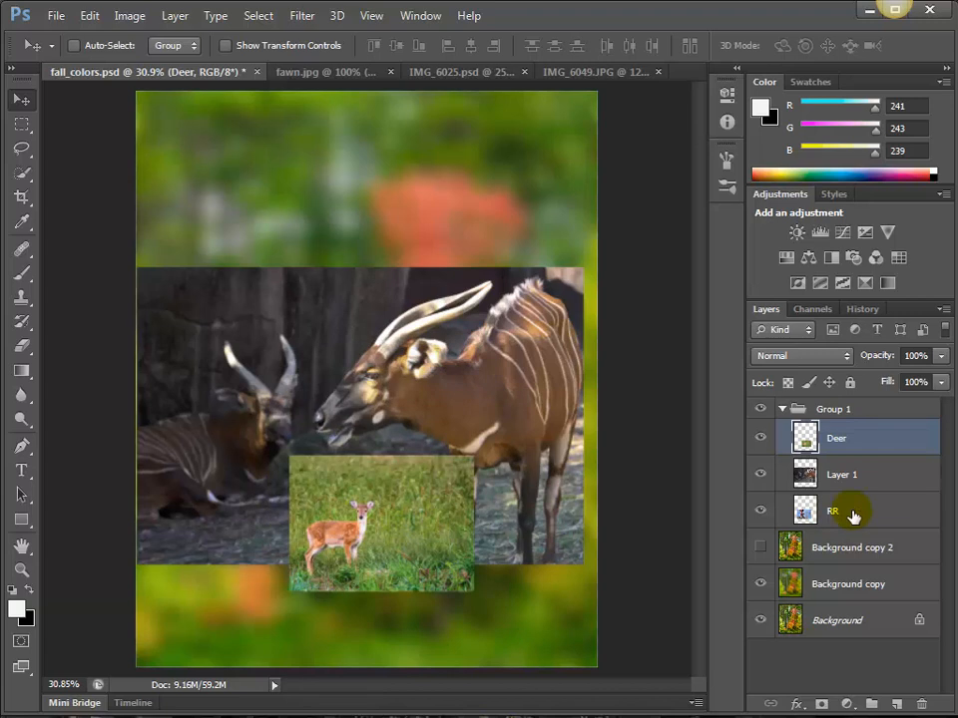
# - Move the RR layer to the top of Group 1 and reposition its photo over the middle of the antelope photo
pyautogui.moveTo(829, 511); pyautogui.dragTo(838, 427)
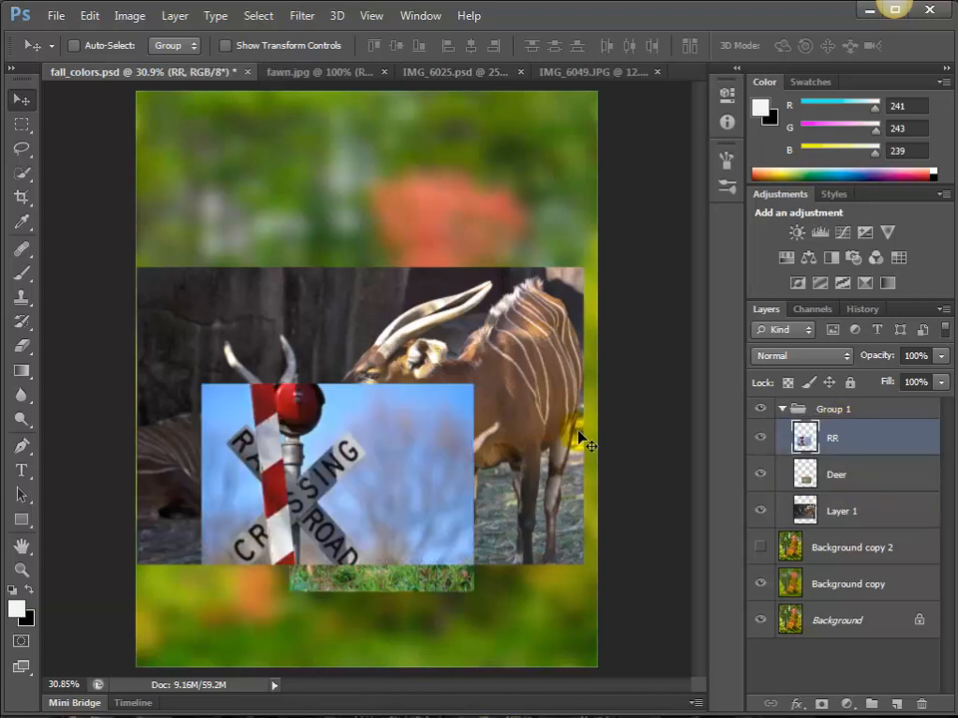
pyautogui.moveTo(351, 472); pyautogui.dragTo(484, 450)
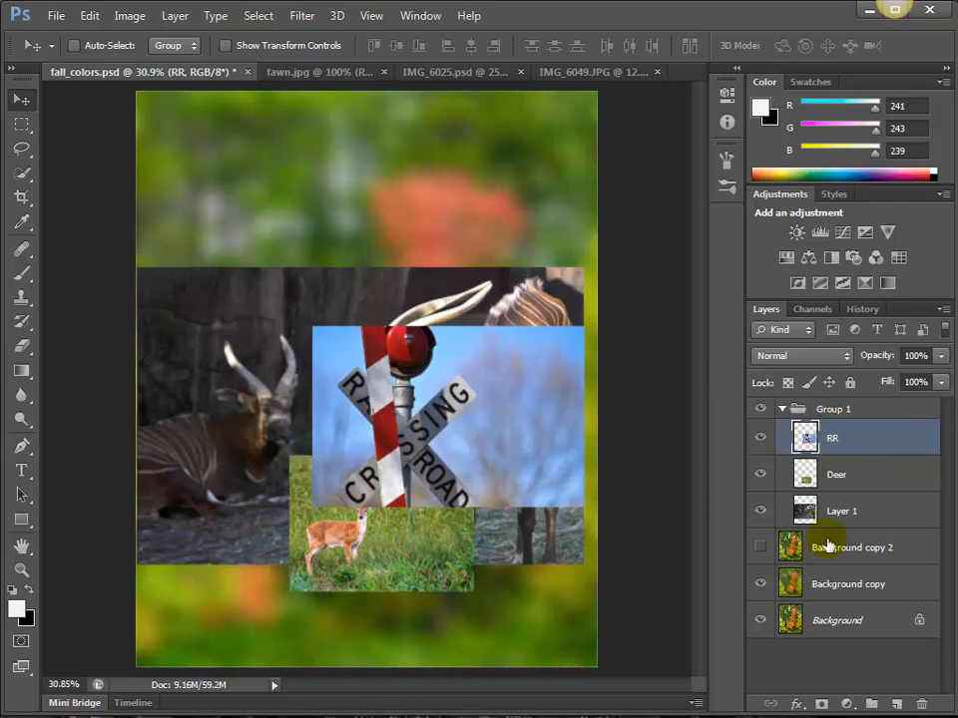
pyautogui.moveTo(466, 421); pyautogui.dragTo(378, 391)
# - Shift the deer photo on the Deer layer down and right, towards the antelope photo's lower right corner
pyautogui.click(829, 476)
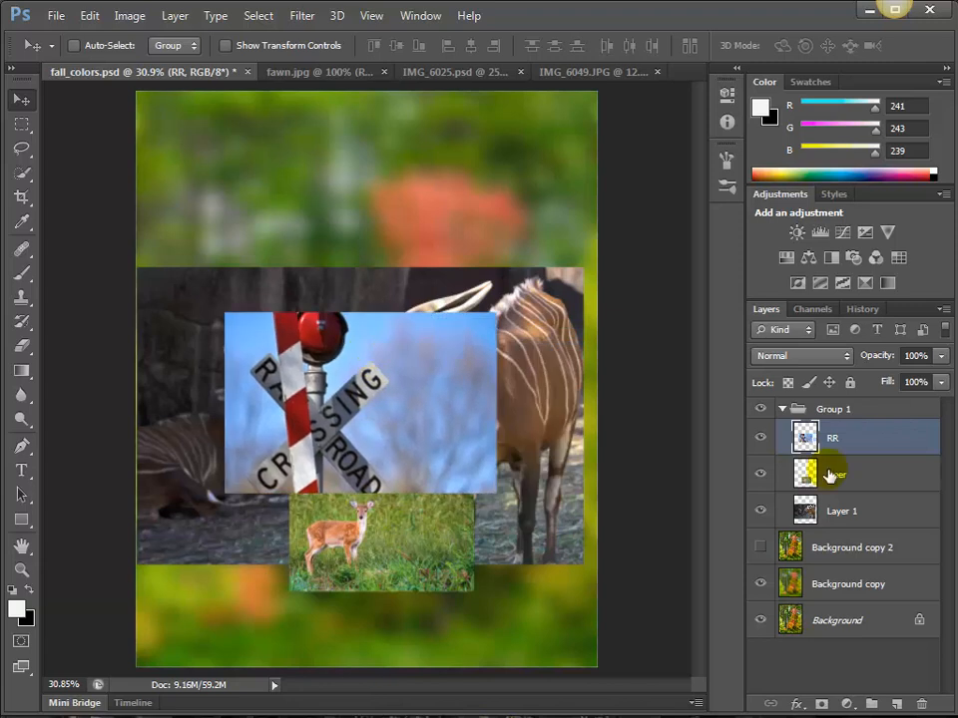
pyautogui.moveTo(381, 520); pyautogui.dragTo(449, 551)
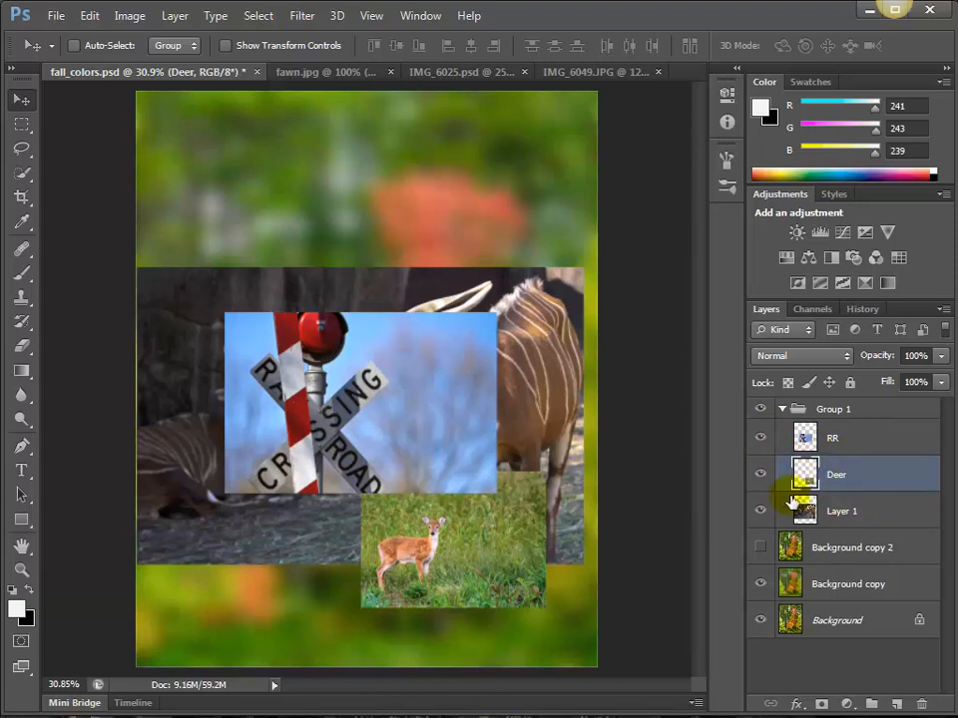
# - Place Layer 1 at the top of Group 1, and return it beneath the Deer layer
pyautogui.moveTo(807, 510); pyautogui.dragTo(813, 431)
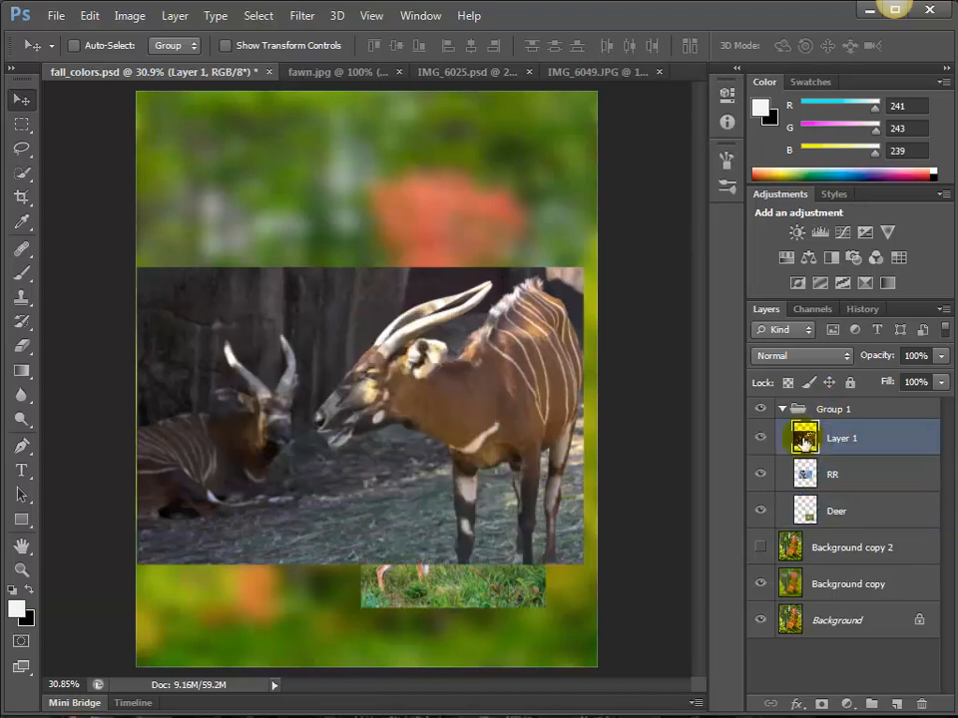
pyautogui.moveTo(804, 440); pyautogui.dragTo(830, 410)
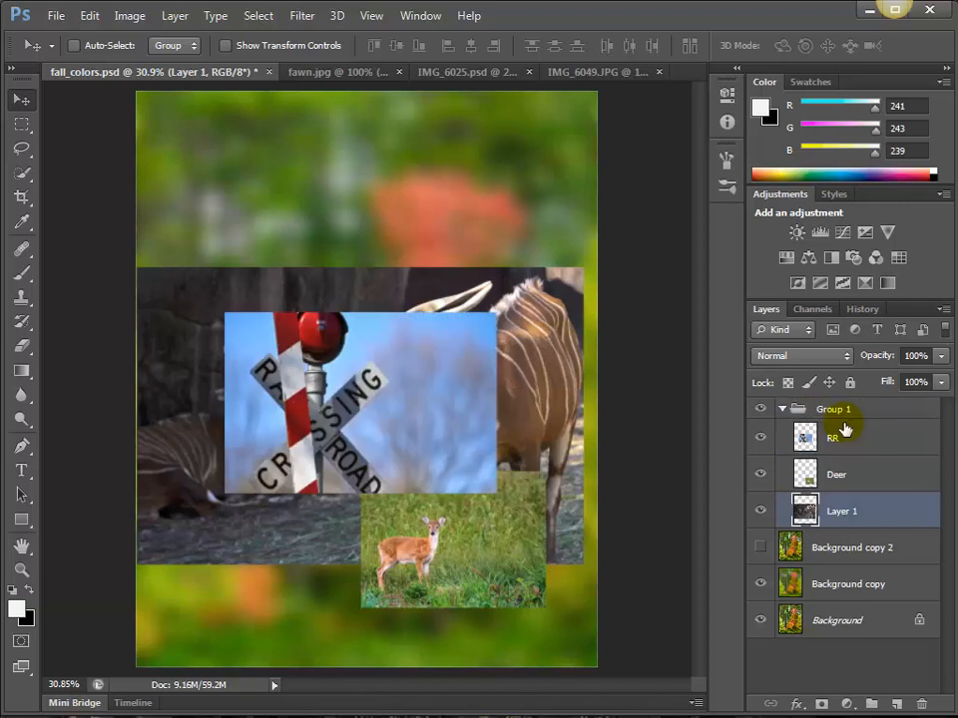
# - Hide the RR, Deer and Layer 1 layers in Group 1 and collapse the group
pyautogui.click(781, 410)
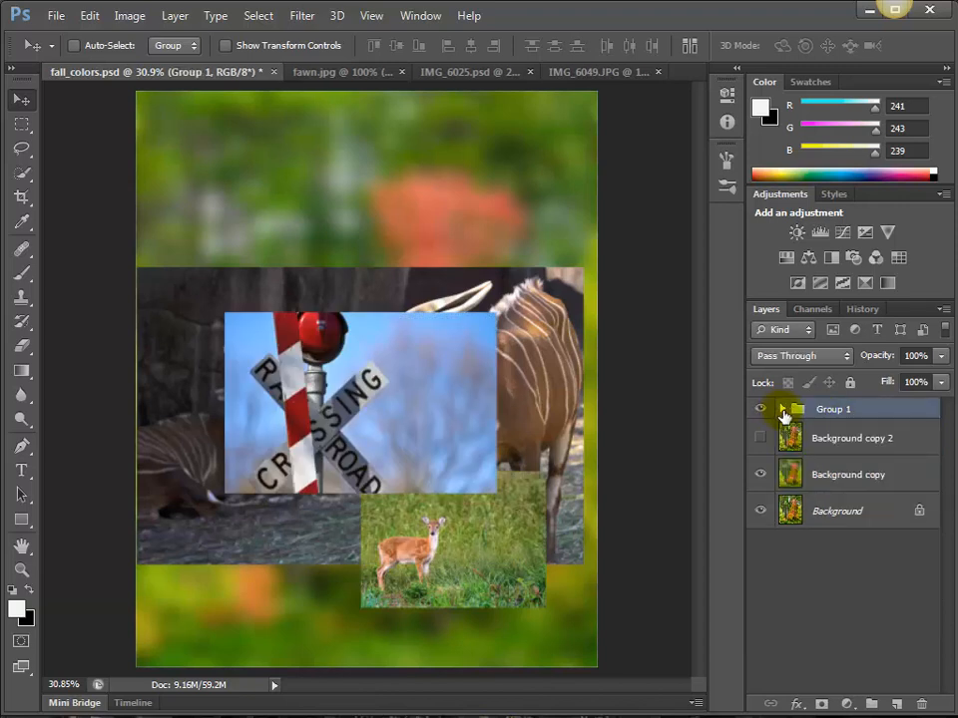
pyautogui.click(783, 410)
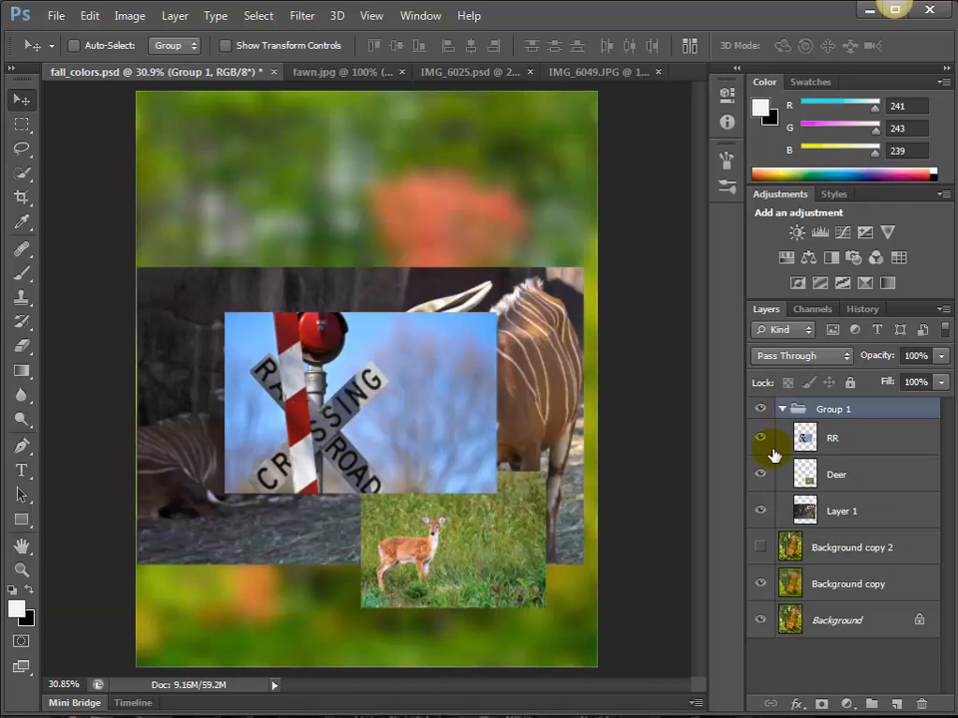
pyautogui.click(761, 443)
pyautogui.click(759, 474)
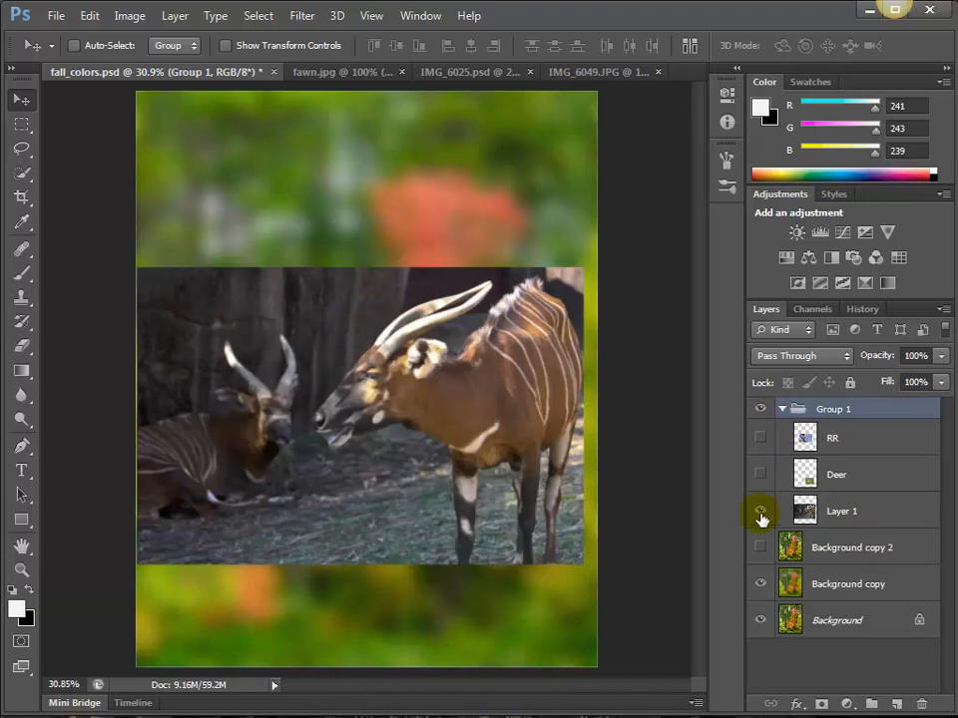
pyautogui.click(760, 510)
pyautogui.click(782, 411)
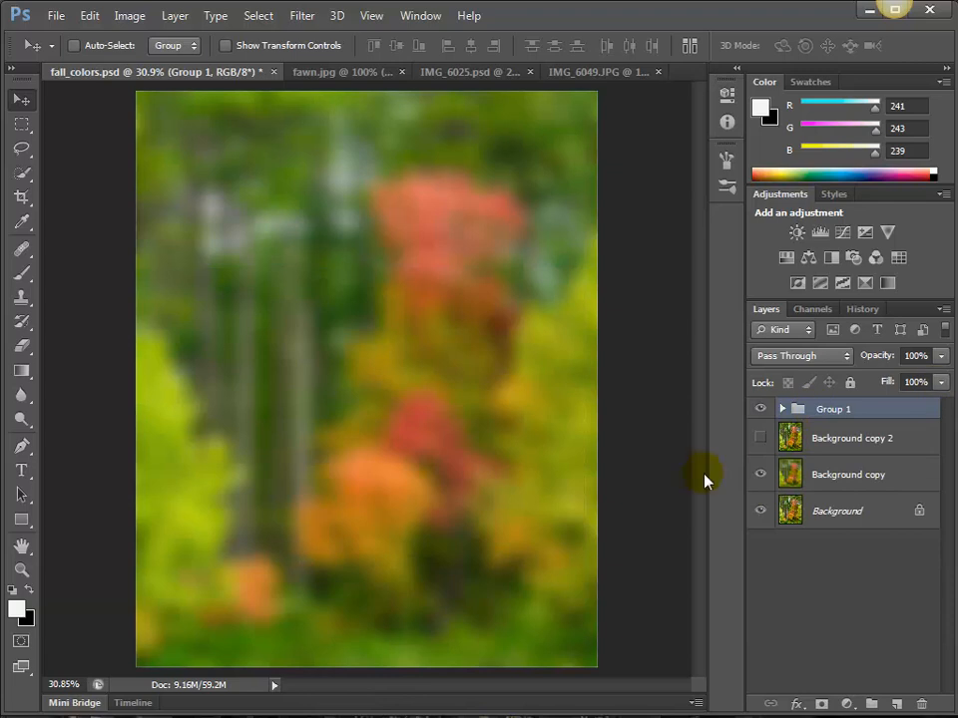
# - Make the Background copy 2 layer with the sharp fall trees visible
pyautogui.click(762, 441)
pyautogui.click(763, 441)
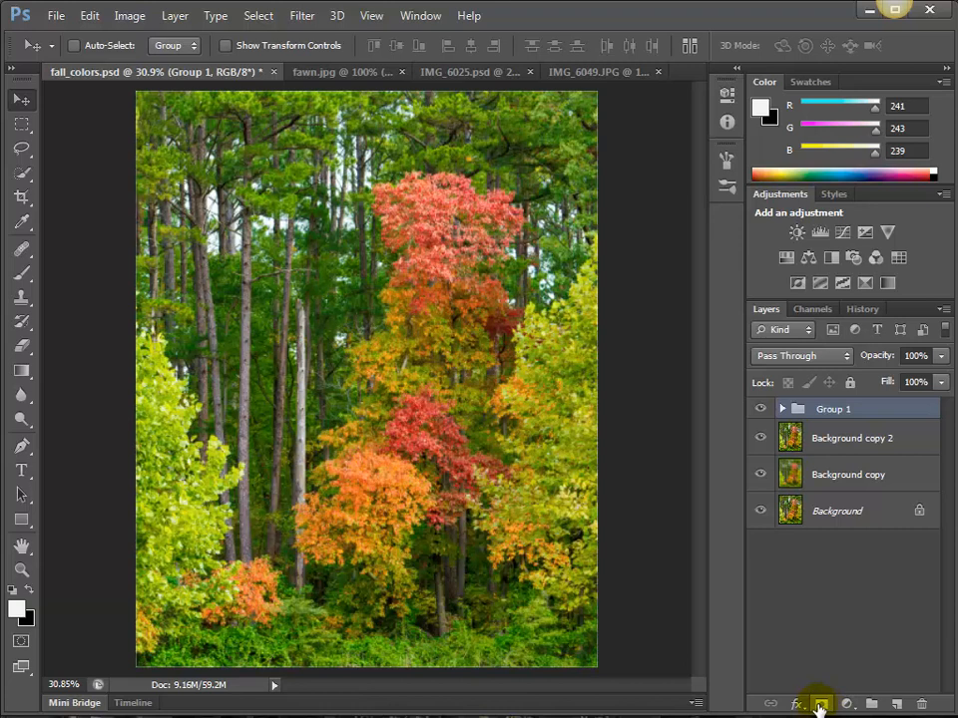
# - Add a layer mask to Group 1 and undo it
pyautogui.click(819, 706)
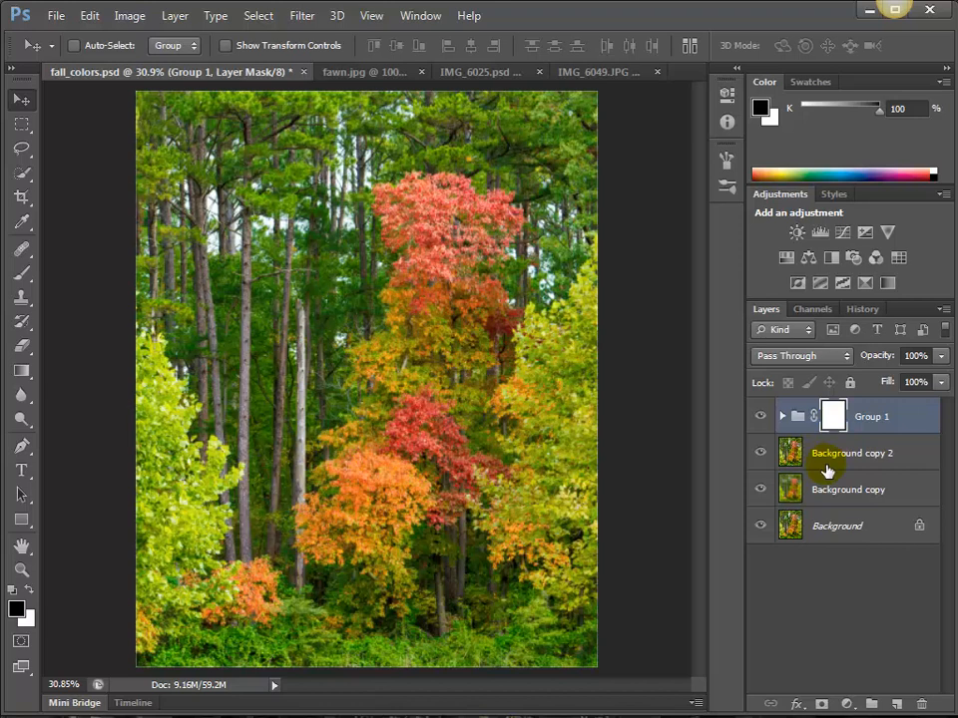
pyautogui.hotkey('ctrl', 'z')
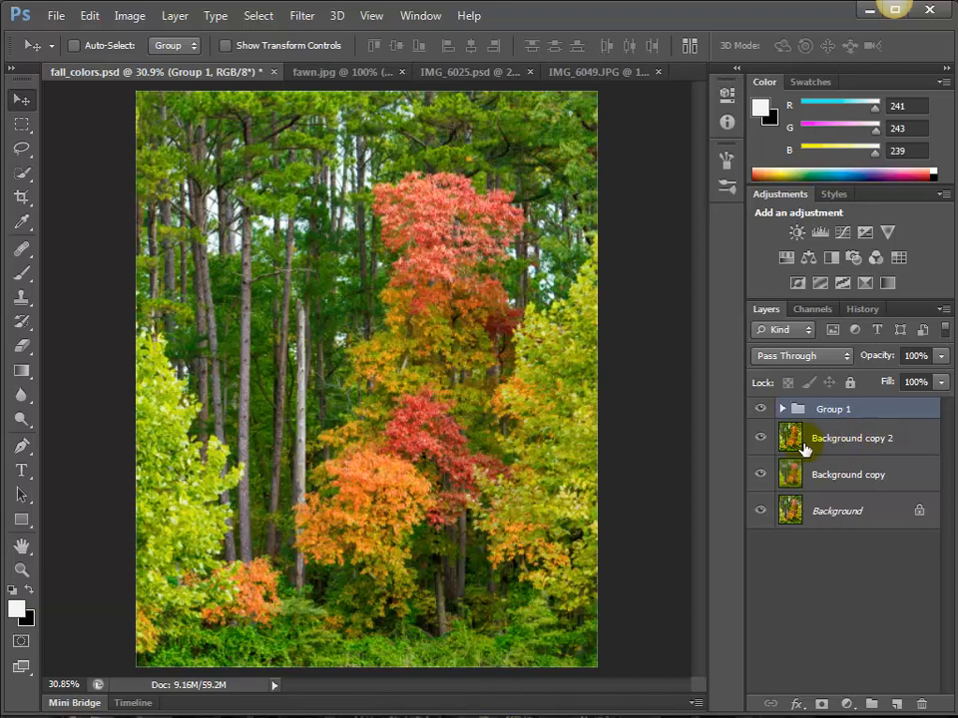
# - Add a layer mask to the Background copy 2 layer and make the layer's image active instead of the mask
pyautogui.click(852, 444)
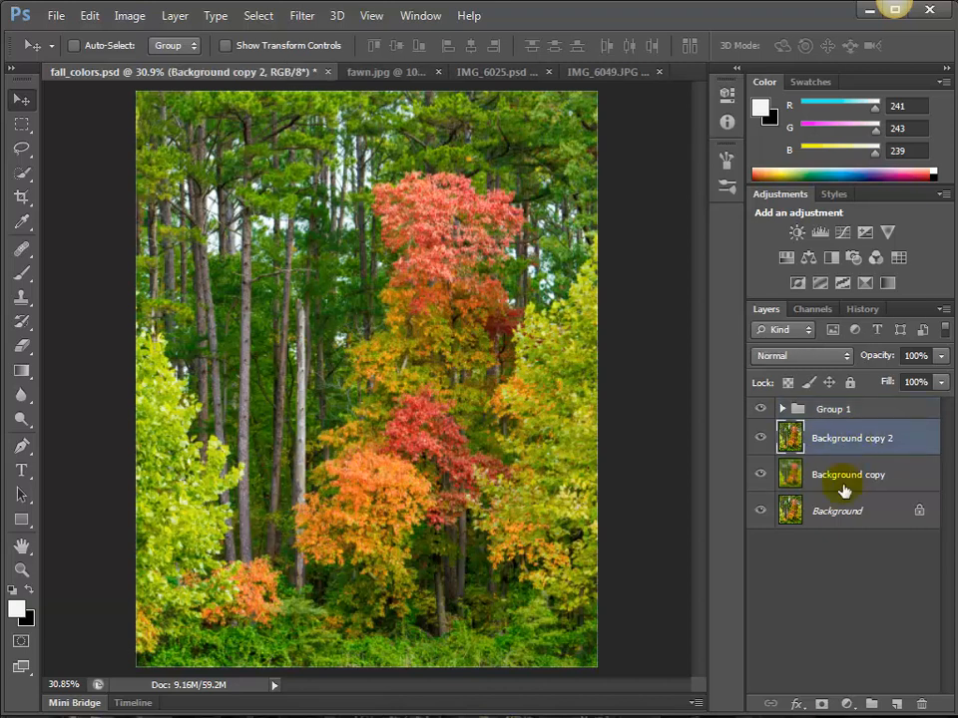
pyautogui.click(821, 705)
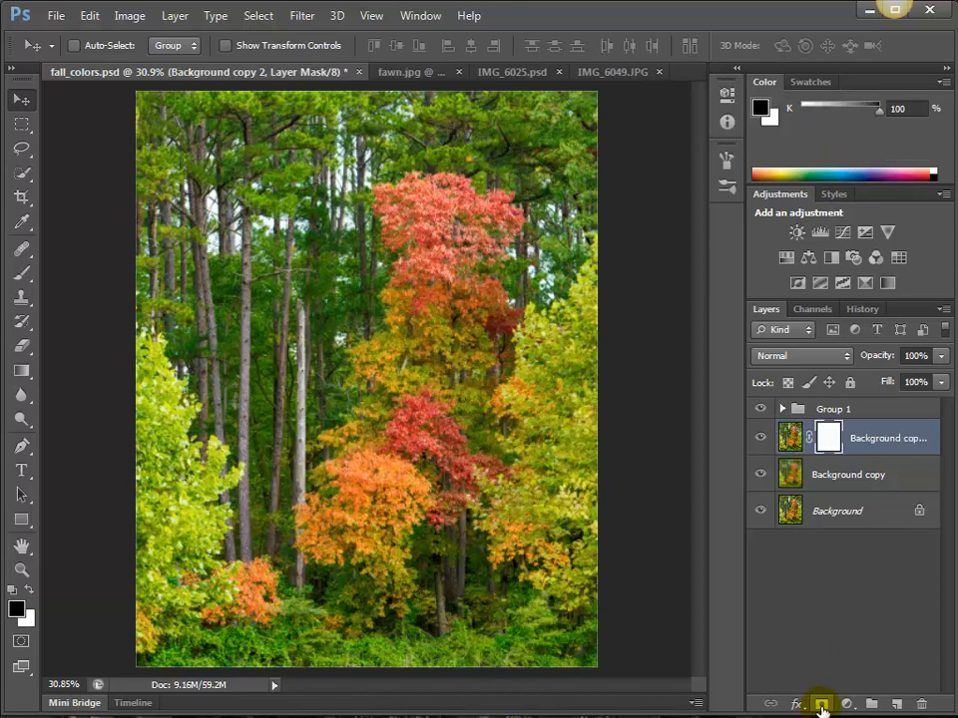
pyautogui.click(793, 441)
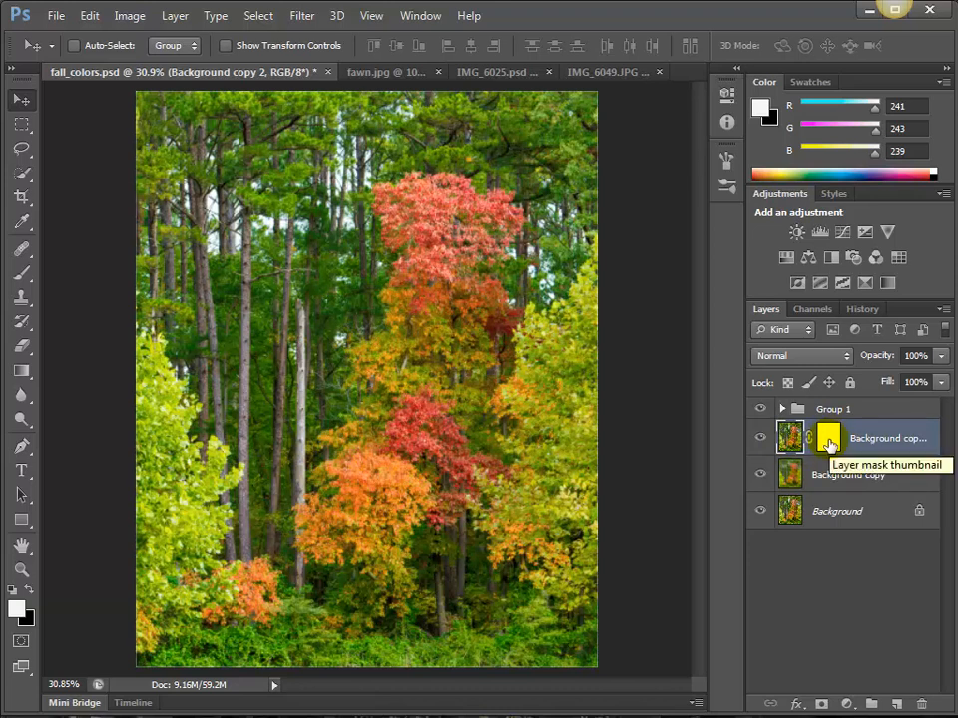
# - Select the Brush tool and make Background copy 2's layer mask the active painting target, with black as the foreground color
pyautogui.click(837, 441)
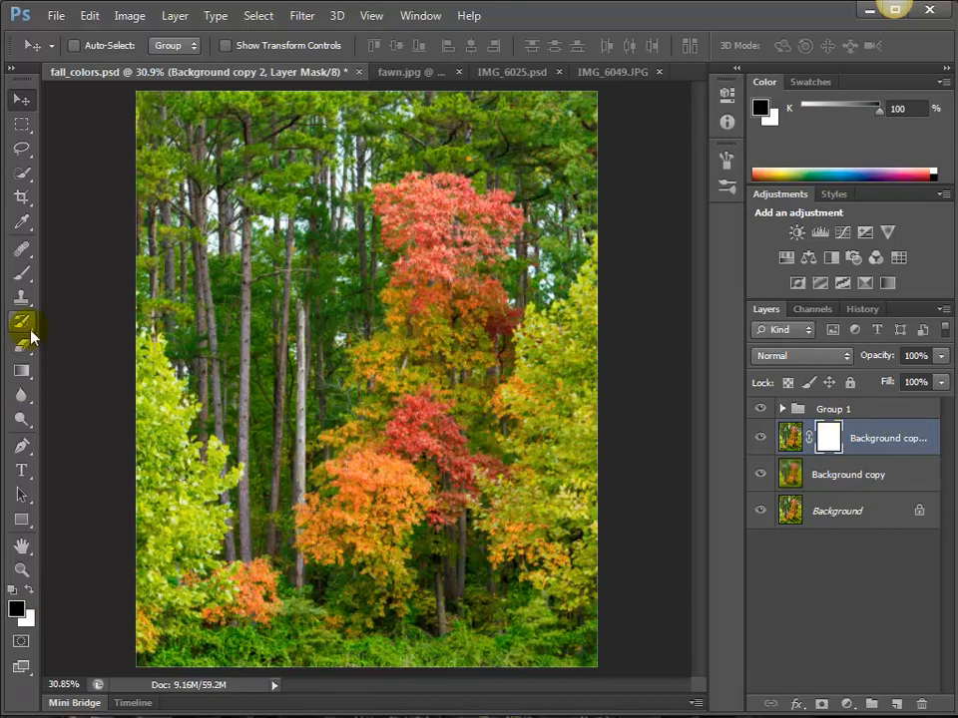
pyautogui.click(27, 272)
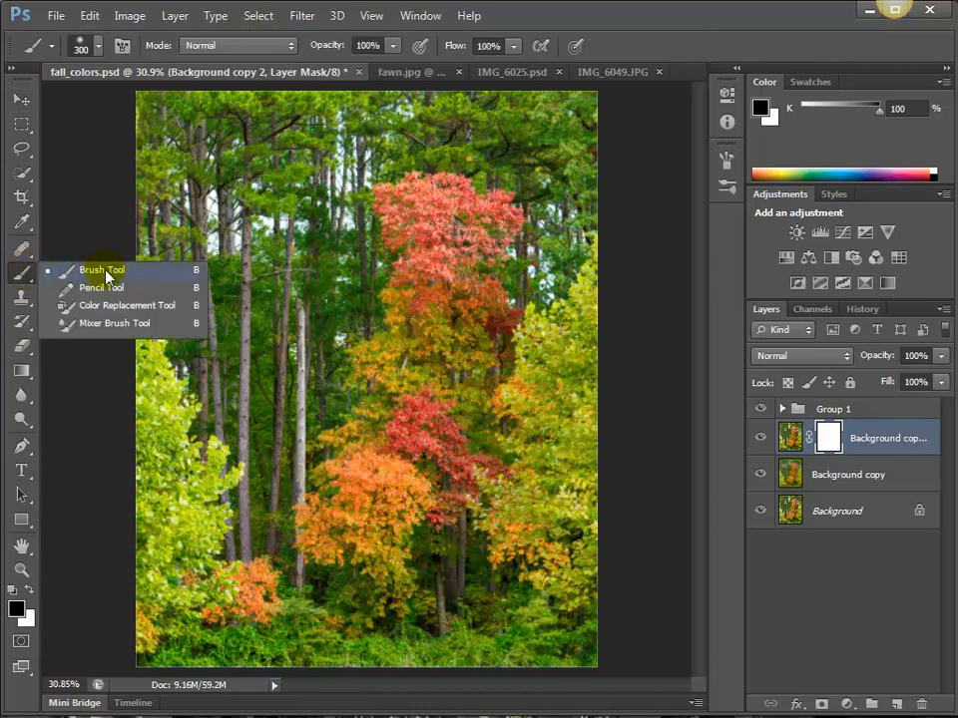
pyautogui.click(107, 274)
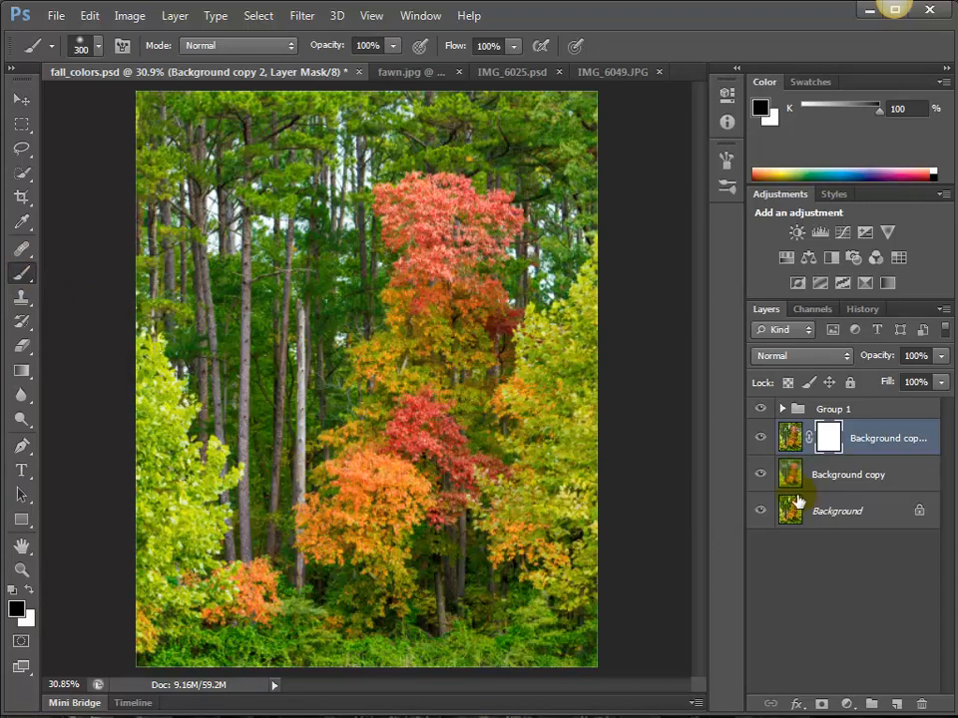
pyautogui.click(832, 441)
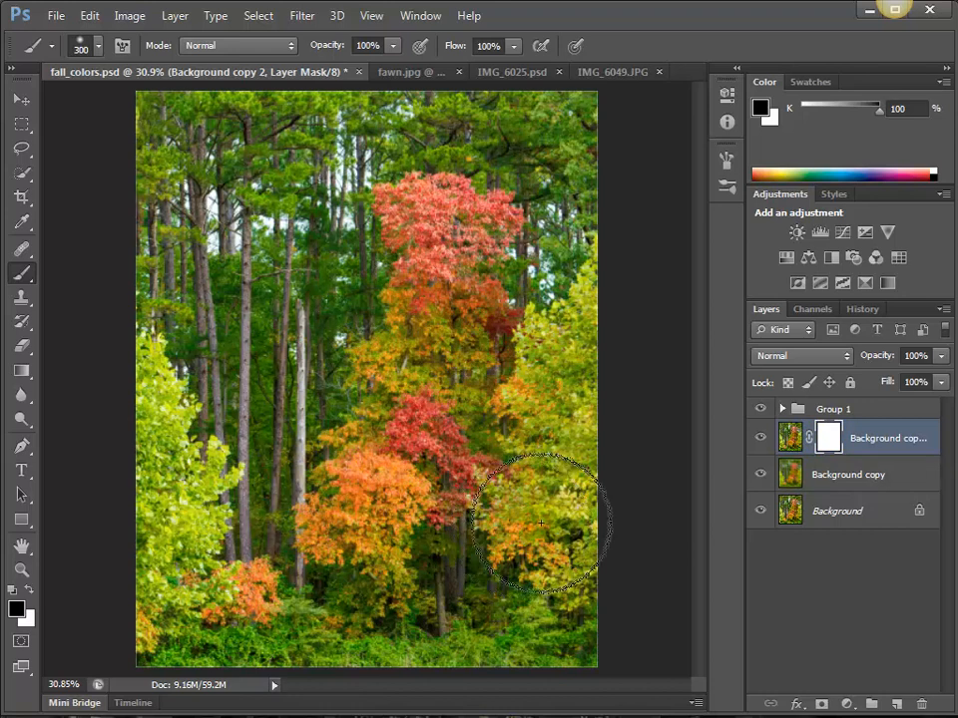
pyautogui.click(790, 441)
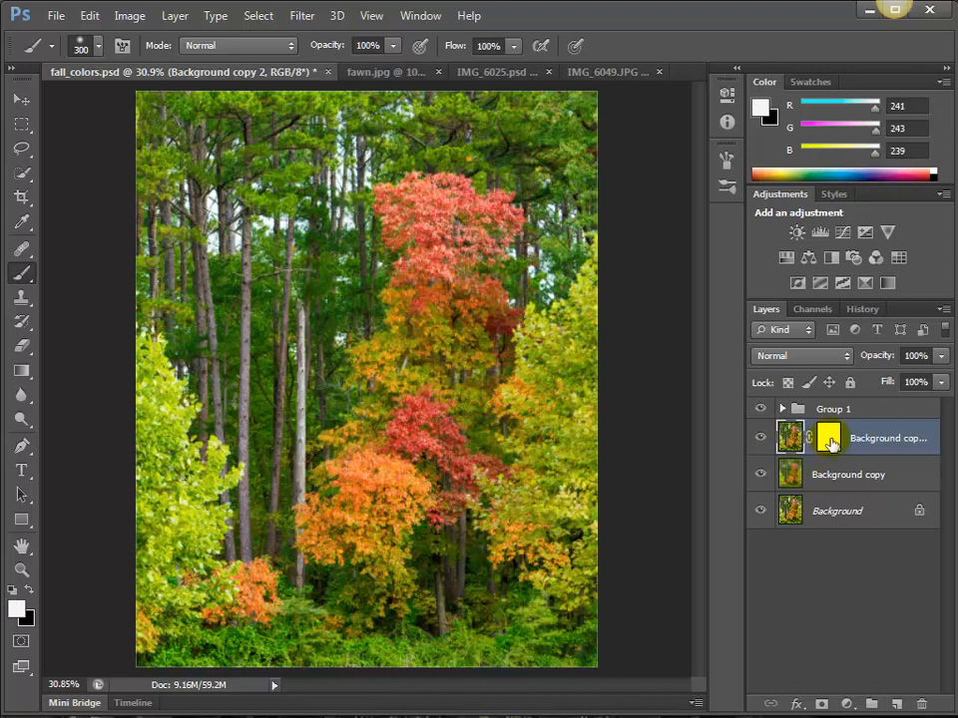
pyautogui.click(828, 437)
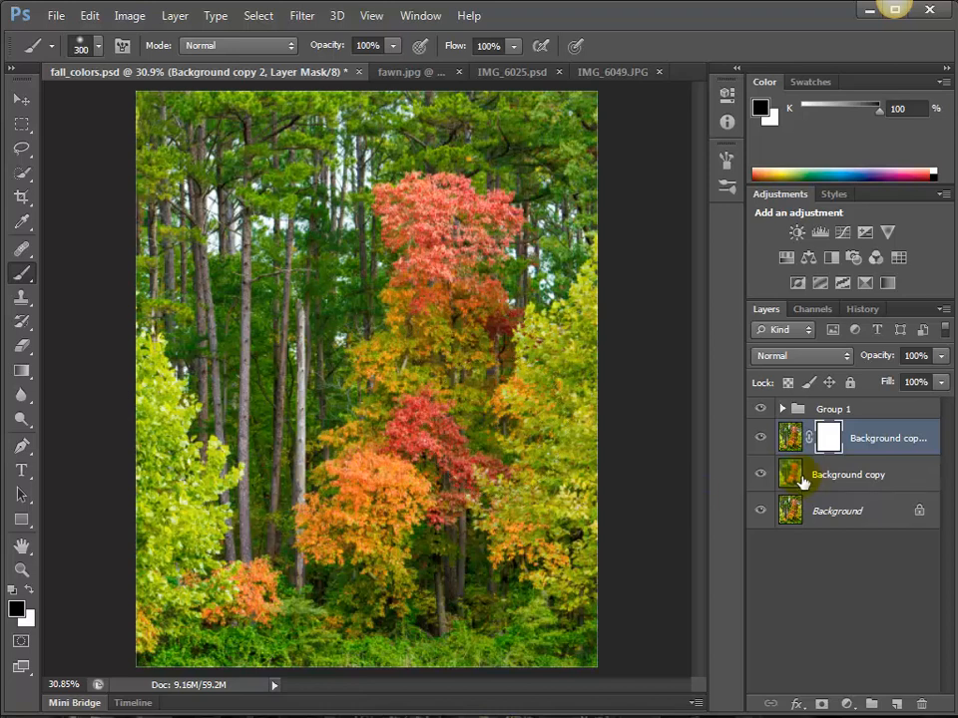
# - Paint black on the mask around the tall red-orange tree with a 300 px brush, and reset the mask to solid white
pyautogui.click(759, 438)
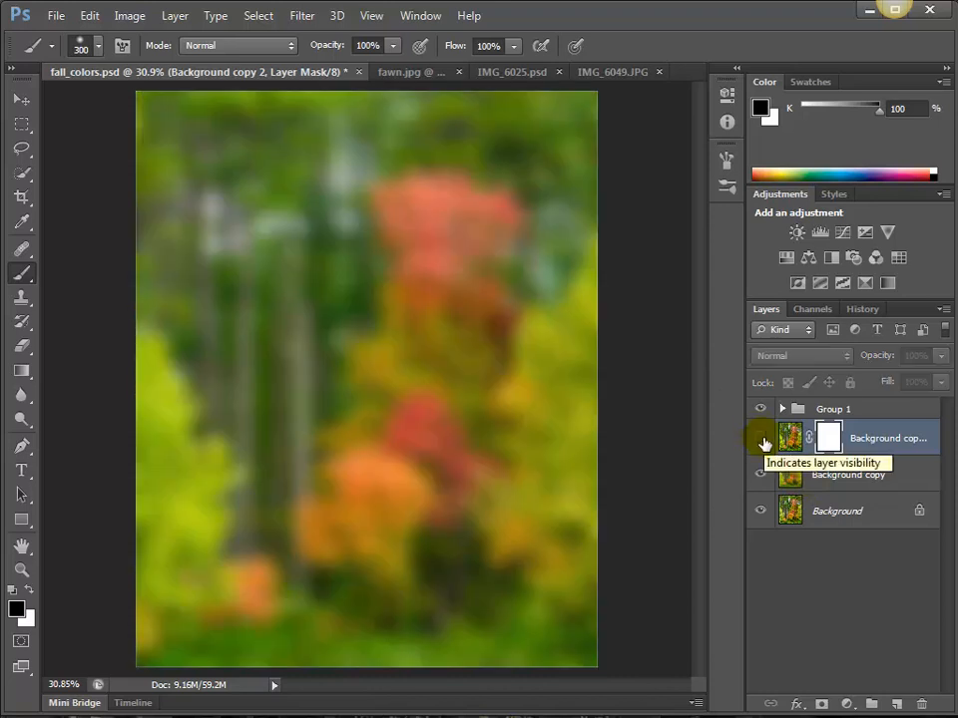
pyautogui.click(760, 440)
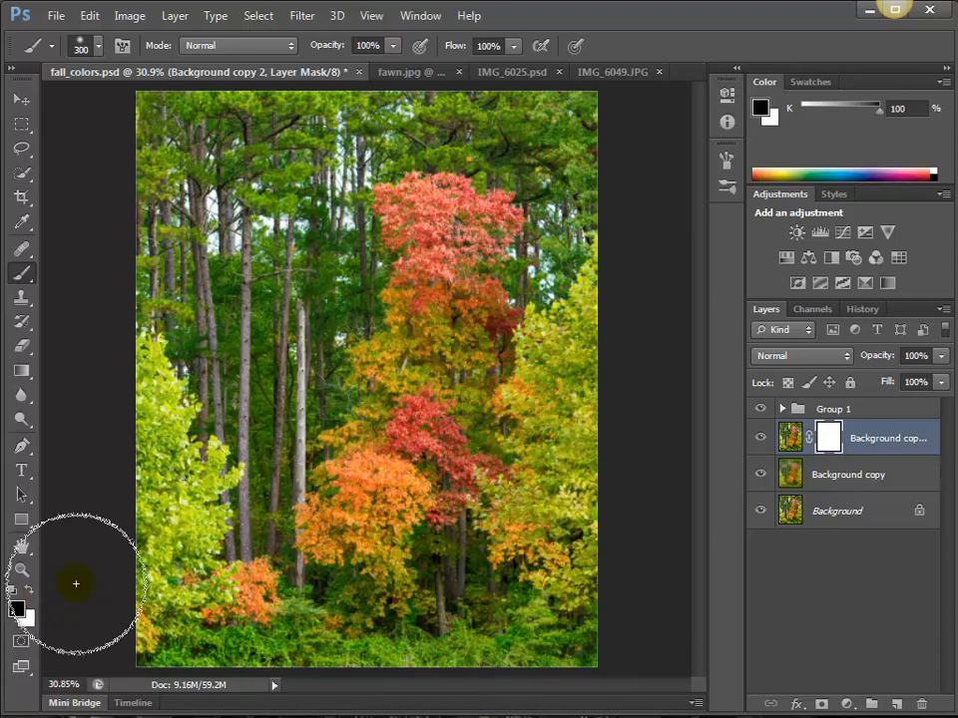
pyautogui.press('x')
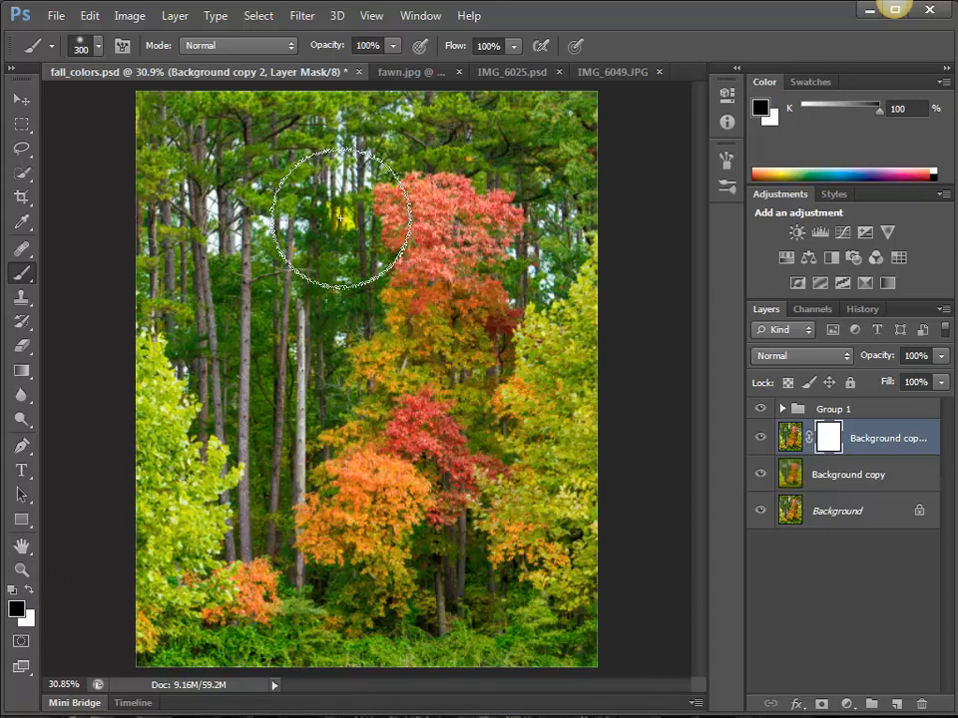
pyautogui.moveTo(341, 219)
pyautogui.mouseDown()
pyautogui.moveTo(341, 262)
pyautogui.moveTo(295, 359)
pyautogui.moveTo(314, 320)
pyautogui.moveTo(261, 523)
pyautogui.moveTo(224, 235)
pyautogui.moveTo(160, 534)
pyautogui.moveTo(173, 415)
pyautogui.moveTo(509, 638)
pyautogui.moveTo(559, 518)
pyautogui.moveTo(572, 160)
pyautogui.moveTo(500, 87)
pyautogui.moveTo(295, 131)
pyautogui.moveTo(207, 236)
pyautogui.moveTo(193, 335)
pyautogui.moveTo(210, 492)
pyautogui.moveTo(250, 569)
pyautogui.mouseUp()
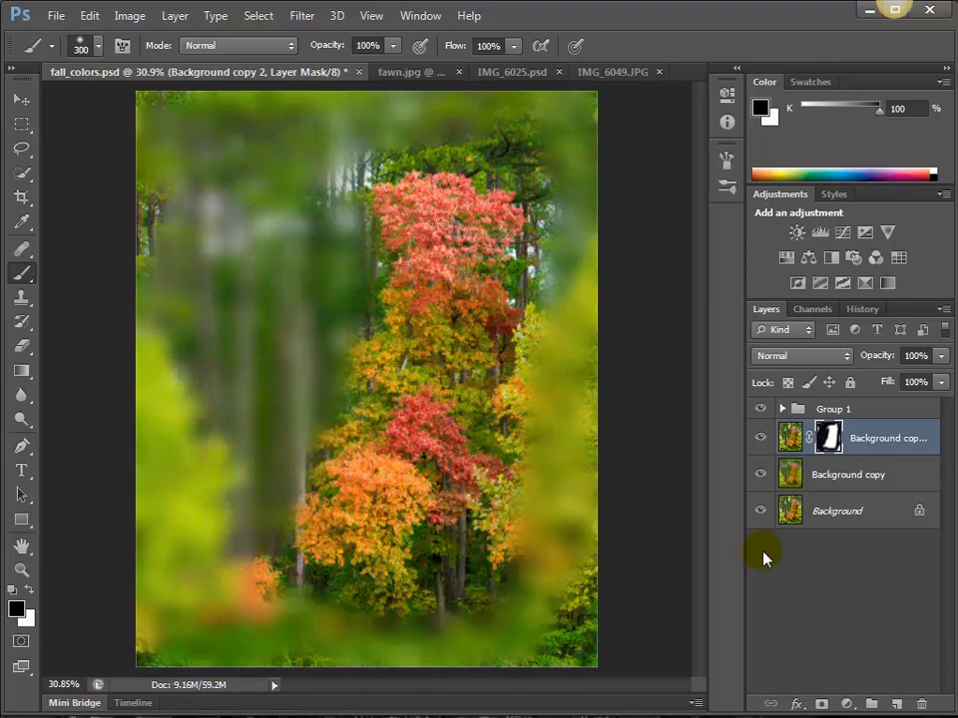
pyautogui.click(760, 439)
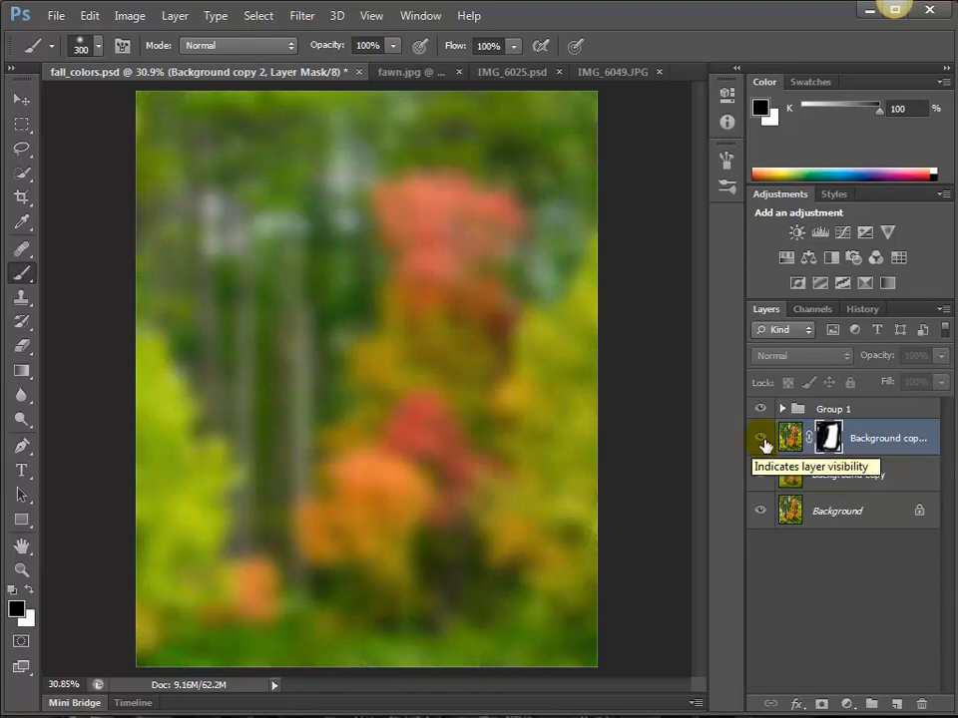
pyautogui.click(761, 439)
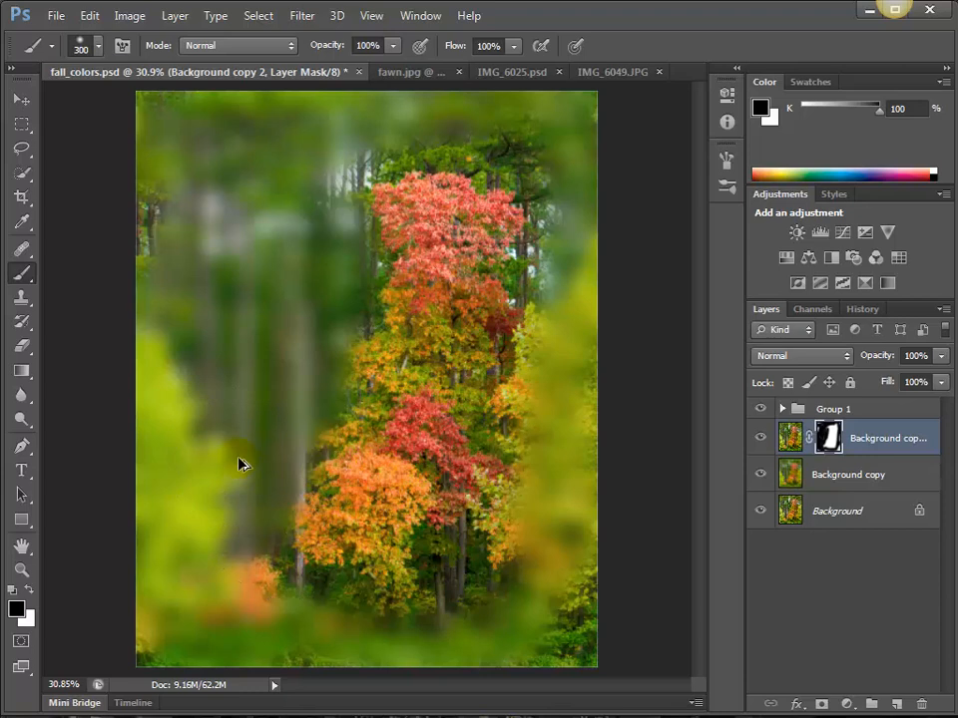
pyautogui.hotkey('ctrl', 'BackSpace')
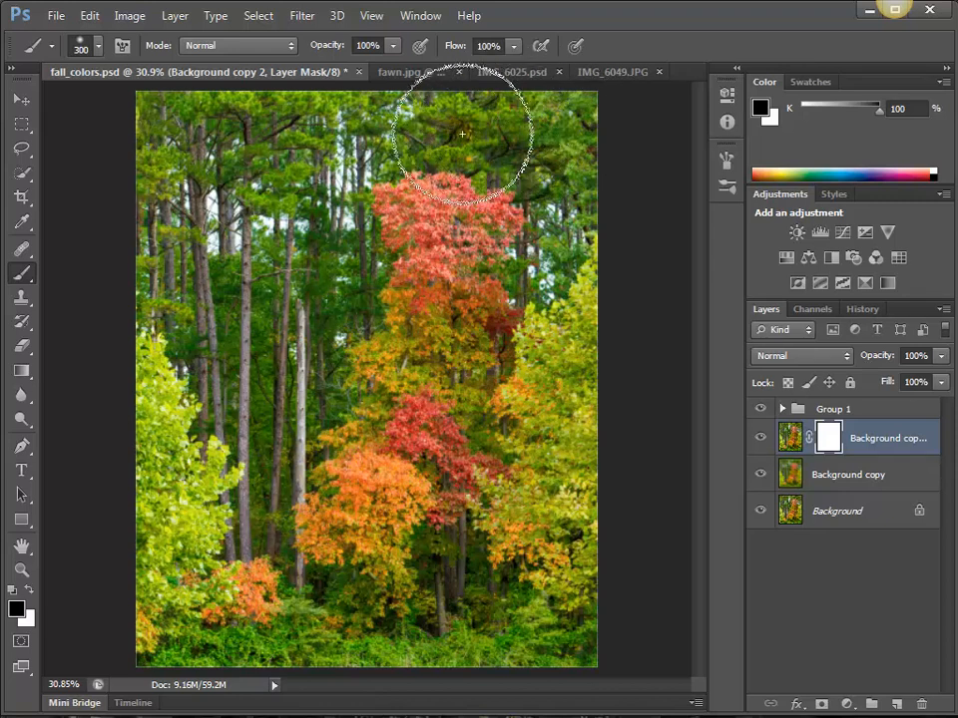
# - Paint black on the mask over the pine background and the ground around the colorful trees, using a 200 px brush
pyautogui.press('[')
pyautogui.press('[')
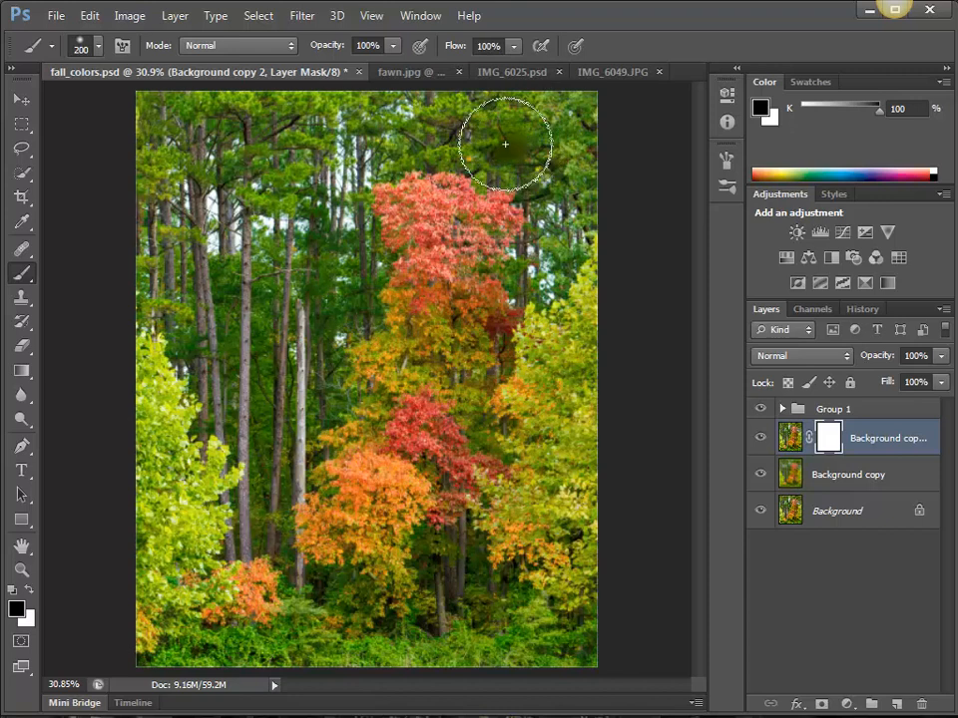
pyautogui.moveTo(505, 144)
pyautogui.mouseDown()
pyautogui.moveTo(462, 136)
pyautogui.moveTo(494, 152)
pyautogui.moveTo(486, 162)
pyautogui.moveTo(498, 157)
pyautogui.moveTo(400, 162)
pyautogui.moveTo(412, 149)
pyautogui.moveTo(381, 163)
pyautogui.moveTo(350, 201)
pyautogui.moveTo(343, 304)
pyautogui.moveTo(364, 259)
pyautogui.moveTo(339, 320)
pyautogui.moveTo(349, 316)
pyautogui.moveTo(310, 343)
pyautogui.moveTo(321, 382)
pyautogui.moveTo(334, 384)
pyautogui.moveTo(328, 361)
pyautogui.moveTo(287, 437)
pyautogui.moveTo(262, 529)
pyautogui.moveTo(286, 593)
pyautogui.moveTo(351, 592)
pyautogui.moveTo(404, 629)
pyautogui.moveTo(287, 591)
pyautogui.moveTo(267, 532)
pyautogui.moveTo(299, 438)
pyautogui.mouseUp()
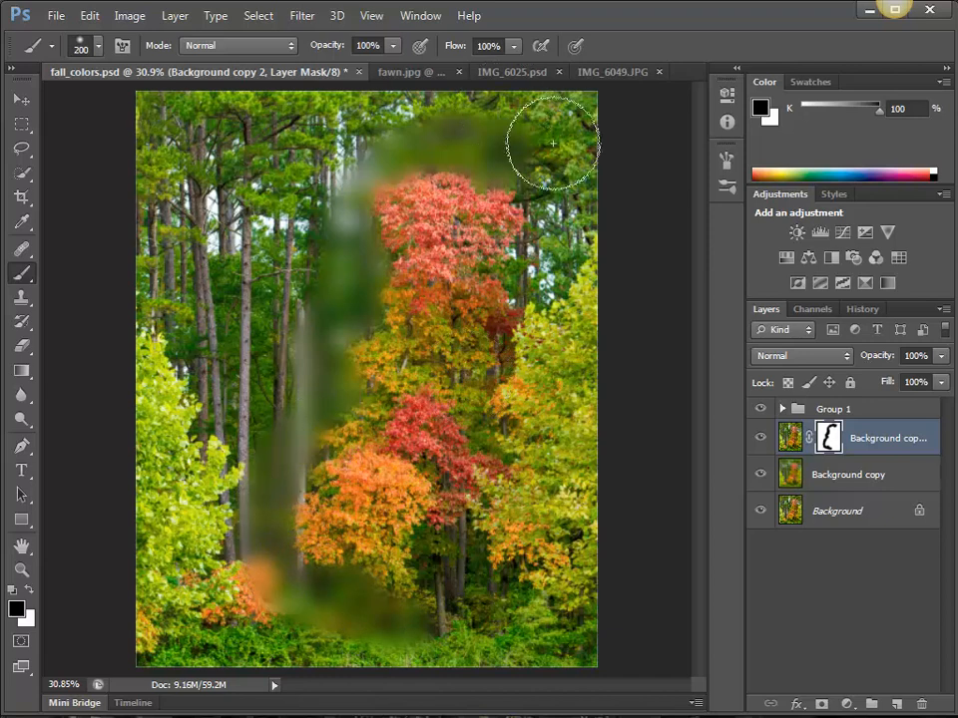
pyautogui.moveTo(552, 142)
pyautogui.mouseDown()
pyautogui.moveTo(531, 170)
pyautogui.moveTo(543, 233)
pyautogui.moveTo(525, 280)
pyautogui.mouseUp()
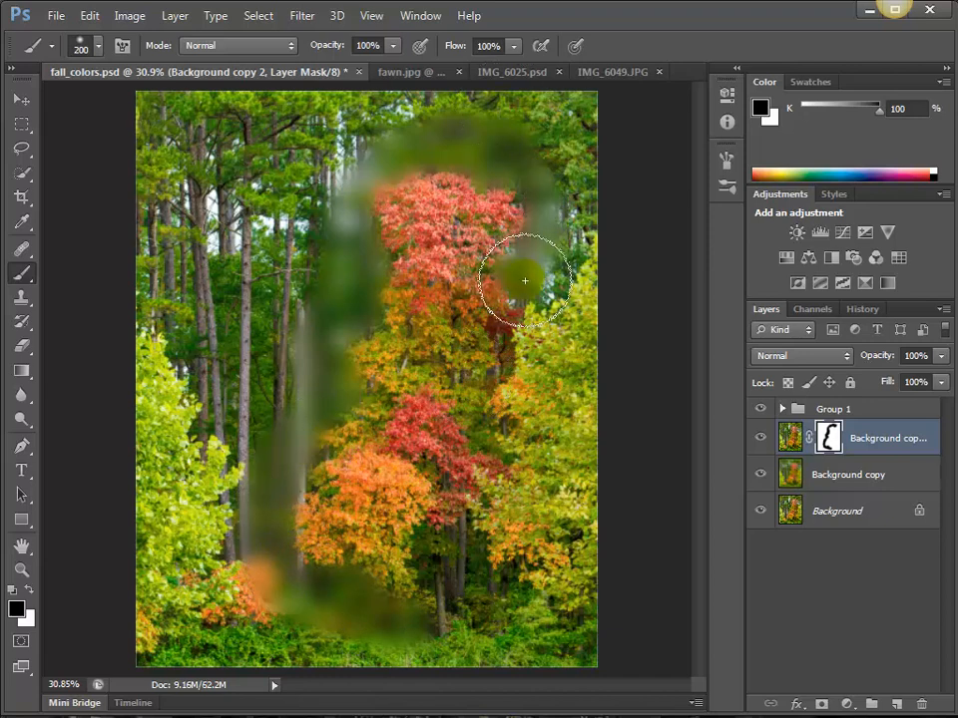
pyautogui.moveTo(573, 192)
pyautogui.mouseDown()
pyautogui.moveTo(552, 258)
pyautogui.moveTo(548, 220)
pyautogui.mouseUp()
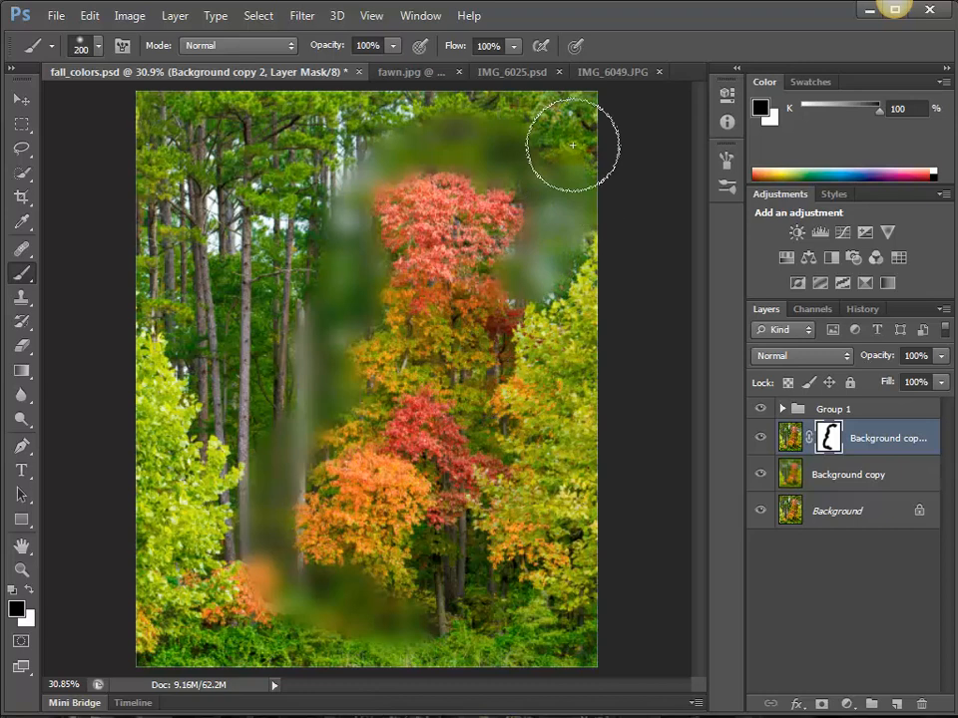
pyautogui.moveTo(573, 144)
pyautogui.mouseDown()
pyautogui.moveTo(557, 114)
pyautogui.moveTo(596, 135)
pyautogui.moveTo(415, 125)
pyautogui.moveTo(339, 173)
pyautogui.moveTo(267, 411)
pyautogui.moveTo(237, 384)
pyautogui.moveTo(241, 409)
pyautogui.moveTo(220, 364)
pyautogui.moveTo(151, 287)
pyautogui.moveTo(126, 103)
pyautogui.moveTo(200, 125)
pyautogui.moveTo(246, 115)
pyautogui.moveTo(184, 98)
pyautogui.moveTo(404, 97)
pyautogui.moveTo(282, 158)
pyautogui.moveTo(294, 321)
pyautogui.moveTo(303, 183)
pyautogui.moveTo(290, 232)
pyautogui.moveTo(230, 185)
pyautogui.moveTo(240, 114)
pyautogui.moveTo(246, 199)
pyautogui.moveTo(169, 181)
pyautogui.moveTo(182, 212)
pyautogui.moveTo(214, 138)
pyautogui.moveTo(209, 197)
pyautogui.moveTo(219, 295)
pyautogui.moveTo(224, 282)
pyautogui.moveTo(263, 388)
pyautogui.moveTo(270, 379)
pyautogui.moveTo(338, 491)
pyautogui.moveTo(433, 576)
pyautogui.moveTo(315, 665)
pyautogui.moveTo(488, 679)
pyautogui.mouseUp()
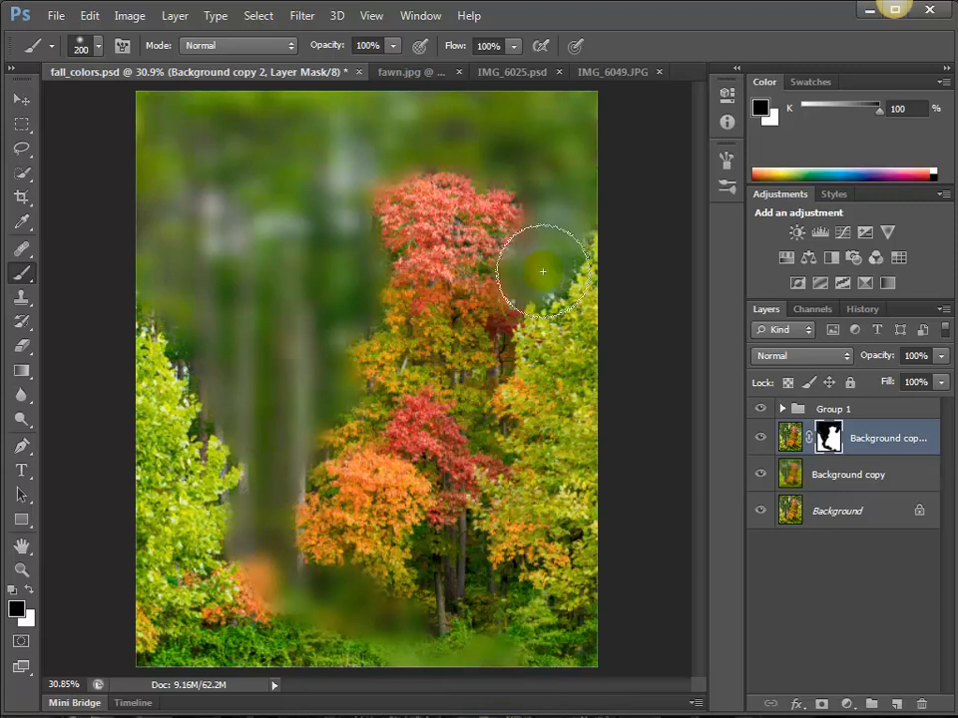
pyautogui.moveTo(541, 270); pyautogui.dragTo(527, 288)
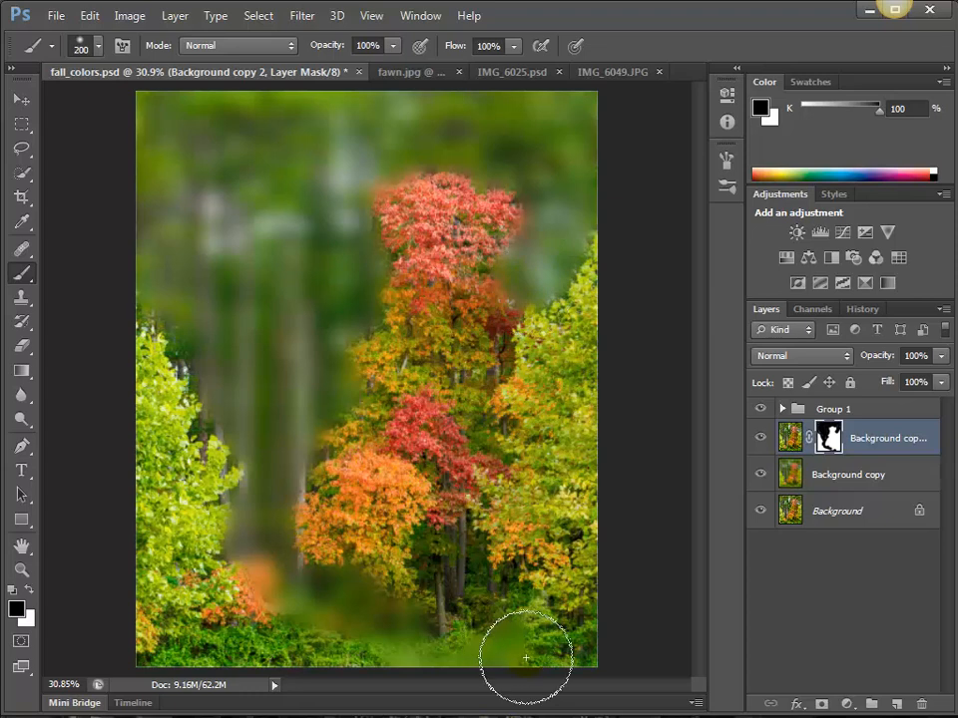
pyautogui.moveTo(525, 657)
pyautogui.mouseDown()
pyautogui.moveTo(505, 641)
pyautogui.moveTo(507, 631)
pyautogui.moveTo(500, 654)
pyautogui.mouseUp()
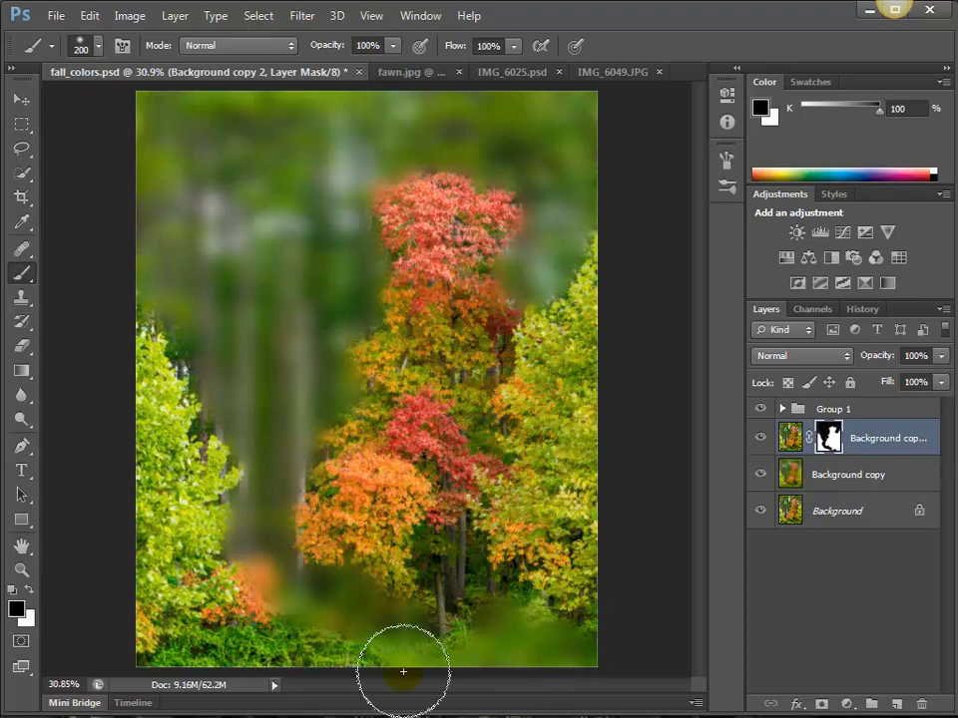
pyautogui.moveTo(403, 671)
pyautogui.mouseDown()
pyautogui.moveTo(295, 662)
pyautogui.moveTo(254, 683)
pyautogui.moveTo(201, 680)
pyautogui.moveTo(236, 682)
pyautogui.moveTo(312, 660)
pyautogui.moveTo(313, 629)
pyautogui.moveTo(307, 637)
pyautogui.moveTo(394, 646)
pyautogui.mouseUp()
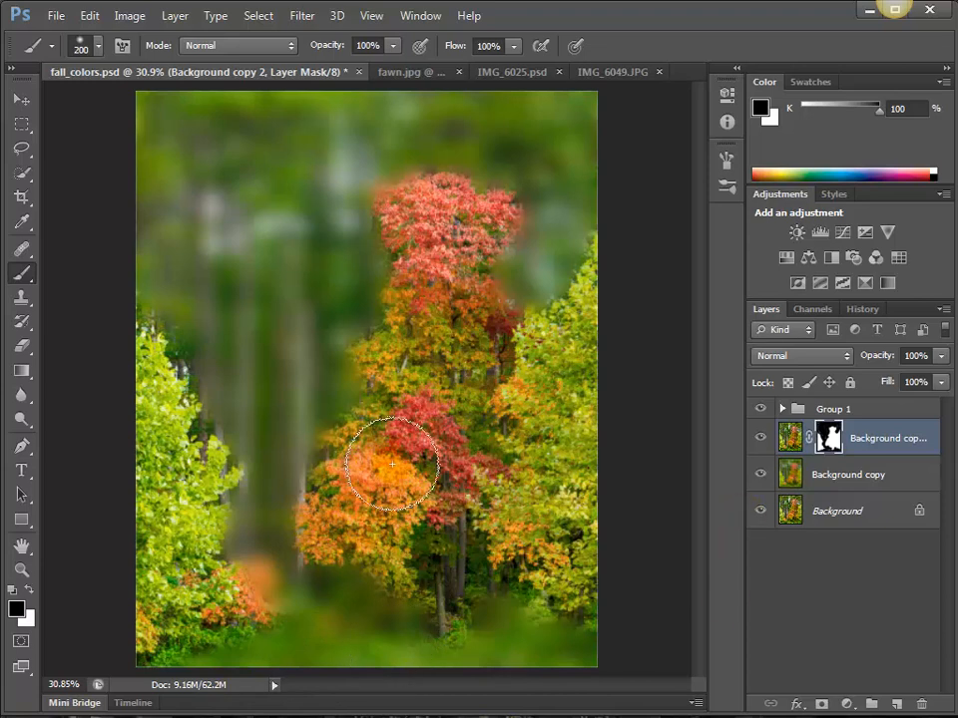
pyautogui.moveTo(392, 464)
pyautogui.mouseDown()
pyautogui.moveTo(289, 476)
pyautogui.moveTo(285, 494)
pyautogui.moveTo(299, 520)
pyautogui.moveTo(581, 499)
pyautogui.moveTo(562, 473)
pyautogui.mouseUp()
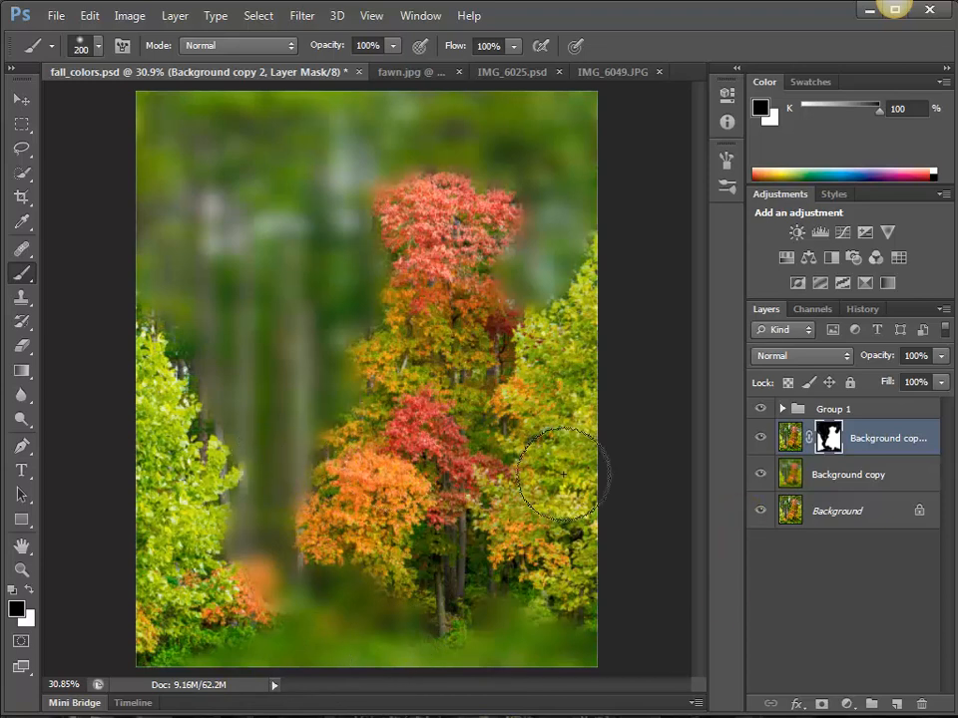
pyautogui.click(425, 219)
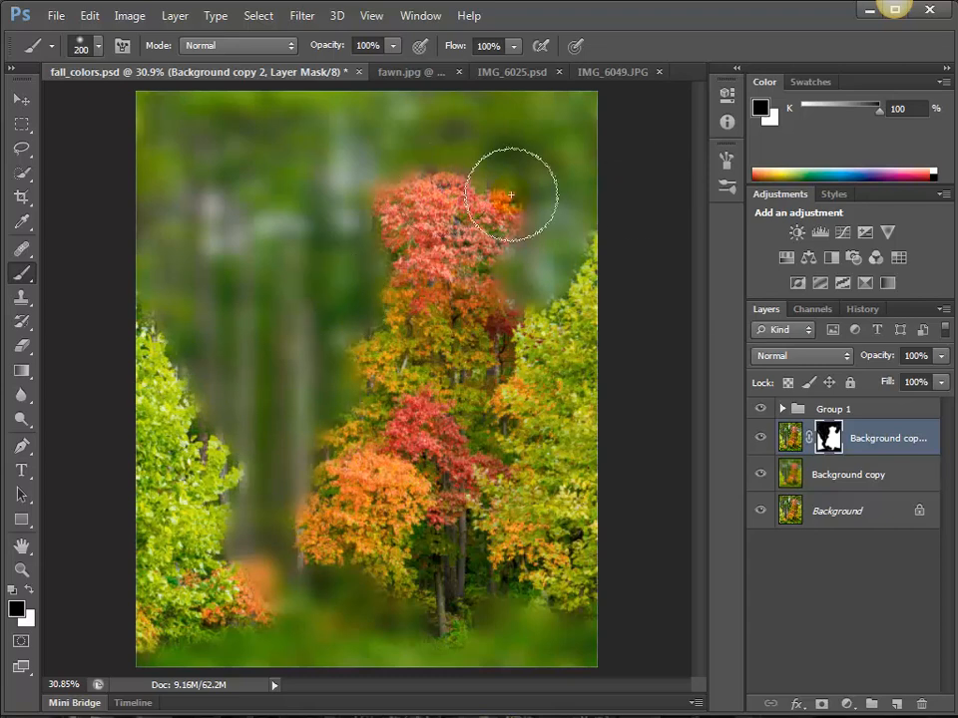
# - Paint black on the mask over the top of the red tree, and restore that area by painting white
pyautogui.moveTo(510, 194); pyautogui.dragTo(424, 204)
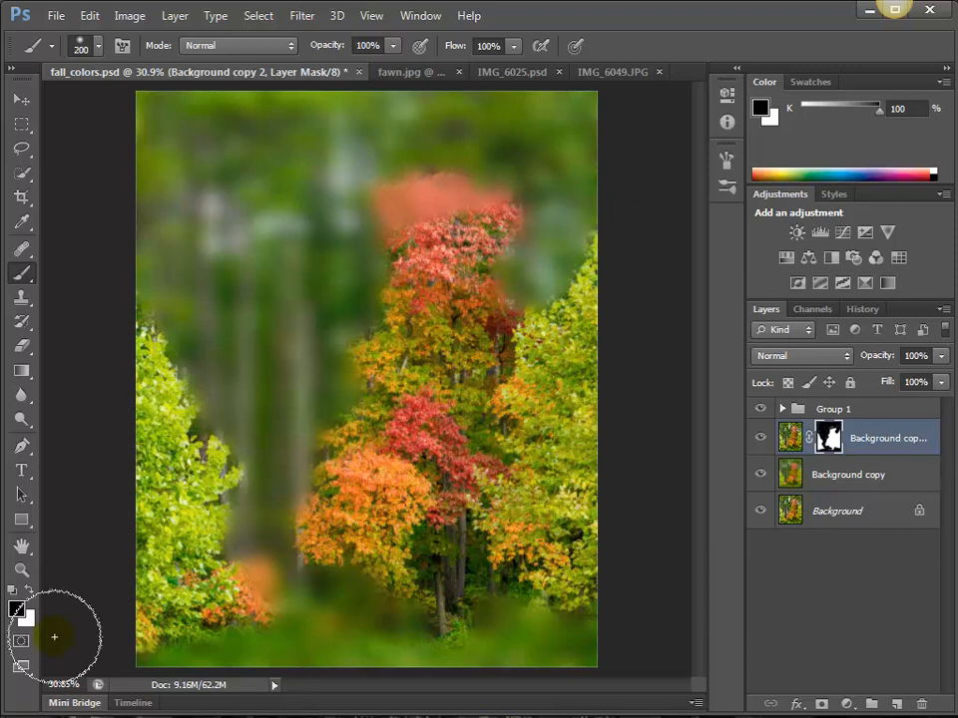
pyautogui.press('x')
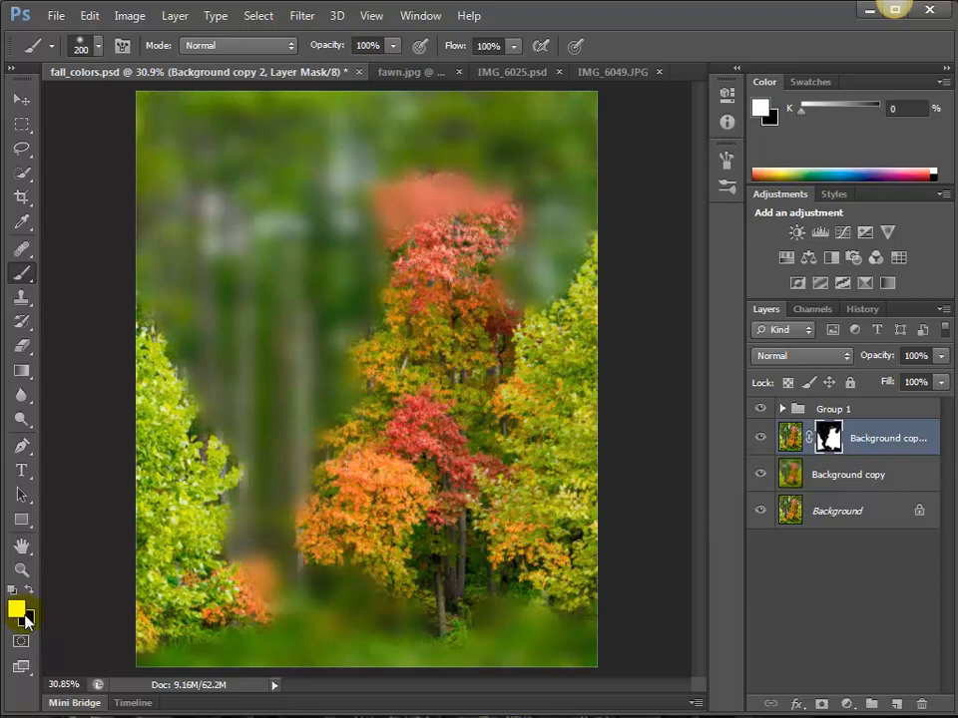
pyautogui.moveTo(317, 306)
pyautogui.mouseDown()
pyautogui.moveTo(429, 225)
pyautogui.moveTo(474, 214)
pyautogui.moveTo(434, 193)
pyautogui.moveTo(404, 204)
pyautogui.moveTo(397, 221)
pyautogui.moveTo(397, 247)
pyautogui.moveTo(416, 246)
pyautogui.moveTo(355, 241)
pyautogui.mouseUp()
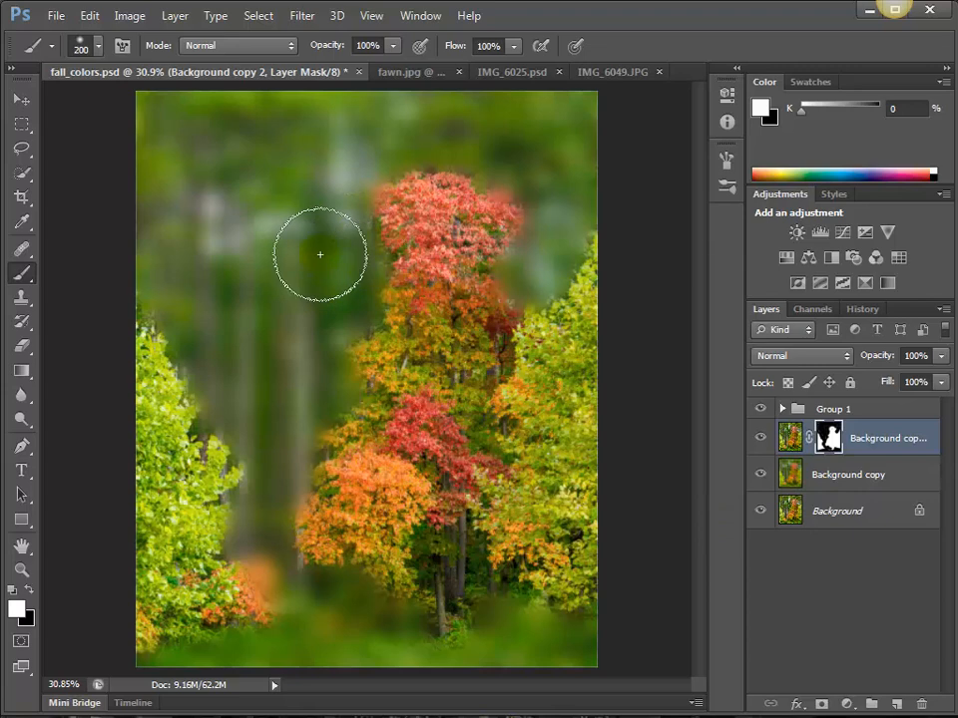
# - Refine the mask with an 80 px black brush along the yellow-green tree's edge and the grass below the central trunks
pyautogui.press('x')
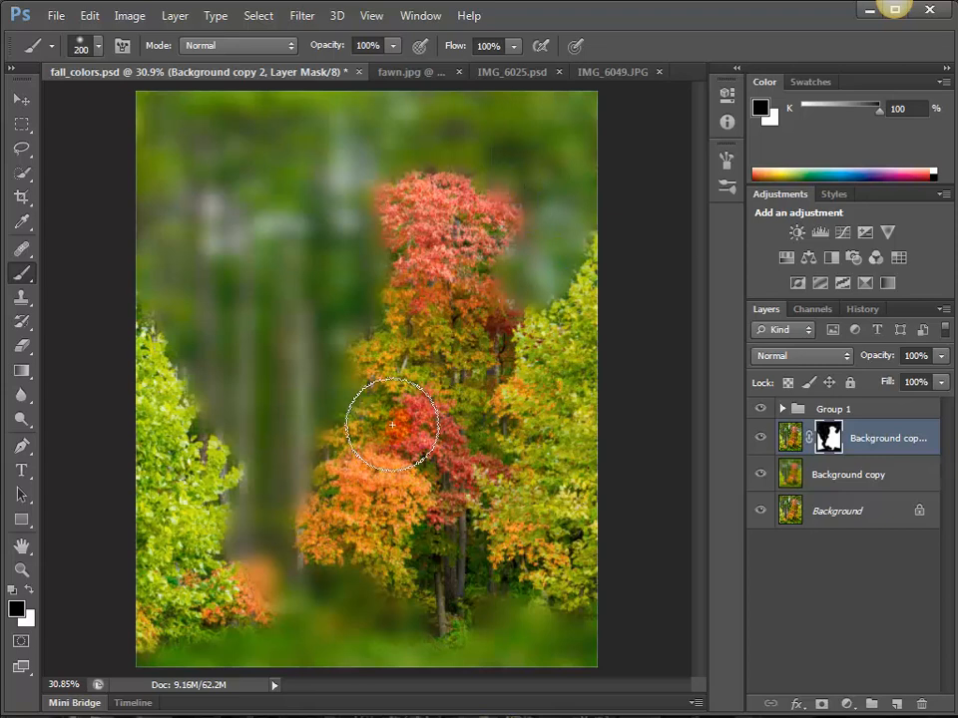
pyautogui.press('[')
pyautogui.press('[')
pyautogui.press('[')
pyautogui.press('[')
pyautogui.press('[')
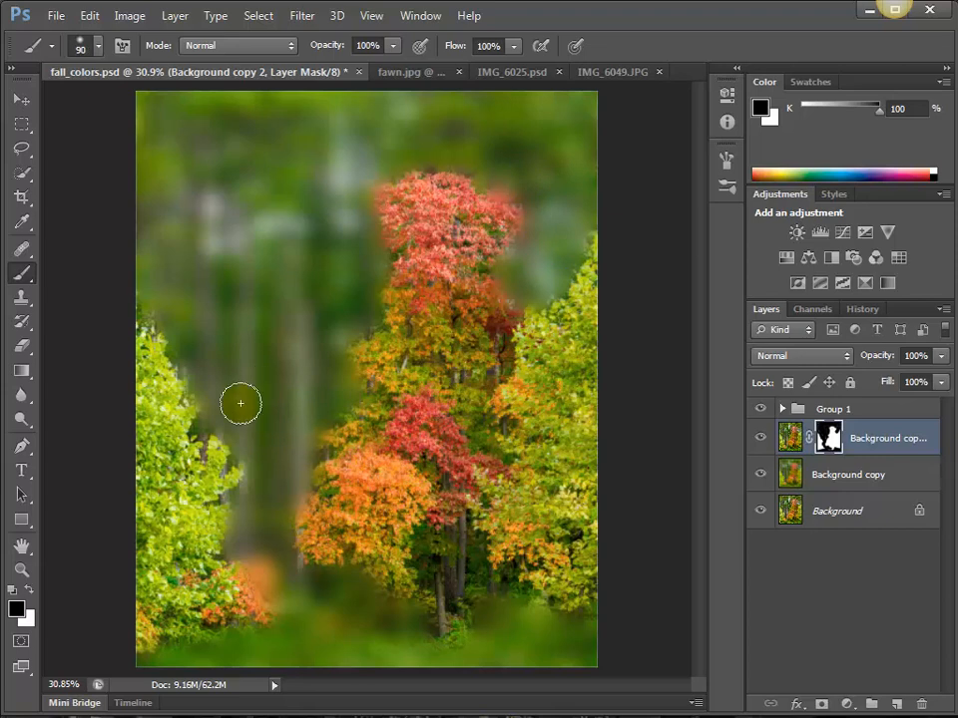
pyautogui.press('[')
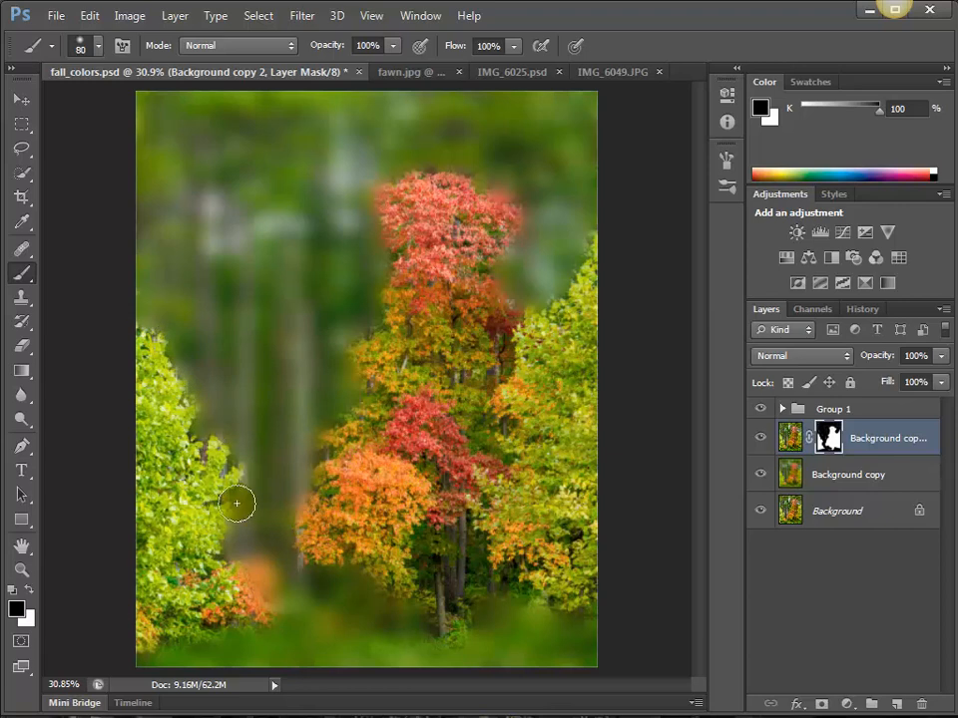
pyautogui.moveTo(237, 504); pyautogui.dragTo(248, 634)
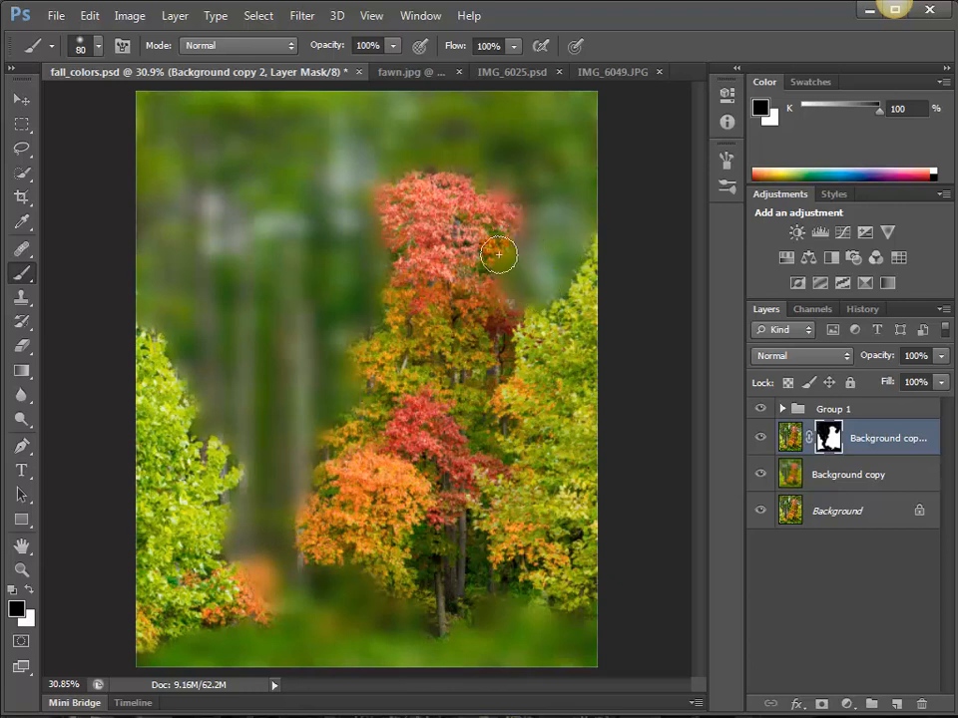
# - Paint white on the mask along the red-orange tree's edges and around its trunk base to bring back sharp detail
pyautogui.press('x')
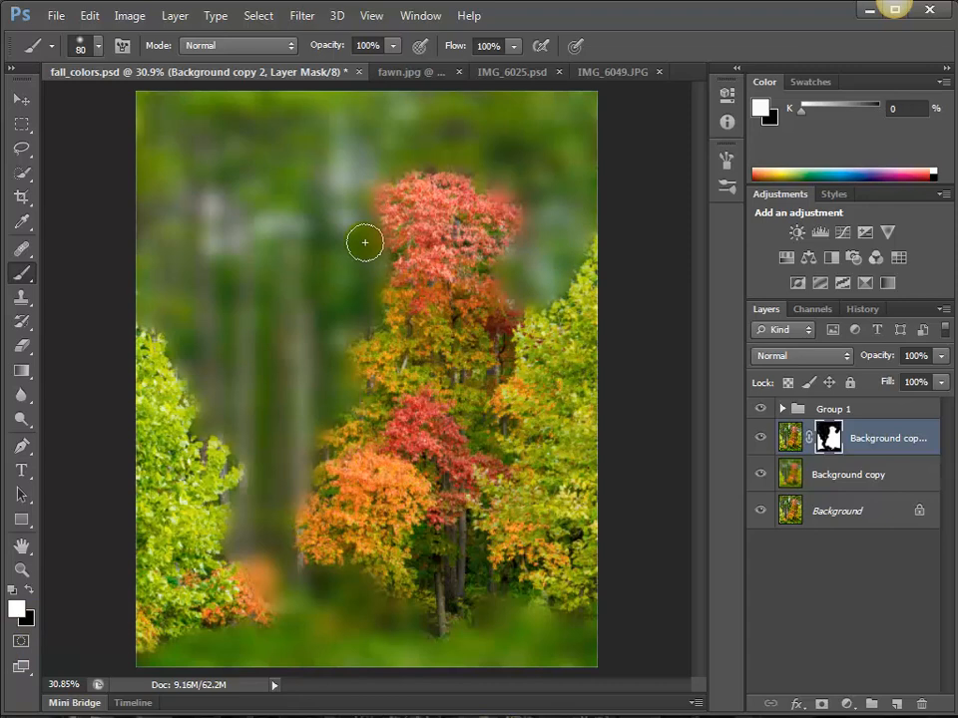
pyautogui.moveTo(432, 174)
pyautogui.mouseDown()
pyautogui.moveTo(468, 176)
pyautogui.moveTo(498, 206)
pyautogui.moveTo(500, 196)
pyautogui.moveTo(521, 212)
pyautogui.moveTo(478, 263)
pyautogui.moveTo(498, 317)
pyautogui.moveTo(511, 317)
pyautogui.moveTo(485, 306)
pyautogui.moveTo(452, 324)
pyautogui.moveTo(449, 487)
pyautogui.moveTo(506, 548)
pyautogui.moveTo(475, 510)
pyautogui.mouseUp()
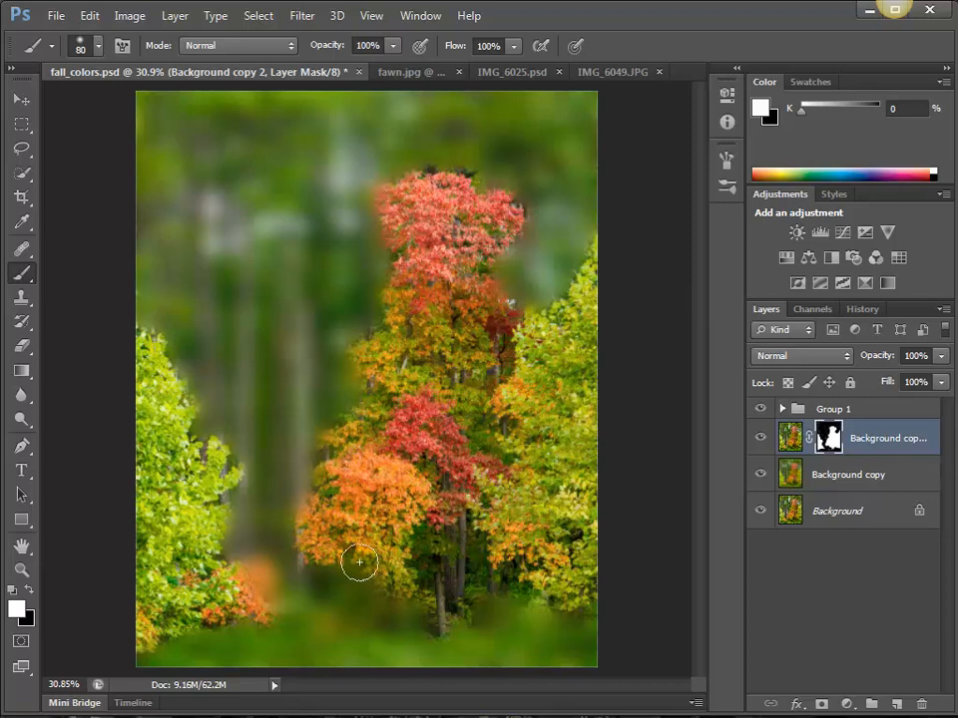
pyautogui.moveTo(417, 622)
pyautogui.mouseDown()
pyautogui.moveTo(434, 655)
pyautogui.moveTo(498, 610)
pyautogui.moveTo(484, 607)
pyautogui.mouseUp()
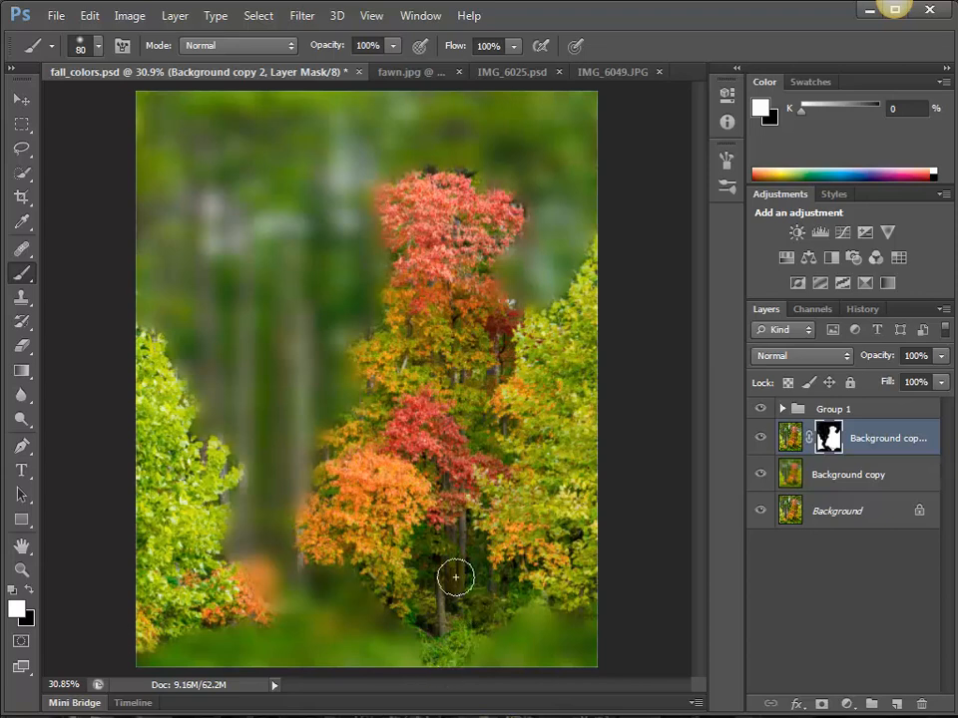
# - Reveal the sharp grass below the trees with a 175 px white brush, and mask it out again with black
pyautogui.press(']')
pyautogui.press(']')
pyautogui.press(']')
pyautogui.press(']')
pyautogui.press(']')
pyautogui.moveTo(498, 603)
pyautogui.mouseDown()
pyautogui.moveTo(570, 641)
pyautogui.moveTo(591, 636)
pyautogui.moveTo(485, 640)
pyautogui.moveTo(583, 654)
pyautogui.moveTo(460, 668)
pyautogui.moveTo(404, 642)
pyautogui.moveTo(335, 660)
pyautogui.mouseUp()
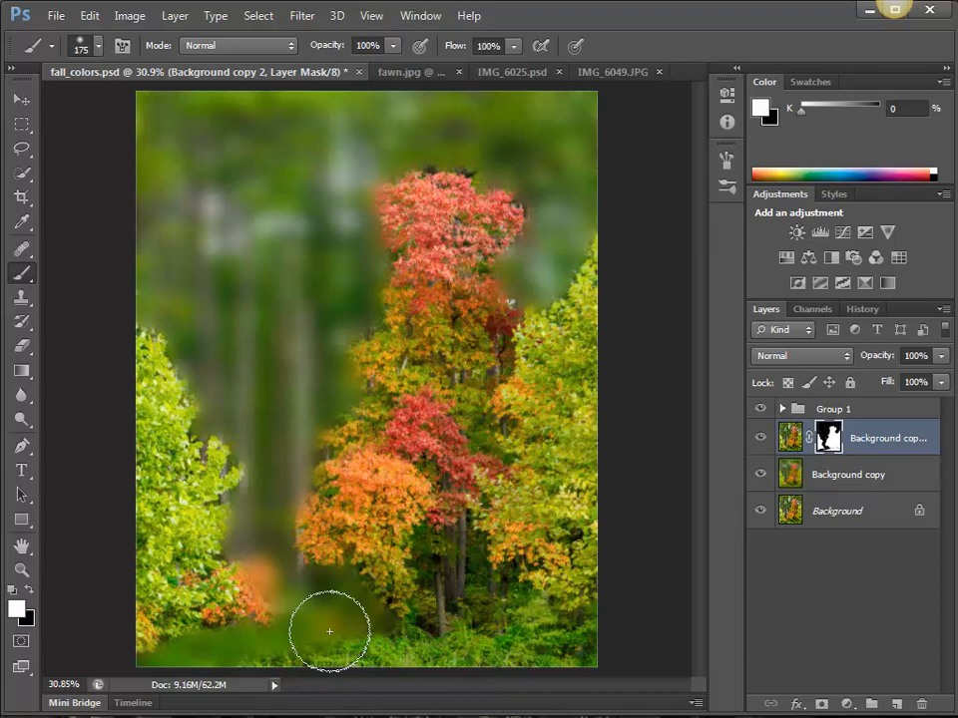
pyautogui.press('x')
pyautogui.moveTo(330, 631)
pyautogui.mouseDown()
pyautogui.moveTo(366, 652)
pyautogui.moveTo(534, 660)
pyautogui.moveTo(590, 655)
pyautogui.moveTo(548, 633)
pyautogui.moveTo(607, 634)
pyautogui.moveTo(507, 621)
pyautogui.moveTo(370, 636)
pyautogui.mouseUp()
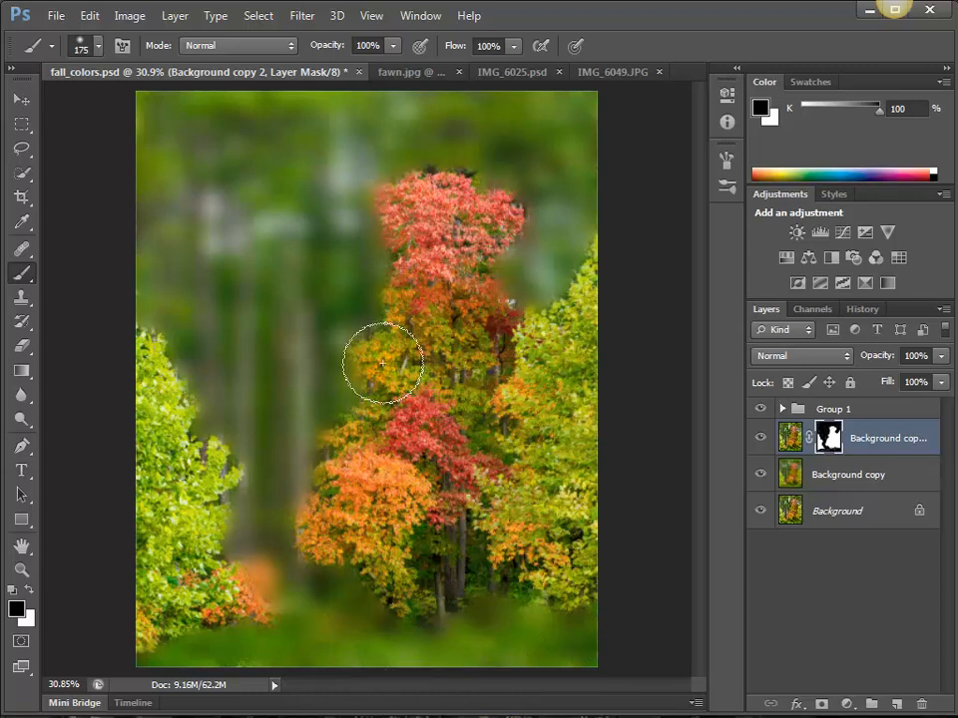
# - Partly restore the sharp grass below the trees by painting white on the mask at 26% brush opacity
pyautogui.click(393, 46)
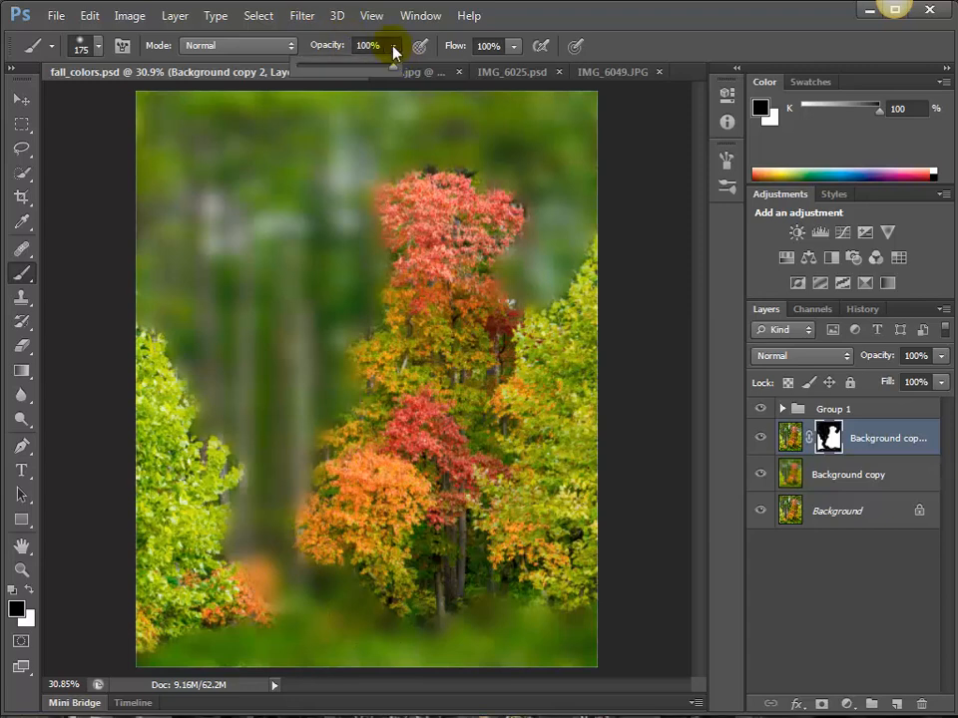
pyautogui.click(323, 65)
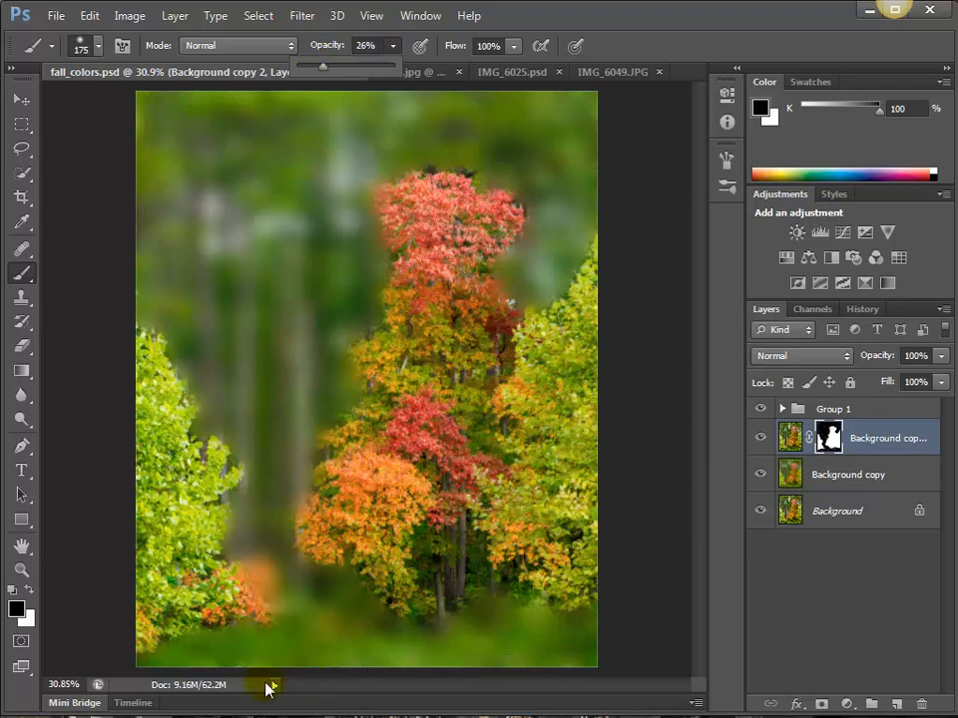
pyautogui.press('x')
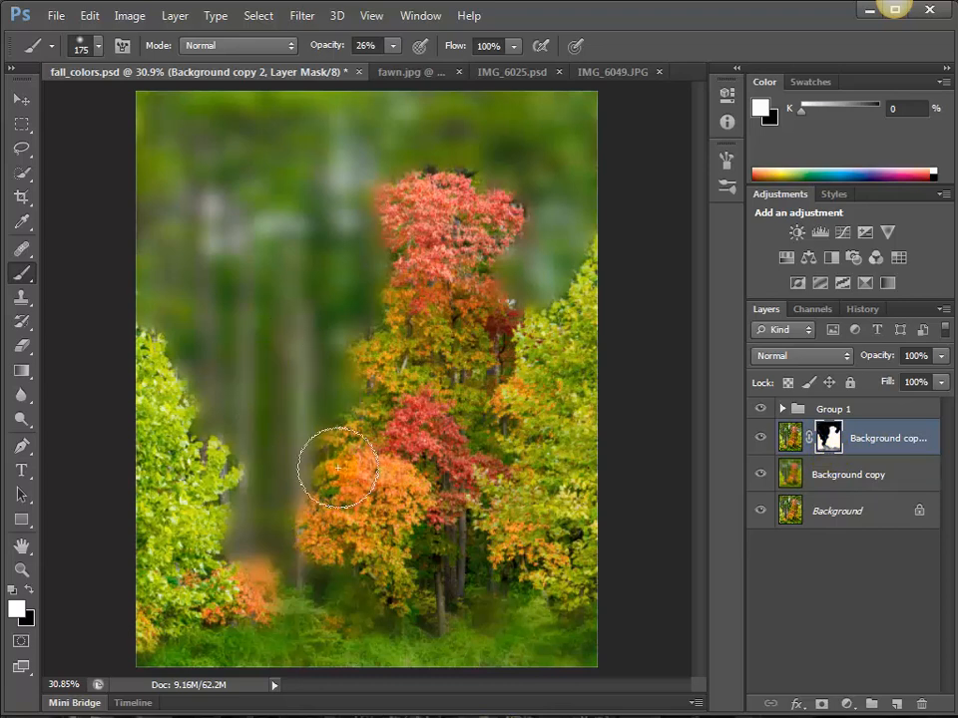
# - Compare the masked image with the blurred Background copy by hiding and showing Background copy 2
pyautogui.click(760, 438)
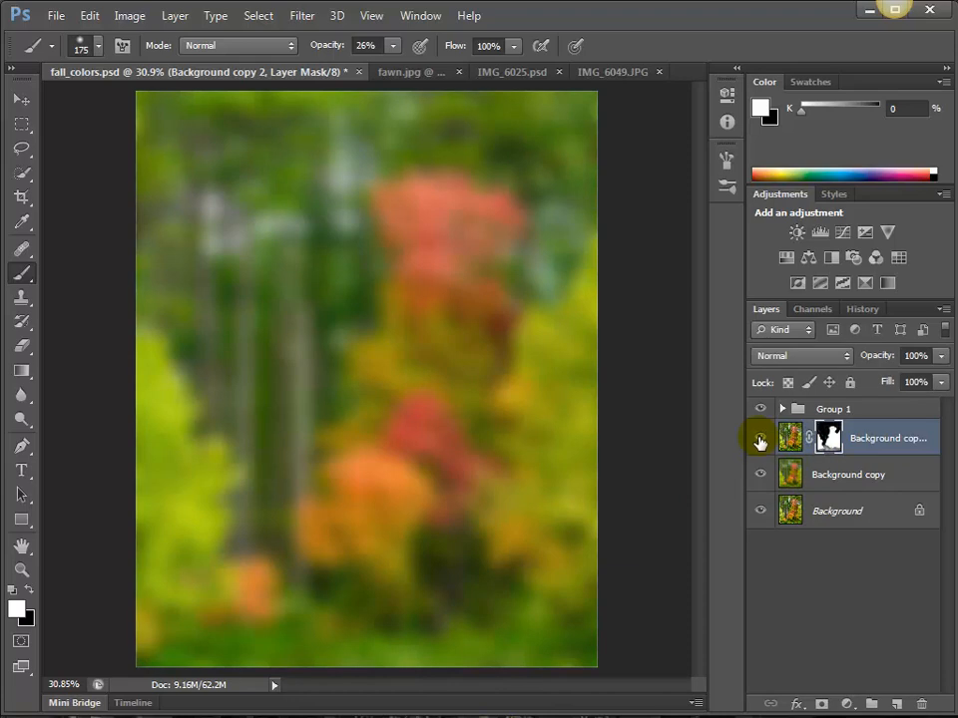
pyautogui.click(760, 438)
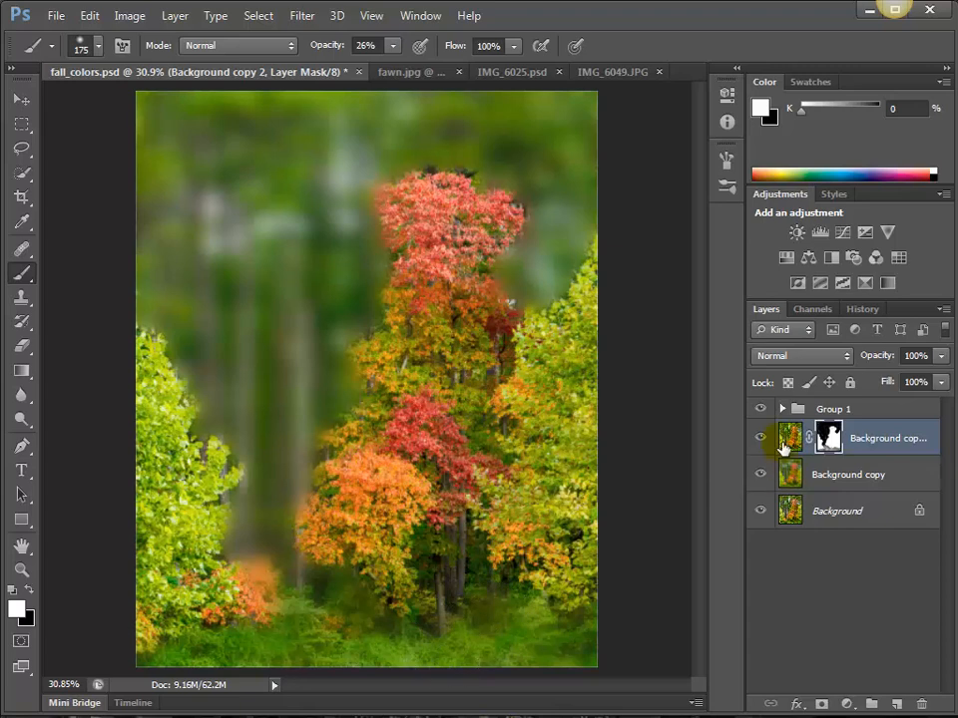
pyautogui.click(760, 439)
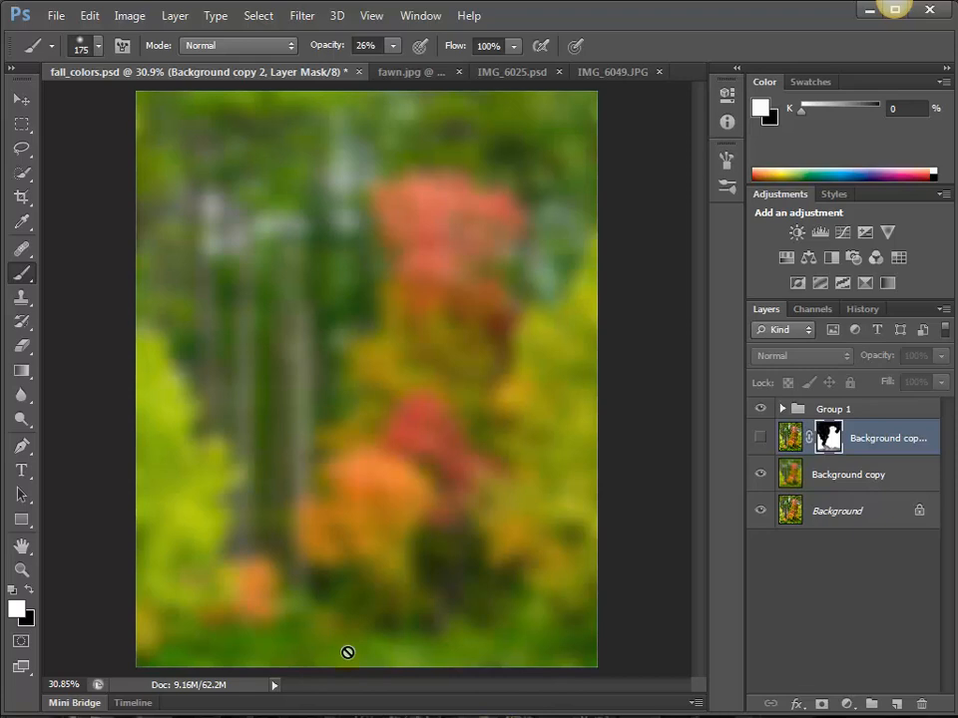
pyautogui.click(758, 441)
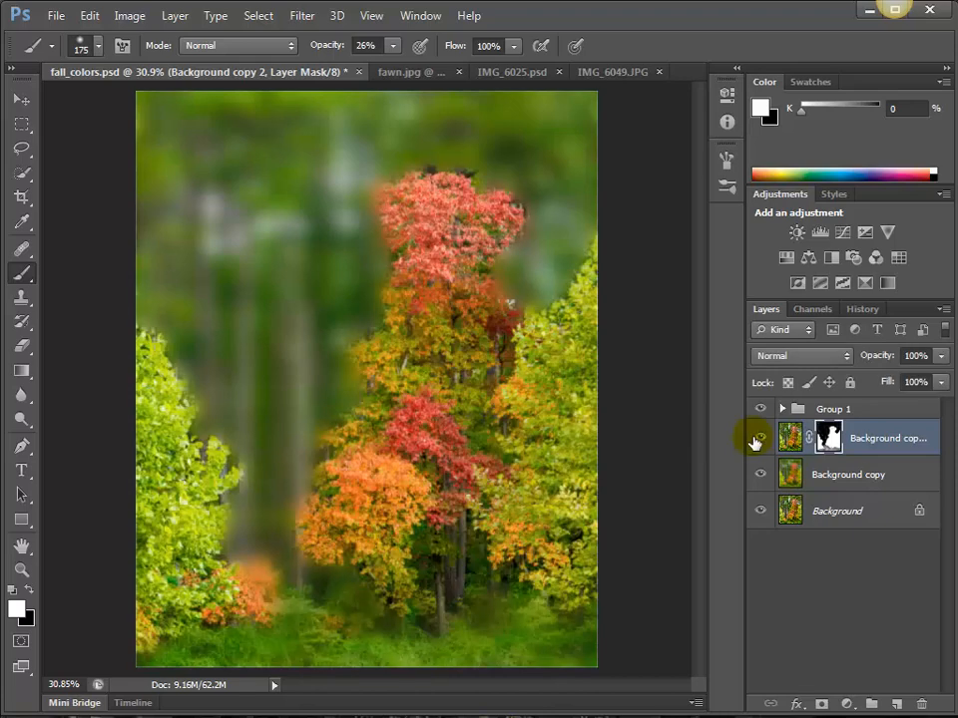
pyautogui.click(832, 439)
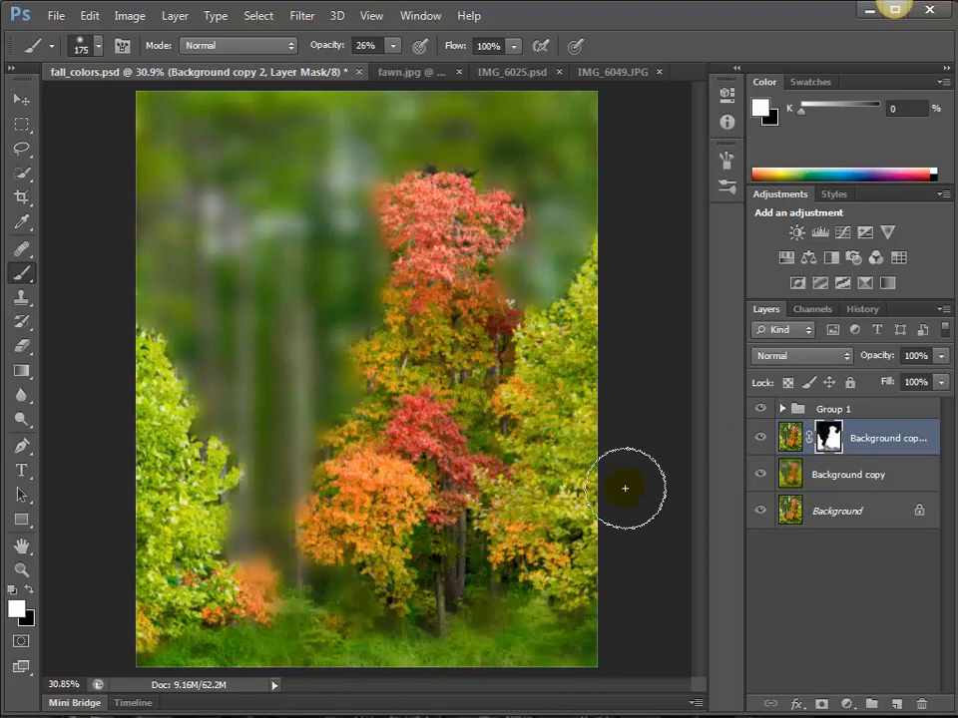
pyautogui.click(843, 477)
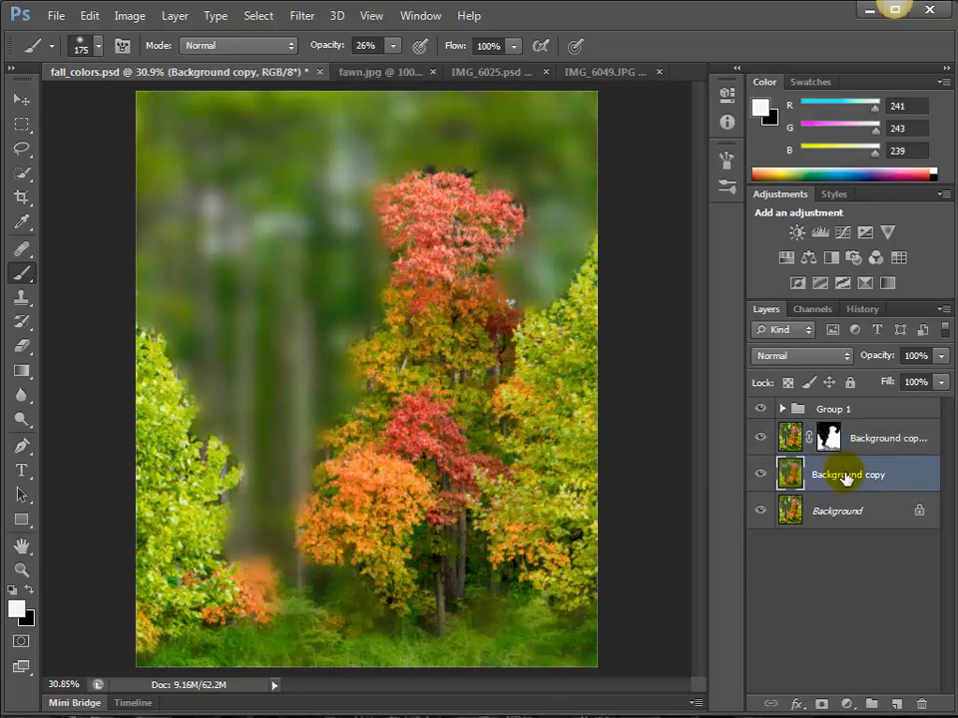
pyautogui.click(759, 443)
pyautogui.click(757, 443)
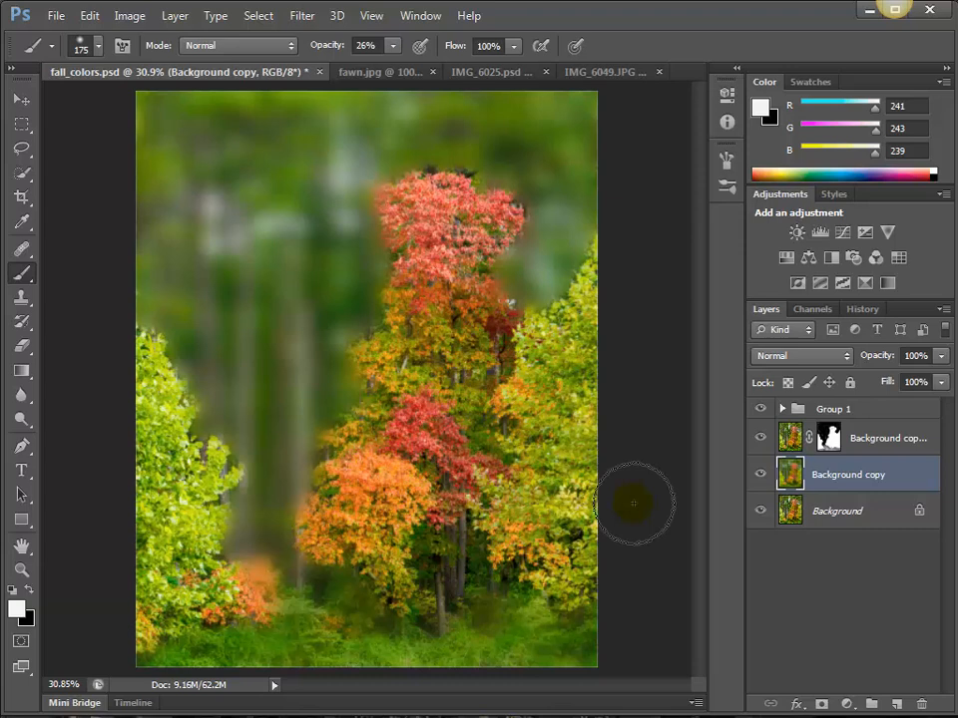
pyautogui.click(761, 439)
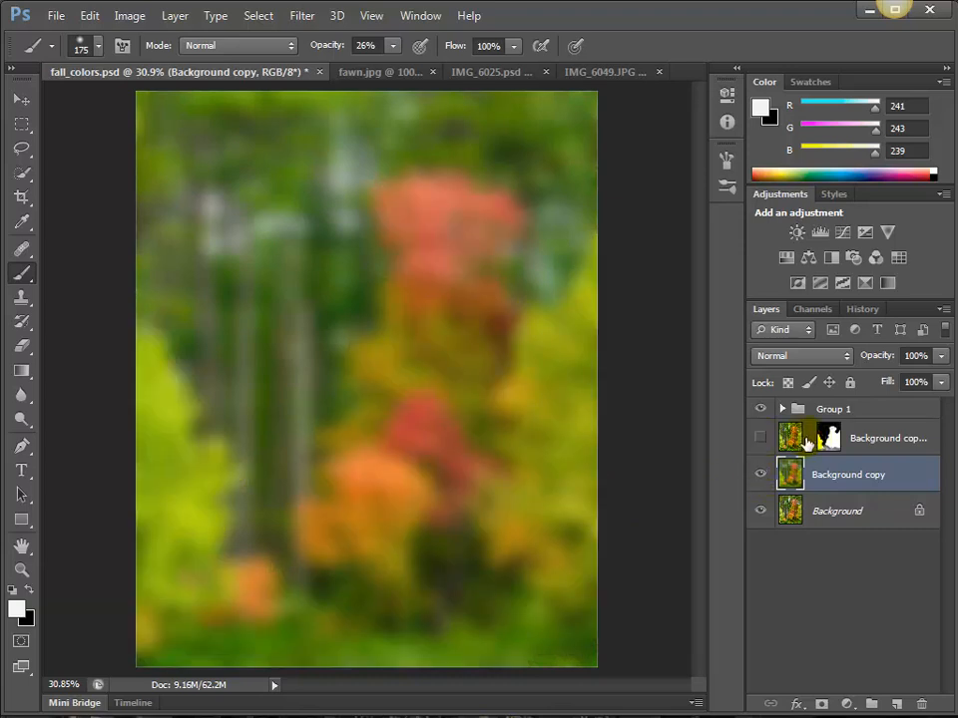
# - Delete Background copy 2 and Background copy, and replace them with two fresh duplicates of the Background layer
pyautogui.click(786, 437)
pyautogui.press('Delete')
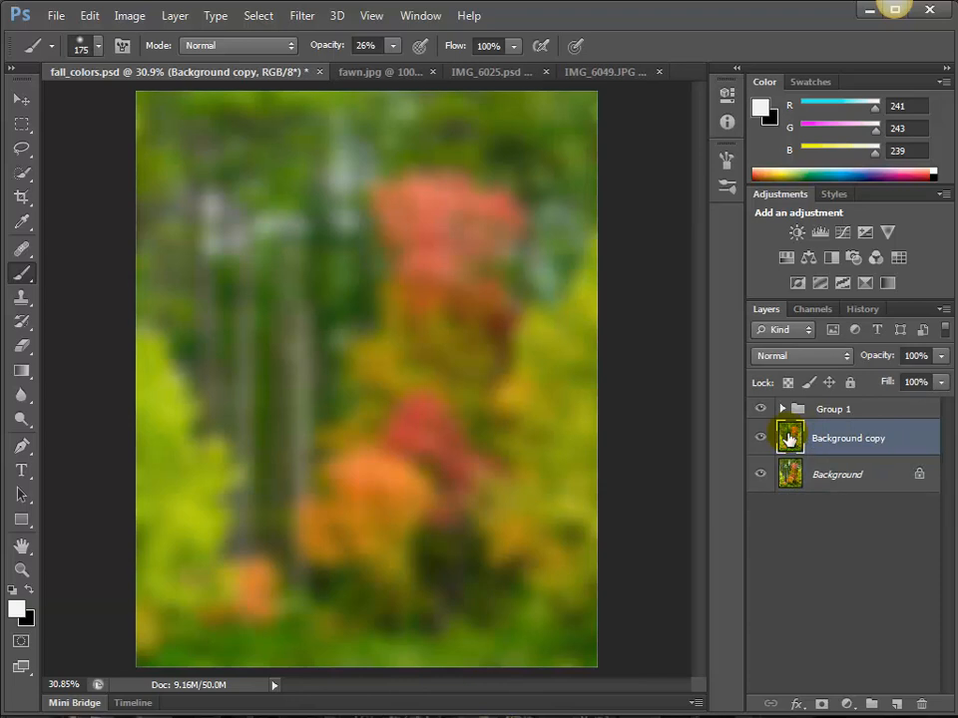
pyautogui.press('Delete')
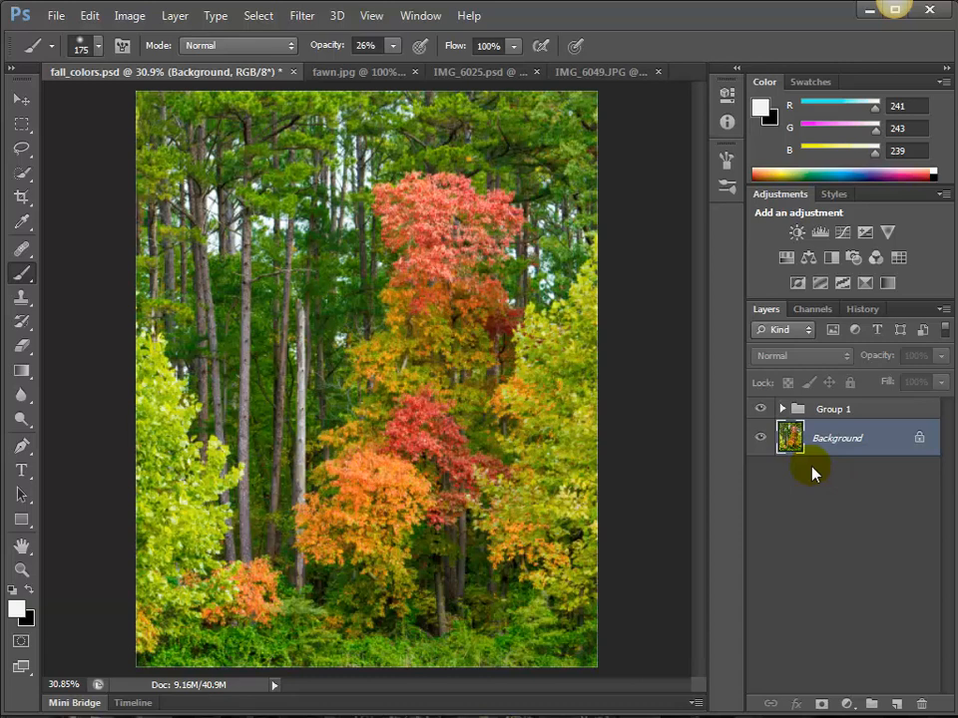
pyautogui.hotkey('ctrl', 'j')
pyautogui.hotkey('ctrl', 'j')
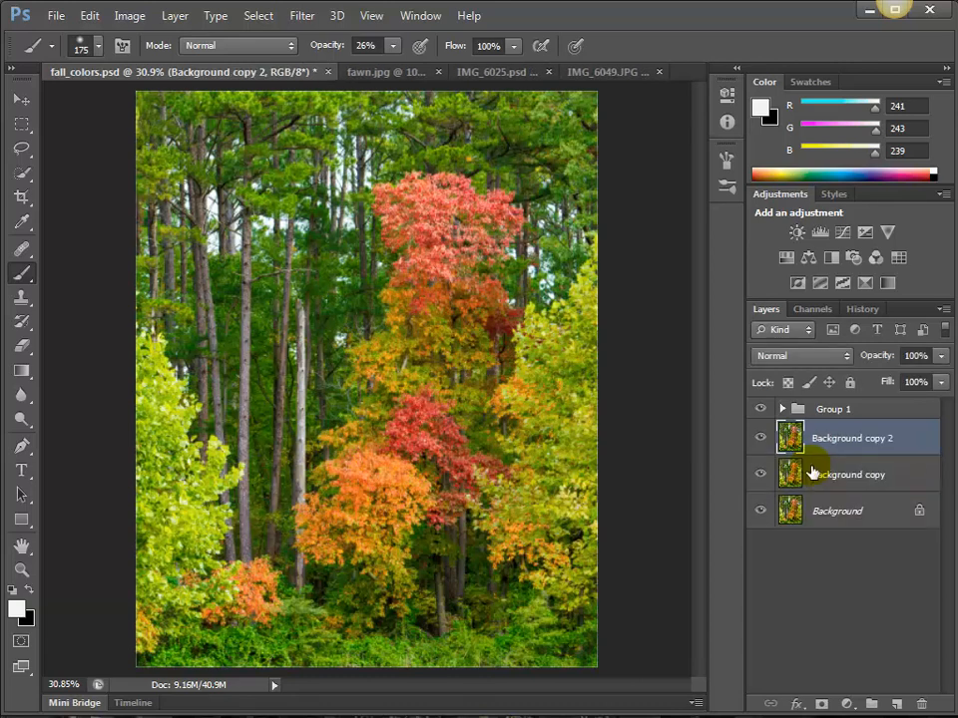
# - Hide Background copy 2 and apply a Gaussian Blur with a 10-pixel radius to the Background copy layer
pyautogui.click(813, 473)
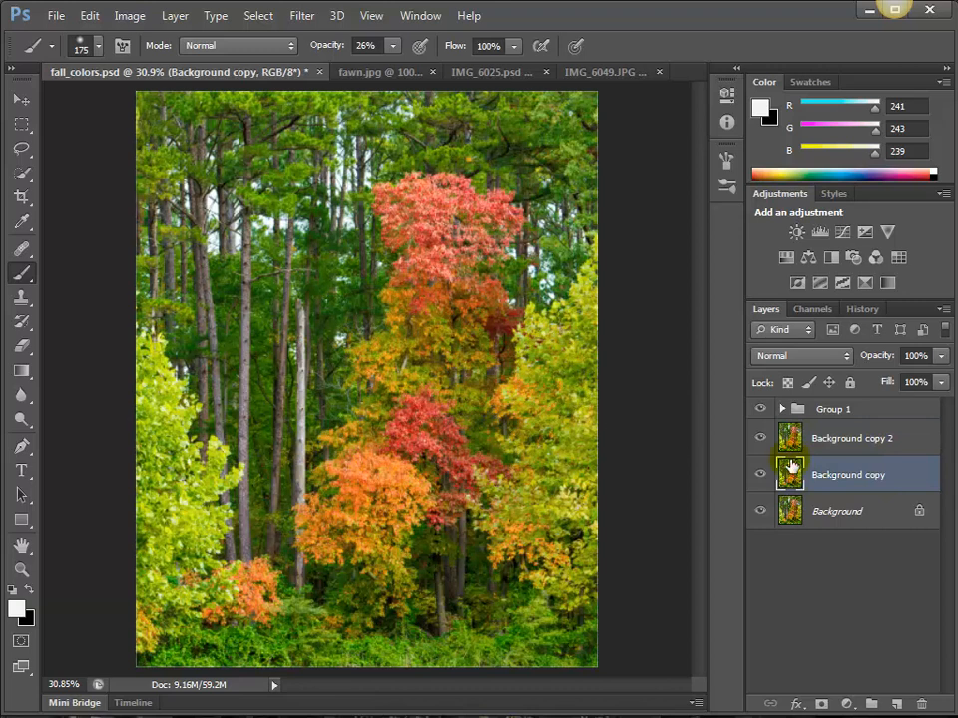
pyautogui.click(760, 439)
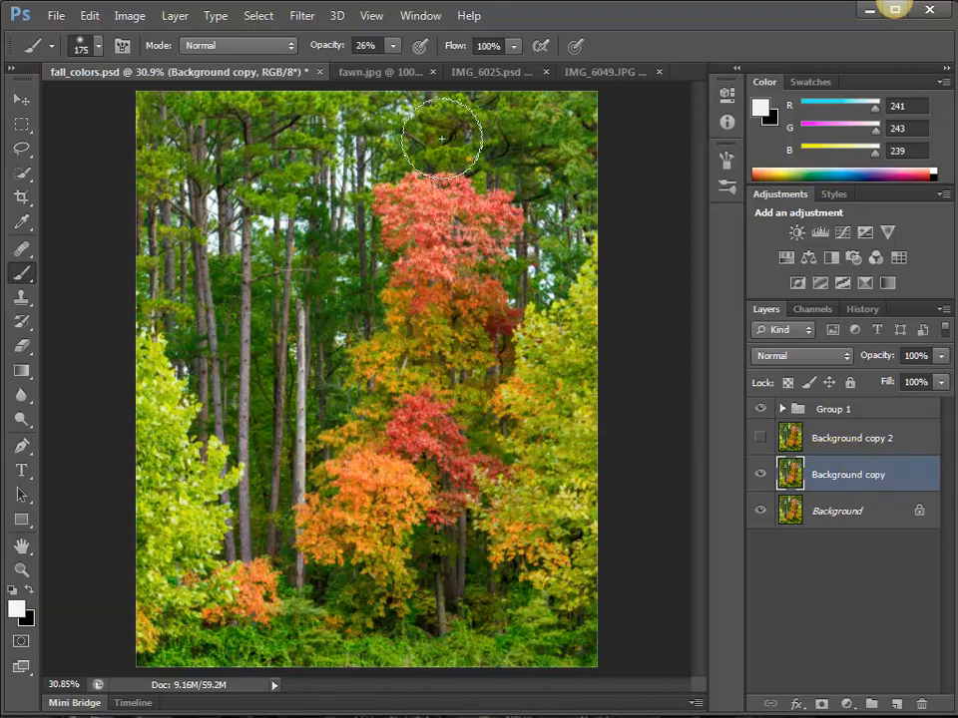
pyautogui.click(300, 16)
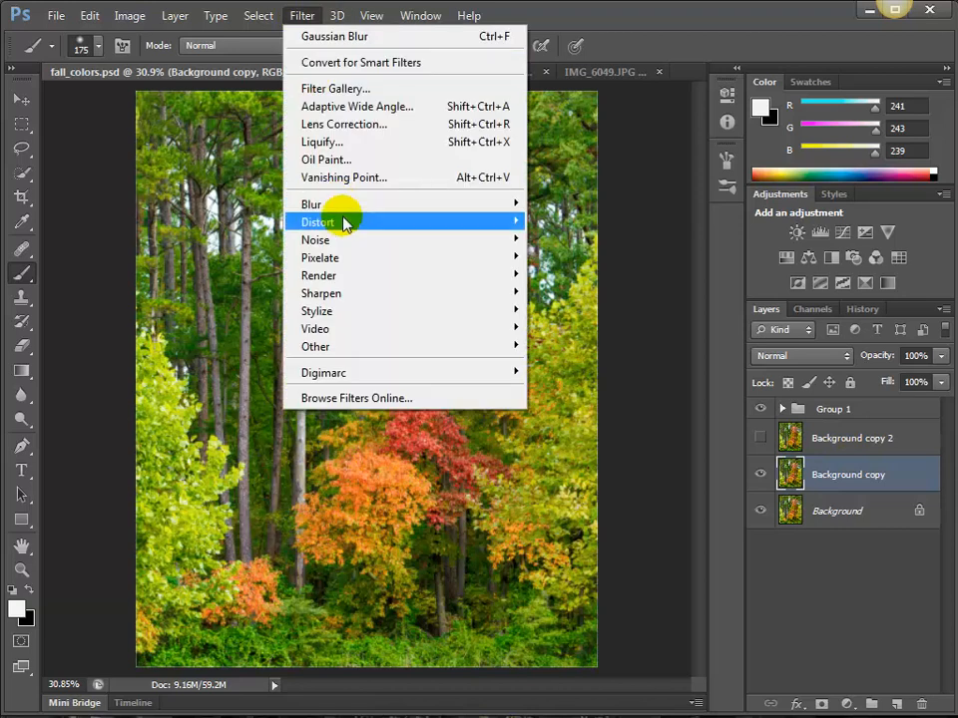
pyautogui.moveTo(356, 209)
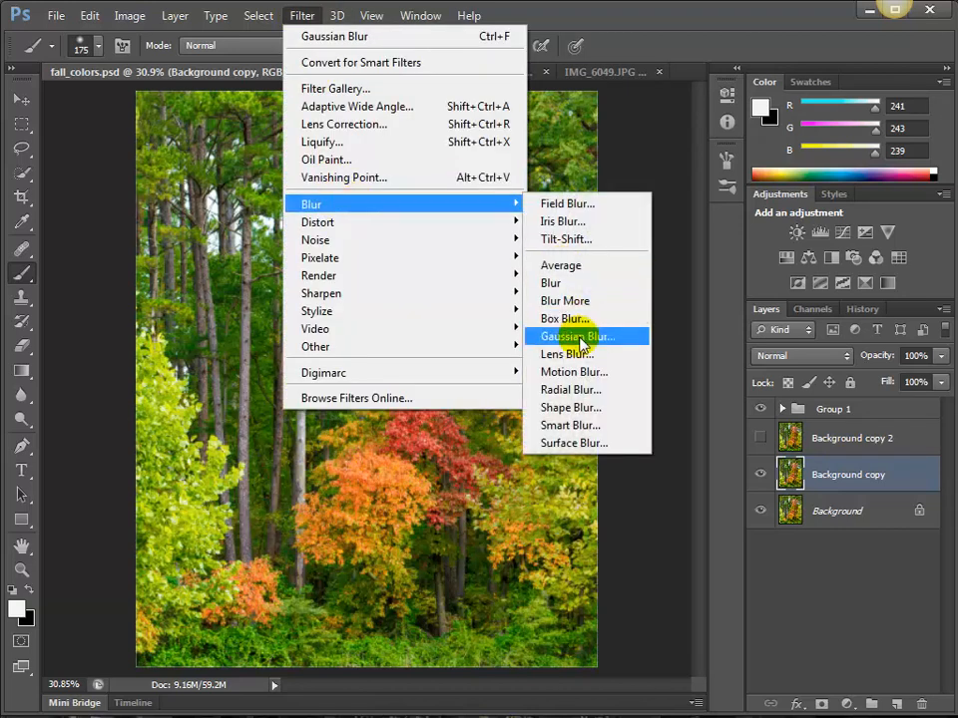
pyautogui.click(568, 336)
pyautogui.moveTo(738, 589)
pyautogui.mouseDown()
pyautogui.moveTo(694, 594)
pyautogui.moveTo(729, 596)
pyautogui.mouseUp()
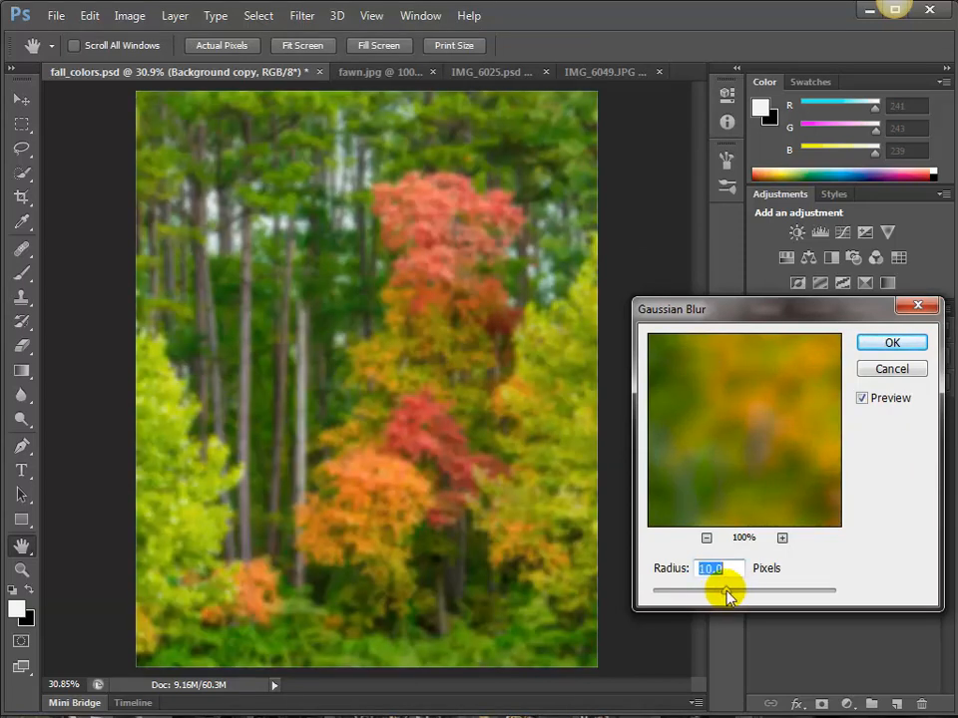
pyautogui.click(886, 342)
pyautogui.press('b')
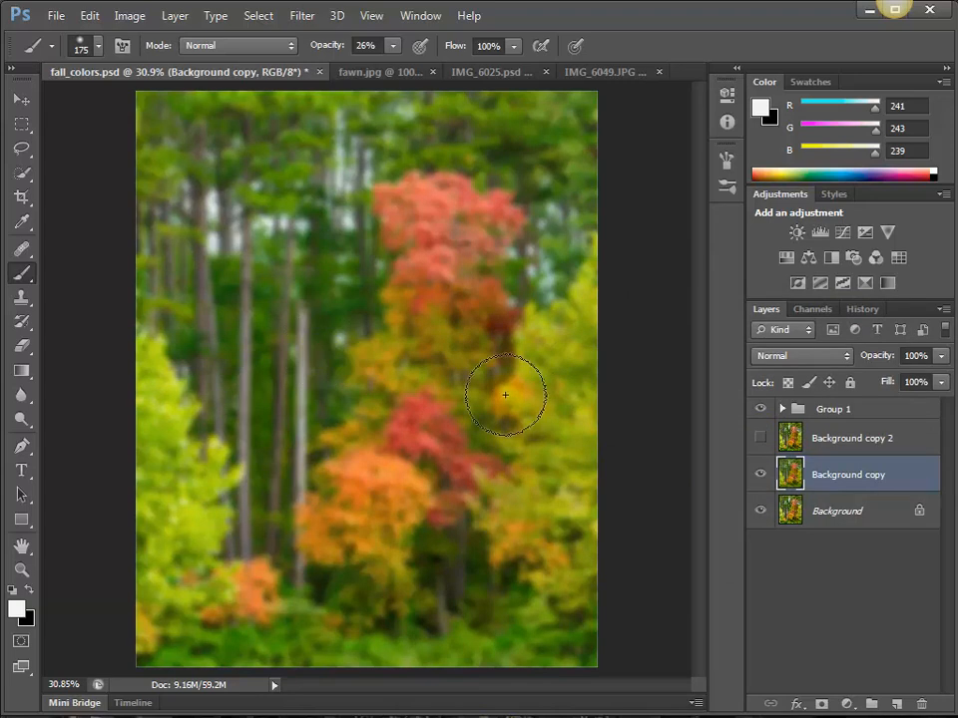
# - Show Background copy 2 again and add a white layer mask to it
pyautogui.click(761, 441)
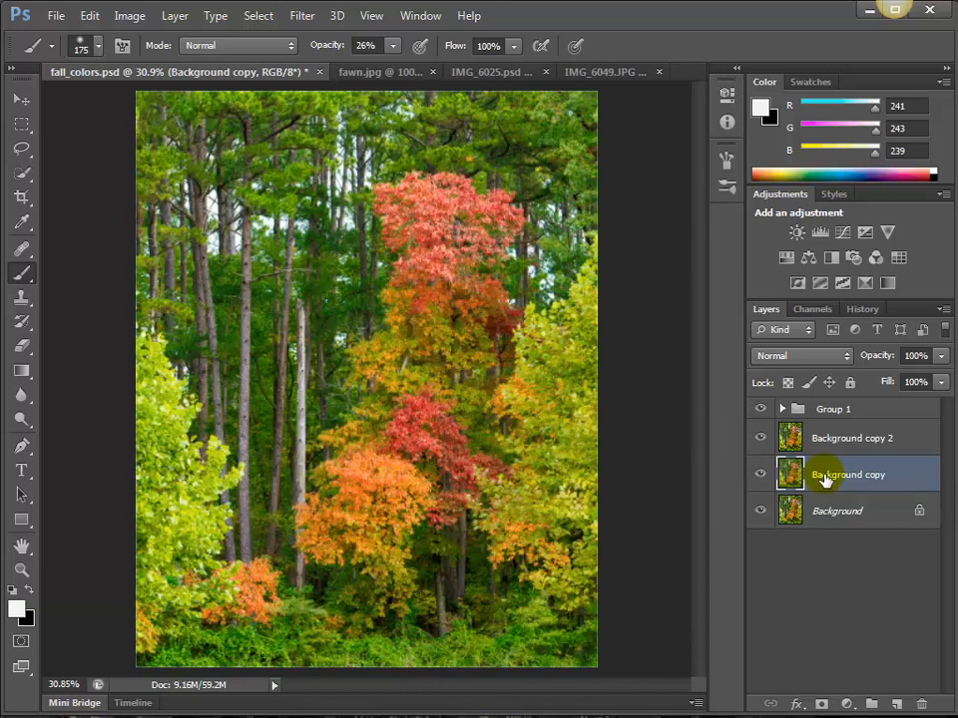
pyautogui.click(858, 442)
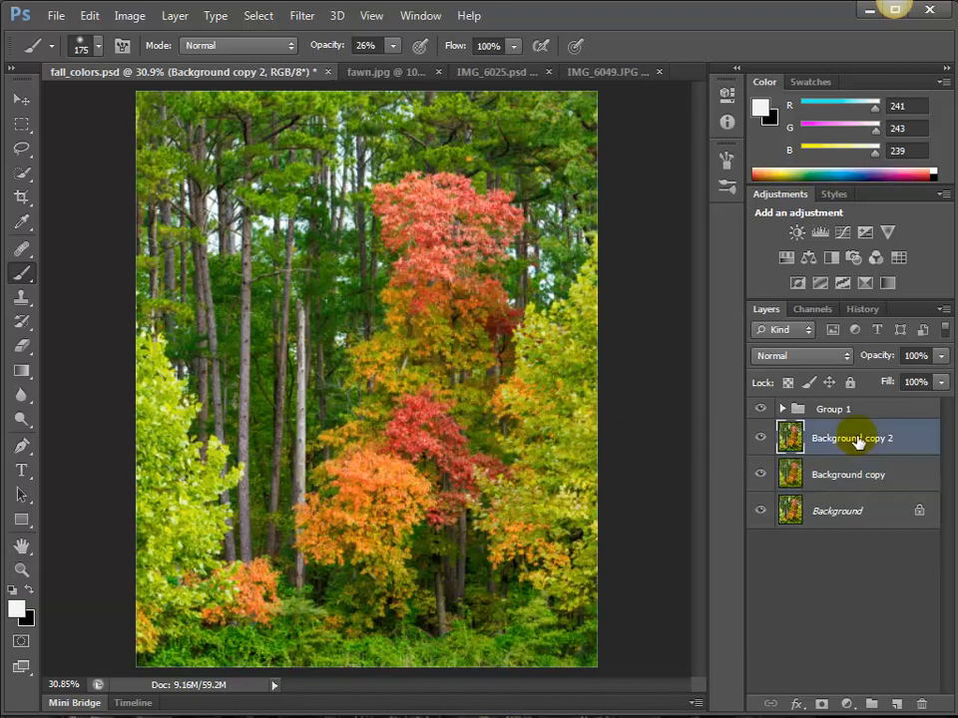
pyautogui.click(821, 705)
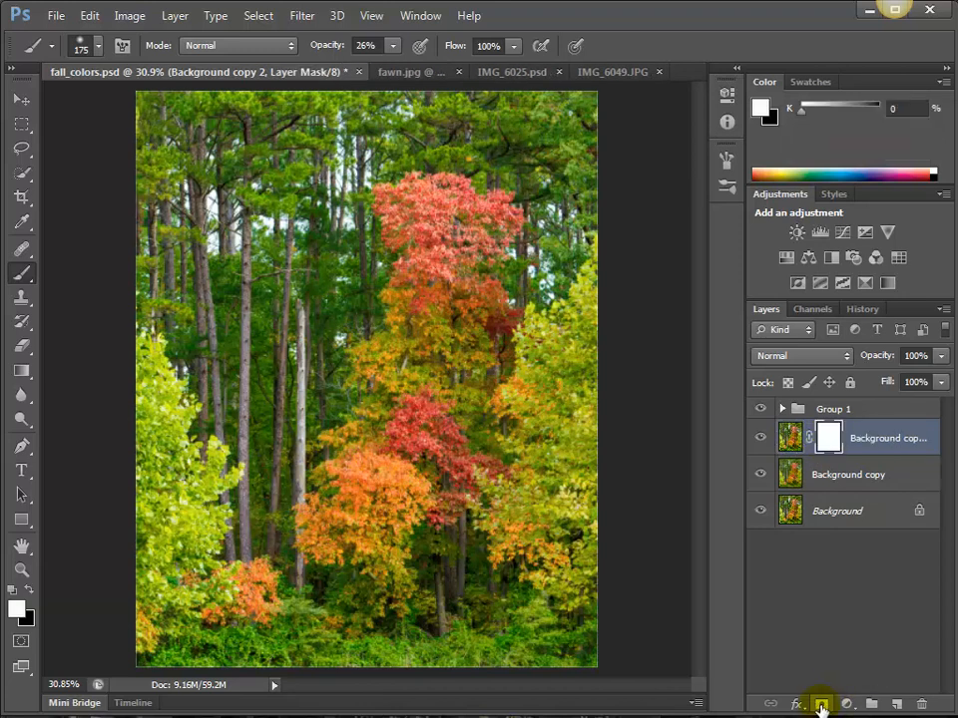
# - Paint black on the mask at 100% brush opacity over the pine forest beside and above the red tree
pyautogui.click(16, 609)
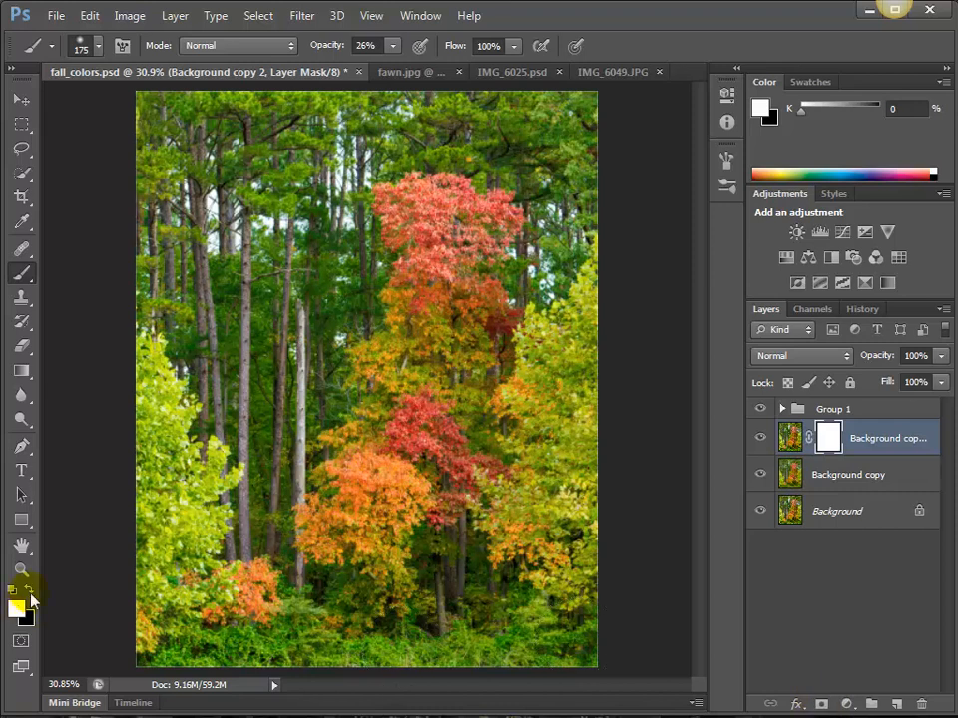
pyautogui.click(29, 591)
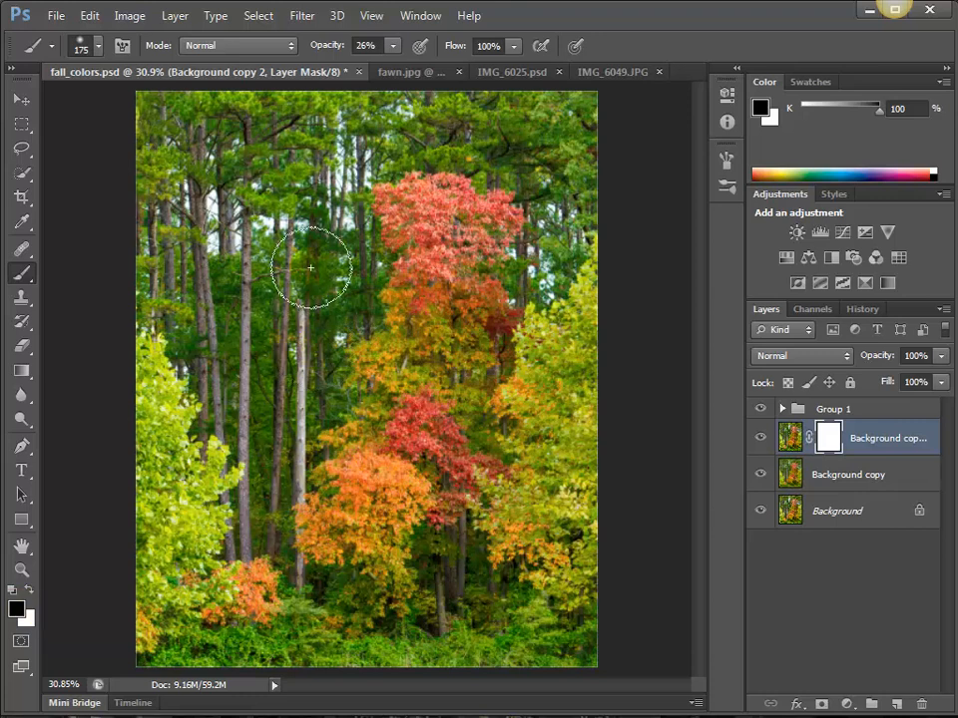
pyautogui.click(396, 47)
pyautogui.moveTo(396, 70); pyautogui.dragTo(467, 67)
pyautogui.moveTo(347, 224)
pyautogui.mouseDown()
pyautogui.moveTo(354, 286)
pyautogui.moveTo(353, 237)
pyautogui.moveTo(338, 310)
pyautogui.moveTo(346, 297)
pyautogui.moveTo(304, 341)
pyautogui.moveTo(287, 333)
pyautogui.moveTo(286, 295)
pyautogui.moveTo(290, 427)
pyautogui.moveTo(320, 400)
pyautogui.moveTo(346, 348)
pyautogui.moveTo(277, 438)
pyautogui.moveTo(269, 491)
pyautogui.moveTo(272, 462)
pyautogui.moveTo(225, 376)
pyautogui.moveTo(220, 392)
pyautogui.moveTo(179, 261)
pyautogui.moveTo(161, 312)
pyautogui.moveTo(152, 227)
pyautogui.moveTo(156, 172)
pyautogui.moveTo(153, 255)
pyautogui.moveTo(167, 107)
pyautogui.moveTo(208, 108)
pyautogui.moveTo(216, 122)
pyautogui.moveTo(343, 155)
pyautogui.moveTo(310, 222)
pyautogui.moveTo(327, 172)
pyautogui.moveTo(268, 259)
pyautogui.moveTo(229, 193)
pyautogui.moveTo(227, 267)
pyautogui.moveTo(249, 283)
pyautogui.moveTo(282, 367)
pyautogui.moveTo(329, 312)
pyautogui.moveTo(319, 339)
pyautogui.moveTo(314, 347)
pyautogui.moveTo(364, 171)
pyautogui.mouseUp()
pyautogui.moveTo(466, 138)
pyautogui.mouseDown()
pyautogui.moveTo(482, 104)
pyautogui.moveTo(512, 107)
pyautogui.moveTo(499, 100)
pyautogui.moveTo(561, 182)
pyautogui.moveTo(561, 125)
pyautogui.moveTo(494, 158)
pyautogui.moveTo(551, 206)
pyautogui.moveTo(538, 241)
pyautogui.moveTo(553, 258)
pyautogui.moveTo(519, 263)
pyautogui.mouseUp()
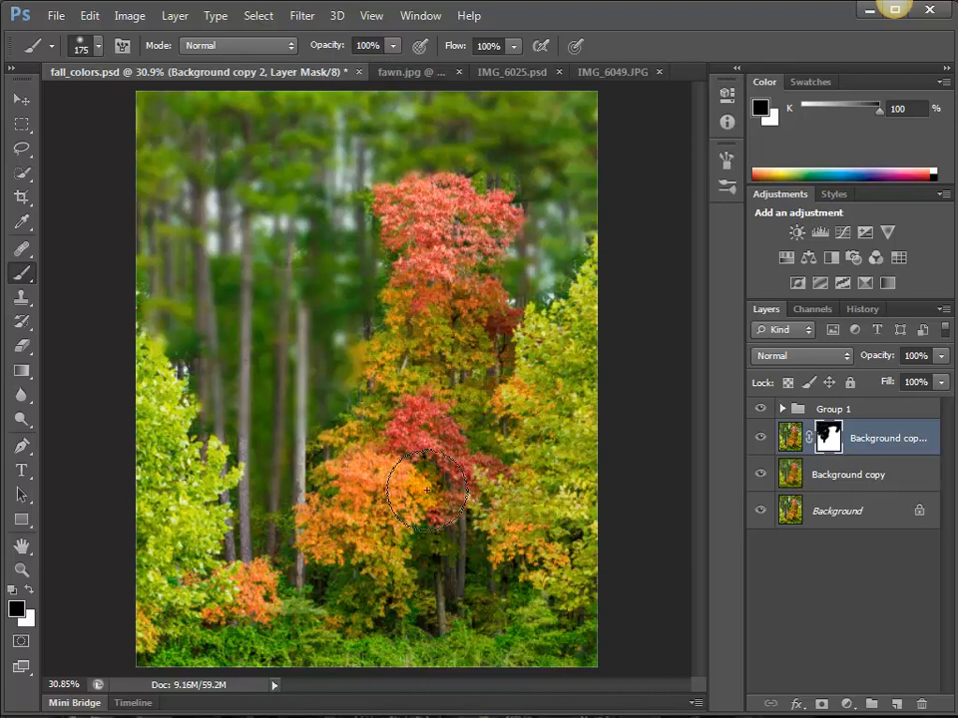
# - Extend the black mask painting over the lower pine trunks, the grass strip and the area around the central trunks
pyautogui.moveTo(504, 617)
pyautogui.mouseDown()
pyautogui.moveTo(435, 609)
pyautogui.moveTo(458, 569)
pyautogui.mouseUp()
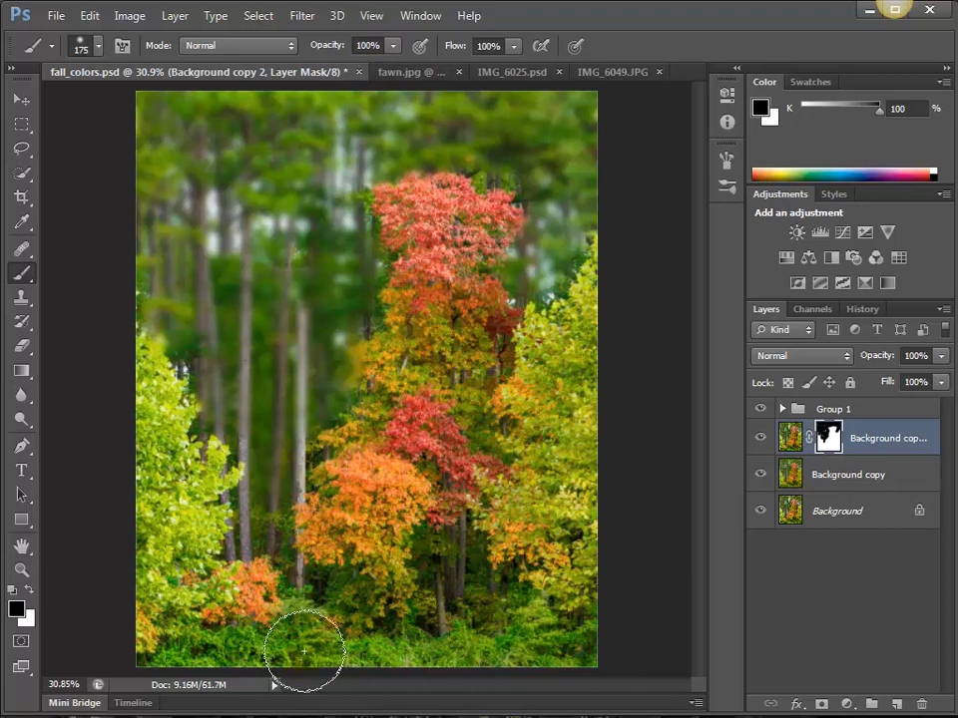
pyautogui.moveTo(263, 531)
pyautogui.mouseDown()
pyautogui.moveTo(308, 597)
pyautogui.moveTo(341, 595)
pyautogui.moveTo(307, 599)
pyautogui.moveTo(253, 646)
pyautogui.moveTo(131, 651)
pyautogui.moveTo(167, 663)
pyautogui.moveTo(558, 655)
pyautogui.mouseUp()
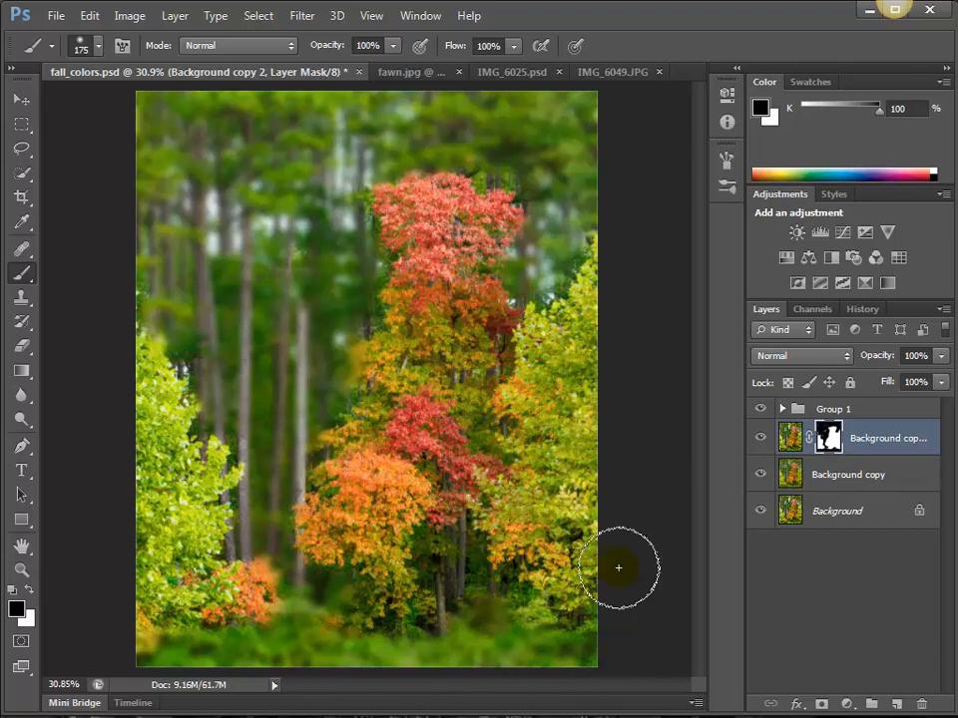
pyautogui.moveTo(337, 132)
pyautogui.mouseDown()
pyautogui.moveTo(347, 229)
pyautogui.moveTo(342, 193)
pyautogui.mouseUp()
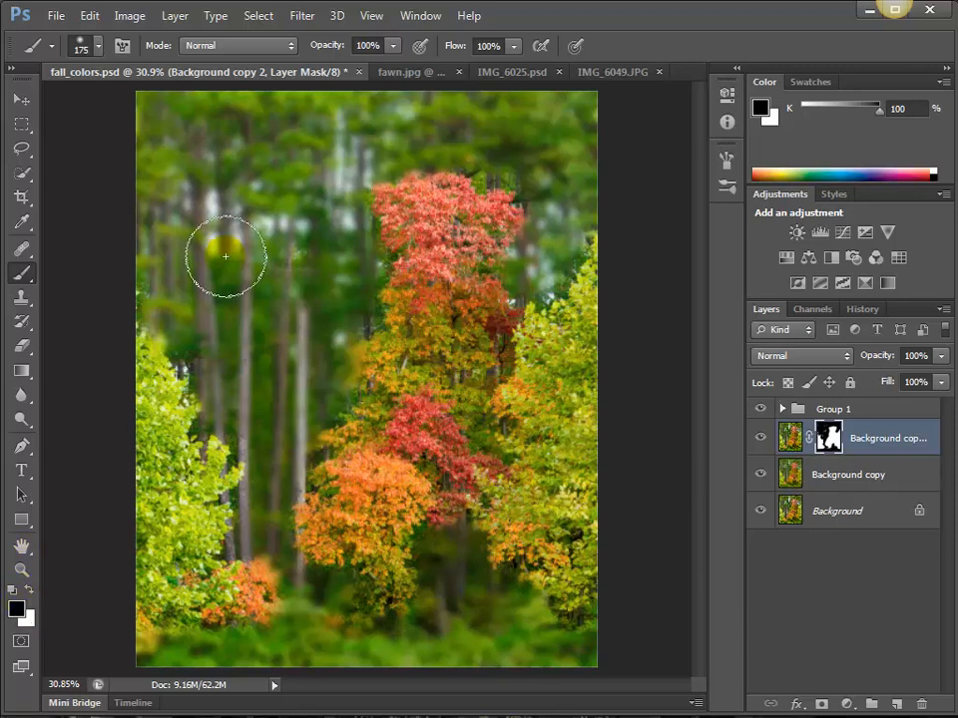
# - Partly restore the grass below the trees with a white brush at 30% opacity, and compare with Background copy 2 hidden and shown
pyautogui.click(27, 590)
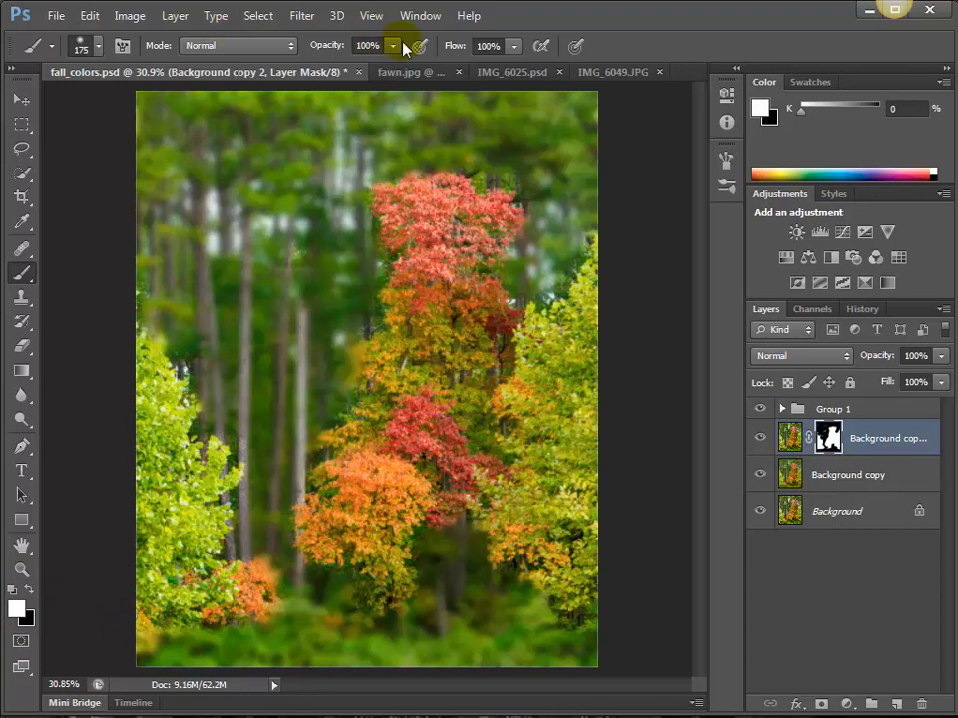
pyautogui.moveTo(403, 47); pyautogui.dragTo(328, 70)
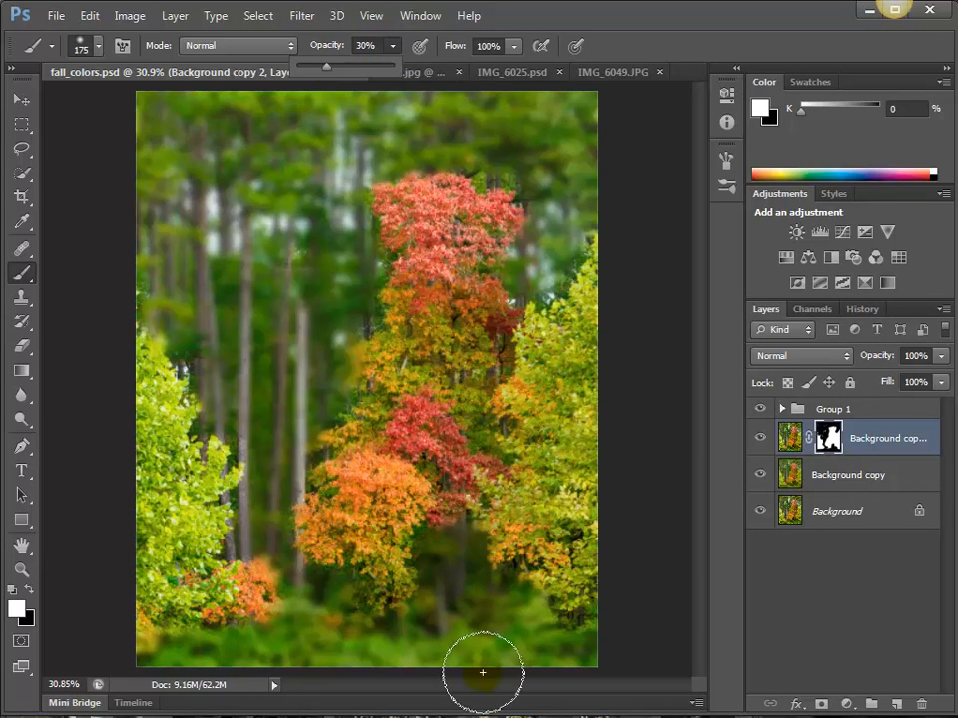
pyautogui.click(534, 646)
pyautogui.moveTo(460, 583)
pyautogui.mouseDown()
pyautogui.moveTo(424, 597)
pyautogui.moveTo(415, 629)
pyautogui.moveTo(276, 654)
pyautogui.moveTo(292, 623)
pyautogui.moveTo(276, 638)
pyautogui.moveTo(168, 672)
pyautogui.moveTo(333, 653)
pyautogui.moveTo(434, 658)
pyautogui.moveTo(314, 675)
pyautogui.moveTo(345, 677)
pyautogui.mouseUp()
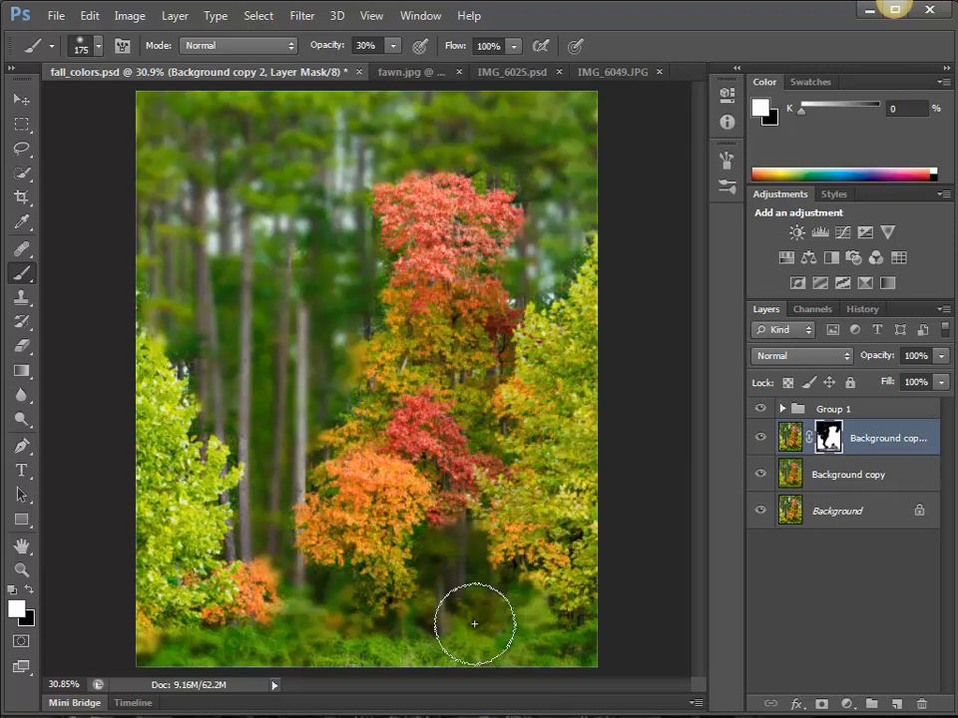
pyautogui.keyDown('alt'); pyautogui.click(132, 686); pyautogui.keyUp('alt')
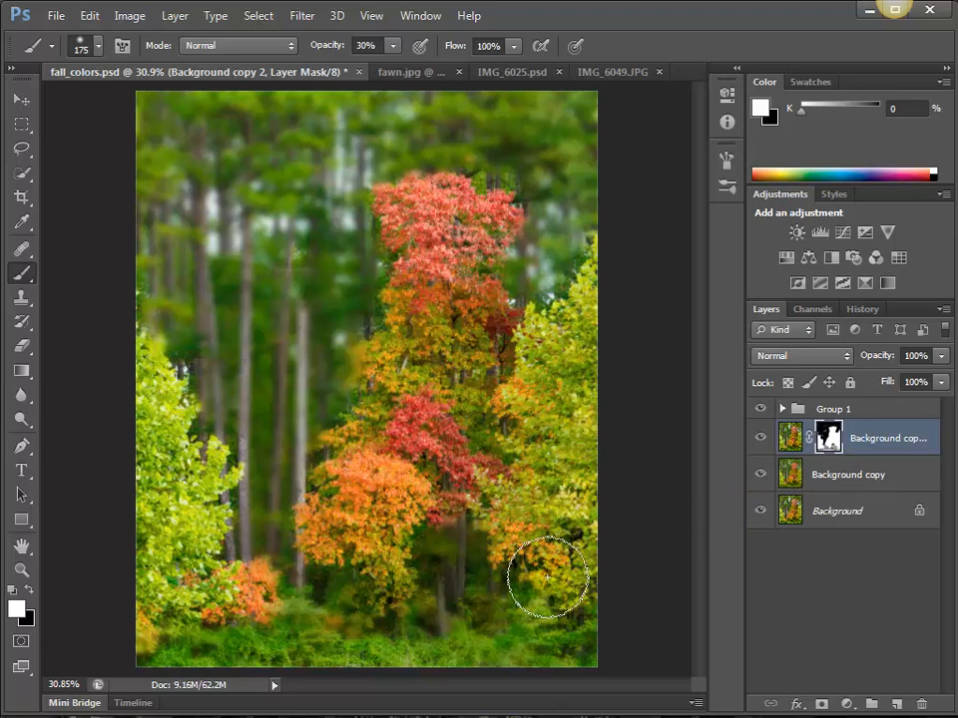
pyautogui.click(759, 438)
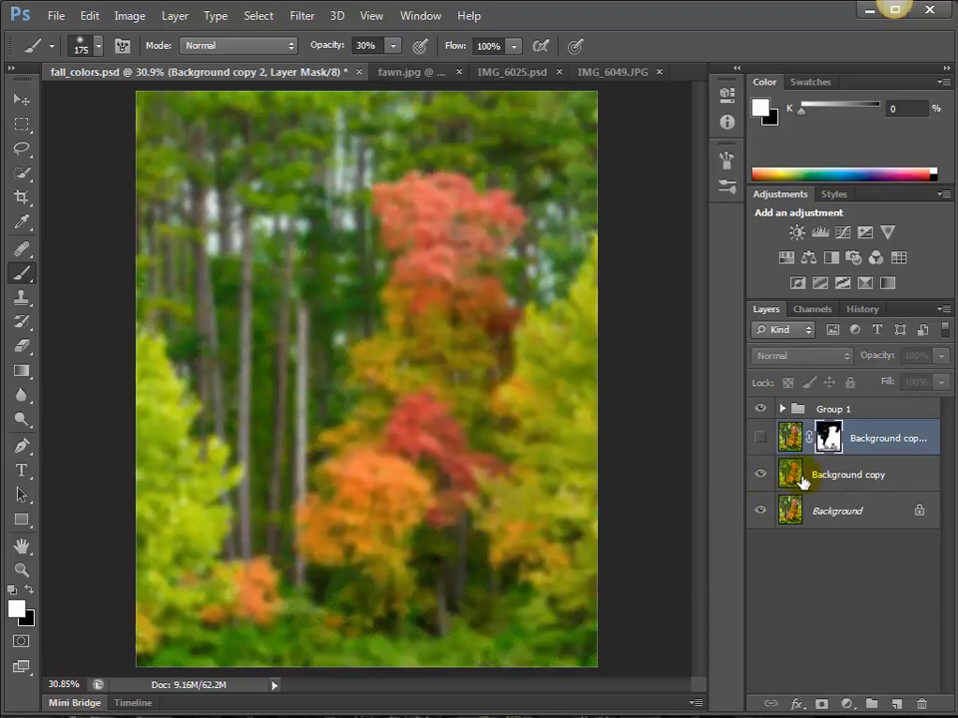
pyautogui.click(759, 438)
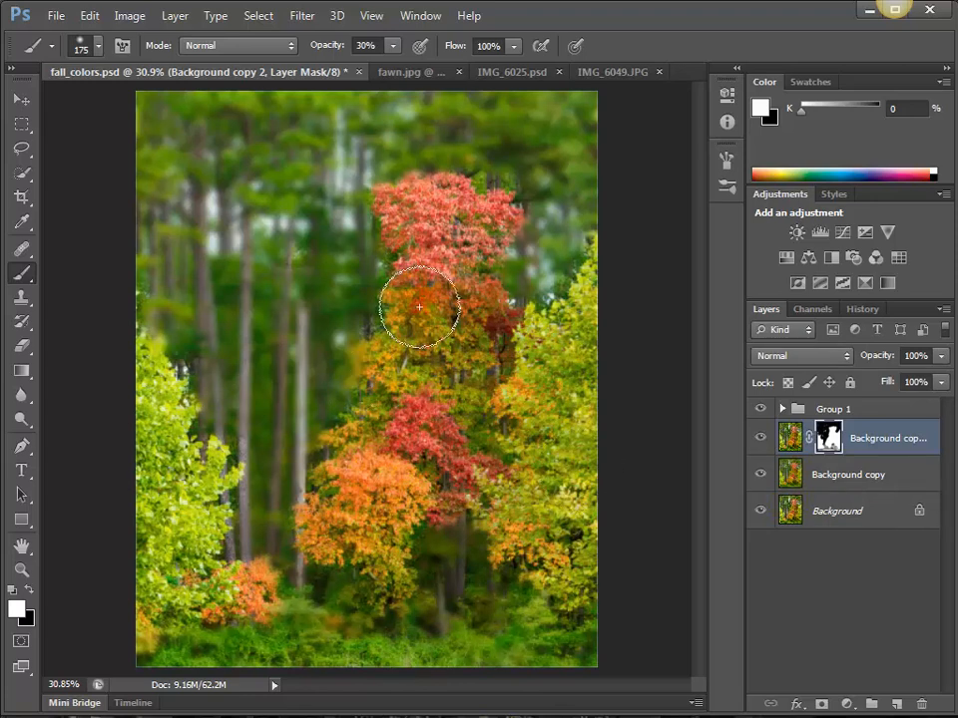
# - Restore the sharp foliage along the orange tree's left edge with a white size 90 brush at 30% opacity, and touch up the red tree's crown
pyautogui.press('[')
pyautogui.press('[')
pyautogui.press('[')
pyautogui.press('[')
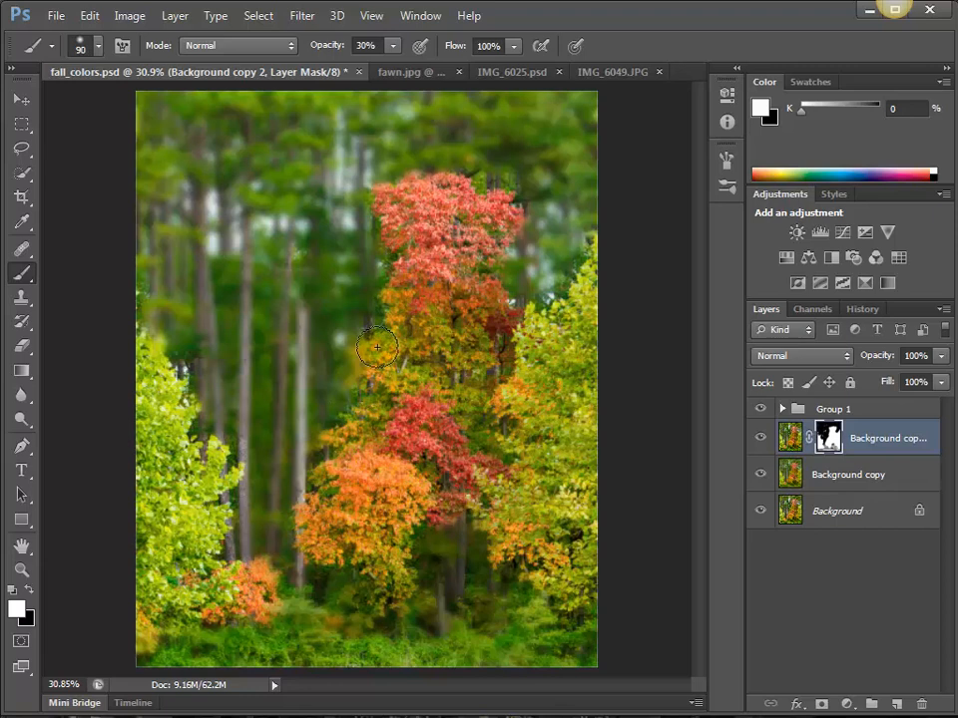
pyautogui.click(32, 594)
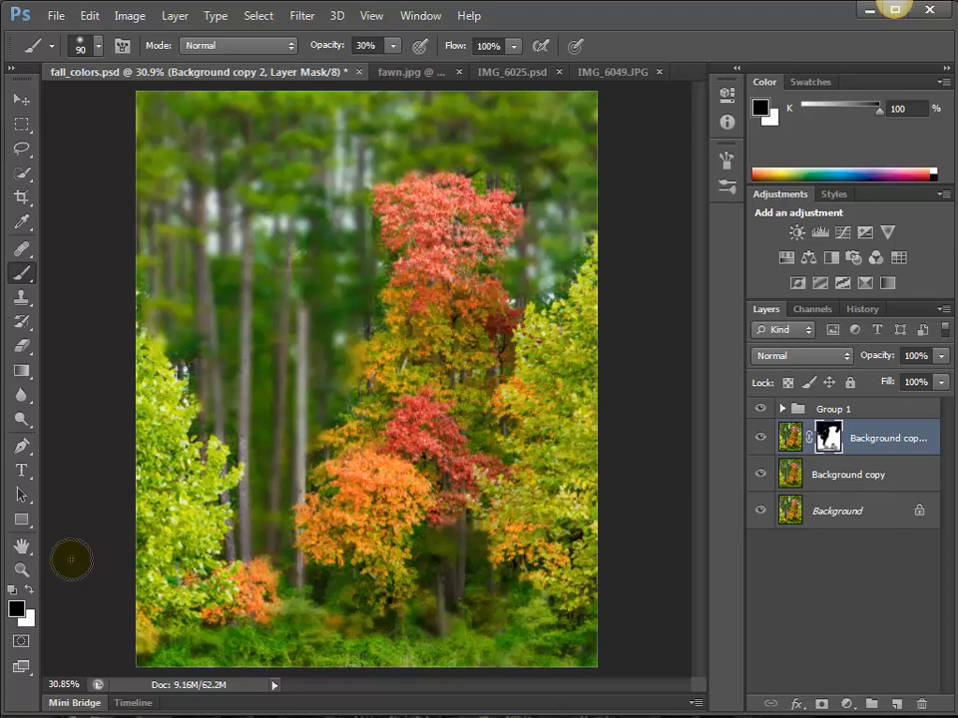
pyautogui.click(30, 590)
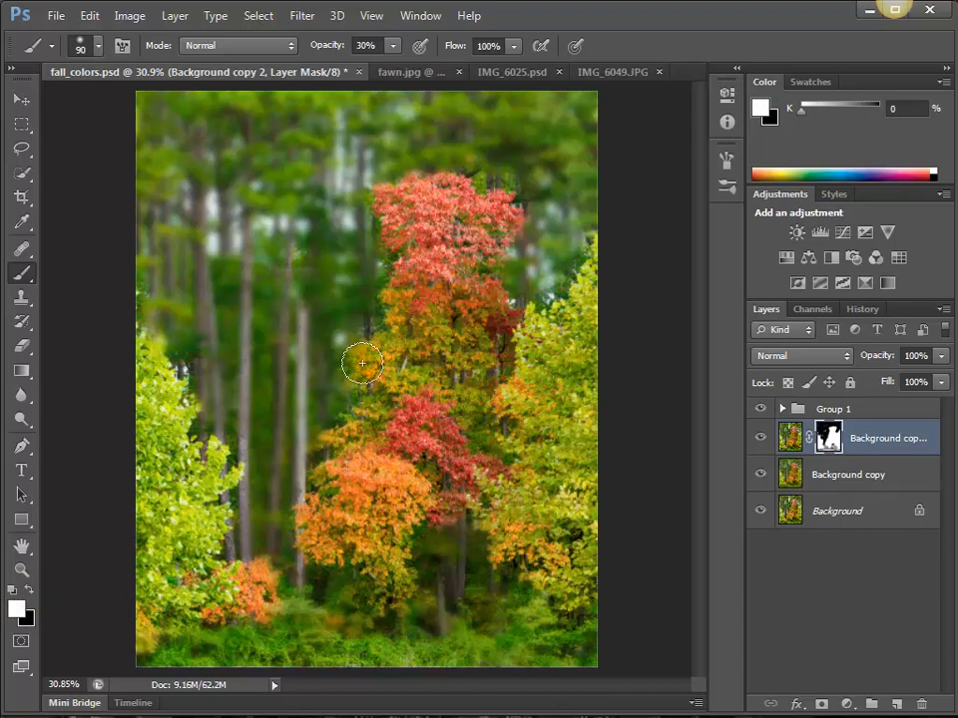
pyautogui.click(501, 197)
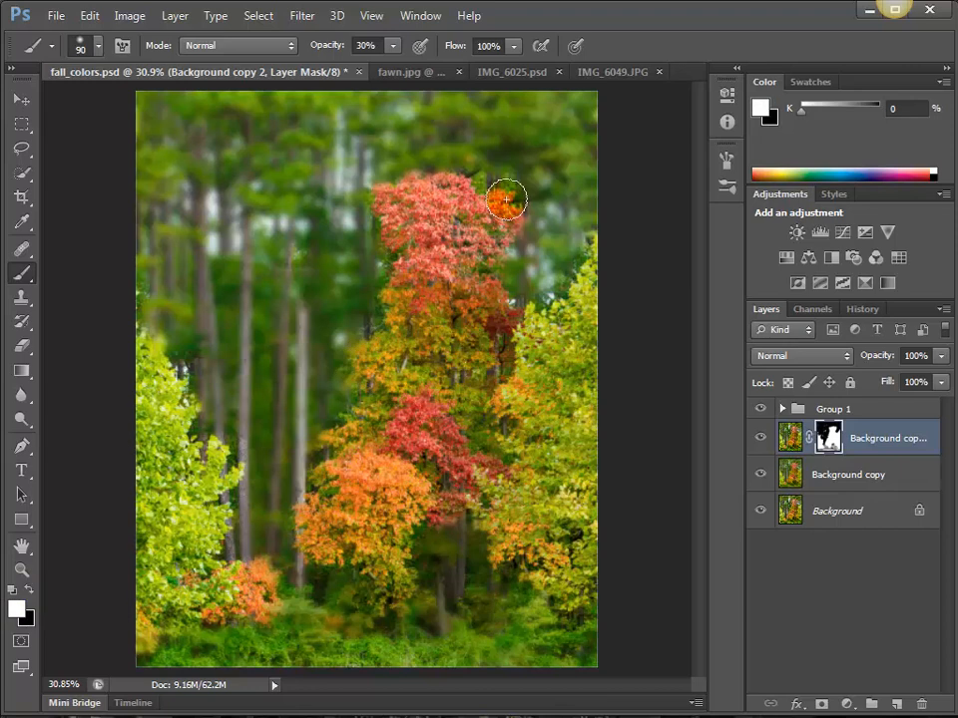
# - Undo the last white stroke and paint black at 30% opacity over the forest along the red tree's upper right side
pyautogui.hotkey('ctrl', 'z')
pyautogui.press('x')
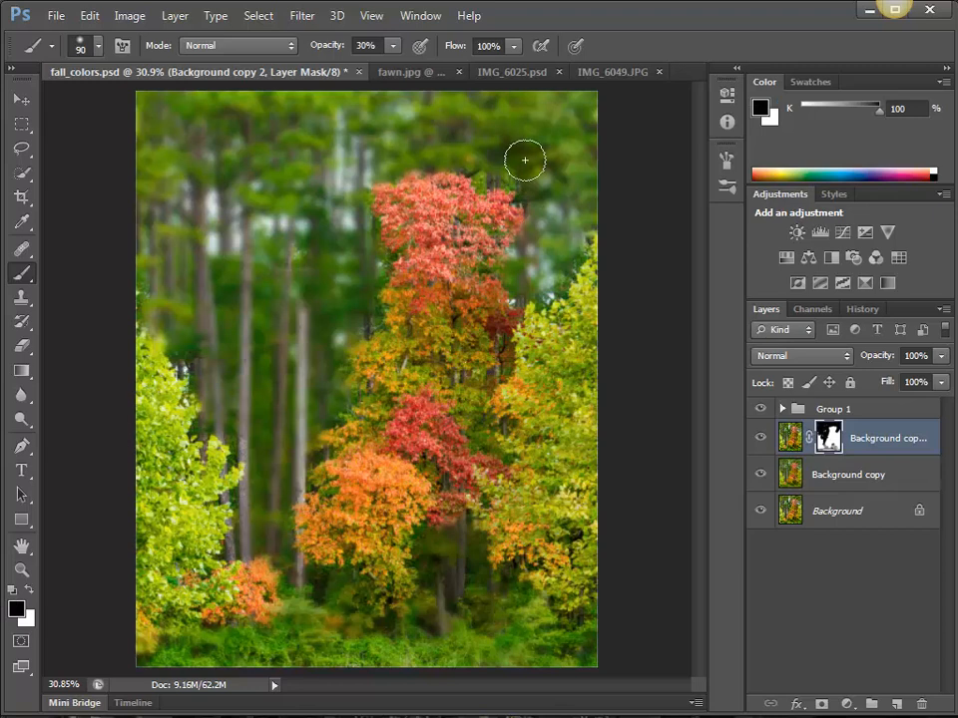
pyautogui.click(496, 183)
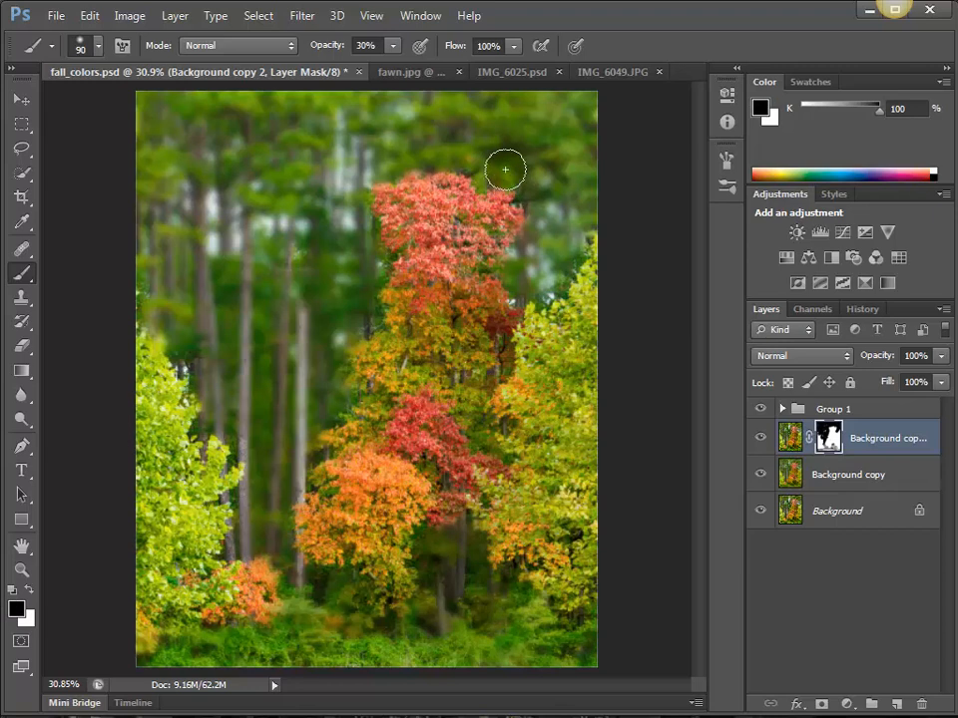
pyautogui.moveTo(546, 207); pyautogui.dragTo(539, 284)
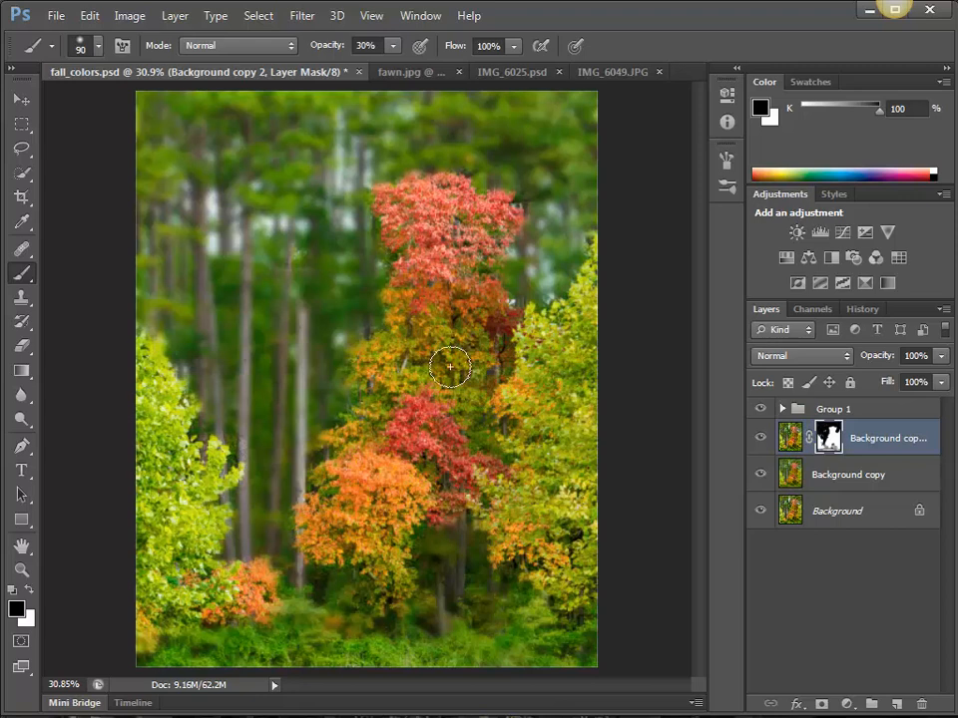
# - Expand Group 1 and show its Deer layer
pyautogui.click(779, 413)
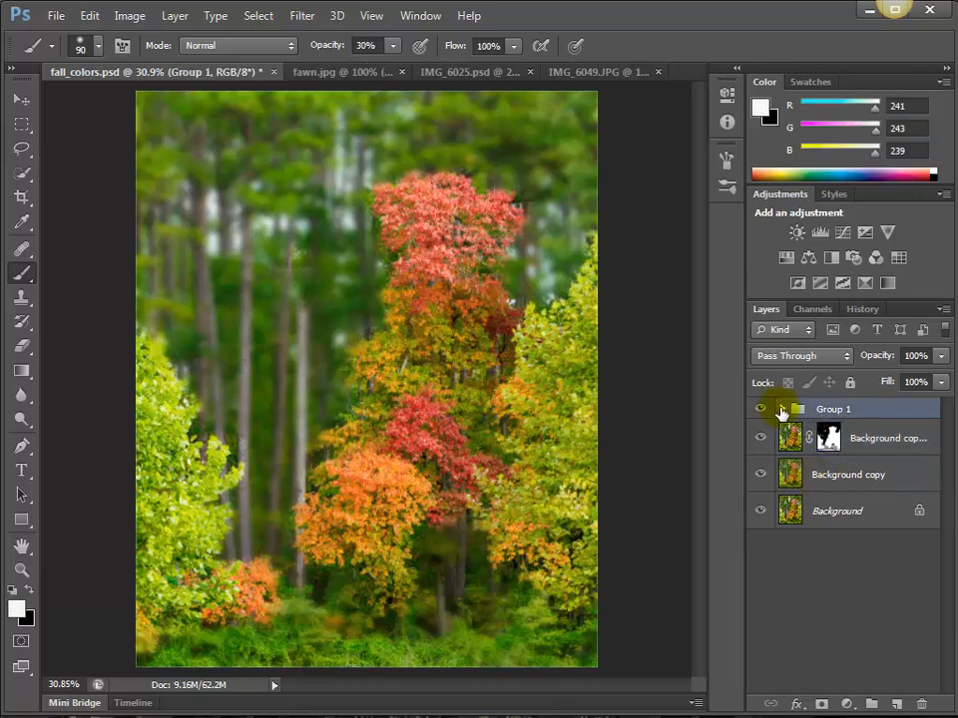
pyautogui.click(781, 410)
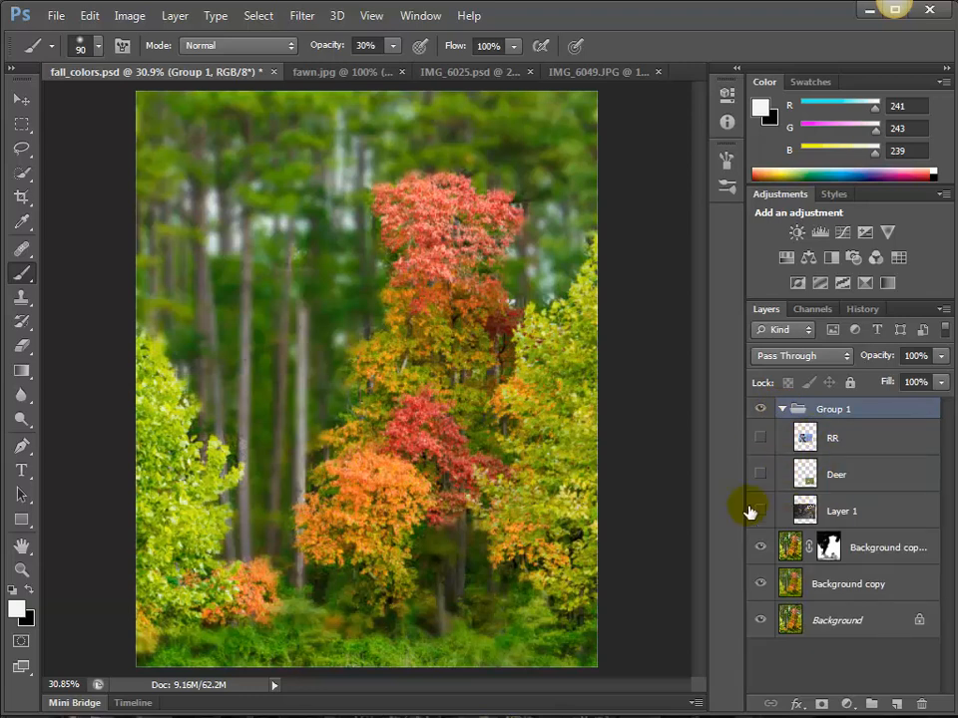
pyautogui.click(760, 475)
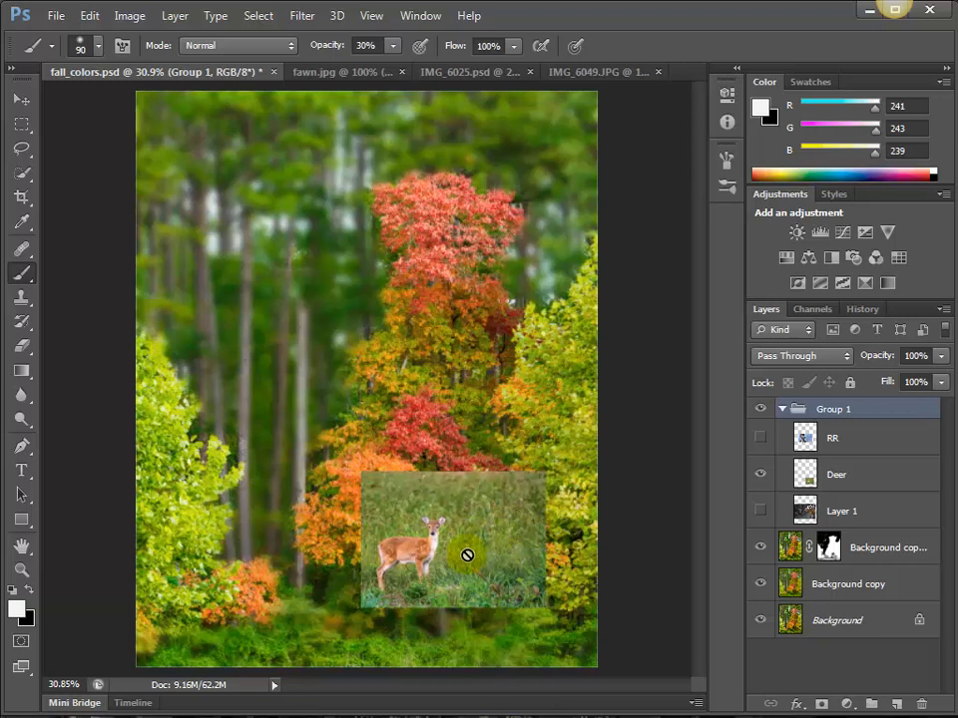
# - Move the whole group so the deer photo reaches the lower right corner, and bring it back up over the trees
pyautogui.press('v')
pyautogui.moveTo(466, 546)
pyautogui.mouseDown()
pyautogui.moveTo(498, 578)
pyautogui.moveTo(506, 610)
pyautogui.mouseUp()
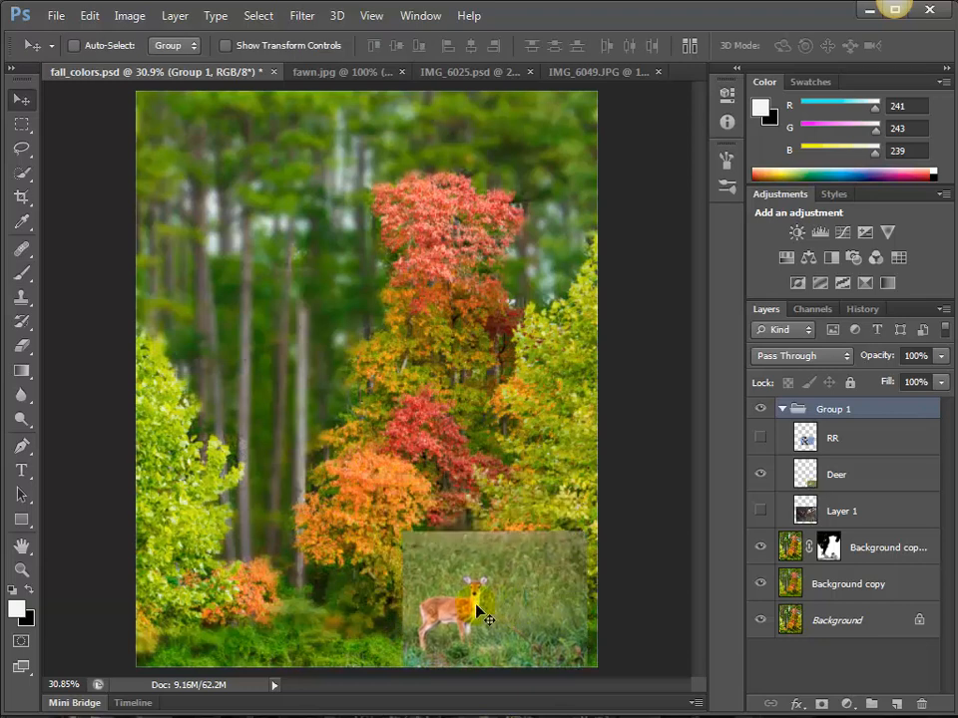
pyautogui.moveTo(484, 601); pyautogui.dragTo(428, 530)
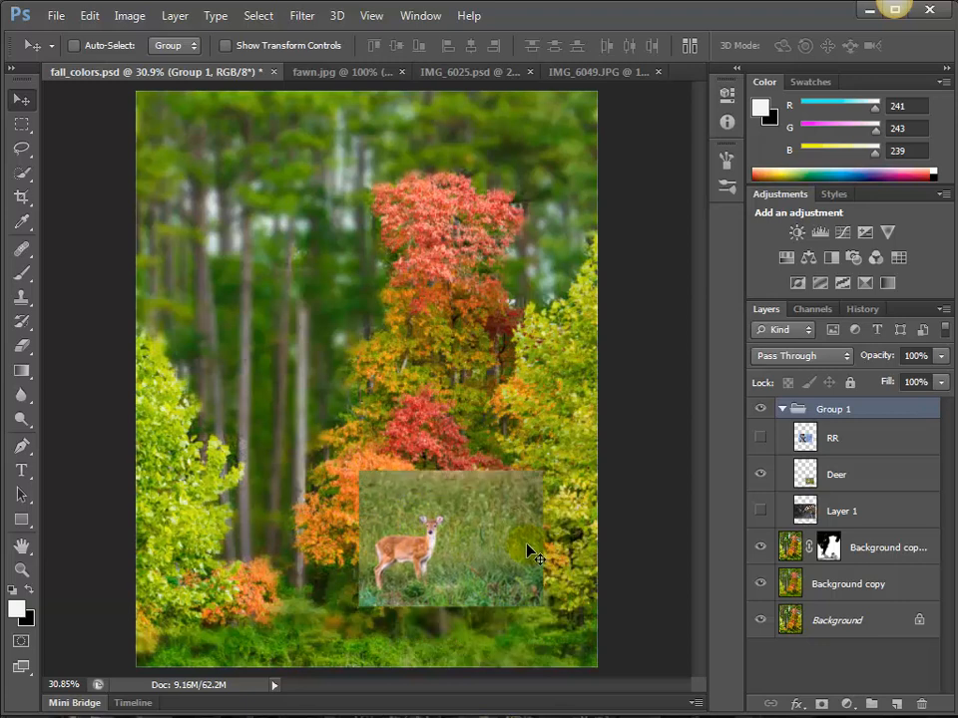
# - Start a free transform on Group 1 and flip it horizontally
pyautogui.hotkey('ctrl', 't')
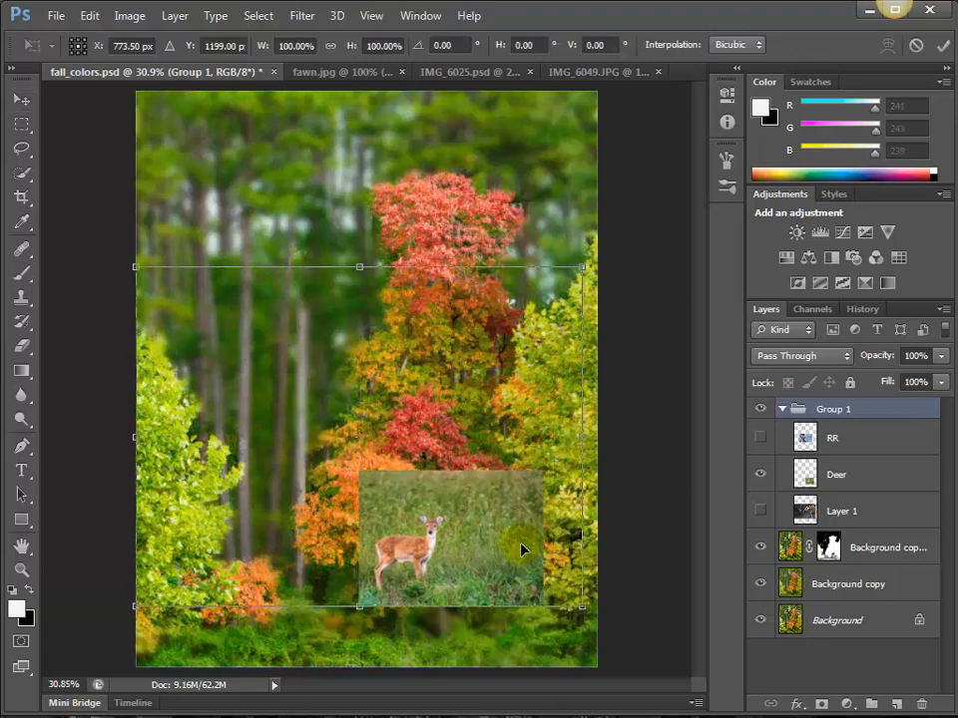
pyautogui.rightClick(379, 498)
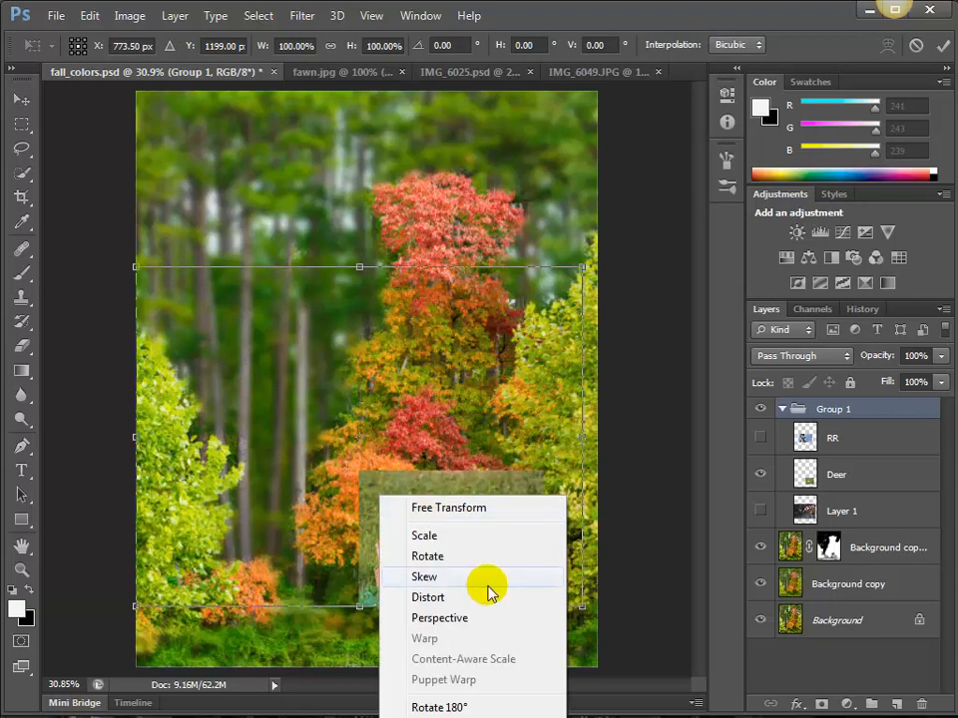
pyautogui.click(460, 291)
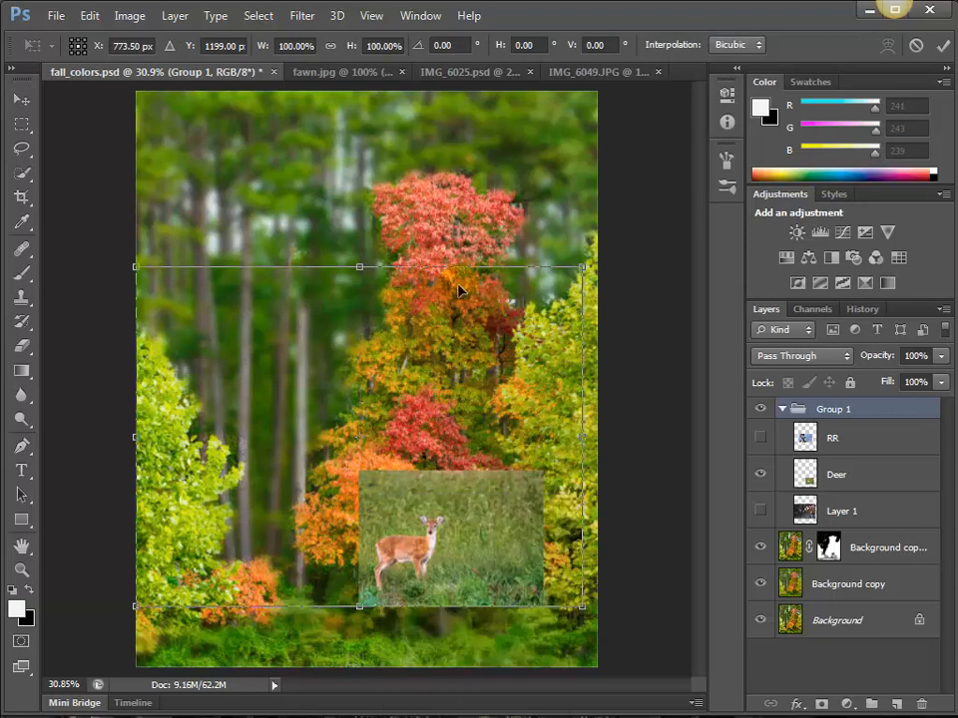
pyautogui.rightClick(460, 289)
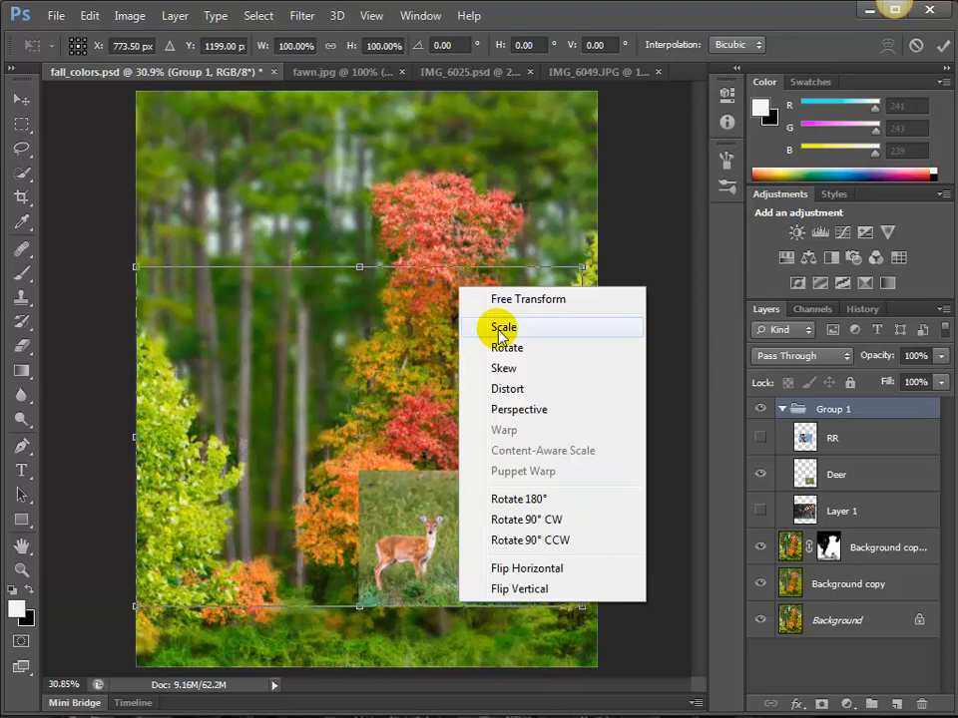
pyautogui.click(545, 576)
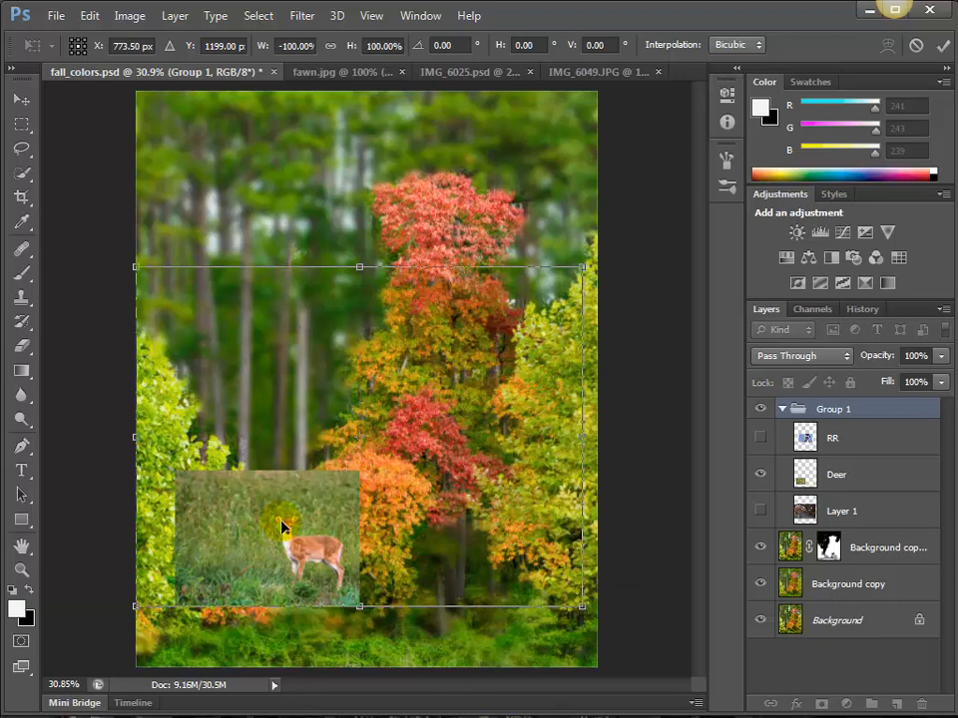
# - Move the flipped group down over the grass, enlarge it, apply the transform, and align the deer photo with the picture's bottom edge
pyautogui.moveTo(282, 527); pyautogui.dragTo(463, 579)
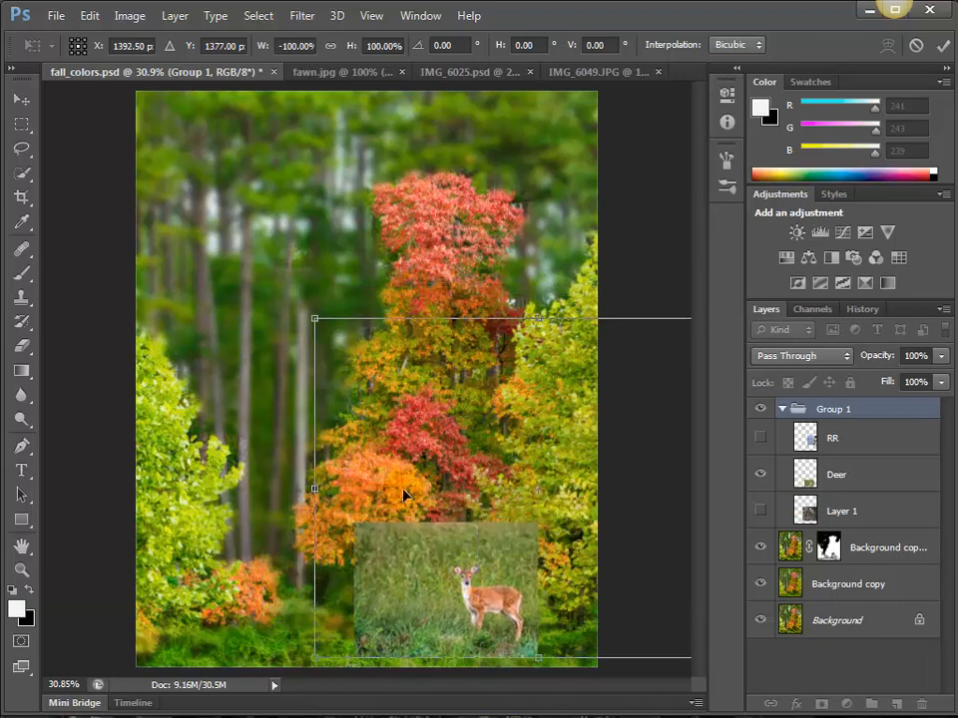
pyautogui.moveTo(312, 322); pyautogui.dragTo(246, 229)
pyautogui.press('Return')
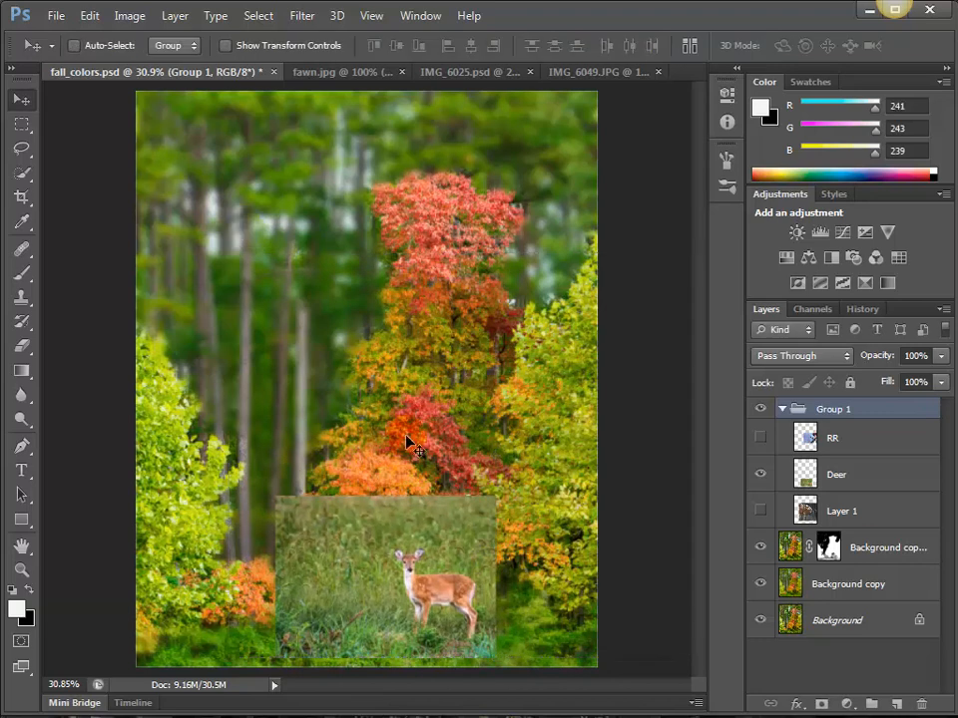
pyautogui.moveTo(422, 579); pyautogui.dragTo(467, 591)
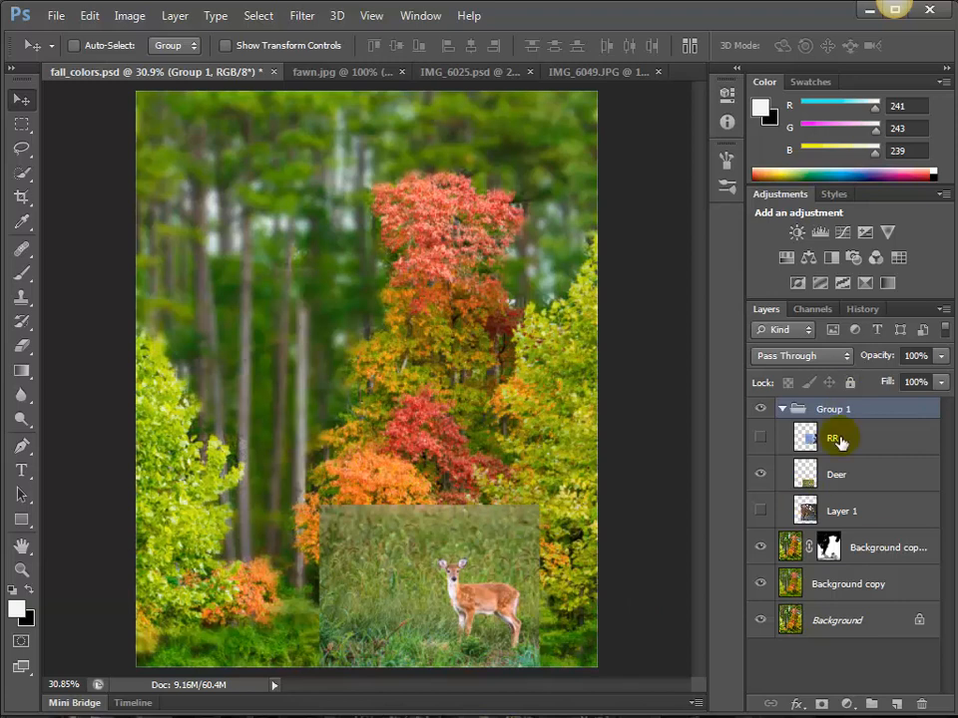
# - Add a white layer mask to the Deer layer
pyautogui.click(848, 480)
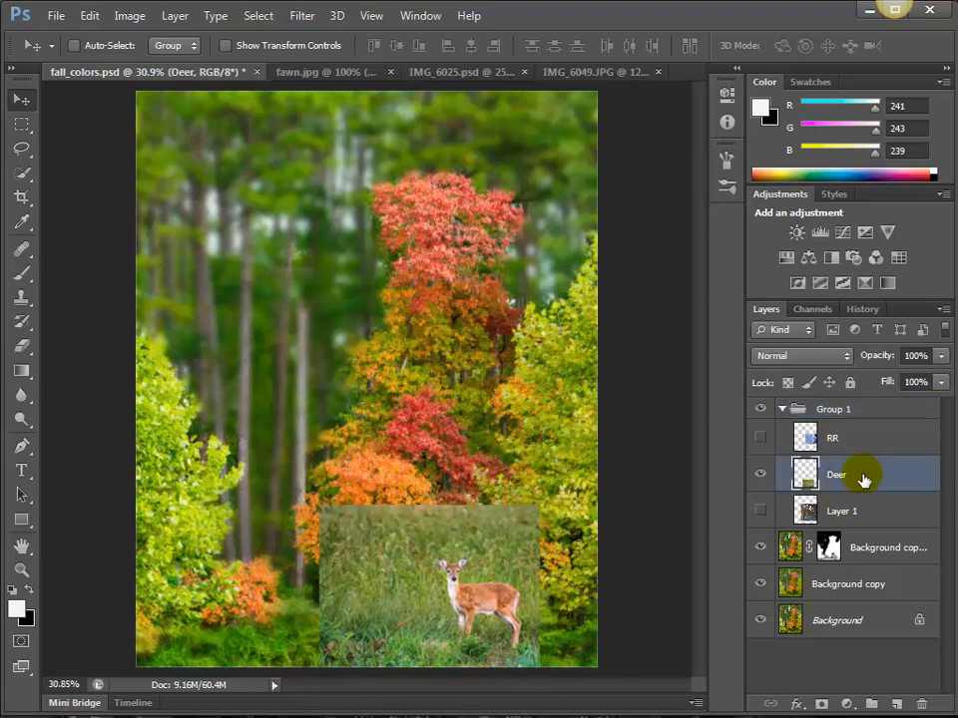
pyautogui.click(822, 706)
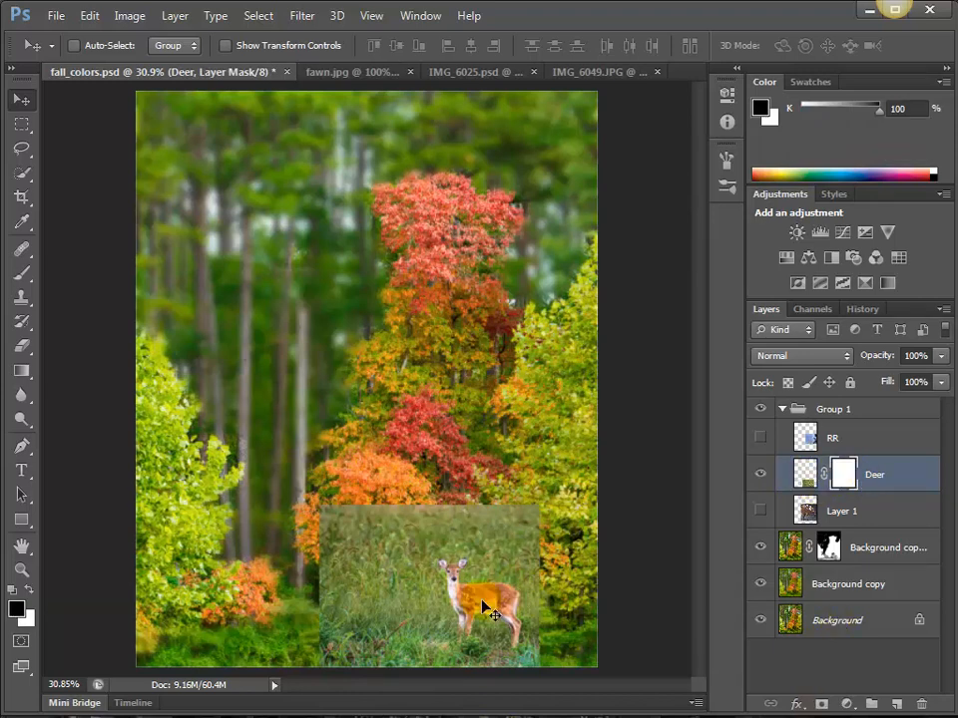
# - Paint black on the Deer mask with a size 90 brush at 100% opacity to hide most of the meadow around the fawn
pyautogui.click(375, 547)
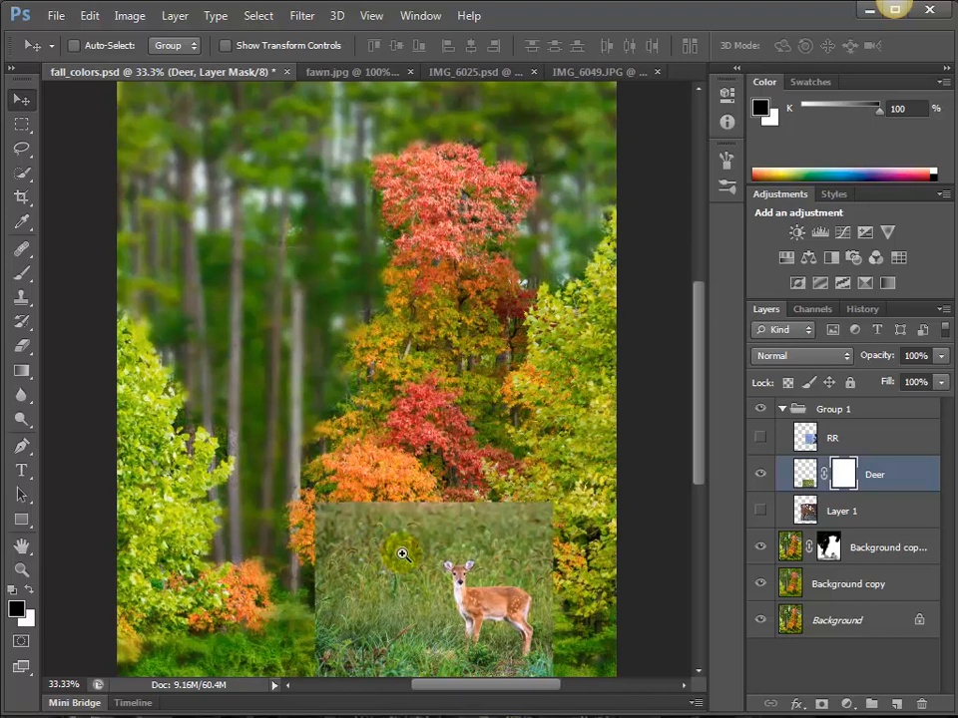
pyautogui.click(403, 555)
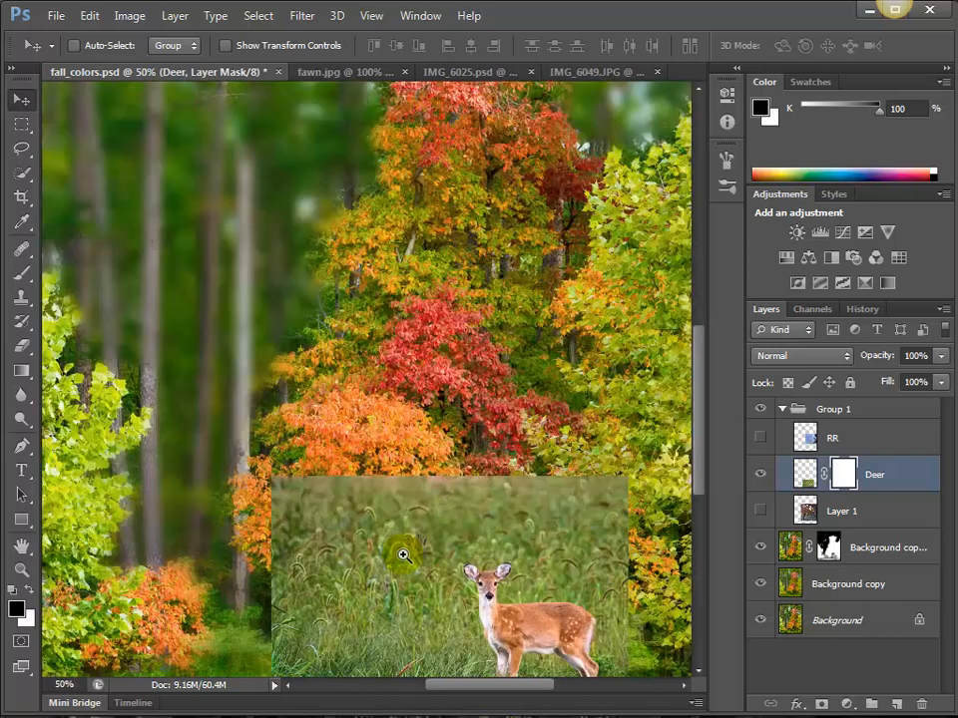
pyautogui.click(403, 555)
pyautogui.moveTo(403, 556); pyautogui.dragTo(438, 455)
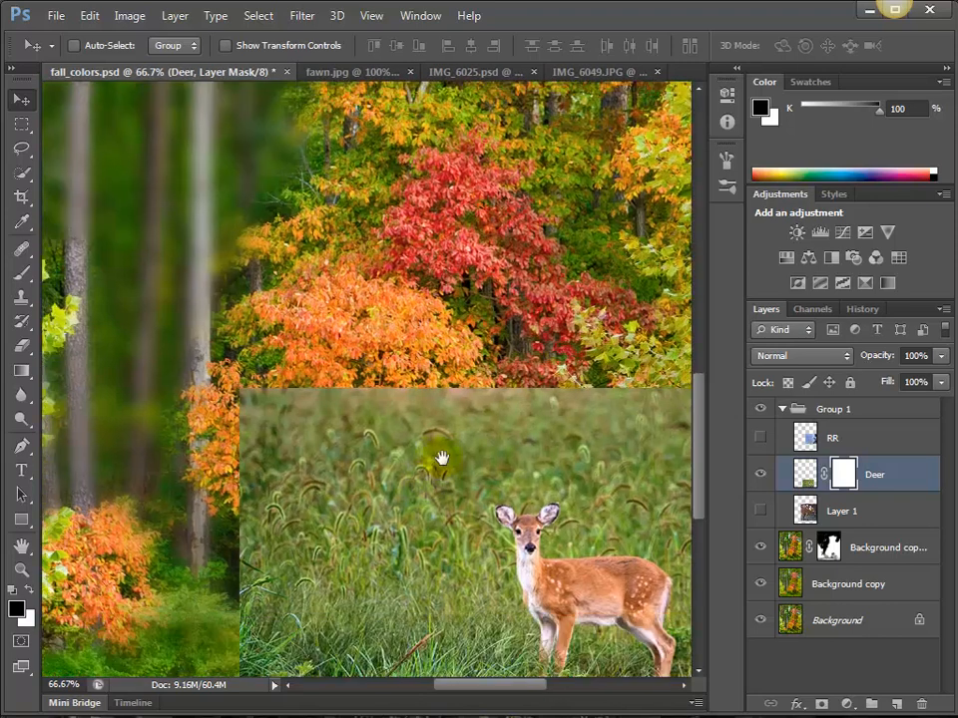
pyautogui.press('b')
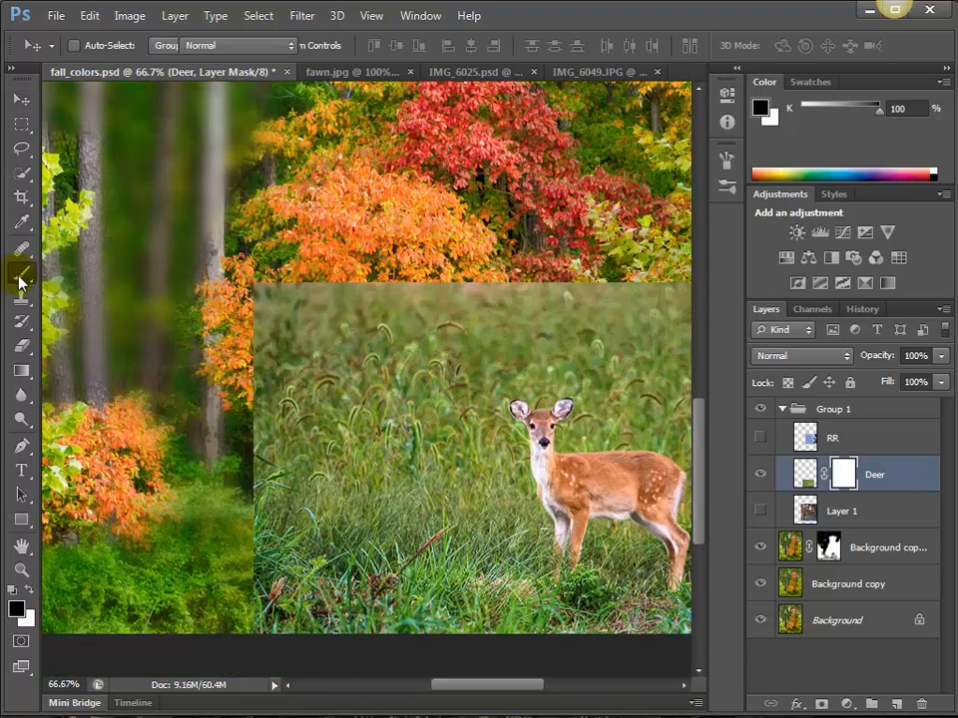
pyautogui.click(395, 45)
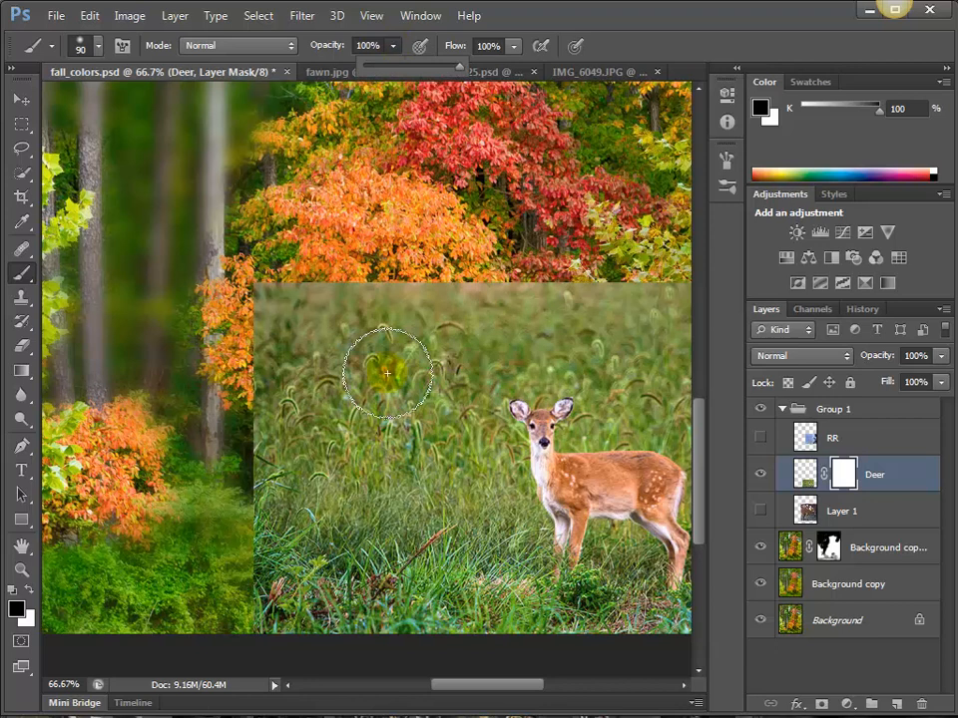
pyautogui.moveTo(398, 281)
pyautogui.mouseDown()
pyautogui.moveTo(268, 415)
pyautogui.moveTo(344, 289)
pyautogui.moveTo(292, 278)
pyautogui.moveTo(312, 366)
pyautogui.moveTo(463, 256)
pyautogui.moveTo(470, 315)
pyautogui.moveTo(449, 320)
pyautogui.moveTo(399, 499)
pyautogui.moveTo(440, 408)
pyautogui.moveTo(479, 463)
pyautogui.moveTo(474, 429)
pyautogui.moveTo(486, 631)
pyautogui.moveTo(413, 530)
pyautogui.moveTo(343, 619)
pyautogui.moveTo(337, 445)
pyautogui.moveTo(221, 614)
pyautogui.moveTo(339, 362)
pyautogui.moveTo(261, 488)
pyautogui.moveTo(371, 404)
pyautogui.moveTo(412, 602)
pyautogui.moveTo(614, 599)
pyautogui.moveTo(621, 575)
pyautogui.moveTo(620, 637)
pyautogui.moveTo(512, 600)
pyautogui.mouseUp()
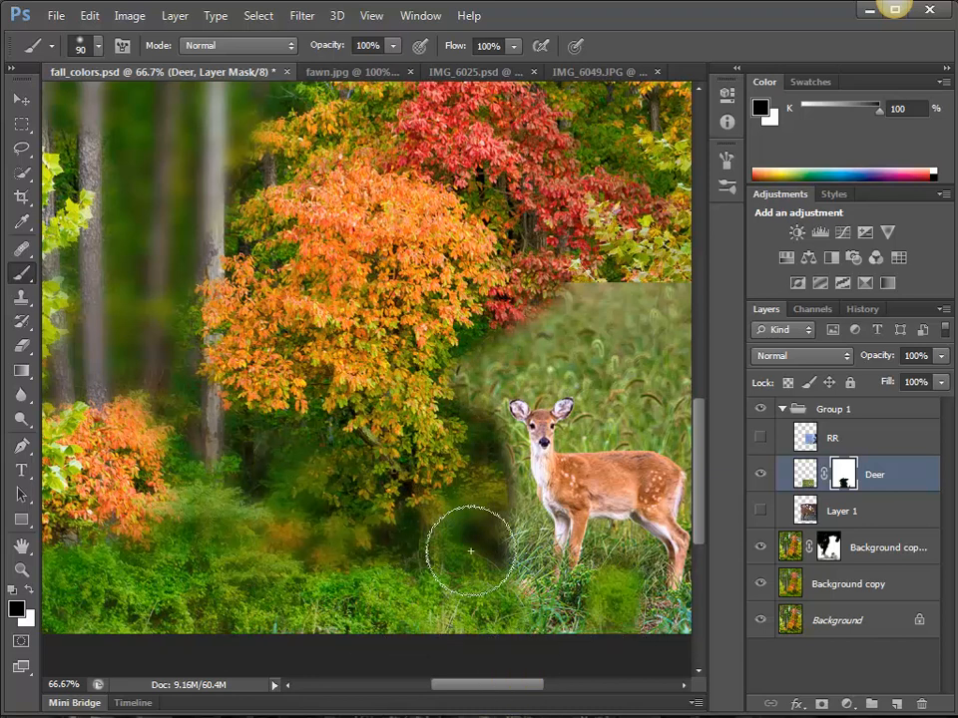
pyautogui.moveTo(525, 520); pyautogui.dragTo(316, 511)
pyautogui.moveTo(487, 338)
pyautogui.mouseDown()
pyautogui.moveTo(416, 299)
pyautogui.moveTo(260, 308)
pyautogui.moveTo(226, 382)
pyautogui.moveTo(419, 329)
pyautogui.moveTo(507, 380)
pyautogui.moveTo(540, 467)
pyautogui.moveTo(536, 558)
pyautogui.moveTo(486, 627)
pyautogui.moveTo(384, 633)
pyautogui.moveTo(358, 628)
pyautogui.moveTo(377, 615)
pyautogui.moveTo(368, 623)
pyautogui.moveTo(267, 594)
pyautogui.moveTo(289, 520)
pyautogui.moveTo(291, 593)
pyautogui.moveTo(272, 574)
pyautogui.moveTo(443, 454)
pyautogui.moveTo(407, 346)
pyautogui.moveTo(424, 383)
pyautogui.moveTo(479, 398)
pyautogui.moveTo(552, 476)
pyautogui.moveTo(526, 427)
pyautogui.moveTo(539, 530)
pyautogui.moveTo(533, 584)
pyautogui.moveTo(598, 487)
pyautogui.mouseUp()
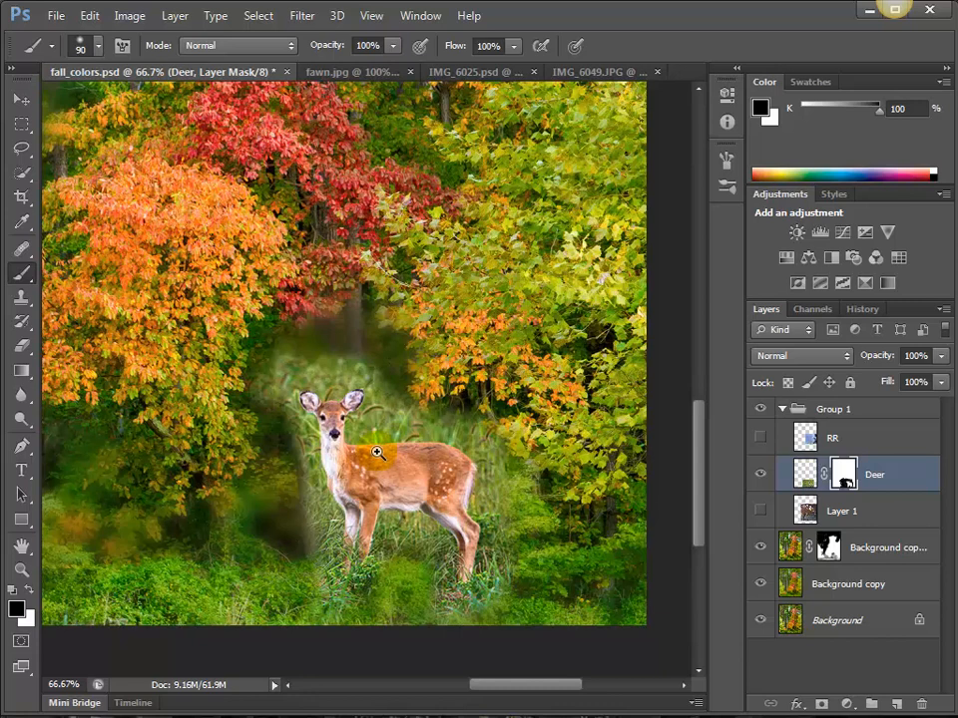
# - Paint black on the Deer mask with a size 25 brush to hide the meadow close around the fawn's head
pyautogui.click(377, 451)
pyautogui.click(363, 457)
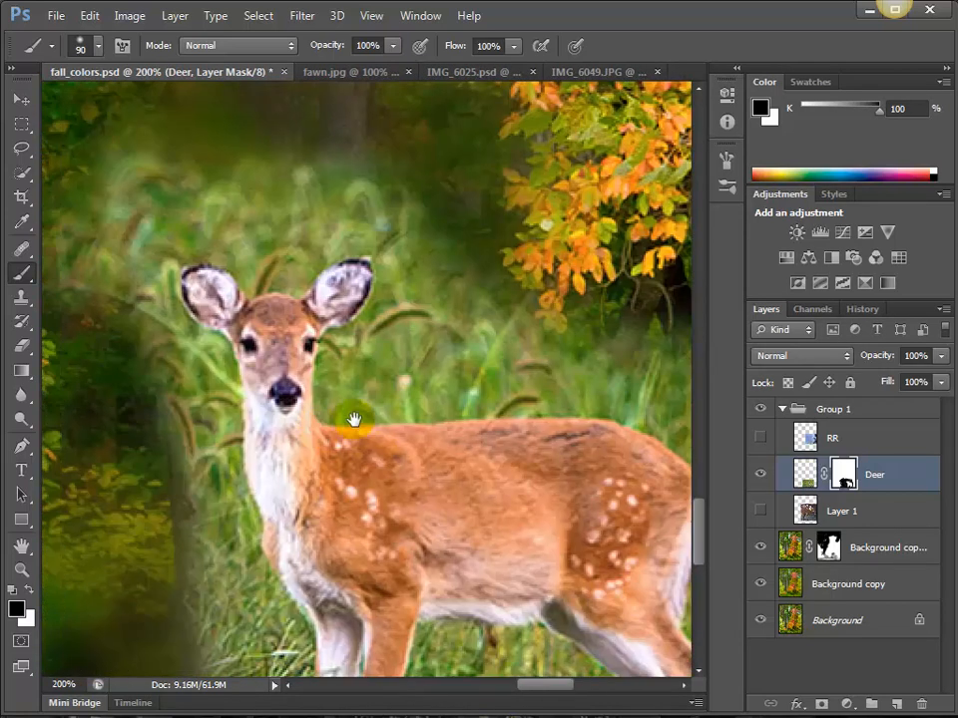
pyautogui.moveTo(353, 418); pyautogui.dragTo(605, 479)
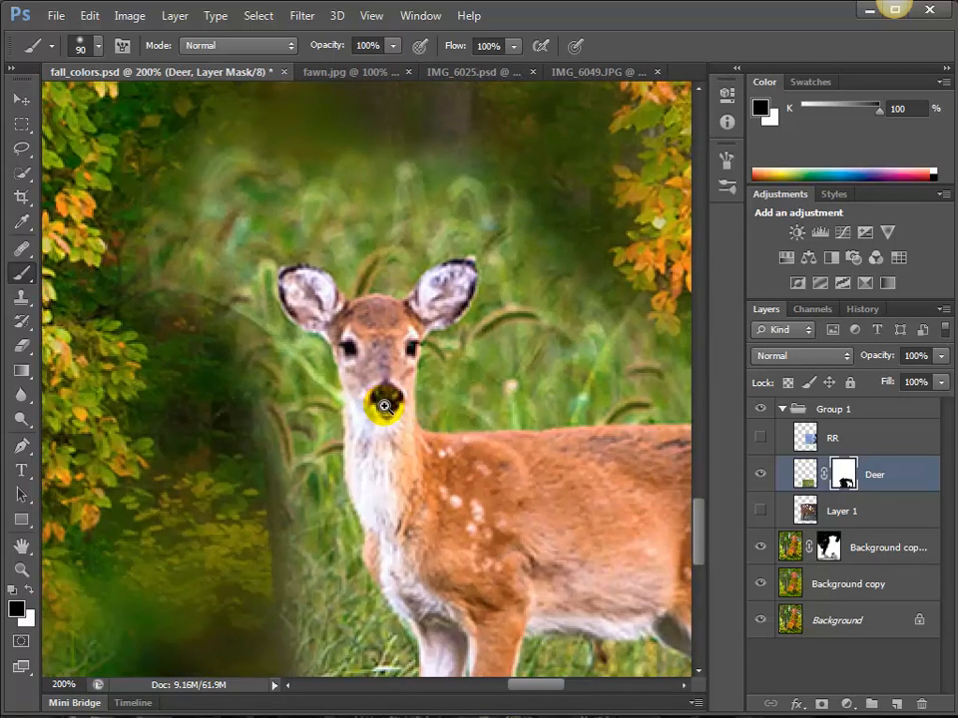
pyautogui.click(383, 404)
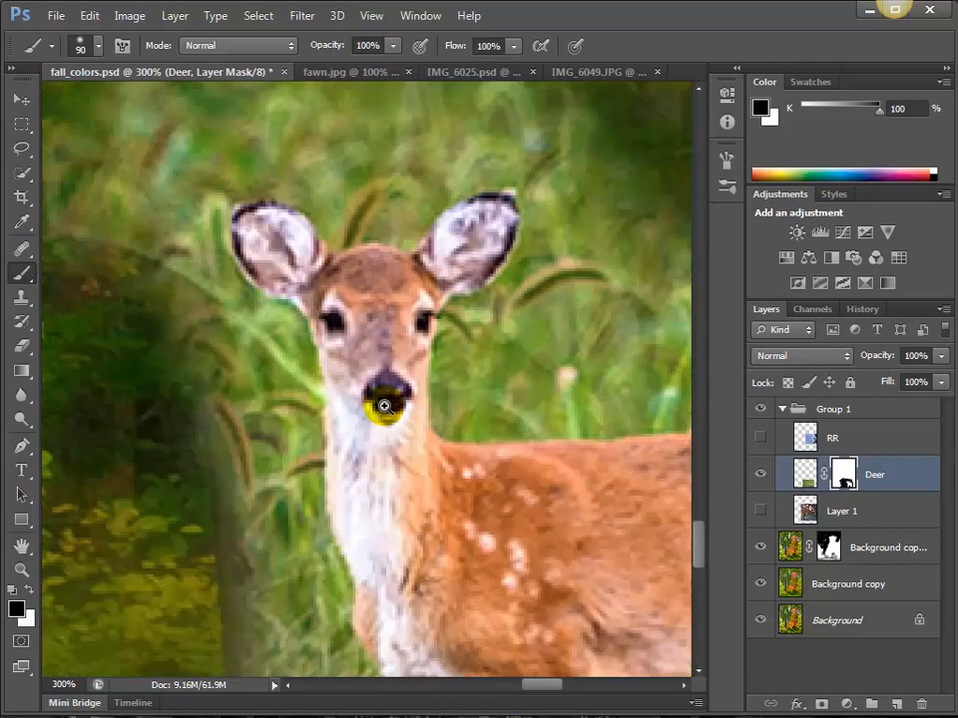
pyautogui.moveTo(341, 347)
pyautogui.mouseDown()
pyautogui.moveTo(387, 451)
pyautogui.moveTo(389, 490)
pyautogui.mouseUp()
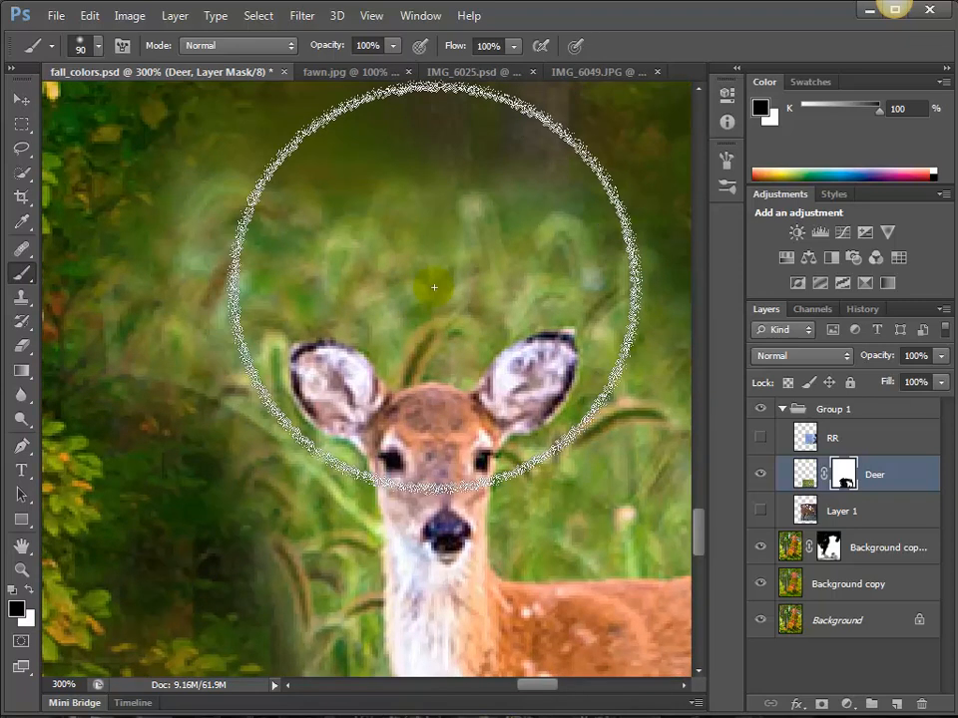
pyautogui.press('[')
pyautogui.press('[')
pyautogui.press('[')
pyautogui.press('[')
pyautogui.press('[')
pyautogui.press('[')
pyautogui.press('[')
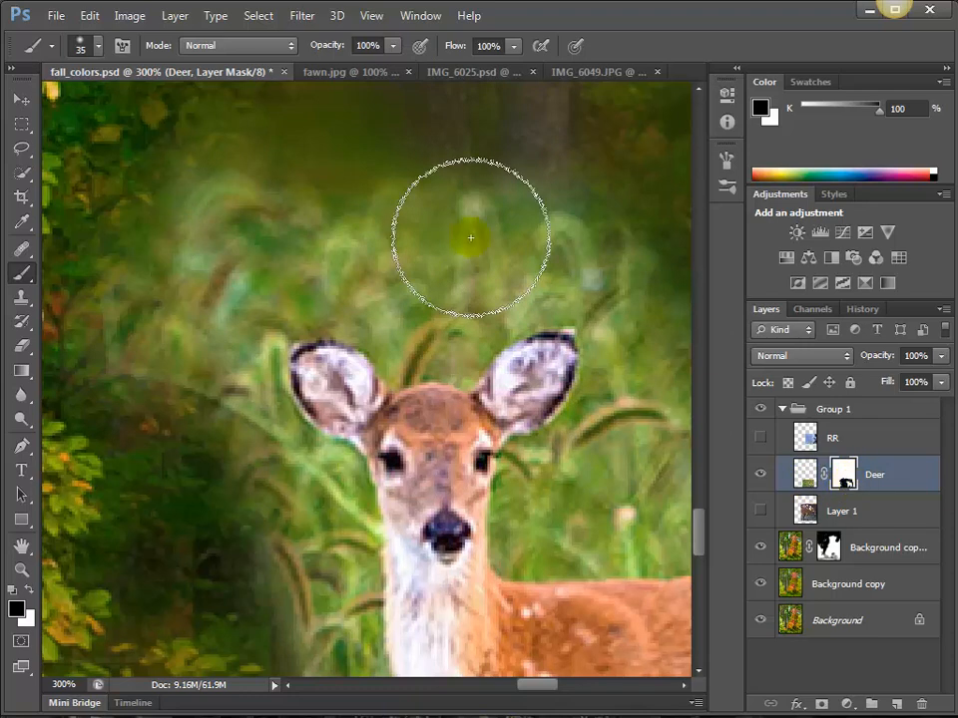
pyautogui.press('[')
pyautogui.press('[')
pyautogui.moveTo(465, 245)
pyautogui.mouseDown()
pyautogui.moveTo(347, 200)
pyautogui.moveTo(275, 151)
pyautogui.moveTo(223, 249)
pyautogui.moveTo(126, 268)
pyautogui.moveTo(303, 123)
pyautogui.moveTo(112, 341)
pyautogui.moveTo(110, 220)
pyautogui.moveTo(187, 421)
pyautogui.moveTo(219, 355)
pyautogui.moveTo(283, 529)
pyautogui.moveTo(303, 631)
pyautogui.moveTo(318, 573)
pyautogui.moveTo(327, 628)
pyautogui.moveTo(327, 553)
pyautogui.mouseUp()
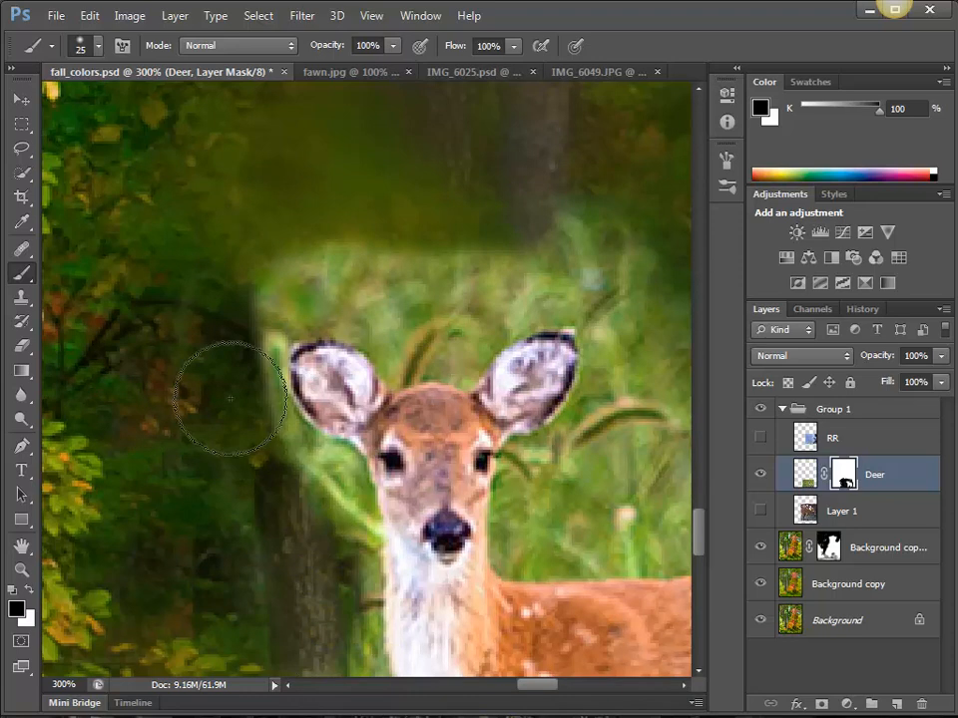
pyautogui.moveTo(224, 395)
pyautogui.mouseDown()
pyautogui.moveTo(408, 288)
pyautogui.moveTo(480, 281)
pyautogui.moveTo(419, 310)
pyautogui.moveTo(529, 249)
pyautogui.moveTo(681, 323)
pyautogui.moveTo(581, 506)
pyautogui.moveTo(571, 507)
pyautogui.moveTo(637, 353)
pyautogui.moveTo(637, 324)
pyautogui.moveTo(458, 306)
pyautogui.moveTo(419, 335)
pyautogui.moveTo(365, 335)
pyautogui.mouseUp()
# - Paint black on the Deer mask to hide the meadow along the fawn's back and behind its rump
pyautogui.moveTo(649, 483)
pyautogui.mouseDown()
pyautogui.moveTo(546, 513)
pyautogui.moveTo(604, 512)
pyautogui.moveTo(541, 518)
pyautogui.moveTo(152, 494)
pyautogui.mouseUp()
pyautogui.press('space')
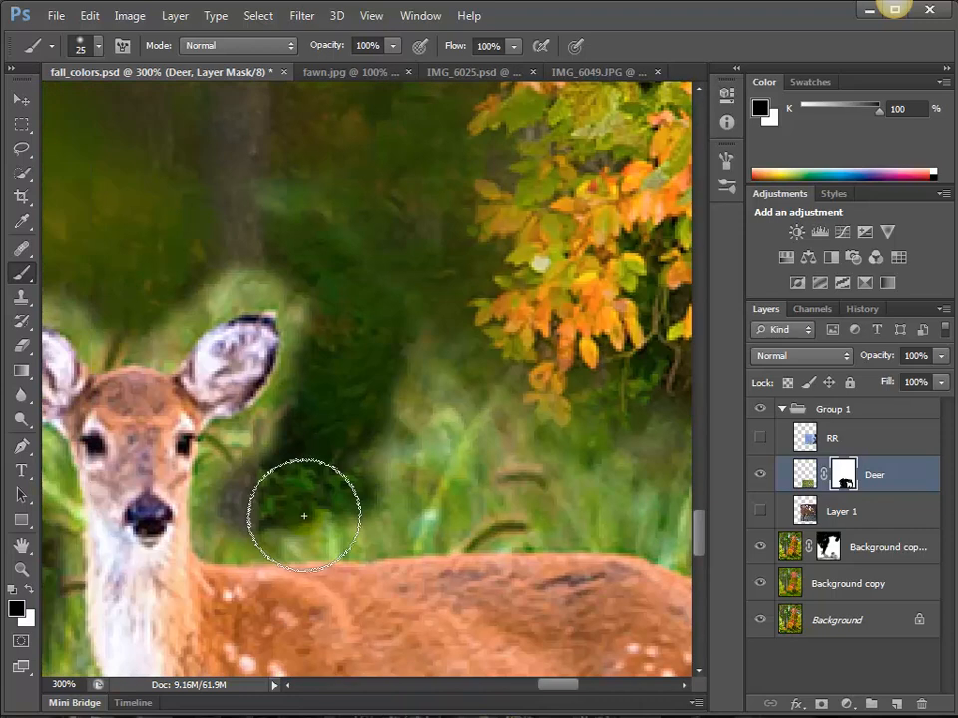
pyautogui.moveTo(303, 515)
pyautogui.mouseDown()
pyautogui.moveTo(636, 497)
pyautogui.moveTo(405, 462)
pyautogui.moveTo(565, 362)
pyautogui.moveTo(406, 411)
pyautogui.moveTo(374, 408)
pyautogui.mouseUp()
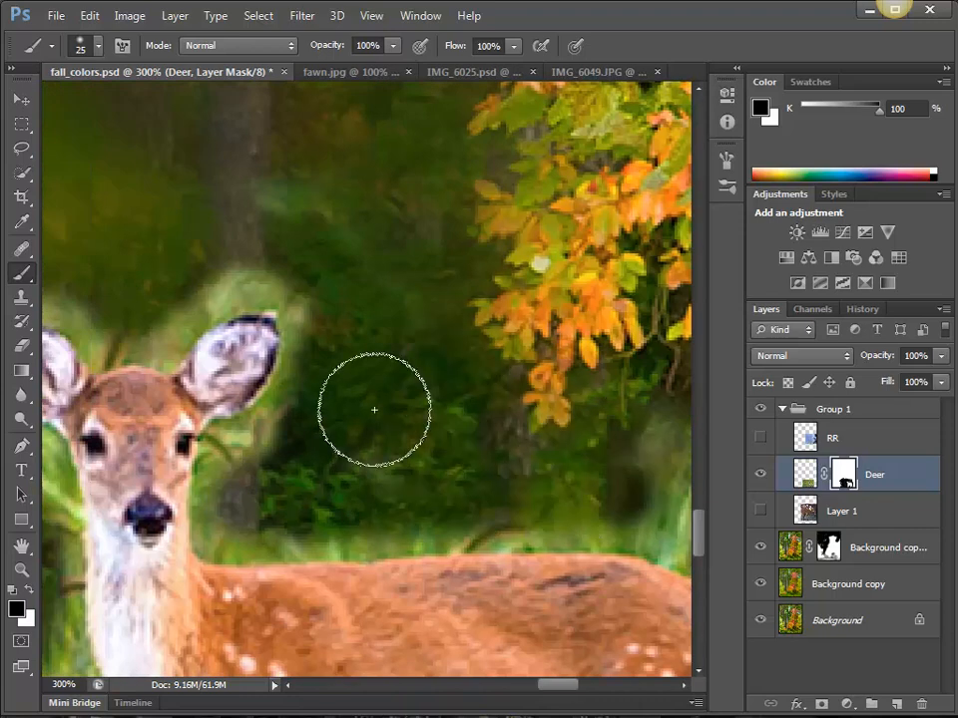
pyautogui.press('space')
pyautogui.moveTo(567, 484); pyautogui.dragTo(349, 330)
pyautogui.moveTo(423, 310)
pyautogui.mouseDown()
pyautogui.moveTo(570, 454)
pyautogui.moveTo(600, 503)
pyautogui.moveTo(608, 552)
pyautogui.moveTo(624, 341)
pyautogui.moveTo(654, 423)
pyautogui.moveTo(643, 366)
pyautogui.moveTo(532, 337)
pyautogui.moveTo(572, 368)
pyautogui.moveTo(482, 339)
pyautogui.mouseUp()
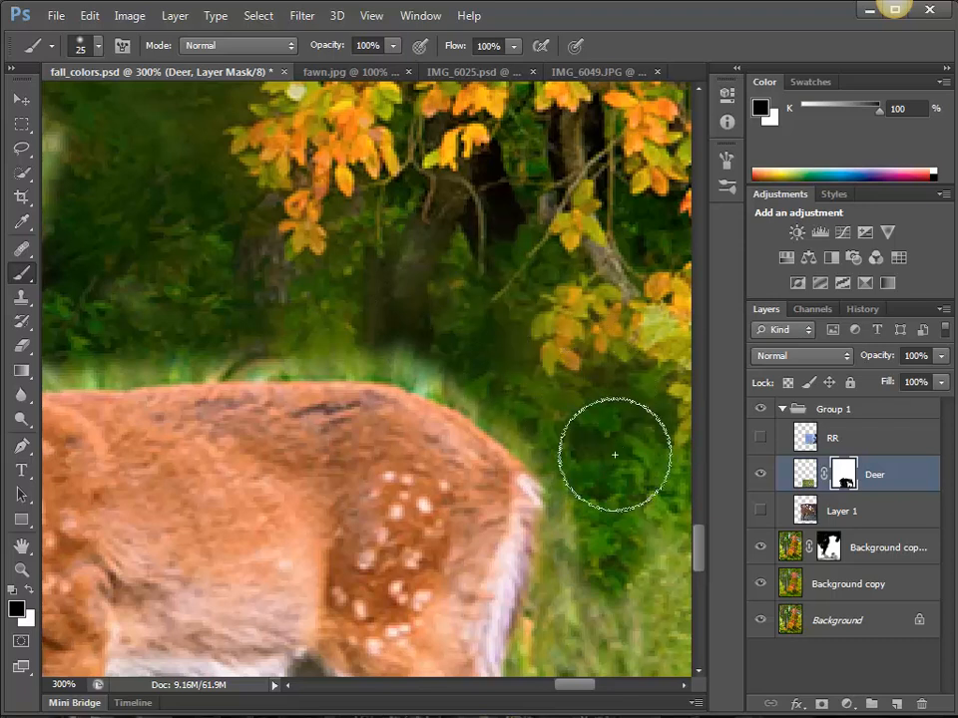
pyautogui.press('space')
pyautogui.moveTo(573, 469); pyautogui.dragTo(445, 256)
pyautogui.moveTo(474, 369)
pyautogui.mouseDown()
pyautogui.moveTo(473, 403)
pyautogui.moveTo(511, 530)
pyautogui.moveTo(496, 531)
pyautogui.moveTo(486, 479)
pyautogui.moveTo(487, 526)
pyautogui.mouseUp()
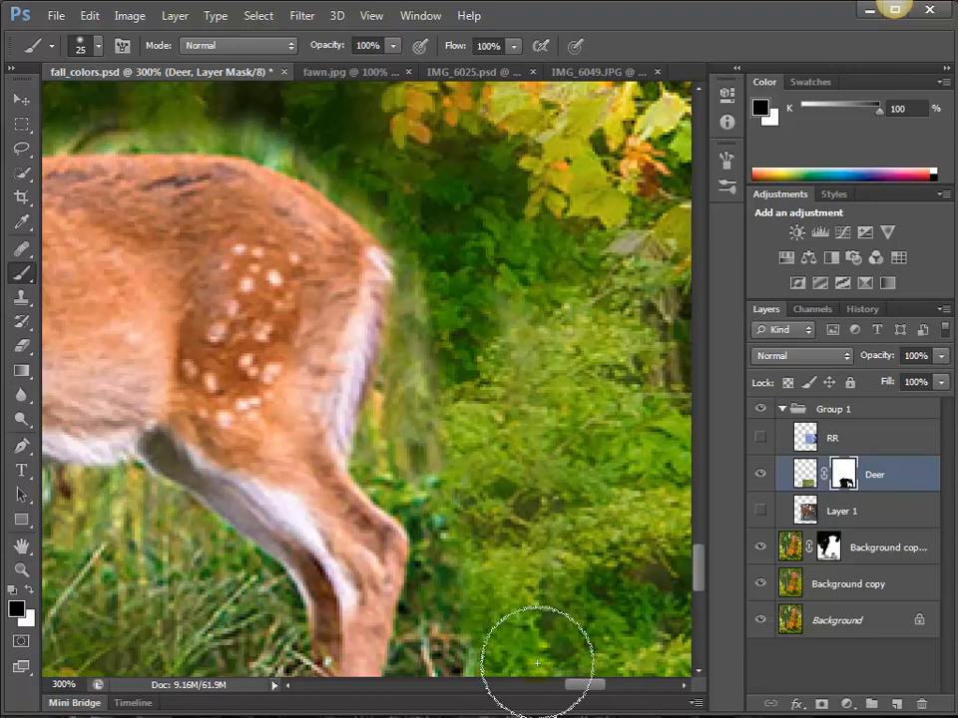
# - Mask out the grass beside the fawn's hind leg with black, and restore the overpainted lower leg with white
pyautogui.press('space')
pyautogui.moveTo(542, 466); pyautogui.dragTo(549, 202)
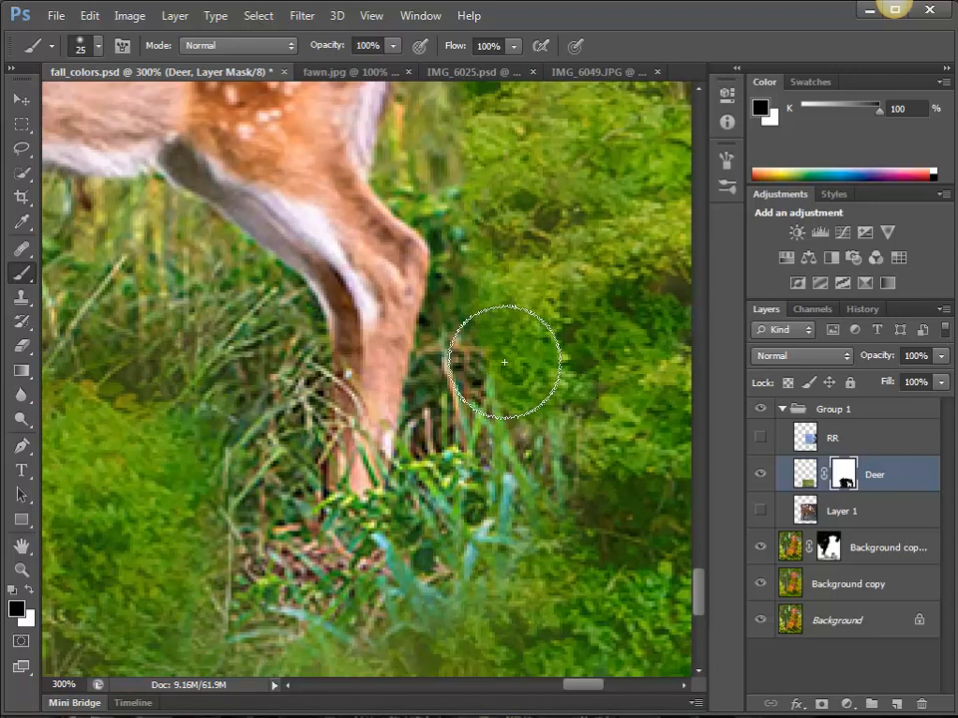
pyautogui.moveTo(458, 569)
pyautogui.mouseDown()
pyautogui.moveTo(557, 472)
pyautogui.moveTo(552, 530)
pyautogui.moveTo(521, 553)
pyautogui.moveTo(403, 392)
pyautogui.moveTo(343, 499)
pyautogui.moveTo(423, 429)
pyautogui.moveTo(472, 321)
pyautogui.moveTo(462, 288)
pyautogui.moveTo(452, 331)
pyautogui.moveTo(438, 323)
pyautogui.moveTo(455, 355)
pyautogui.mouseUp()
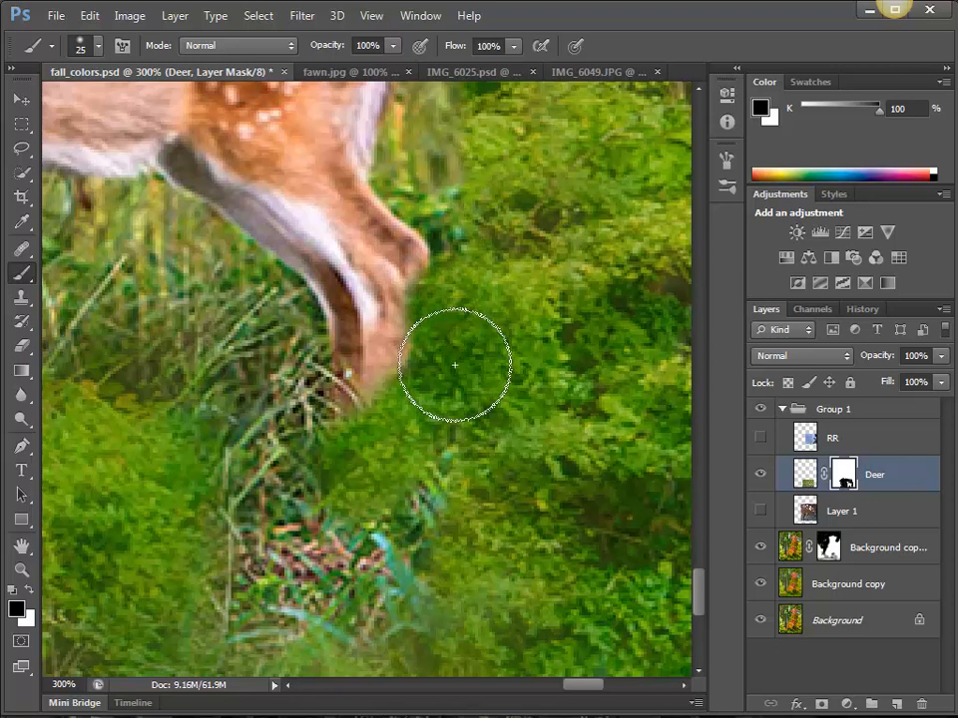
pyautogui.press('x')
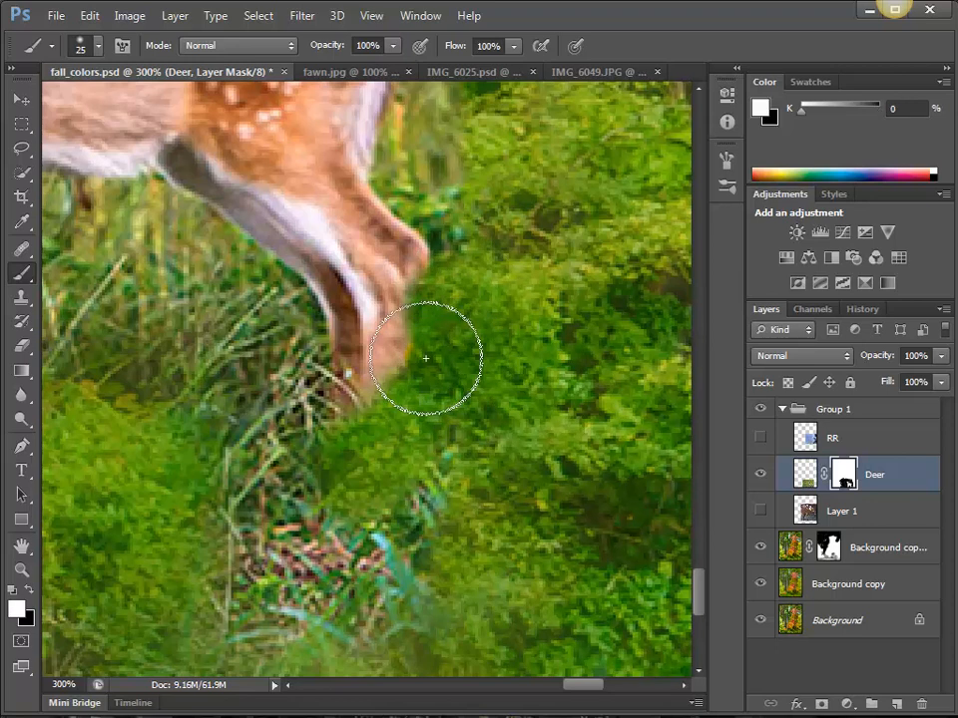
pyautogui.moveTo(426, 357)
pyautogui.mouseDown()
pyautogui.moveTo(376, 390)
pyautogui.moveTo(367, 515)
pyautogui.moveTo(338, 453)
pyautogui.moveTo(354, 498)
pyautogui.moveTo(395, 488)
pyautogui.mouseUp()
# - Paint black on the Deer mask to hide the grass around the hind hoof and under the belly between the legs
pyautogui.press('x')
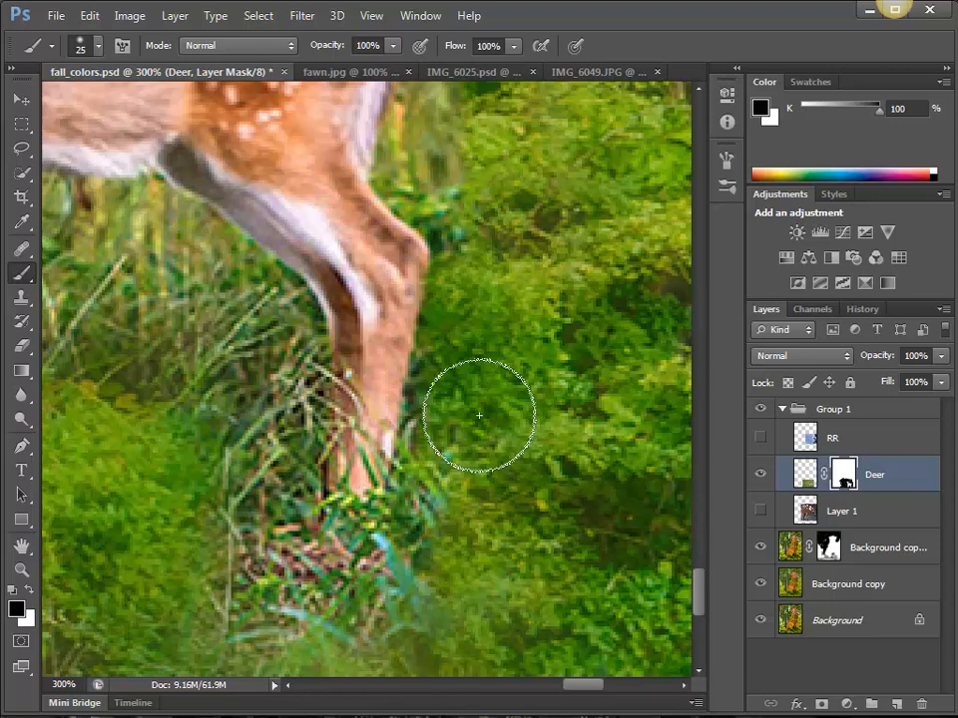
pyautogui.moveTo(461, 457)
pyautogui.mouseDown()
pyautogui.moveTo(448, 562)
pyautogui.moveTo(269, 626)
pyautogui.moveTo(207, 631)
pyautogui.moveTo(188, 545)
pyautogui.moveTo(252, 391)
pyautogui.moveTo(189, 288)
pyautogui.moveTo(230, 338)
pyautogui.moveTo(228, 284)
pyautogui.moveTo(250, 322)
pyautogui.moveTo(204, 342)
pyautogui.moveTo(161, 419)
pyautogui.moveTo(220, 421)
pyautogui.moveTo(216, 431)
pyautogui.mouseUp()
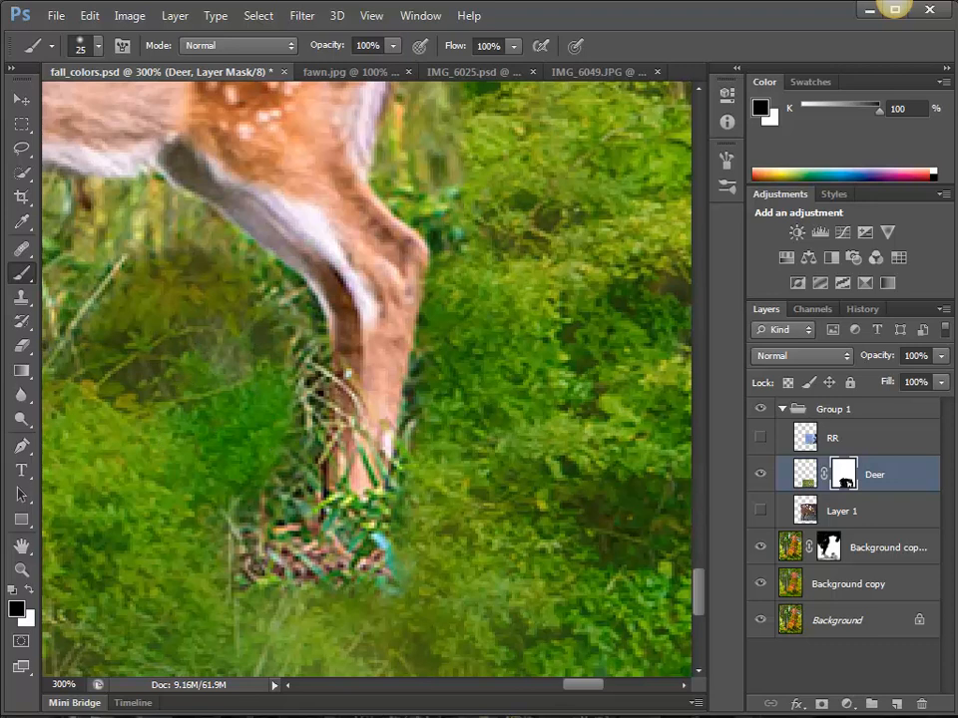
pyautogui.moveTo(283, 467); pyautogui.dragTo(498, 490)
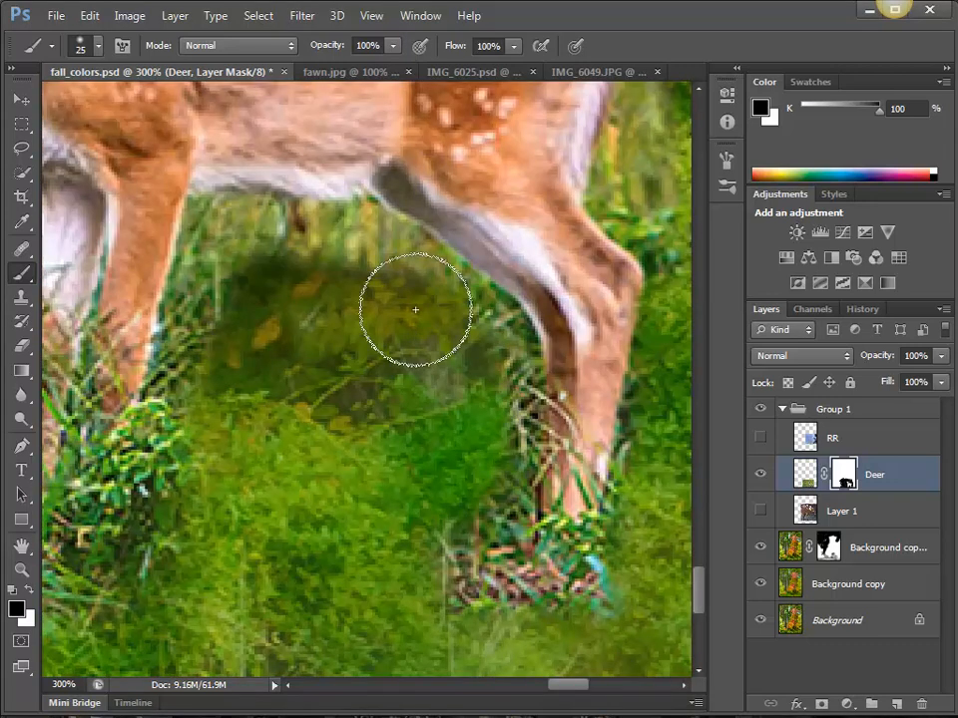
pyautogui.moveTo(415, 309)
pyautogui.mouseDown()
pyautogui.moveTo(319, 269)
pyautogui.moveTo(246, 299)
pyautogui.moveTo(230, 384)
pyautogui.moveTo(150, 554)
pyautogui.moveTo(159, 509)
pyautogui.moveTo(145, 561)
pyautogui.mouseUp()
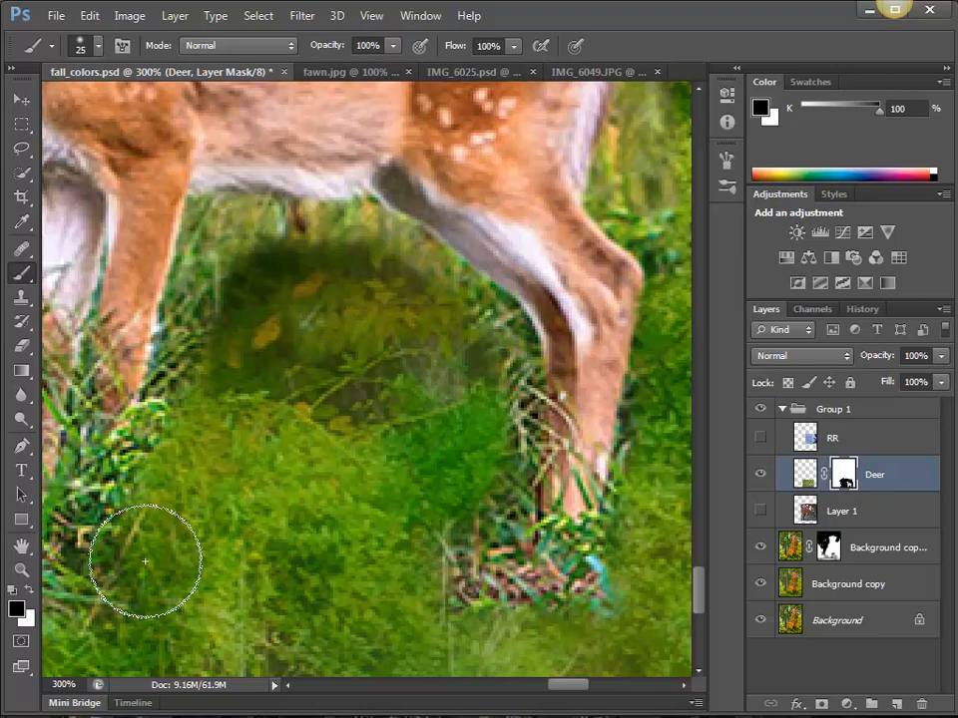
# - Paint black on the Deer mask to hide the grass around the front legs and in front of the fawn's chest
pyautogui.moveTo(296, 469); pyautogui.dragTo(555, 470)
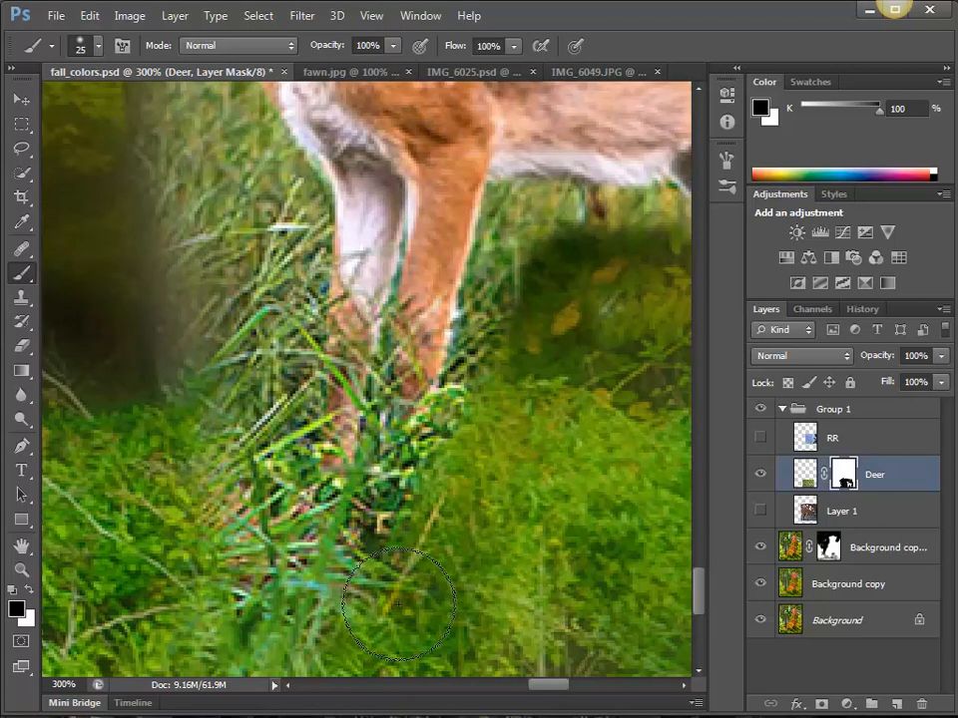
pyautogui.moveTo(398, 603)
pyautogui.mouseDown()
pyautogui.moveTo(299, 608)
pyautogui.moveTo(275, 490)
pyautogui.moveTo(271, 350)
pyautogui.moveTo(169, 247)
pyautogui.mouseUp()
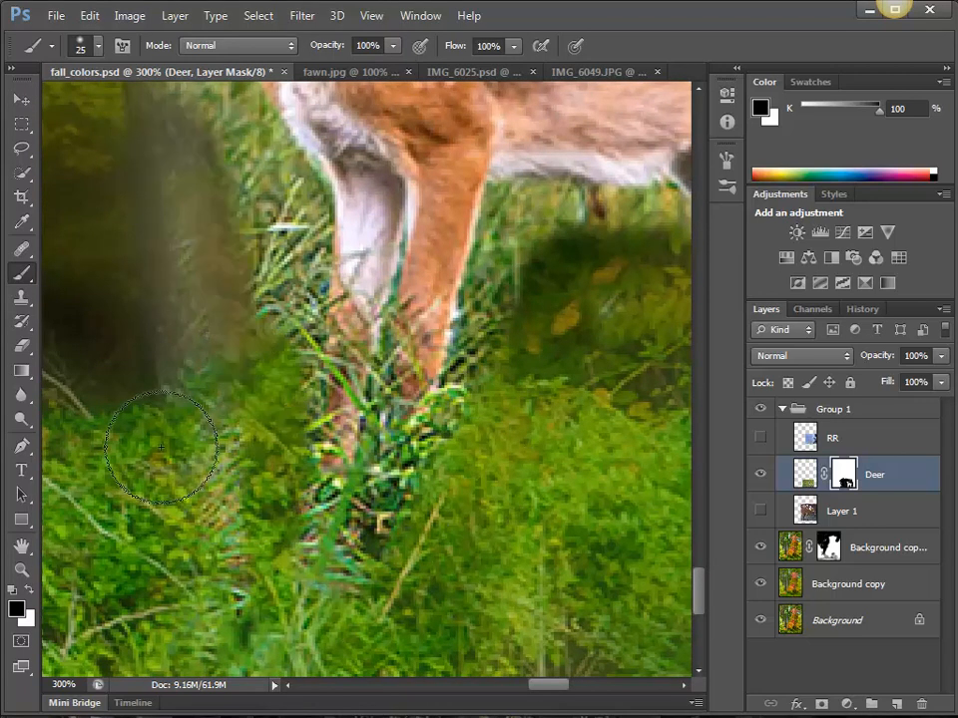
pyautogui.moveTo(160, 447)
pyautogui.mouseDown()
pyautogui.moveTo(193, 296)
pyautogui.moveTo(226, 512)
pyautogui.moveTo(223, 193)
pyautogui.moveTo(211, 339)
pyautogui.moveTo(246, 214)
pyautogui.moveTo(256, 282)
pyautogui.mouseUp()
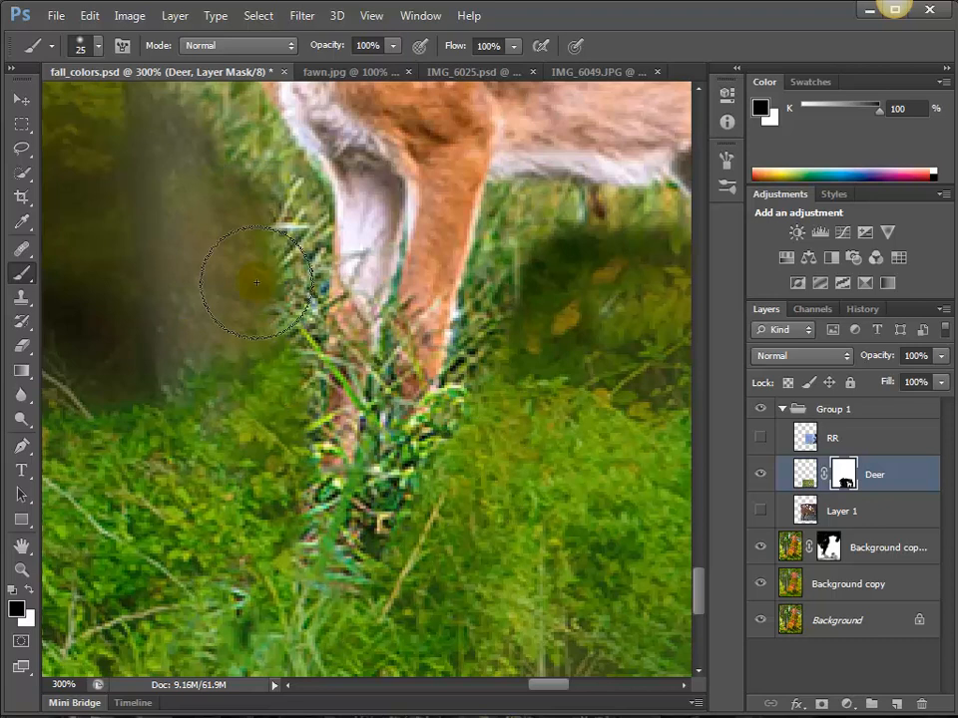
pyautogui.moveTo(214, 331); pyautogui.dragTo(314, 580)
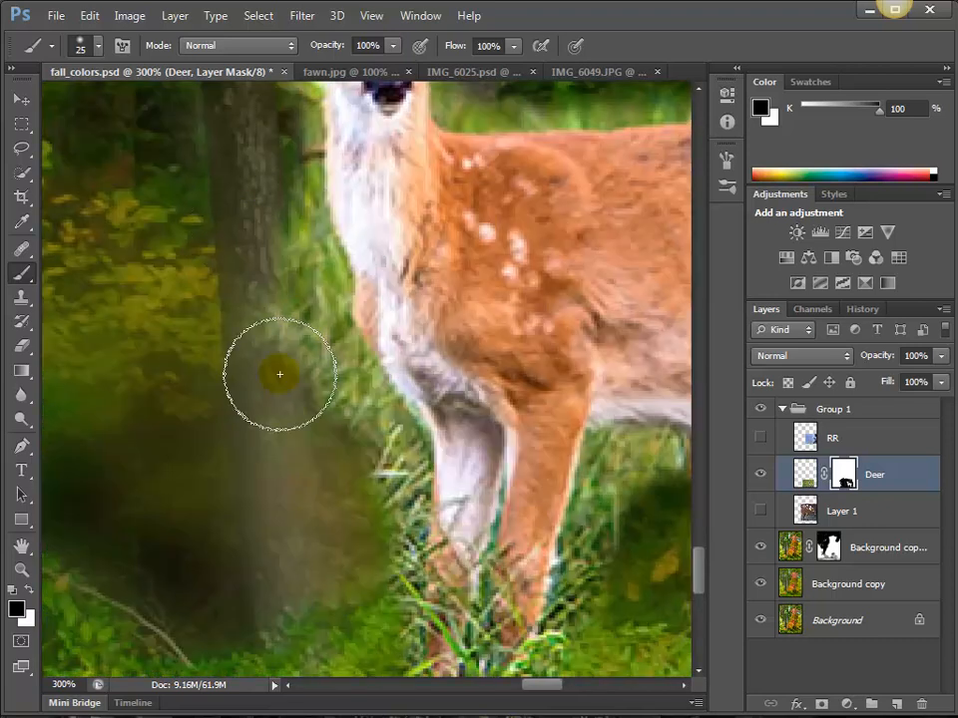
pyautogui.moveTo(280, 374)
pyautogui.mouseDown()
pyautogui.moveTo(278, 273)
pyautogui.moveTo(310, 353)
pyautogui.moveTo(342, 551)
pyautogui.moveTo(337, 579)
pyautogui.mouseUp()
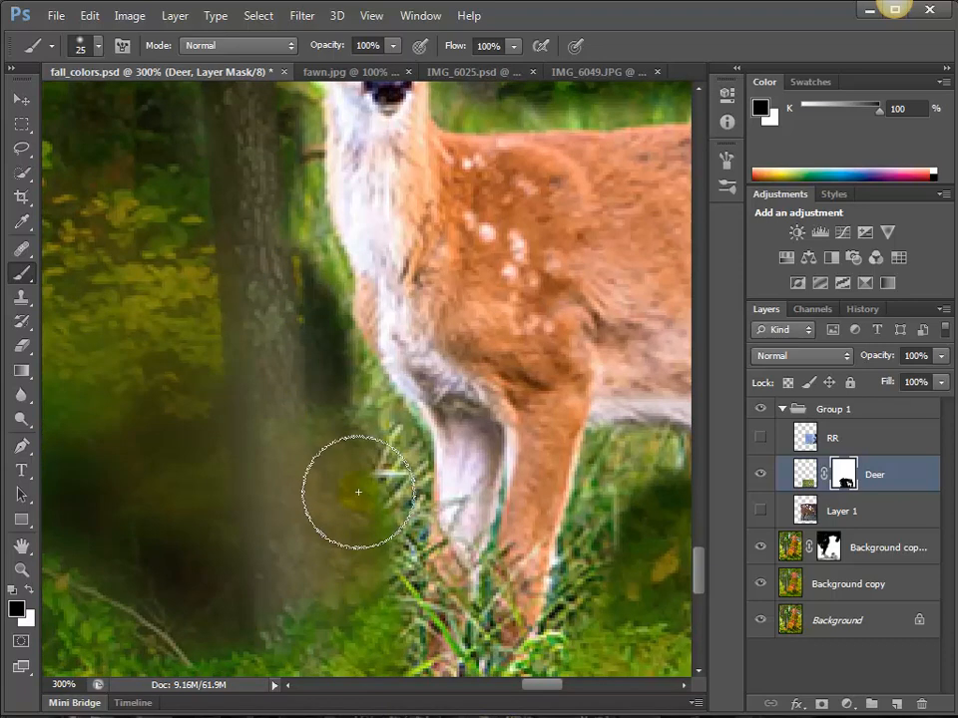
# - Set the brush to 10 px with 28% hardness and paint black closely along the fawn's chest and front leg edge
pyautogui.press('[')
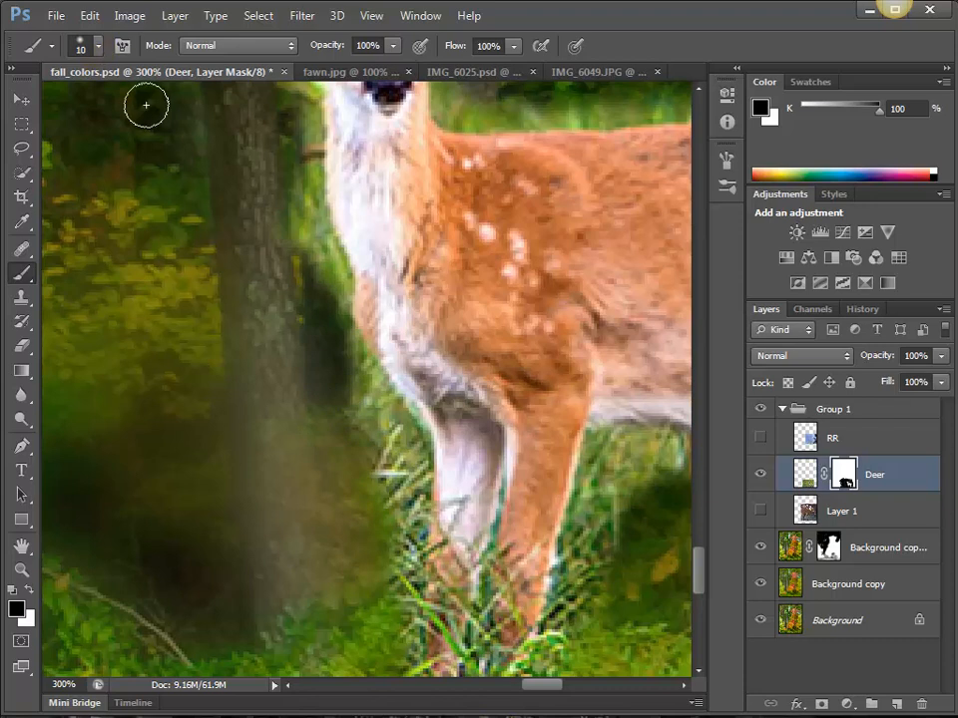
pyautogui.click(79, 46)
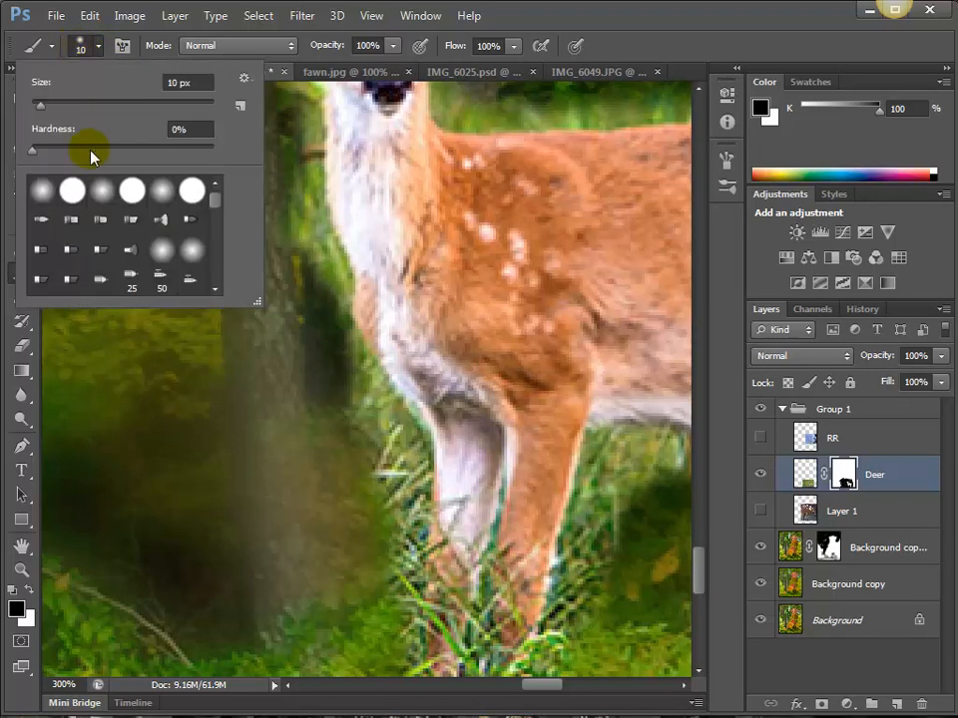
pyautogui.moveTo(90, 150); pyautogui.dragTo(83, 148)
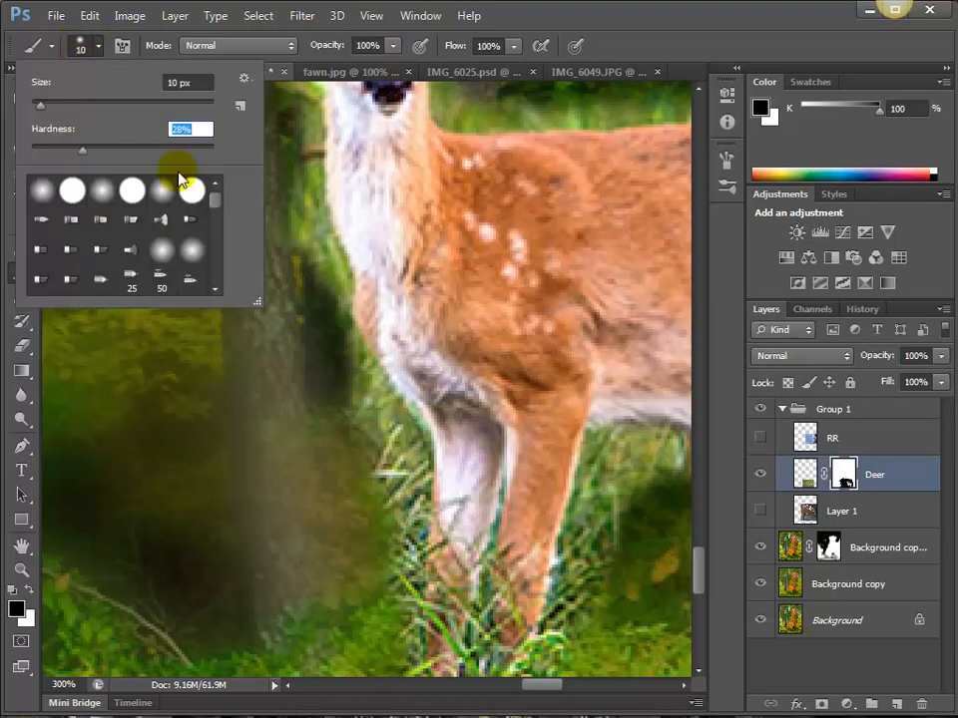
pyautogui.moveTo(308, 205)
pyautogui.mouseDown()
pyautogui.moveTo(316, 251)
pyautogui.moveTo(317, 234)
pyautogui.moveTo(343, 291)
pyautogui.moveTo(344, 300)
pyautogui.moveTo(331, 259)
pyautogui.moveTo(345, 331)
pyautogui.moveTo(372, 381)
pyautogui.moveTo(348, 356)
pyautogui.moveTo(378, 385)
pyautogui.moveTo(418, 471)
pyautogui.moveTo(401, 652)
pyautogui.moveTo(380, 445)
pyautogui.moveTo(393, 483)
pyautogui.moveTo(403, 448)
pyautogui.mouseUp()
pyautogui.moveTo(405, 505); pyautogui.dragTo(316, 370)
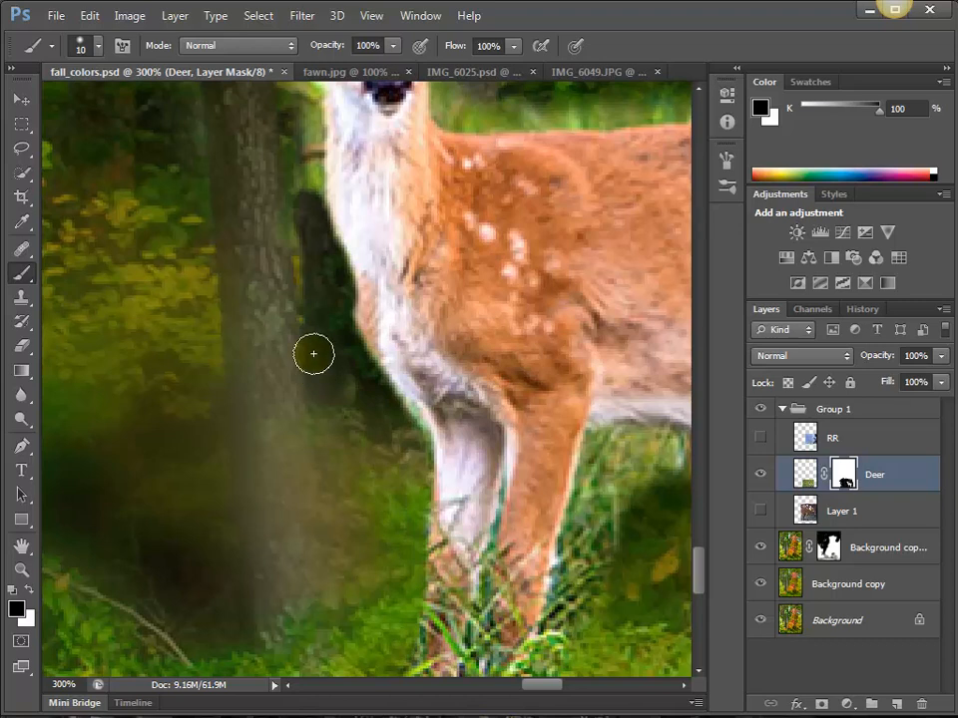
# - Paint black on the Deer mask tightly along the fawn's neck and cheek and around its left-hand ear
pyautogui.moveTo(289, 307); pyautogui.dragTo(338, 501)
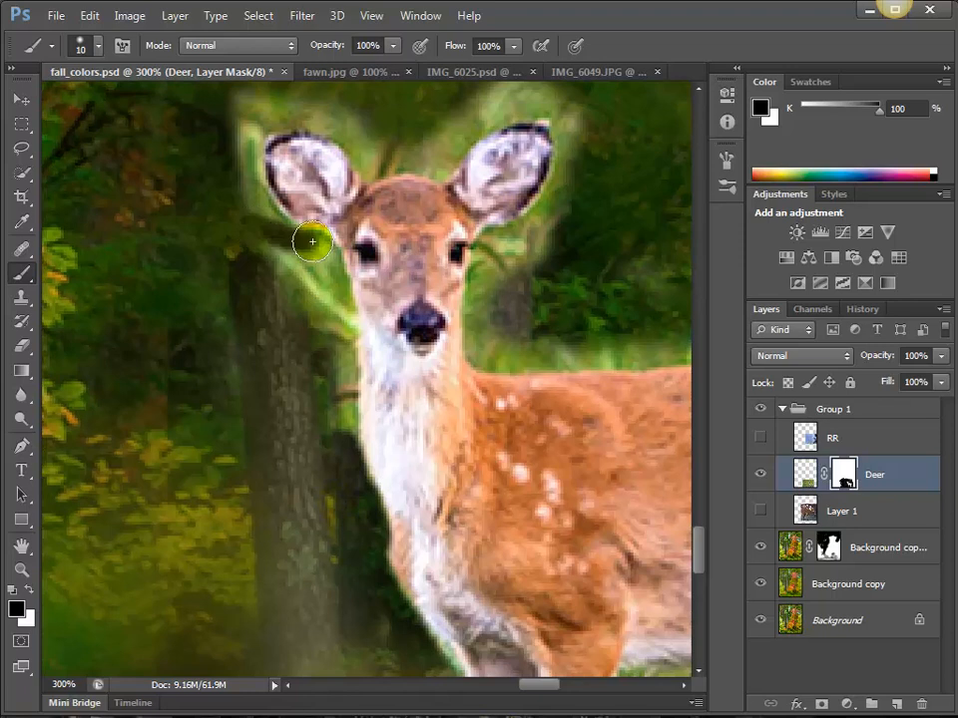
pyautogui.moveTo(312, 240)
pyautogui.mouseDown()
pyautogui.moveTo(336, 271)
pyautogui.moveTo(344, 331)
pyautogui.moveTo(339, 422)
pyautogui.mouseUp()
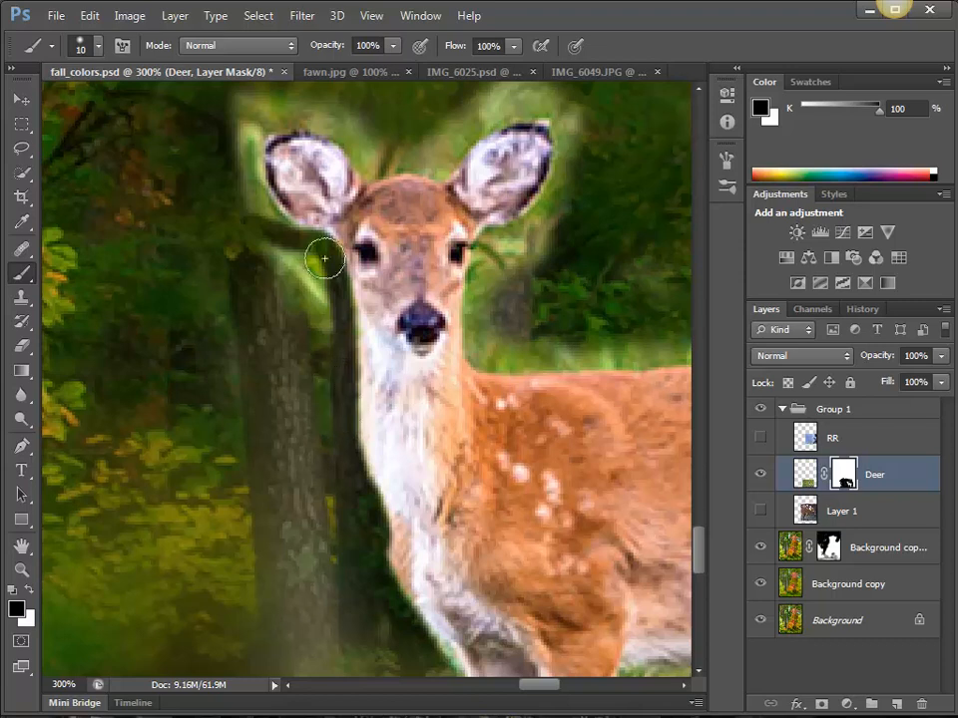
pyautogui.moveTo(324, 259)
pyautogui.mouseDown()
pyautogui.moveTo(276, 222)
pyautogui.moveTo(227, 156)
pyautogui.moveTo(251, 145)
pyautogui.moveTo(269, 211)
pyautogui.moveTo(309, 263)
pyautogui.mouseUp()
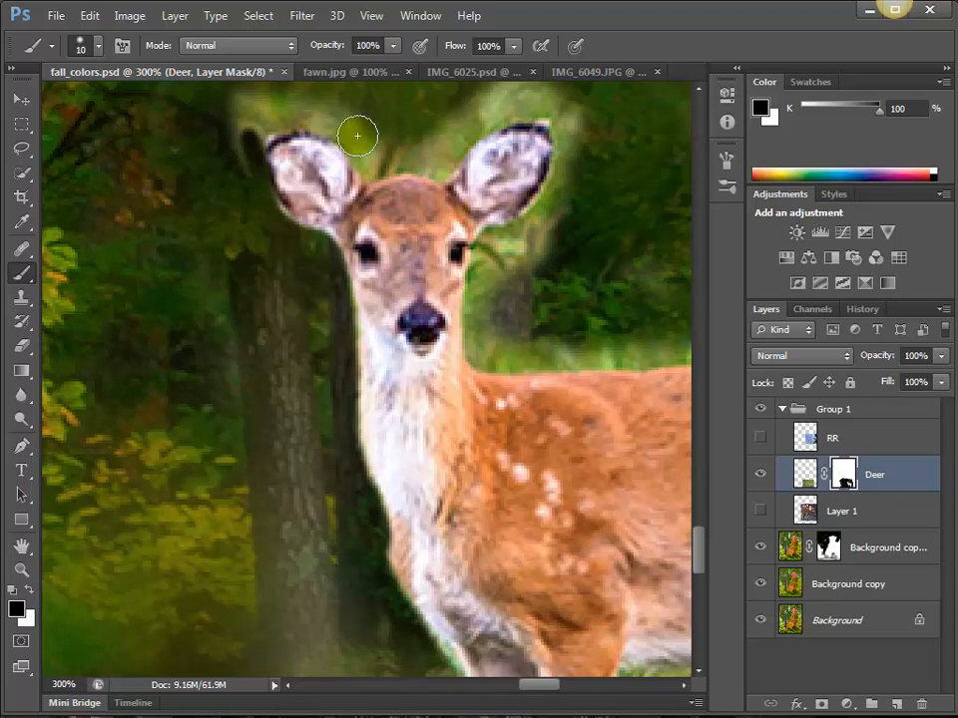
pyautogui.moveTo(357, 136)
pyautogui.mouseDown()
pyautogui.moveTo(295, 124)
pyautogui.moveTo(342, 131)
pyautogui.moveTo(282, 123)
pyautogui.moveTo(243, 145)
pyautogui.moveTo(246, 123)
pyautogui.moveTo(278, 104)
pyautogui.moveTo(356, 114)
pyautogui.moveTo(278, 98)
pyautogui.moveTo(229, 105)
pyautogui.moveTo(337, 95)
pyautogui.moveTo(231, 126)
pyautogui.moveTo(248, 225)
pyautogui.mouseUp()
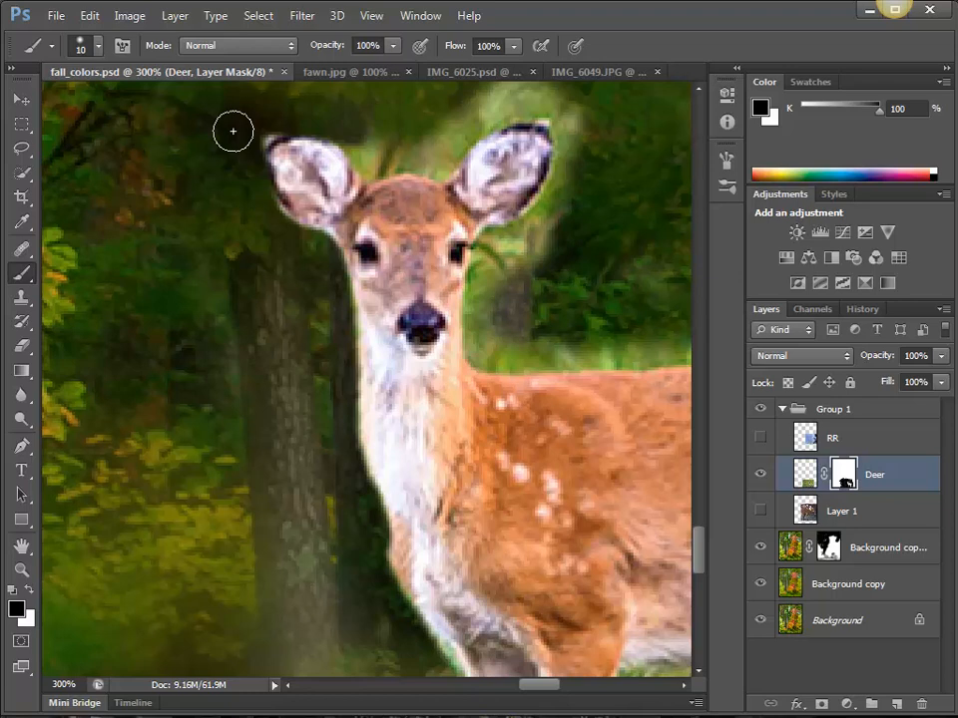
pyautogui.moveTo(232, 131)
pyautogui.mouseDown()
pyautogui.moveTo(325, 224)
pyautogui.moveTo(376, 144)
pyautogui.moveTo(364, 164)
pyautogui.mouseUp()
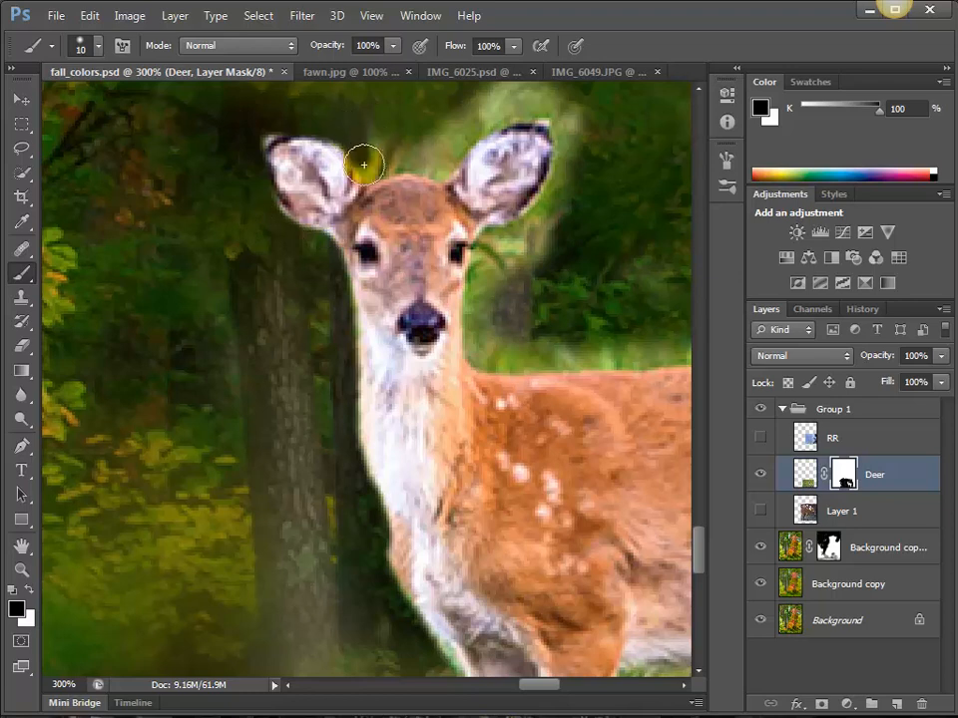
# - Check the brush tip settings and paint black on the Deer mask around the right-hand ear, cheek and front of the back
pyautogui.click(120, 46)
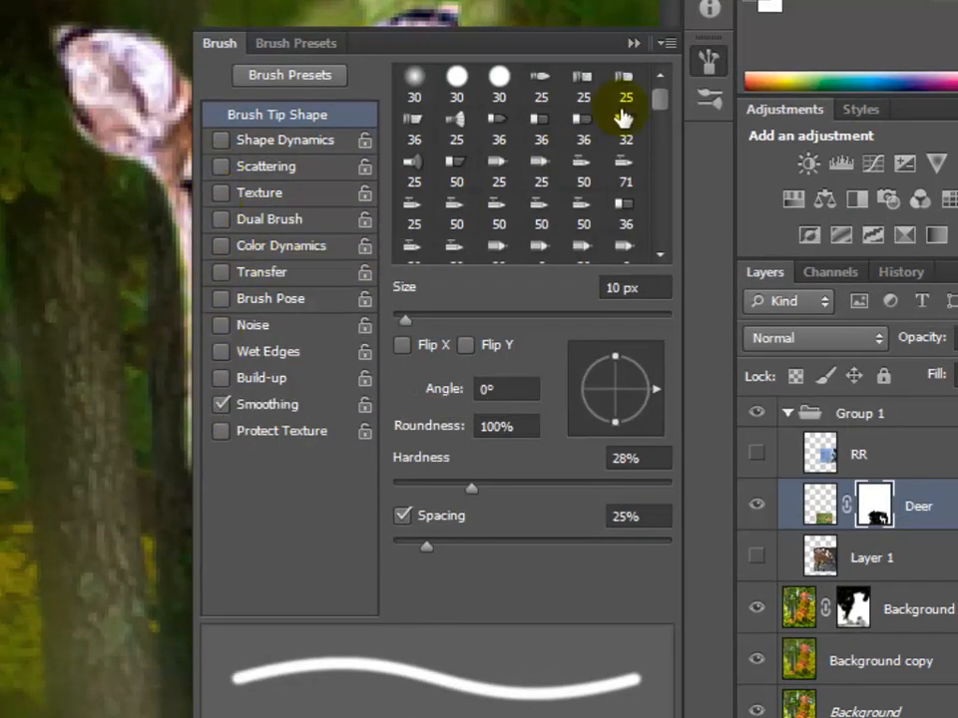
pyautogui.click(631, 44)
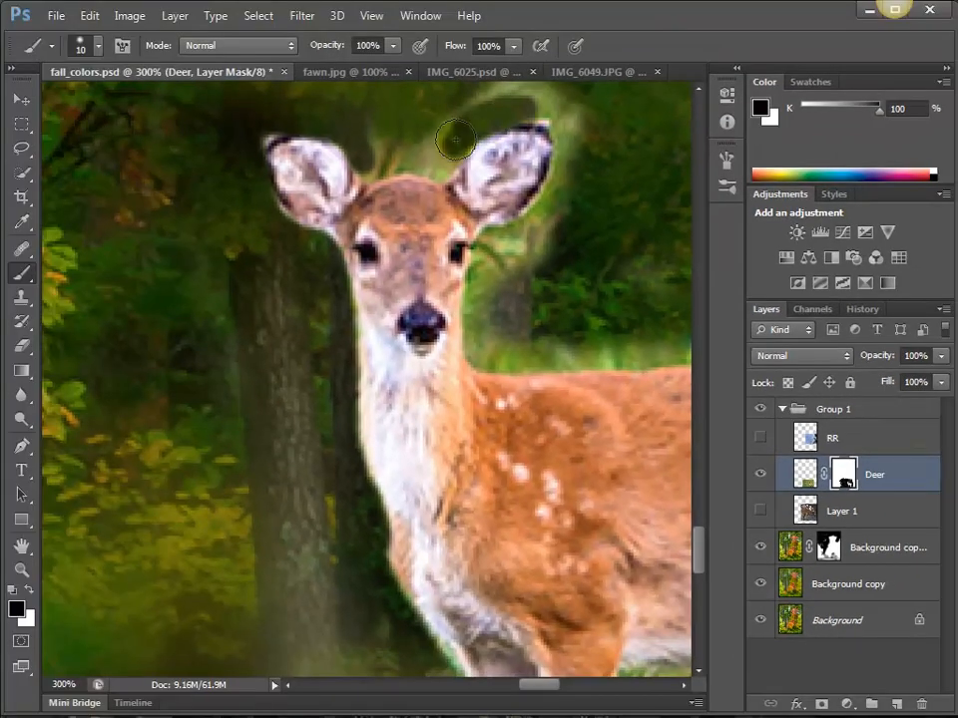
pyautogui.moveTo(454, 139)
pyautogui.mouseDown()
pyautogui.moveTo(445, 173)
pyautogui.moveTo(377, 168)
pyautogui.moveTo(367, 128)
pyautogui.moveTo(395, 157)
pyautogui.moveTo(368, 170)
pyautogui.moveTo(520, 89)
pyautogui.moveTo(446, 99)
pyautogui.mouseUp()
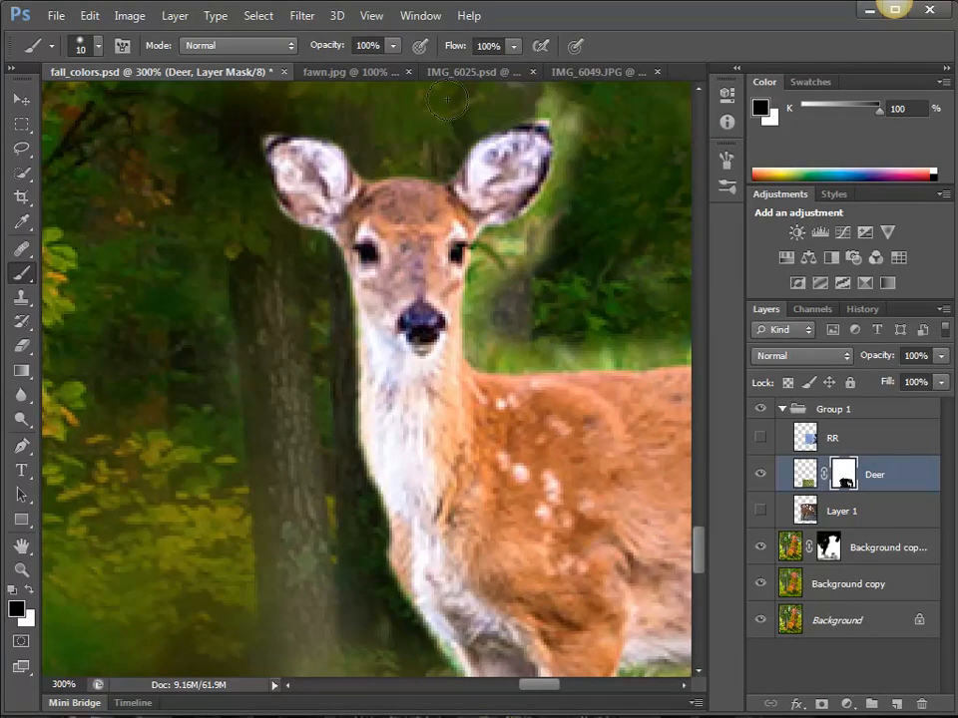
pyautogui.moveTo(569, 91)
pyautogui.mouseDown()
pyautogui.moveTo(507, 98)
pyautogui.moveTo(511, 107)
pyautogui.moveTo(575, 112)
pyautogui.moveTo(526, 108)
pyautogui.moveTo(562, 120)
pyautogui.moveTo(567, 135)
pyautogui.moveTo(558, 111)
pyautogui.moveTo(551, 188)
pyautogui.moveTo(502, 262)
pyautogui.moveTo(573, 173)
pyautogui.moveTo(578, 129)
pyautogui.moveTo(566, 95)
pyautogui.moveTo(561, 212)
pyautogui.moveTo(514, 266)
pyautogui.moveTo(543, 205)
pyautogui.moveTo(512, 246)
pyautogui.moveTo(536, 213)
pyautogui.moveTo(484, 247)
pyautogui.moveTo(478, 306)
pyautogui.moveTo(479, 264)
pyautogui.moveTo(470, 288)
pyautogui.moveTo(472, 362)
pyautogui.moveTo(661, 356)
pyautogui.moveTo(592, 342)
pyautogui.moveTo(662, 342)
pyautogui.mouseUp()
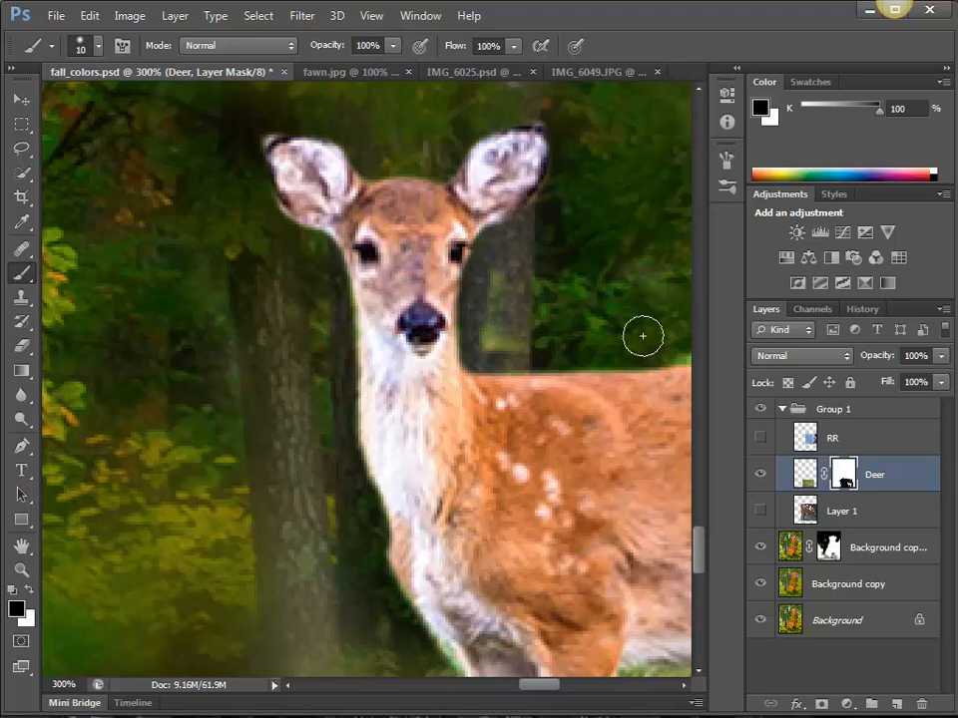
# - Paint black on the Deer mask between the fawn's cheek and back, and restore the cheek and neck edge with white
pyautogui.moveTo(476, 335)
pyautogui.mouseDown()
pyautogui.moveTo(491, 289)
pyautogui.moveTo(514, 300)
pyautogui.mouseUp()
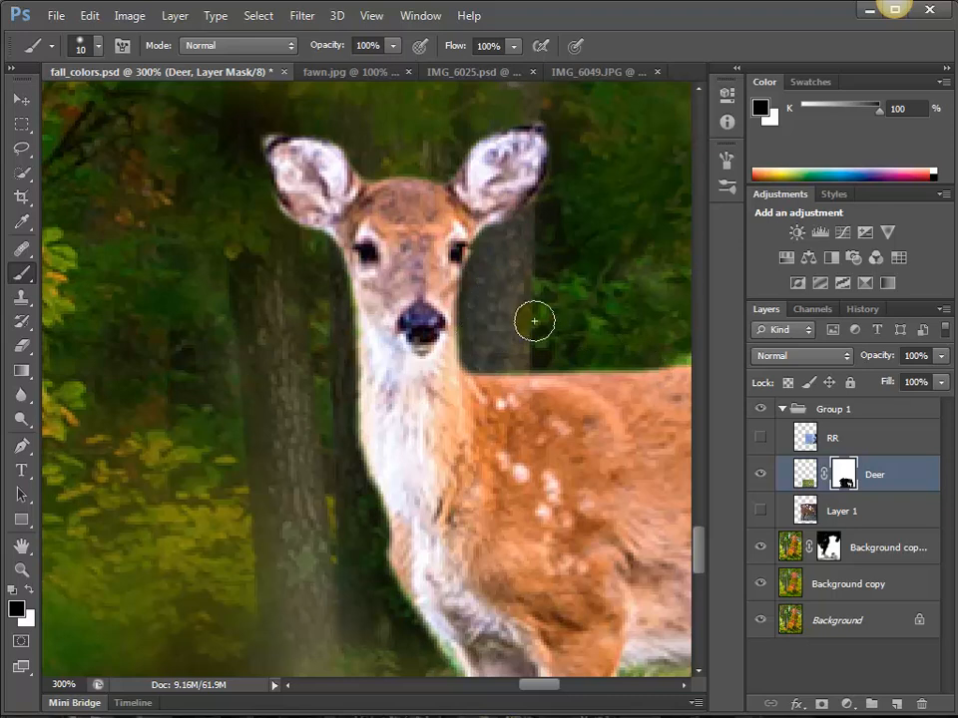
pyautogui.press('x')
pyautogui.moveTo(447, 292)
pyautogui.mouseDown()
pyautogui.moveTo(453, 385)
pyautogui.moveTo(442, 290)
pyautogui.moveTo(445, 351)
pyautogui.moveTo(460, 382)
pyautogui.moveTo(444, 305)
pyautogui.moveTo(481, 370)
pyautogui.moveTo(470, 361)
pyautogui.moveTo(478, 360)
pyautogui.moveTo(475, 315)
pyautogui.moveTo(478, 352)
pyautogui.moveTo(503, 359)
pyautogui.moveTo(472, 354)
pyautogui.moveTo(485, 319)
pyautogui.mouseUp()
pyautogui.press('x')
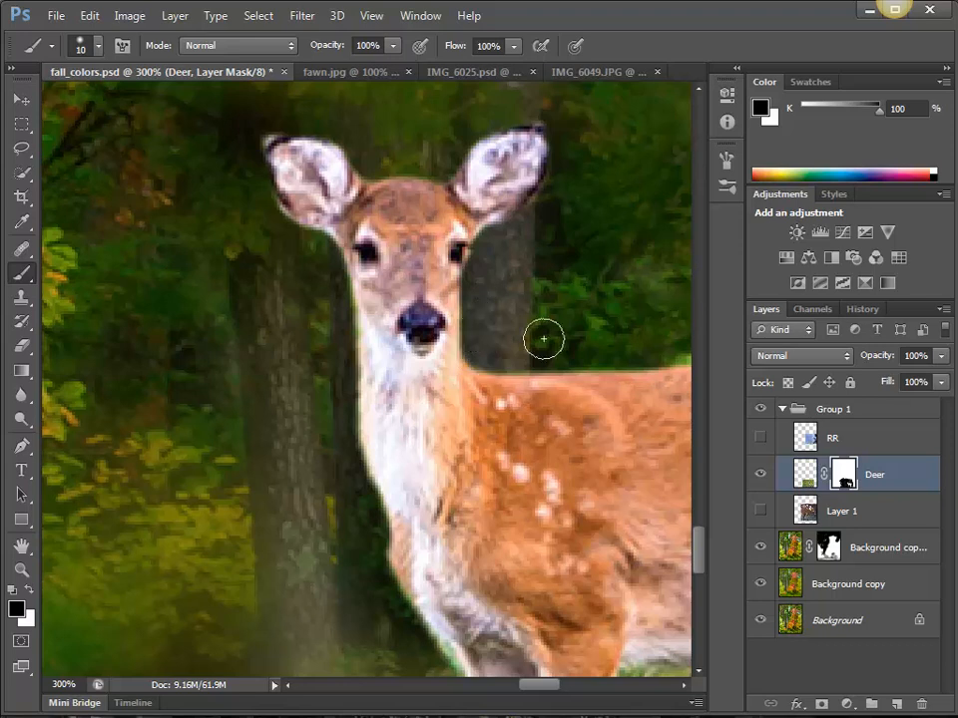
# - Paint a straight black stroke on the Deer mask along the top of the fawn's back toward the rump
pyautogui.press('space')
pyautogui.moveTo(624, 421); pyautogui.dragTo(334, 431)
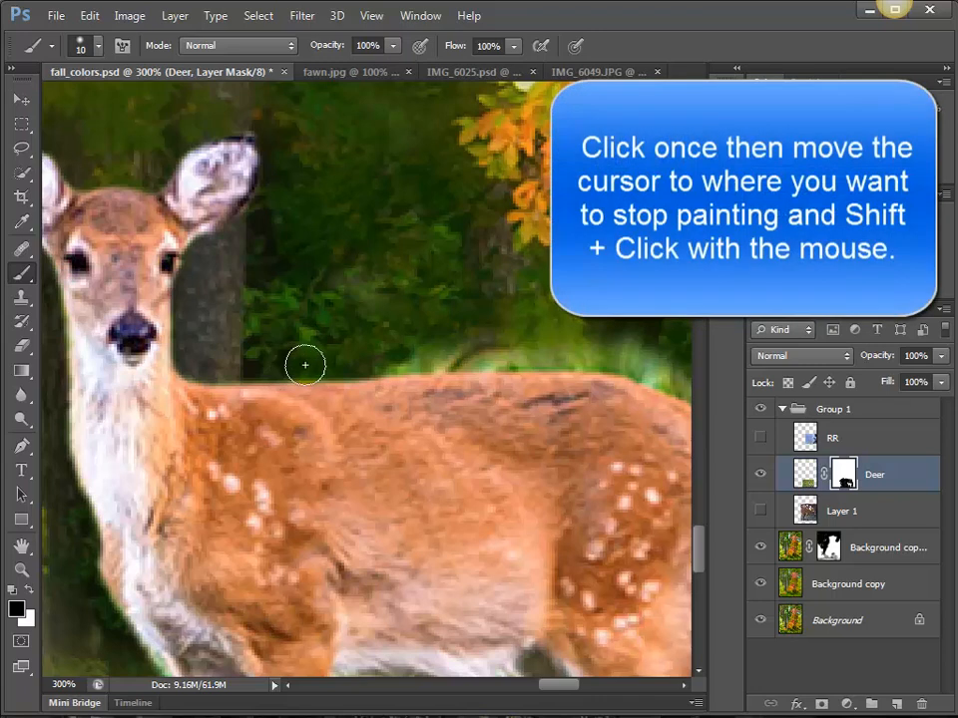
pyautogui.keyDown('shift'); pyautogui.click(568, 363); pyautogui.keyUp('shift')
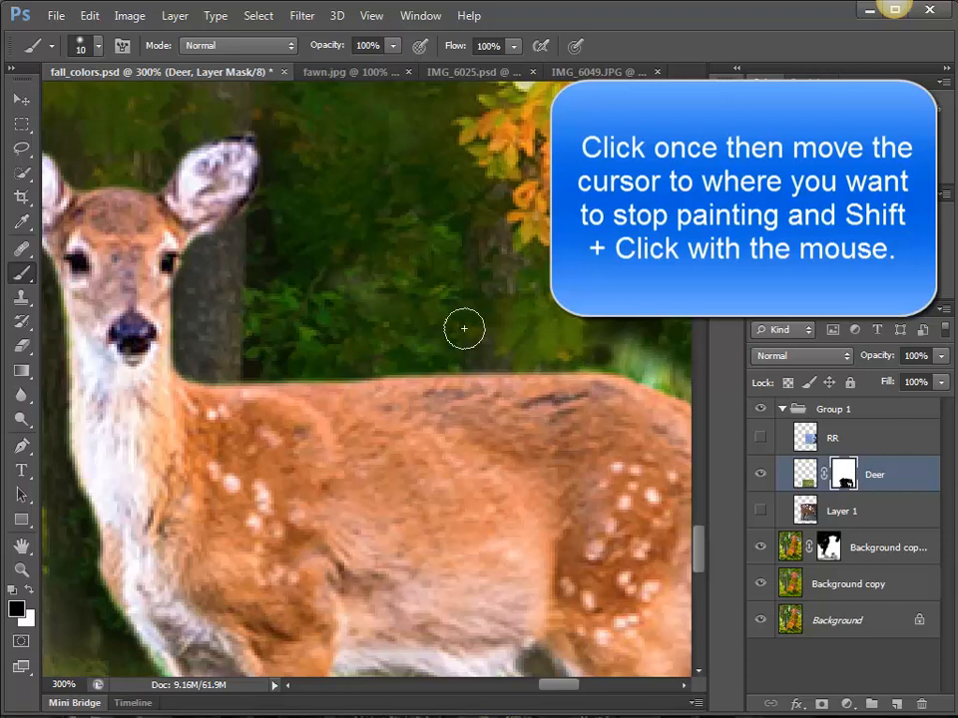
pyautogui.moveTo(578, 387)
pyautogui.mouseDown()
pyautogui.moveTo(312, 386)
pyautogui.moveTo(354, 351)
pyautogui.moveTo(379, 352)
pyautogui.moveTo(496, 402)
pyautogui.mouseUp()
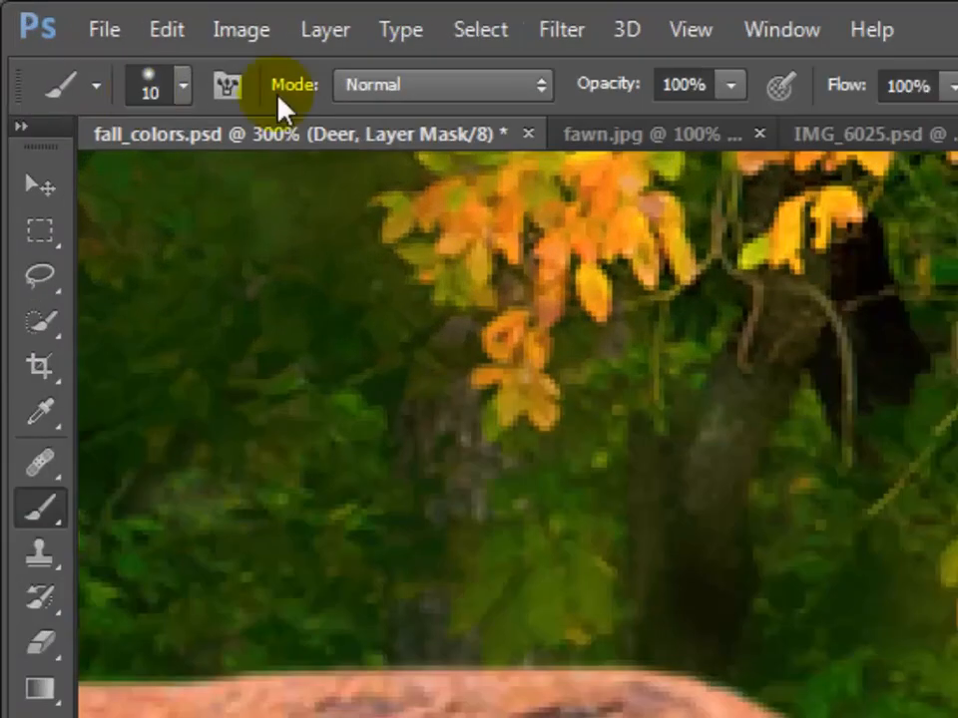
# - Set the brush hardness to 0% and softly paint black on the Deer mask along the fawn's rump
pyautogui.click(100, 46)
pyautogui.moveTo(153, 280); pyautogui.dragTo(60, 280)
pyautogui.press('Return')
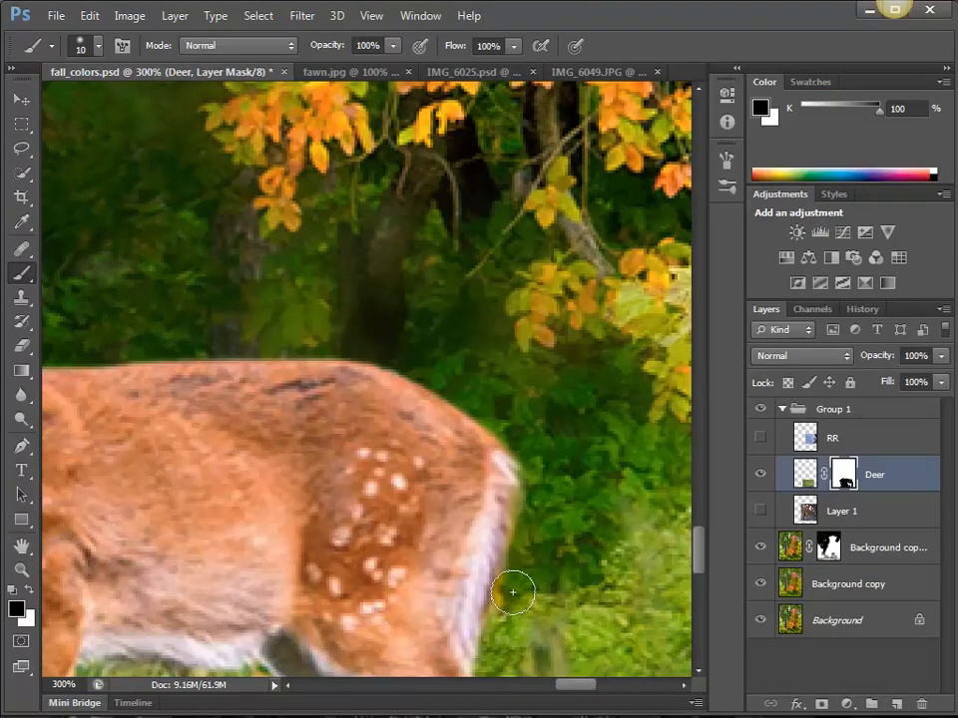
# - Increase the brush hardness and paint black on the Deer mask along the rear edge of the hind leg
pyautogui.scroll(-5, 513, 593)
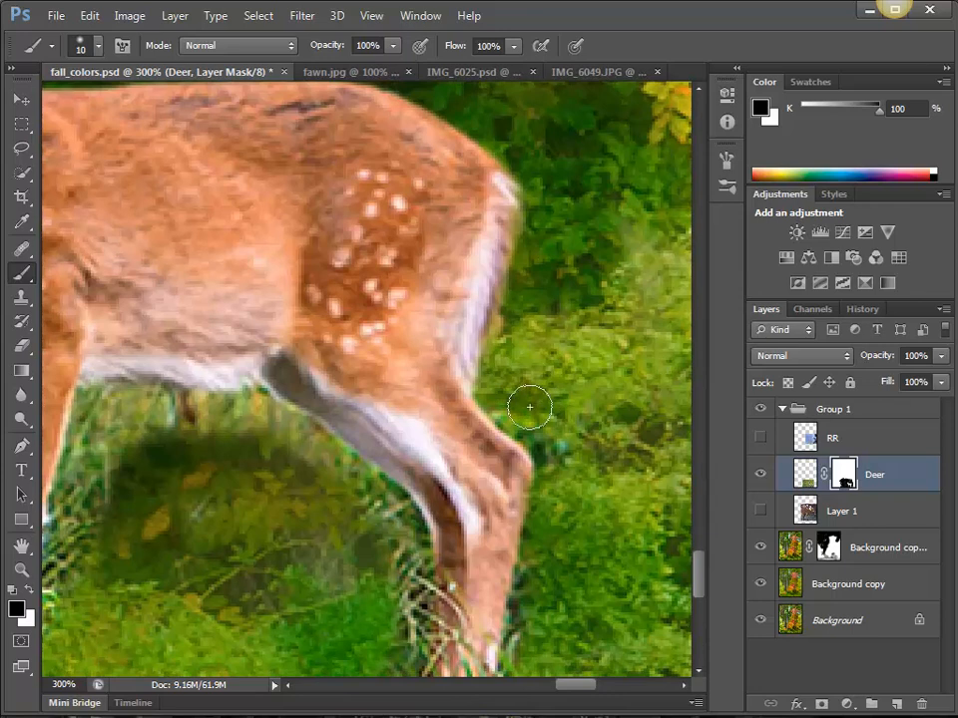
pyautogui.click(82, 45)
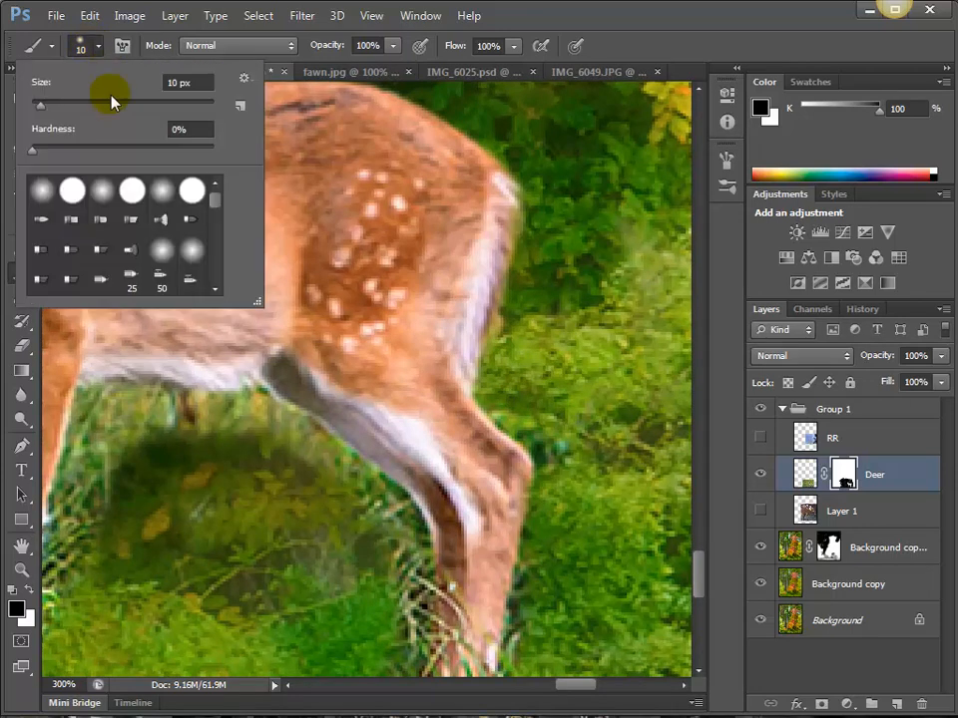
pyautogui.click(93, 150)
pyautogui.press('Return')
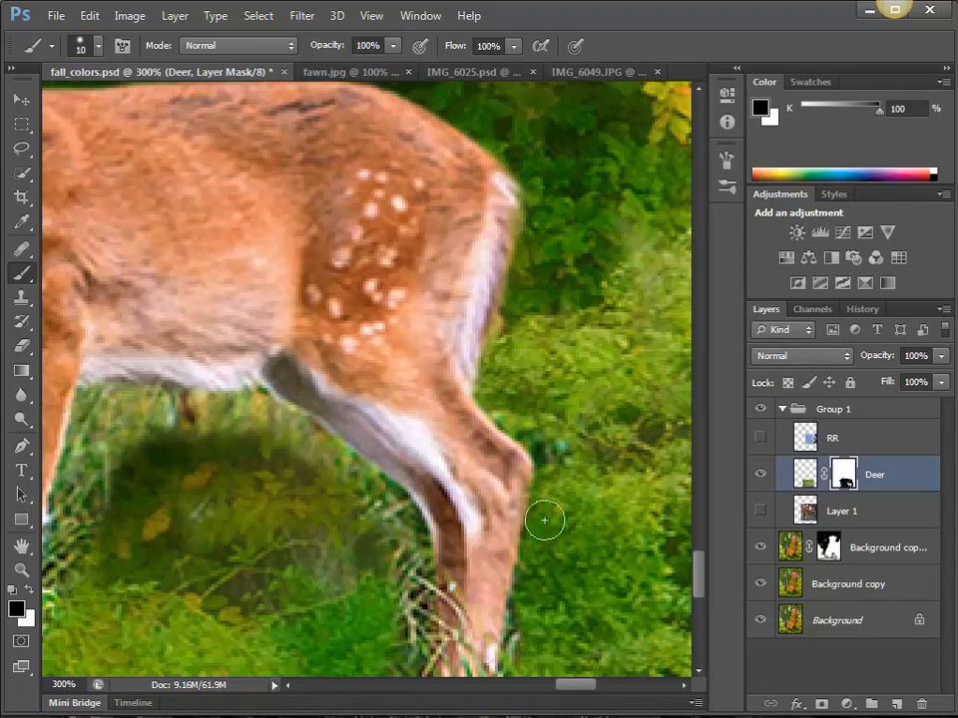
pyautogui.moveTo(556, 466)
pyautogui.mouseDown()
pyautogui.moveTo(536, 436)
pyautogui.moveTo(509, 419)
pyautogui.moveTo(545, 457)
pyautogui.mouseUp()
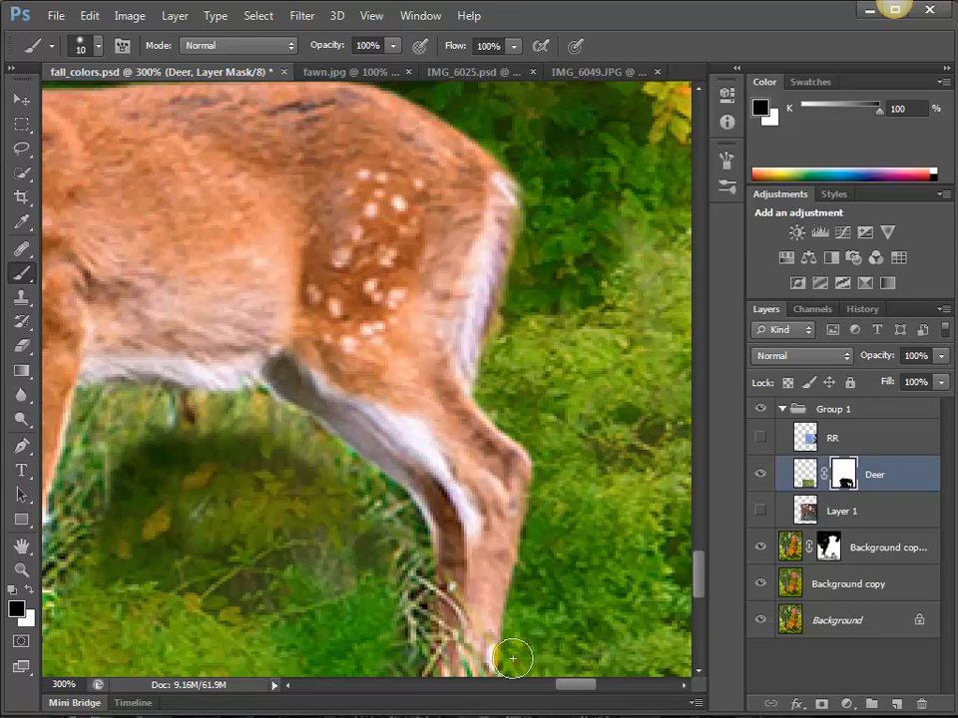
# - Paint black on the Deer mask along the inner side of the hind leg, from the grass by the hoof up to the belly
pyautogui.press('space')
pyautogui.moveTo(549, 598)
pyautogui.mouseDown()
pyautogui.moveTo(564, 422)
pyautogui.moveTo(523, 455)
pyautogui.moveTo(520, 488)
pyautogui.moveTo(538, 529)
pyautogui.mouseUp()
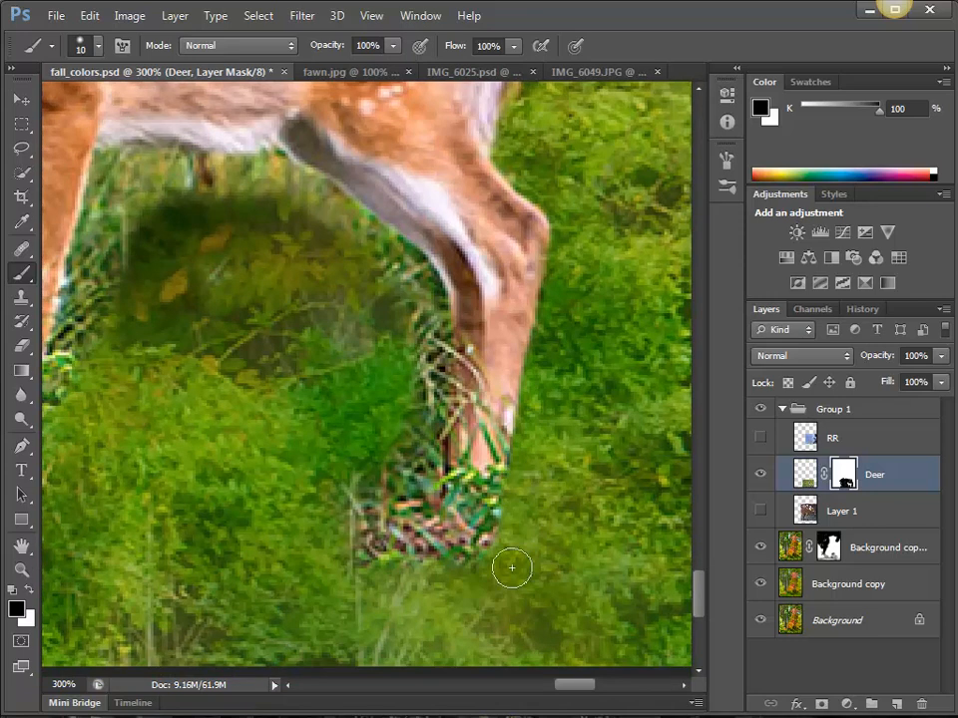
pyautogui.moveTo(434, 313)
pyautogui.mouseDown()
pyautogui.moveTo(440, 434)
pyautogui.moveTo(436, 496)
pyautogui.moveTo(419, 520)
pyautogui.moveTo(413, 466)
pyautogui.mouseUp()
pyautogui.moveTo(424, 361)
pyautogui.mouseDown()
pyautogui.moveTo(415, 292)
pyautogui.moveTo(399, 268)
pyautogui.moveTo(413, 266)
pyautogui.moveTo(306, 178)
pyautogui.moveTo(359, 219)
pyautogui.moveTo(302, 186)
pyautogui.moveTo(397, 245)
pyautogui.moveTo(424, 279)
pyautogui.moveTo(402, 258)
pyautogui.moveTo(420, 270)
pyautogui.moveTo(426, 315)
pyautogui.mouseUp()
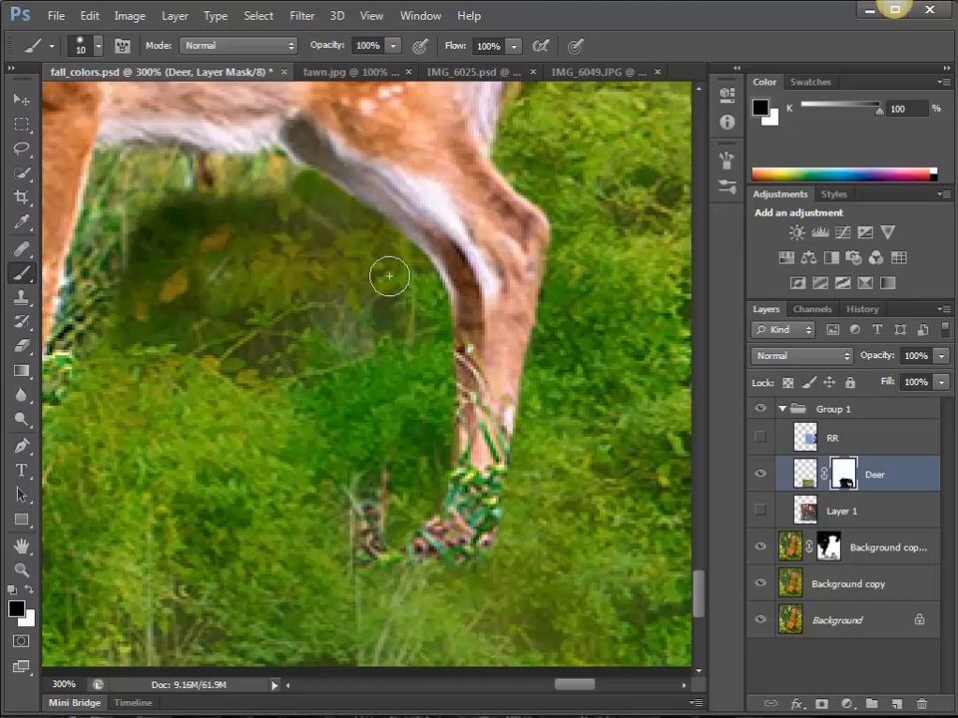
pyautogui.moveTo(296, 176); pyautogui.dragTo(275, 162)
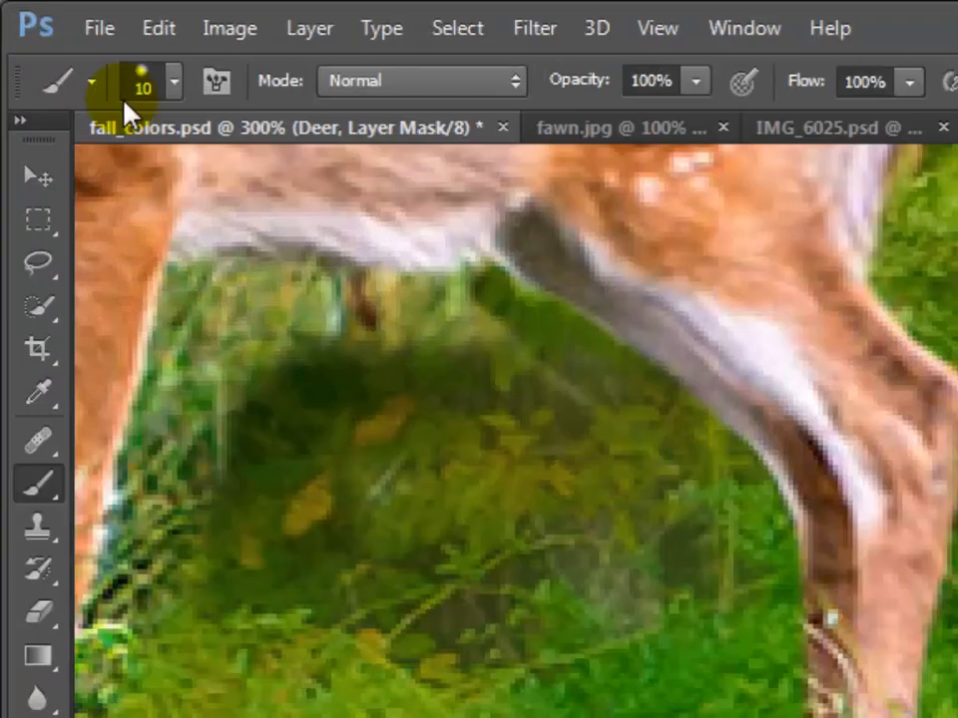
# - Set the brush hardness to 0% and paint black on the Deer mask along the underside of the fawn's belly
pyautogui.click(124, 100)
pyautogui.moveTo(165, 265); pyautogui.dragTo(27, 270)
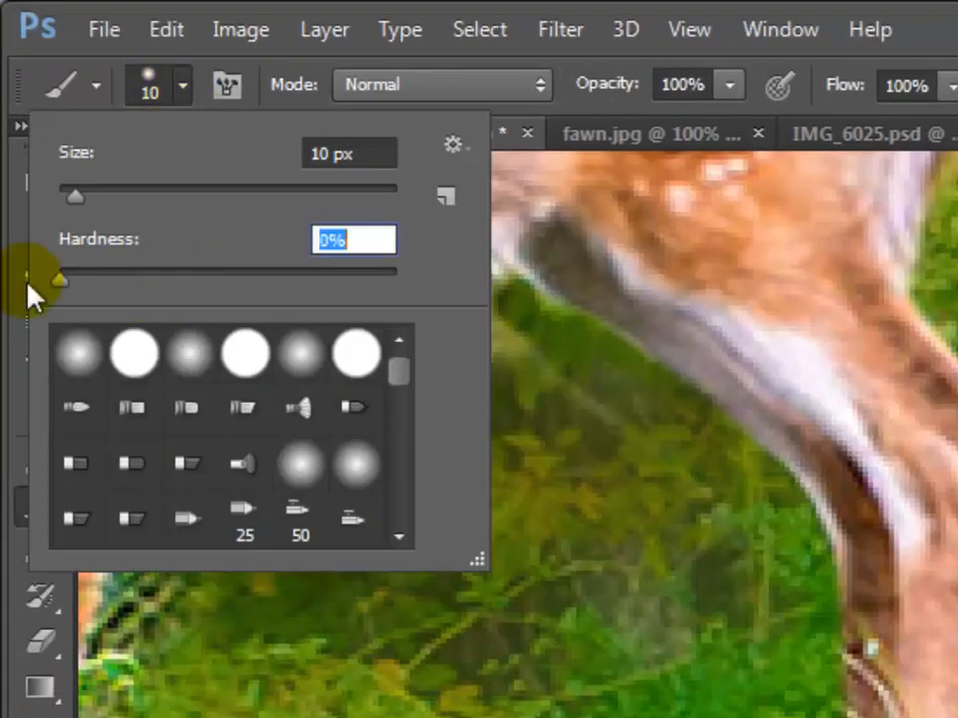
pyautogui.click(552, 559)
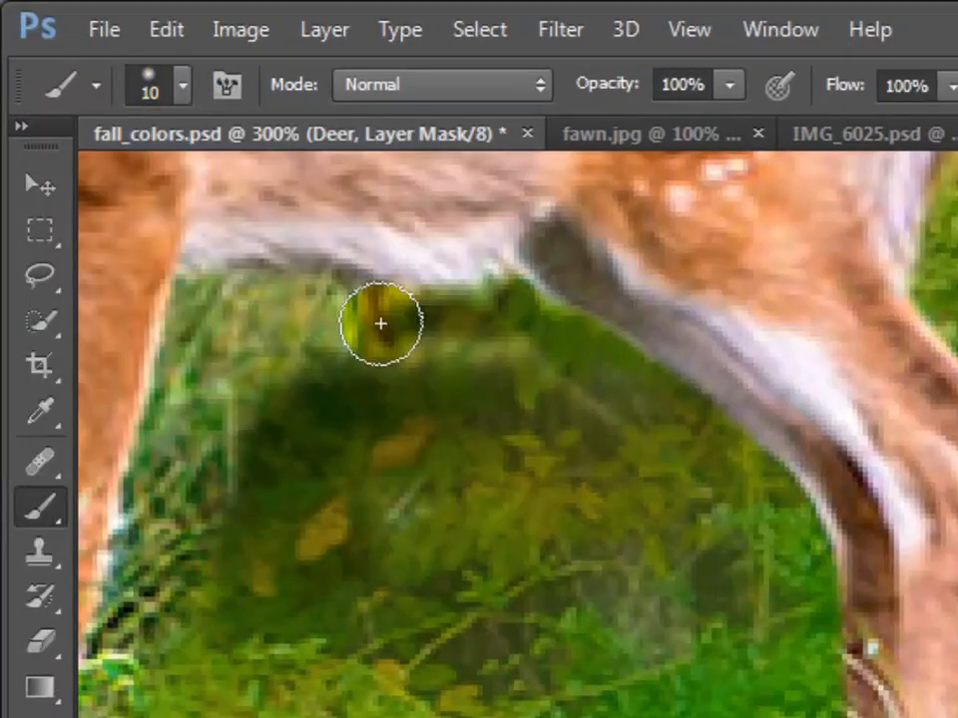
pyautogui.moveTo(380, 324)
pyautogui.mouseDown()
pyautogui.moveTo(435, 308)
pyautogui.moveTo(263, 295)
pyautogui.moveTo(327, 287)
pyautogui.moveTo(292, 280)
pyautogui.moveTo(219, 285)
pyautogui.moveTo(190, 349)
pyautogui.moveTo(188, 308)
pyautogui.moveTo(199, 403)
pyautogui.moveTo(228, 360)
pyautogui.moveTo(327, 345)
pyautogui.mouseUp()
# - Set the brush hardness to 29% and paint black on the Deer mask along the front leg's rear edge and beneath the belly
pyautogui.click(182, 87)
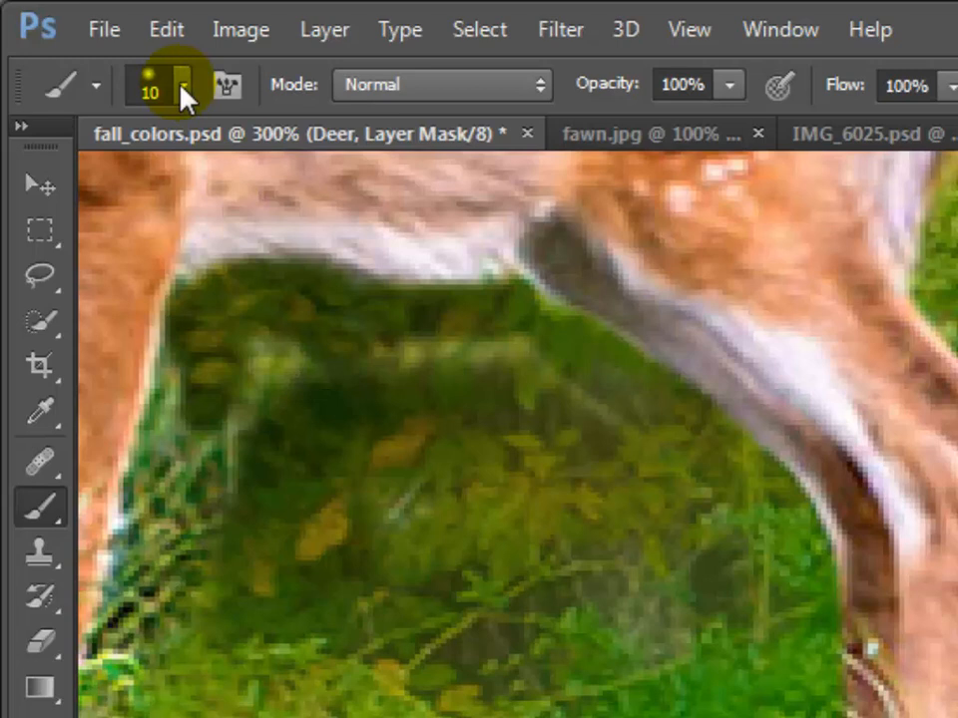
pyautogui.click(160, 273)
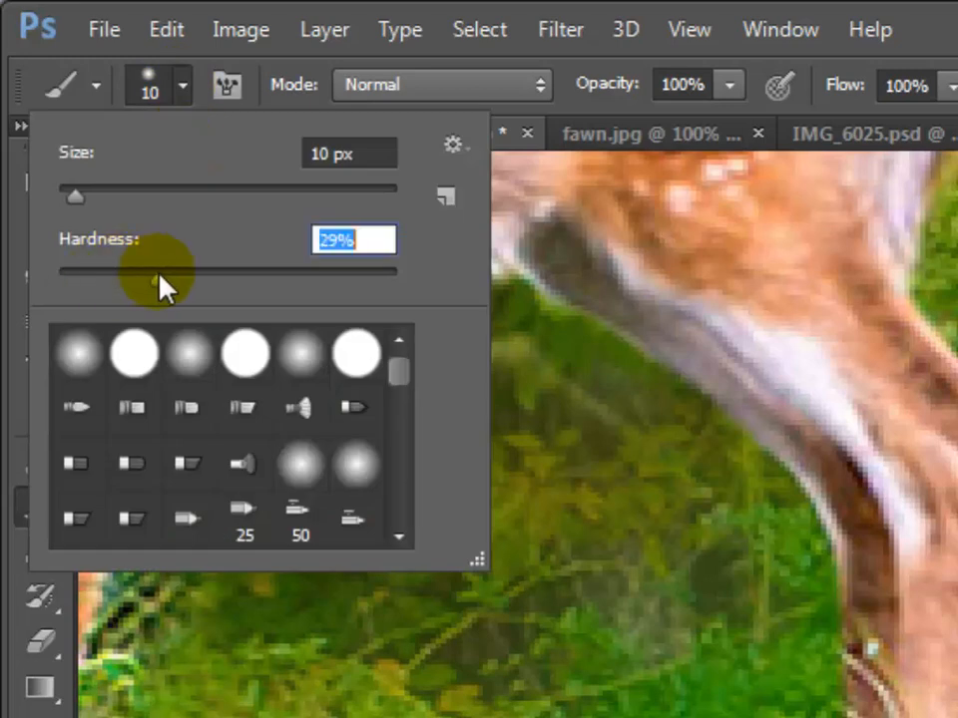
pyautogui.press('Return')
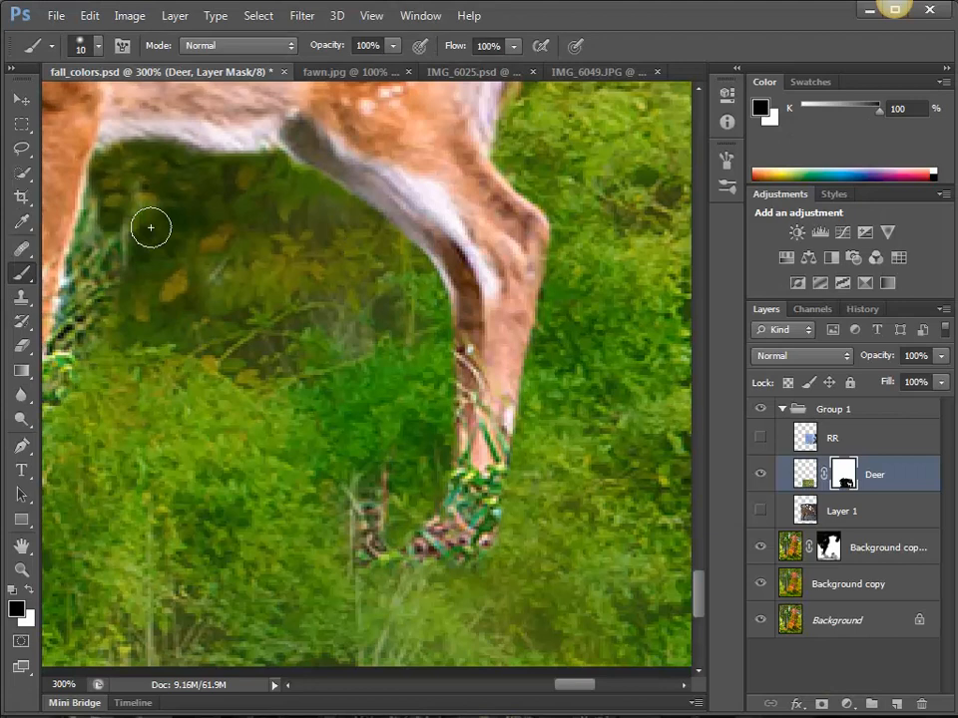
pyautogui.moveTo(151, 227)
pyautogui.mouseDown()
pyautogui.moveTo(110, 205)
pyautogui.moveTo(96, 169)
pyautogui.moveTo(64, 363)
pyautogui.moveTo(128, 306)
pyautogui.mouseUp()
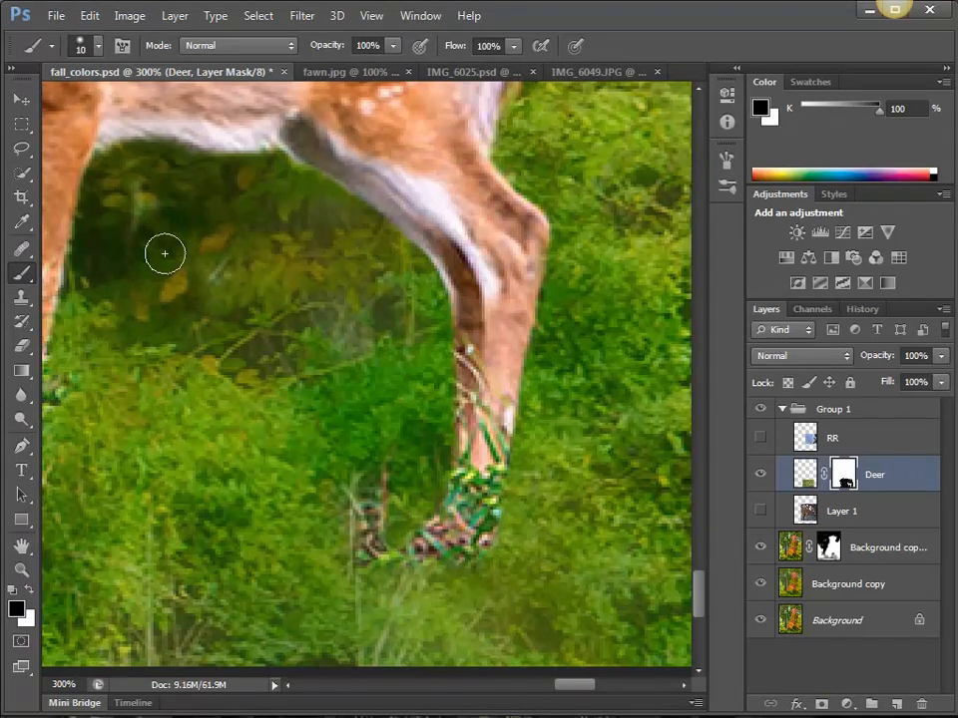
pyautogui.moveTo(165, 254)
pyautogui.mouseDown()
pyautogui.moveTo(152, 199)
pyautogui.moveTo(134, 237)
pyautogui.mouseUp()
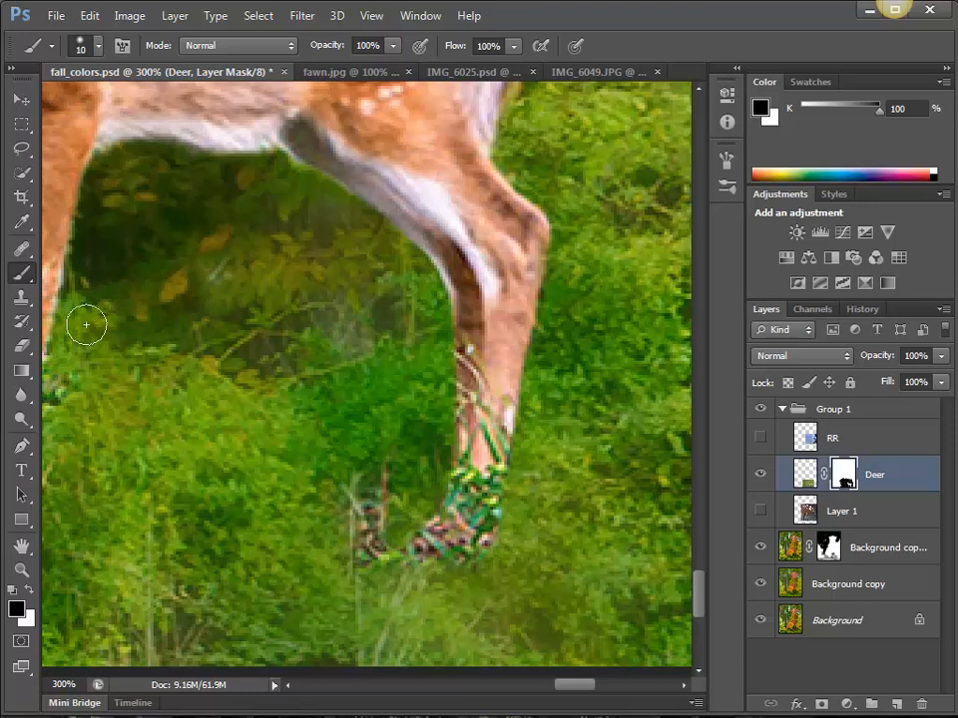
pyautogui.click(224, 273)
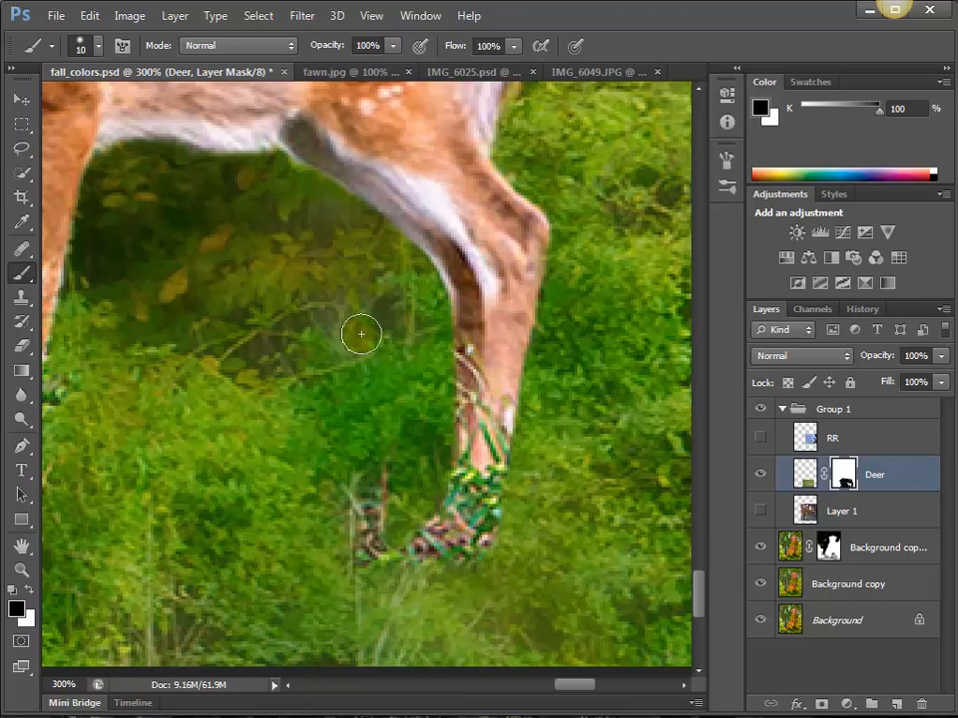
# - Paint black on the Deer mask over the leftover grass in front of the hind hoof and around the front hooves
pyautogui.moveTo(372, 482)
pyautogui.mouseDown()
pyautogui.moveTo(386, 538)
pyautogui.moveTo(360, 579)
pyautogui.mouseUp()
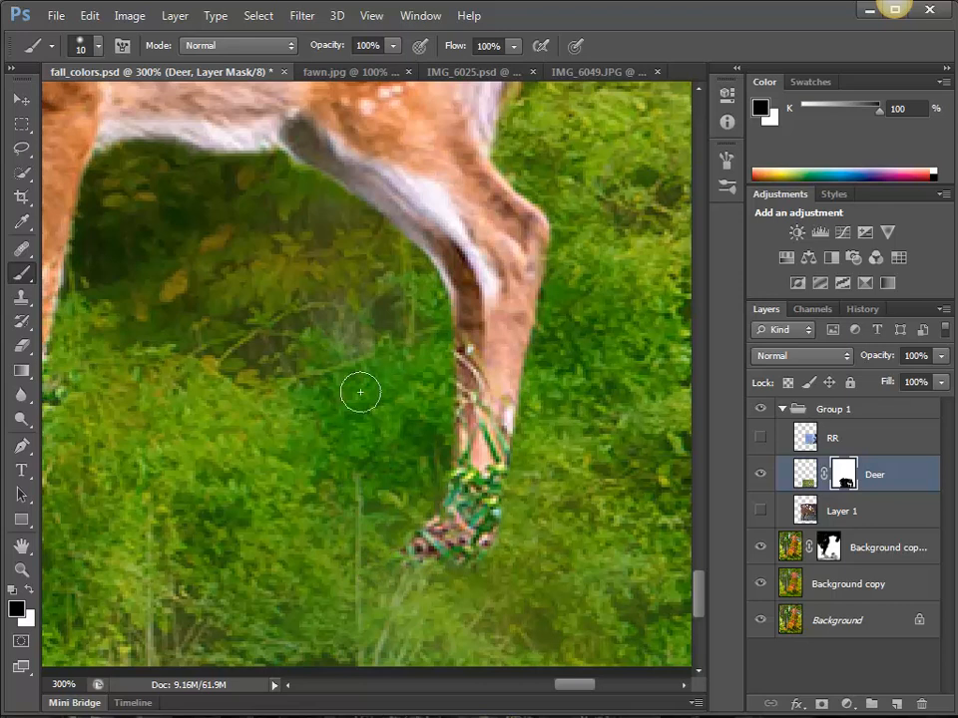
pyautogui.moveTo(322, 446); pyautogui.dragTo(532, 421)
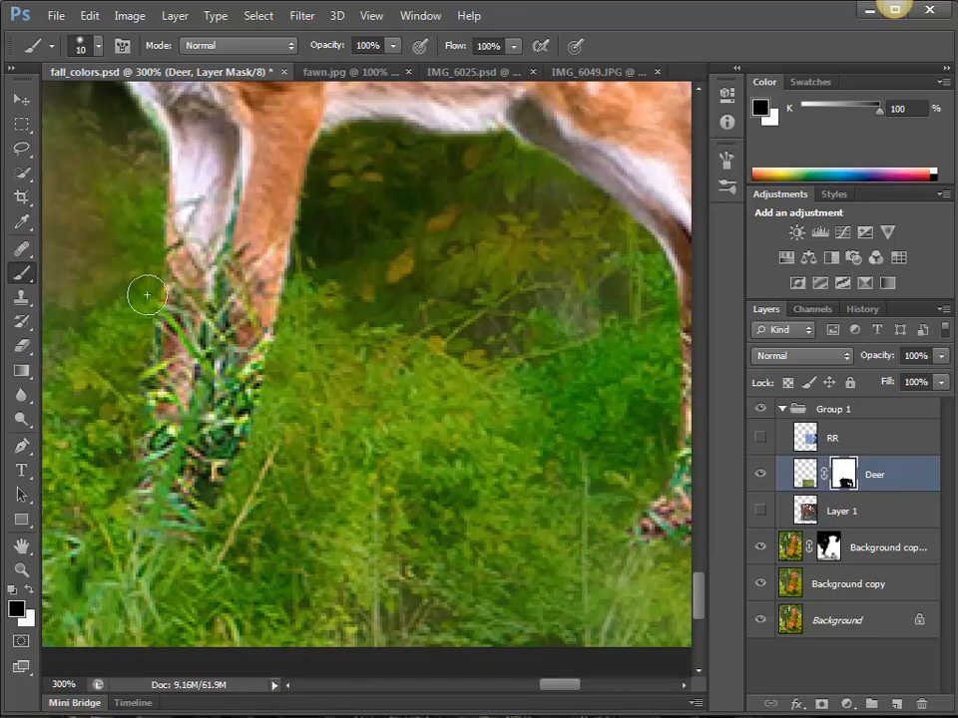
pyautogui.moveTo(138, 523); pyautogui.dragTo(179, 533)
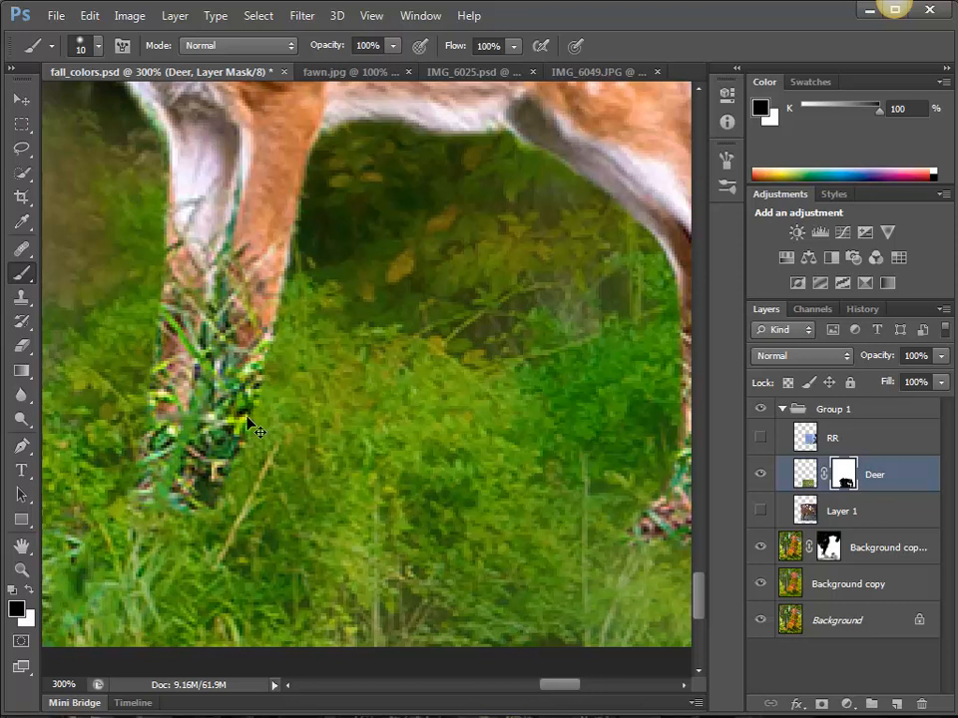
# - Try the masked deer in a higher position further right, in front of the yellow foliage
pyautogui.hotkey('ctrl', '-')
pyautogui.hotkey('ctrl', '-')
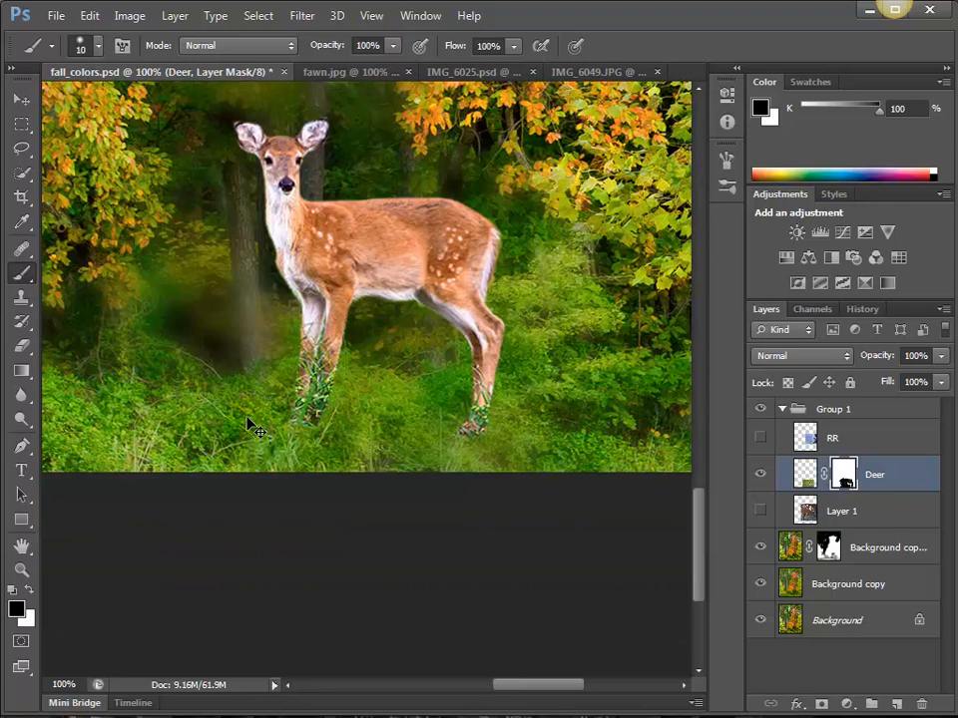
pyautogui.hotkey('ctrl', '-')
pyautogui.hotkey('ctrl', '-')
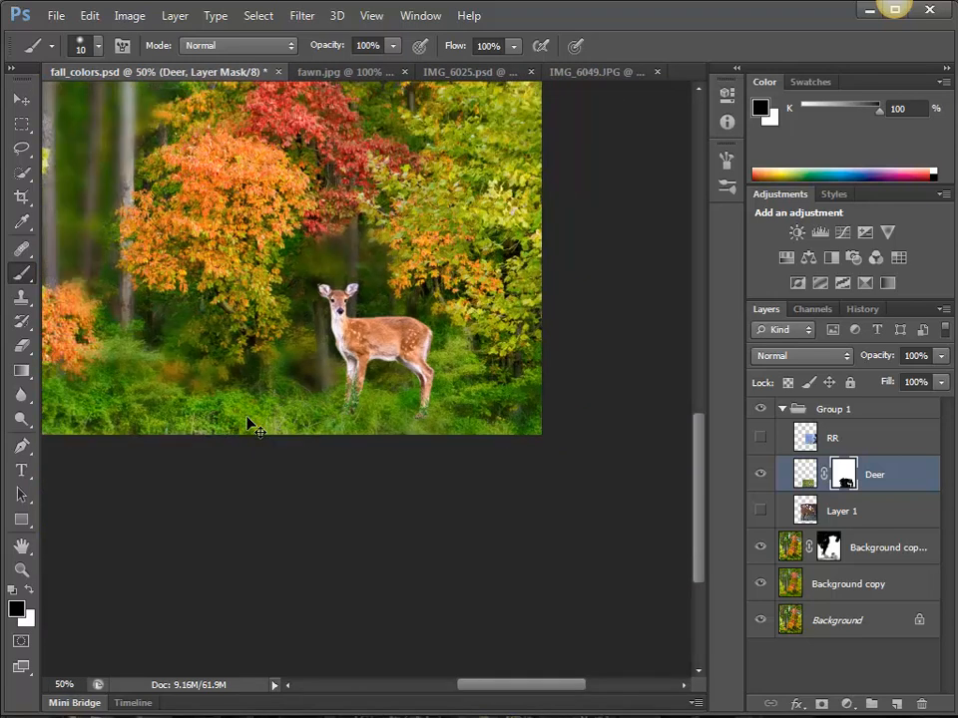
pyautogui.hotkey('ctrl', '-')
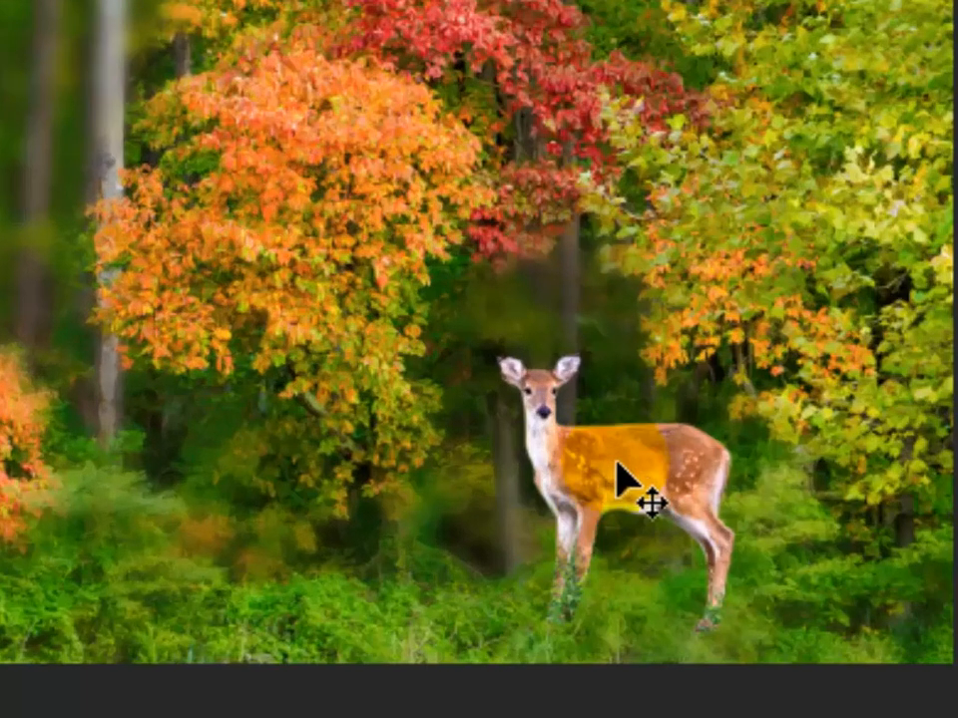
pyautogui.moveTo(616, 478)
pyautogui.mouseDown()
pyautogui.moveTo(646, 466)
pyautogui.moveTo(639, 415)
pyautogui.moveTo(639, 461)
pyautogui.moveTo(612, 501)
pyautogui.mouseUp()
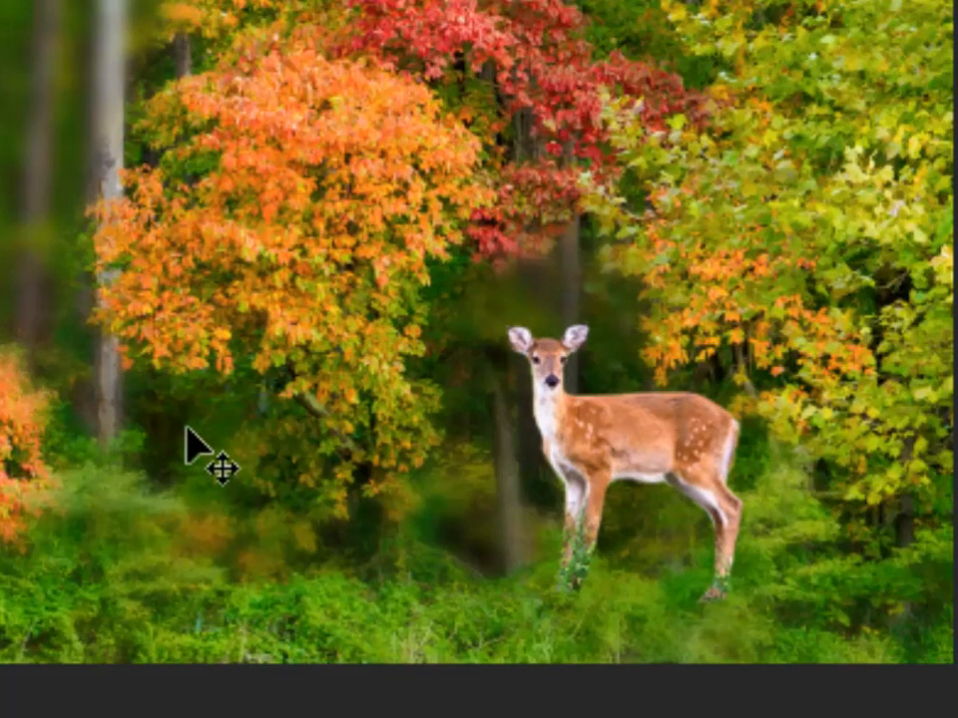
pyautogui.moveTo(662, 496); pyautogui.dragTo(749, 448)
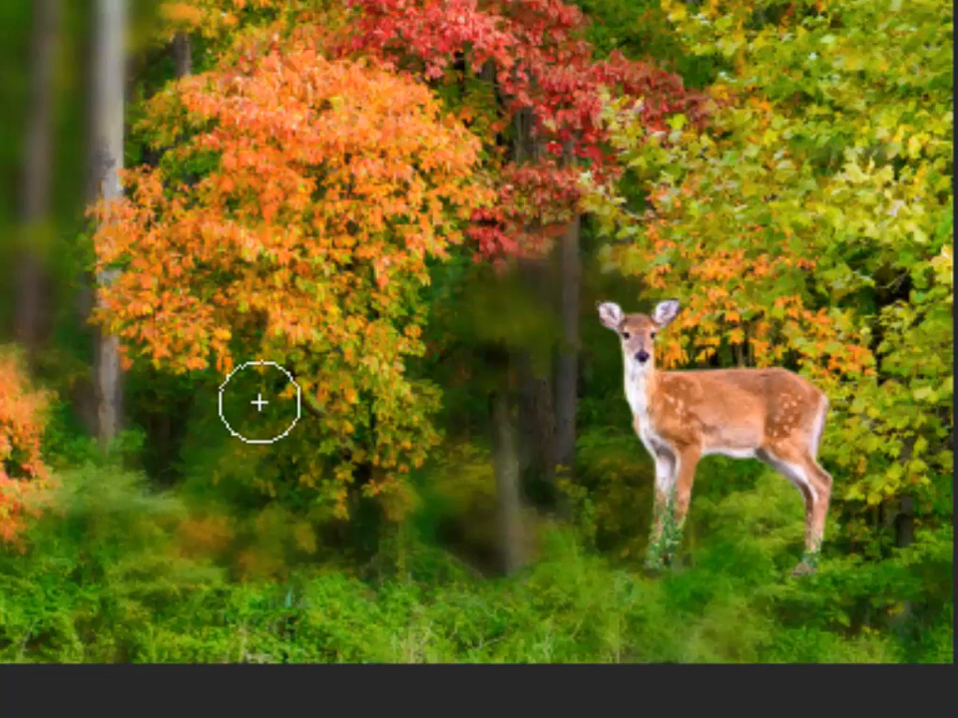
# - Enlarge the brush and move the deer down and left so its hooves stand near the image's lower edge
pyautogui.press(']')
pyautogui.press(']')
pyautogui.press(']')
pyautogui.press(']')
pyautogui.press(']')
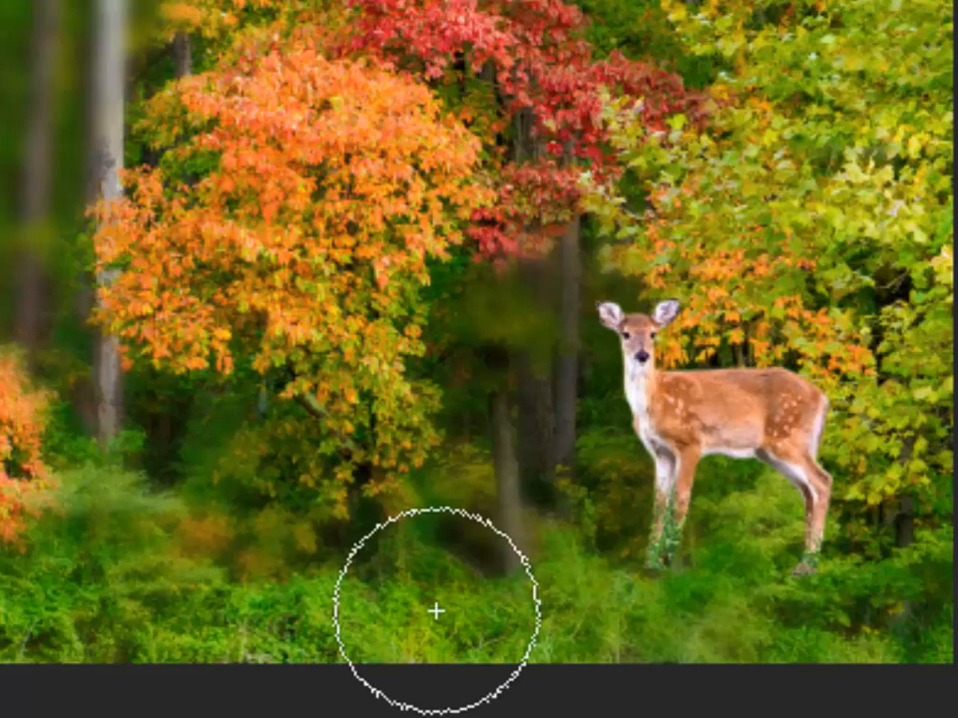
pyautogui.press('v')
pyautogui.moveTo(645, 509)
pyautogui.mouseDown()
pyautogui.moveTo(582, 509)
pyautogui.moveTo(708, 504)
pyautogui.moveTo(592, 509)
pyautogui.mouseUp()
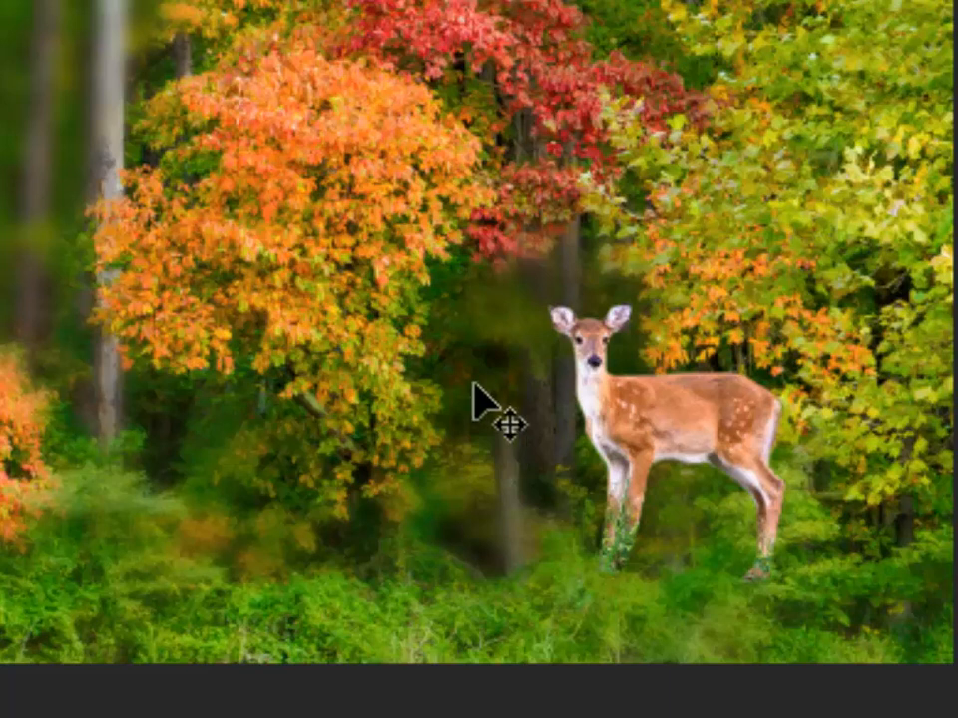
pyautogui.moveTo(659, 460); pyautogui.dragTo(548, 372)
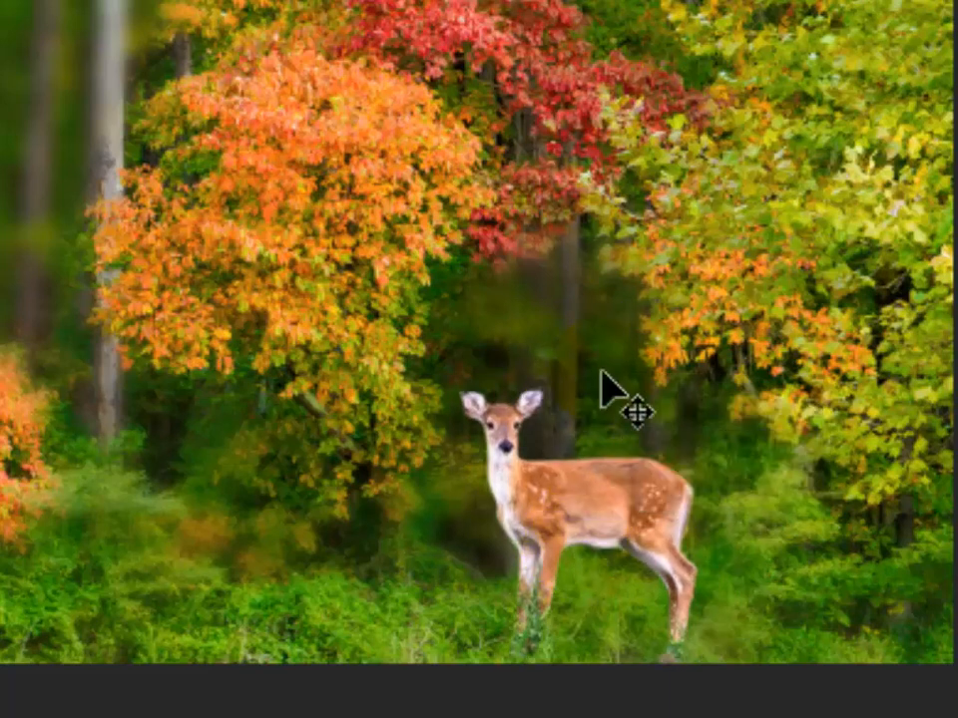
# - Set the brush size to 90 px and move the deer up and left into the grass below the orange tree
pyautogui.press('b')
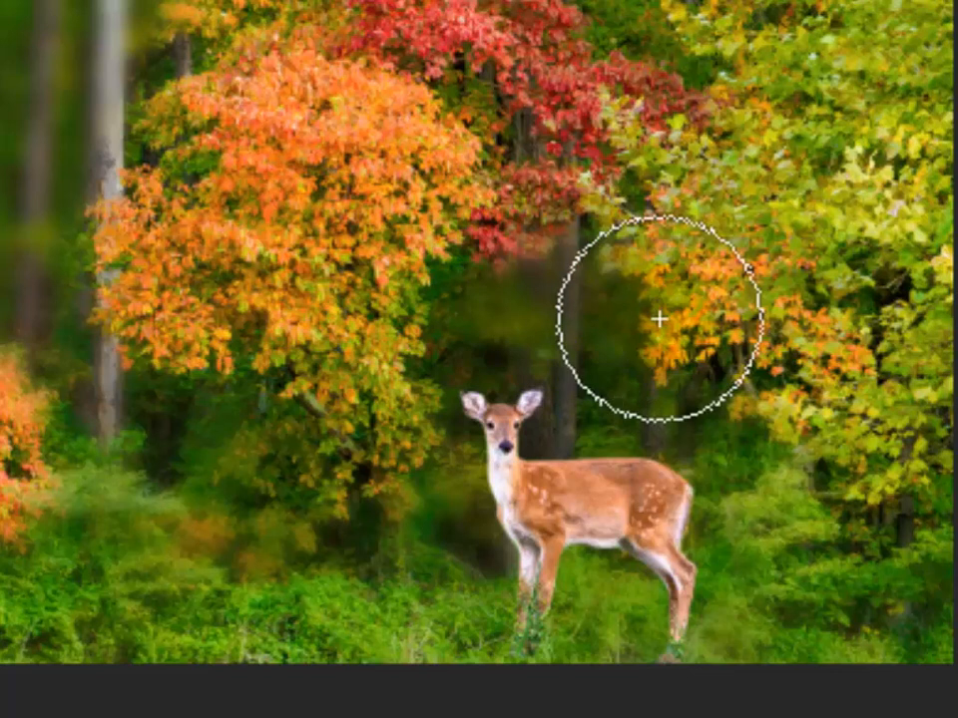
pyautogui.press('[')
pyautogui.press('[')
pyautogui.press('[')
pyautogui.press('[')
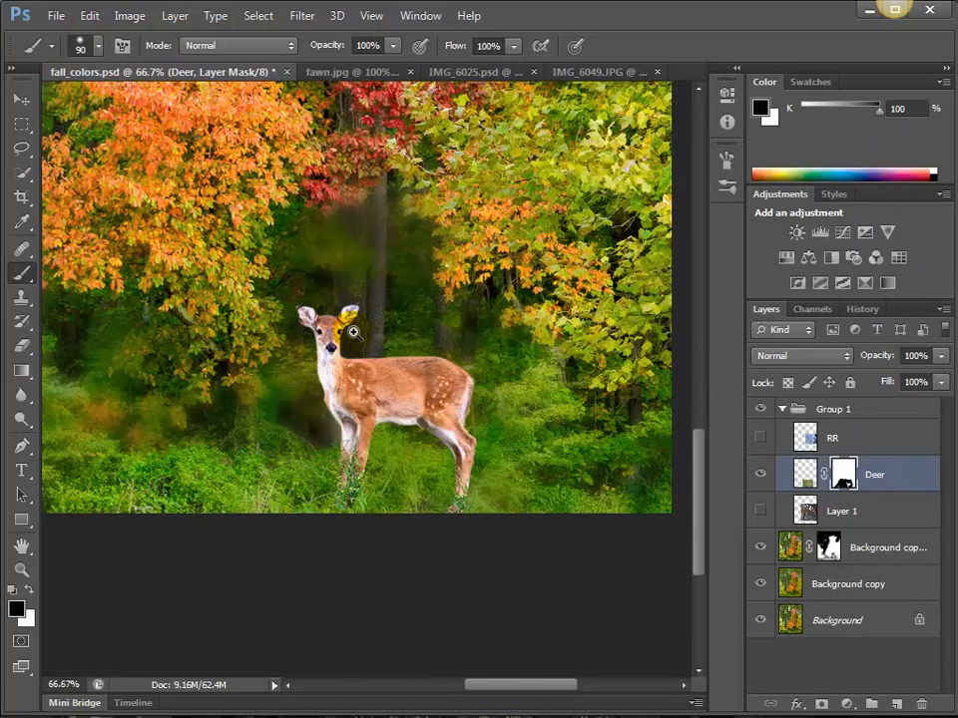
pyautogui.press('v')
pyautogui.moveTo(382, 344); pyautogui.dragTo(342, 303)
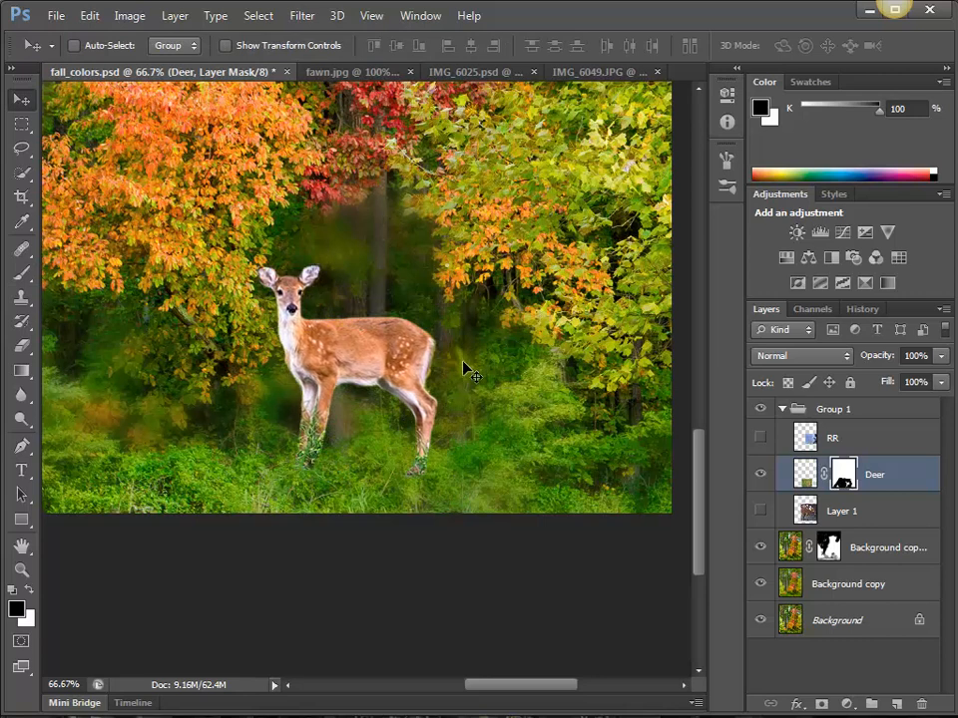
# - Move the masked deer slightly right and up in front of the tree trunks and reduce the brush size to 50 px
pyautogui.press('b')
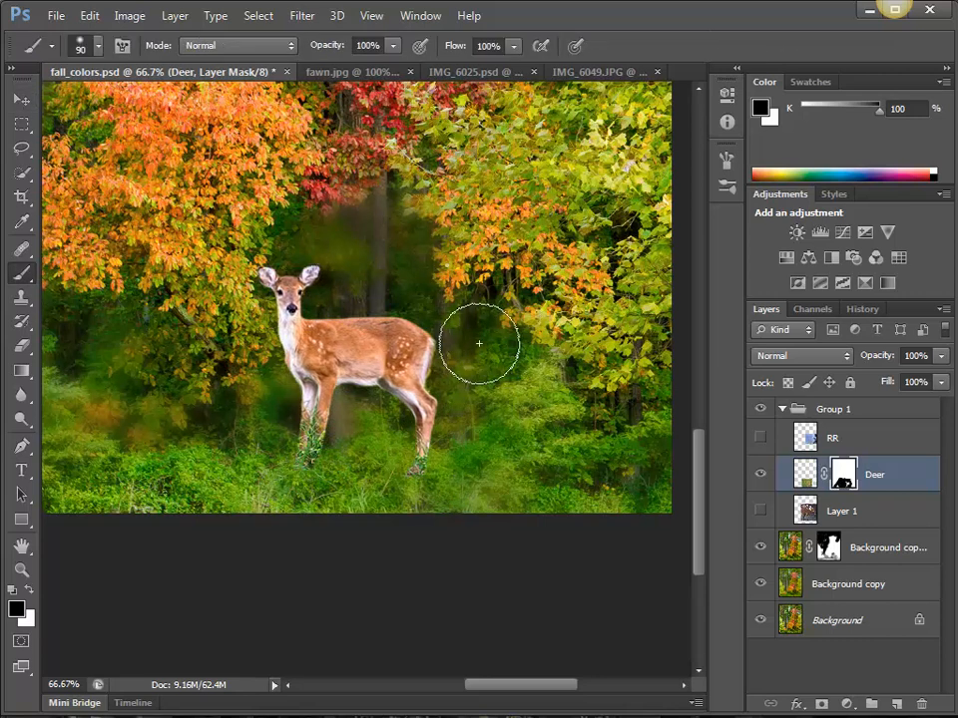
pyautogui.press('v')
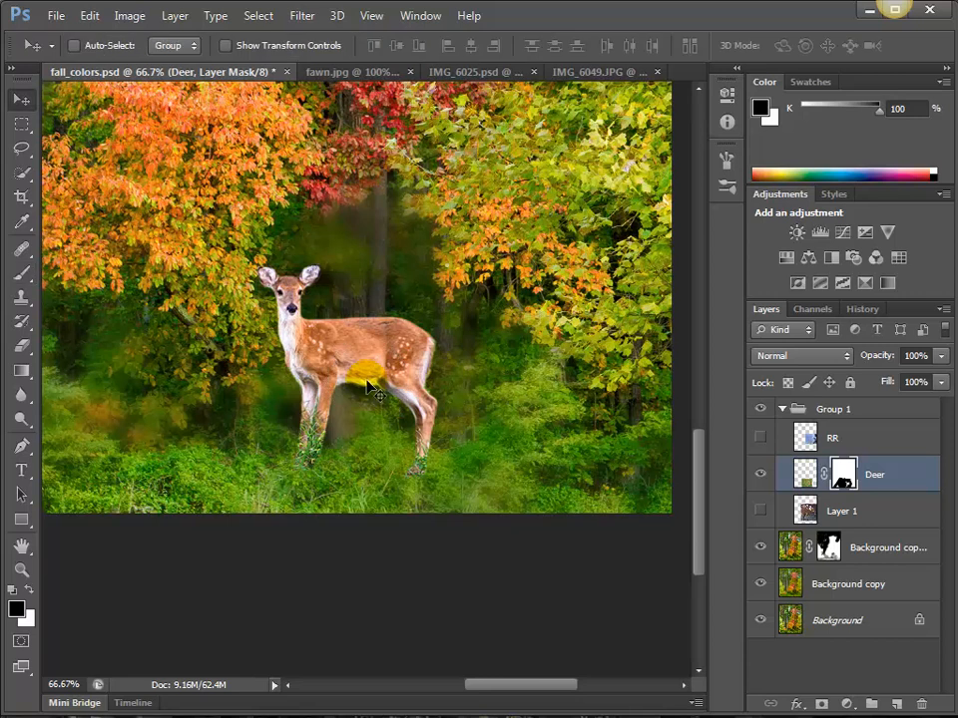
pyautogui.moveTo(367, 387); pyautogui.dragTo(412, 377)
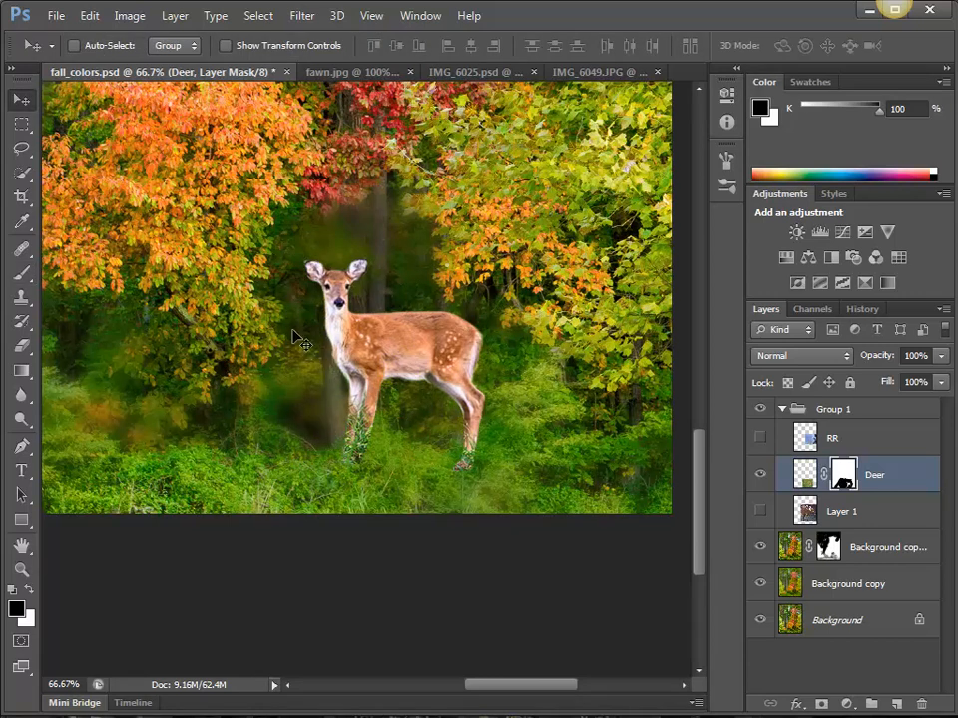
pyautogui.press('b')
pyautogui.press('[')
pyautogui.press('[')
pyautogui.press('[')
pyautogui.press('[')
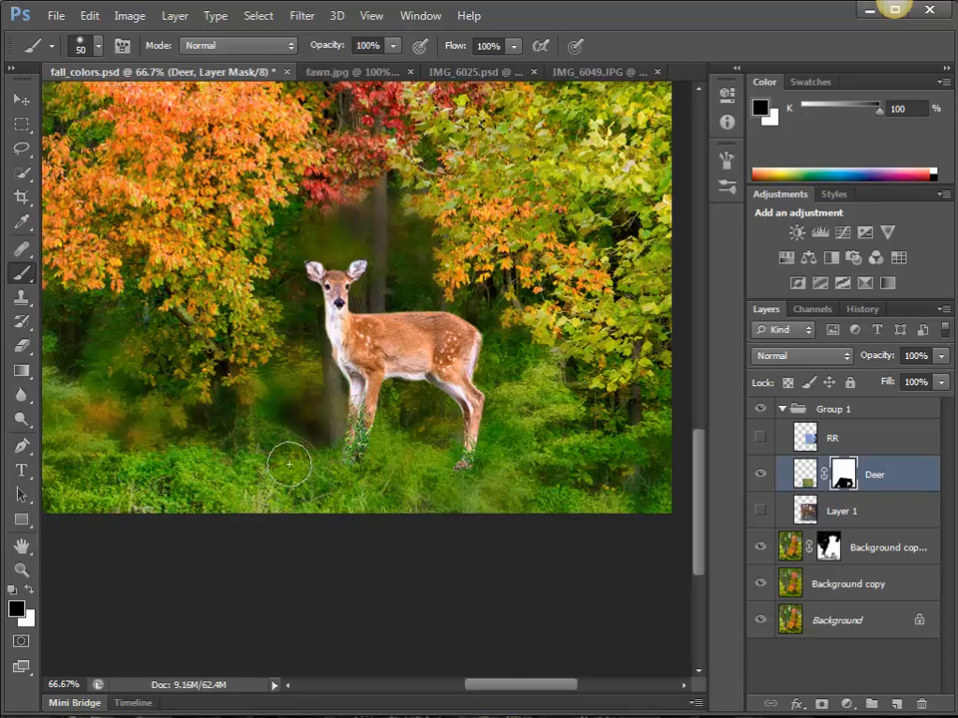
# - Try the masked deer further down and left, with its legs below the image's lower edge
pyautogui.press('v')
pyautogui.moveTo(385, 404); pyautogui.dragTo(278, 459)
pyautogui.moveTo(384, 274)
pyautogui.mouseDown()
pyautogui.moveTo(372, 343)
pyautogui.moveTo(359, 357)
pyautogui.moveTo(367, 352)
pyautogui.mouseUp()
pyautogui.press('b')
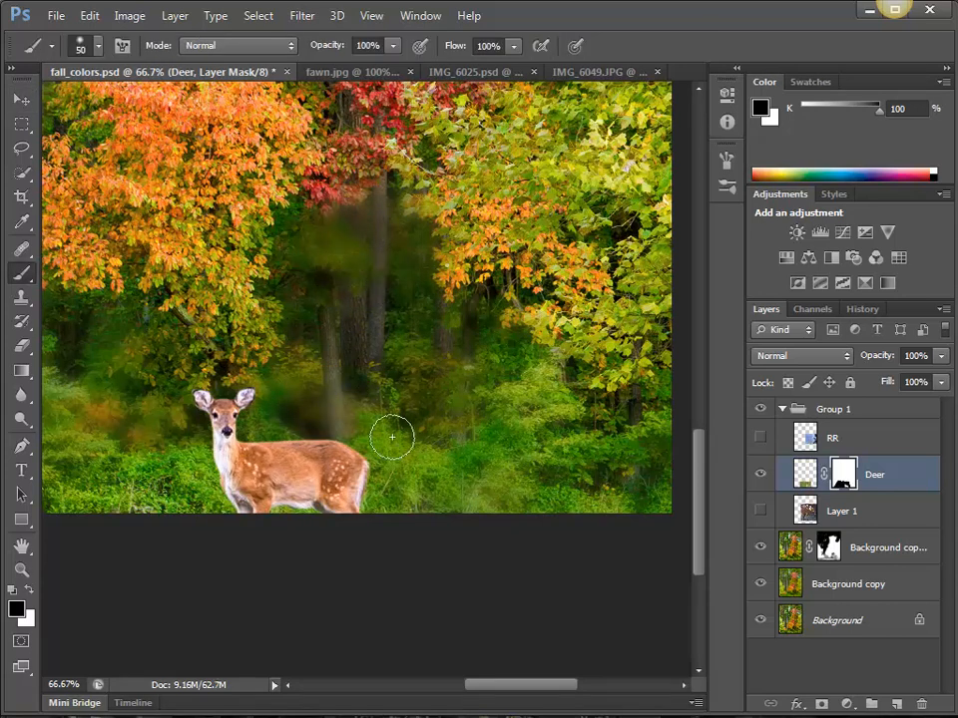
# - Move the deer back up and to the right so its hooves stand at the image's lower edge beneath the yellow foliage
pyautogui.press('v')
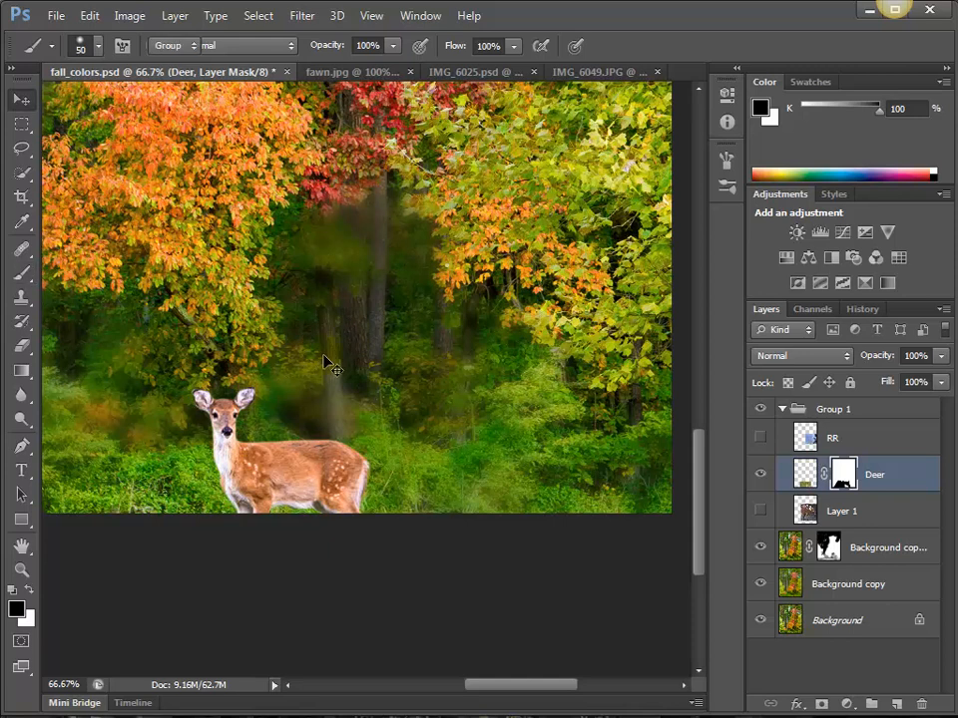
pyautogui.moveTo(327, 363); pyautogui.dragTo(339, 316)
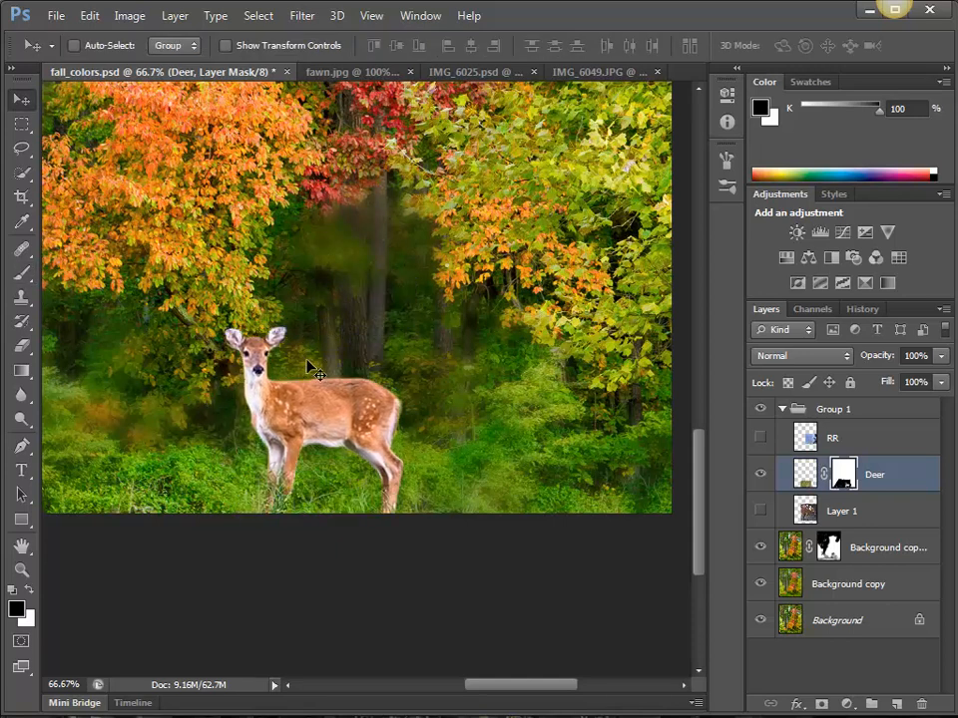
pyautogui.moveTo(307, 362); pyautogui.dragTo(355, 316)
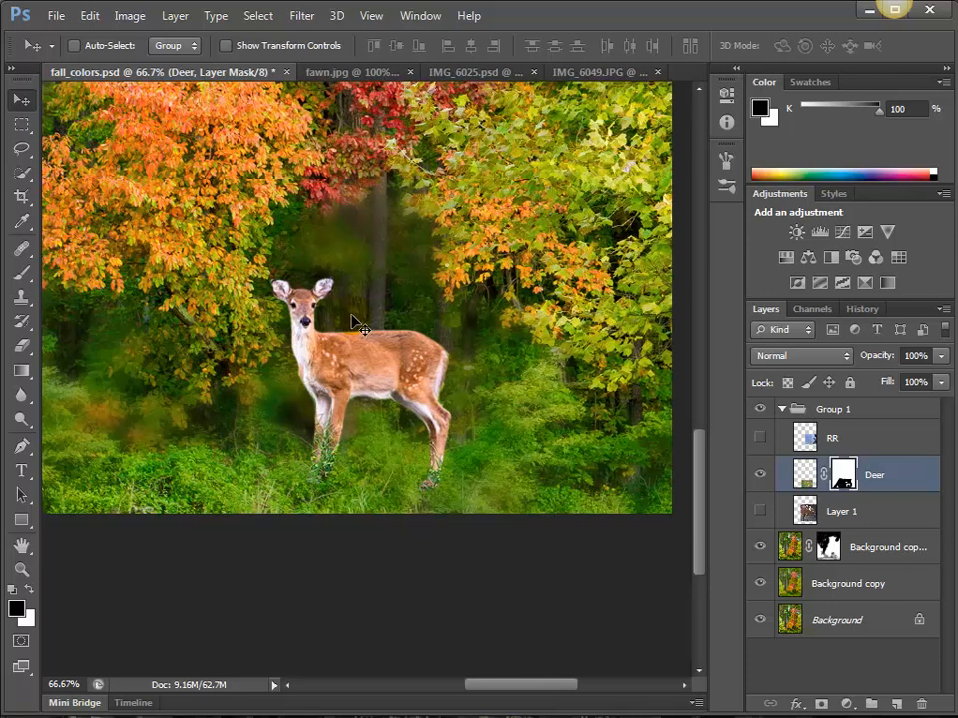
pyautogui.press('b')
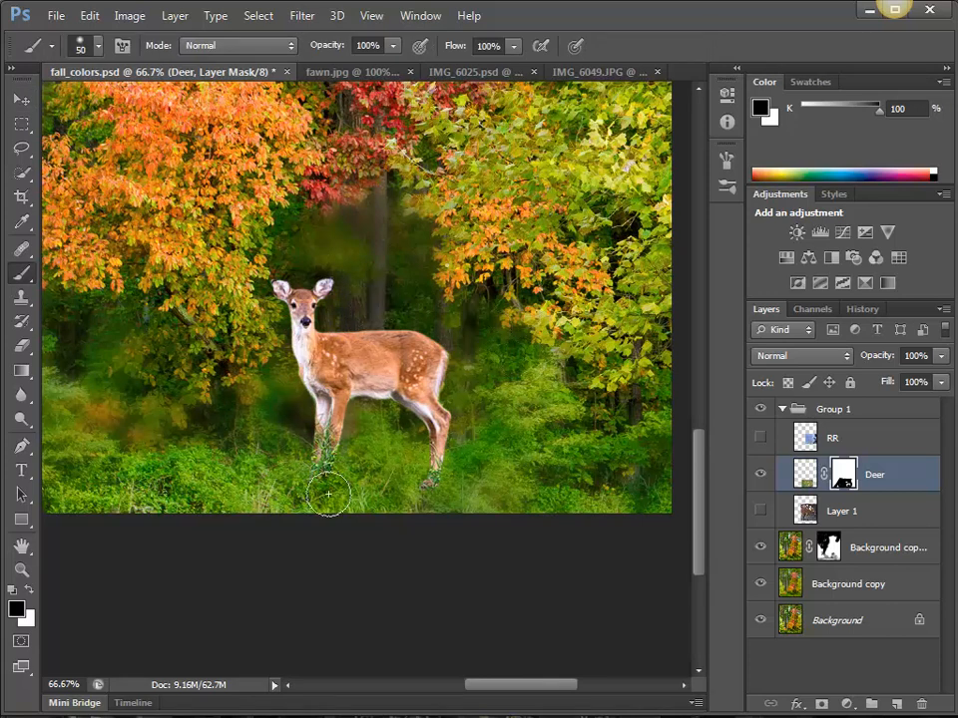
pyautogui.press('v')
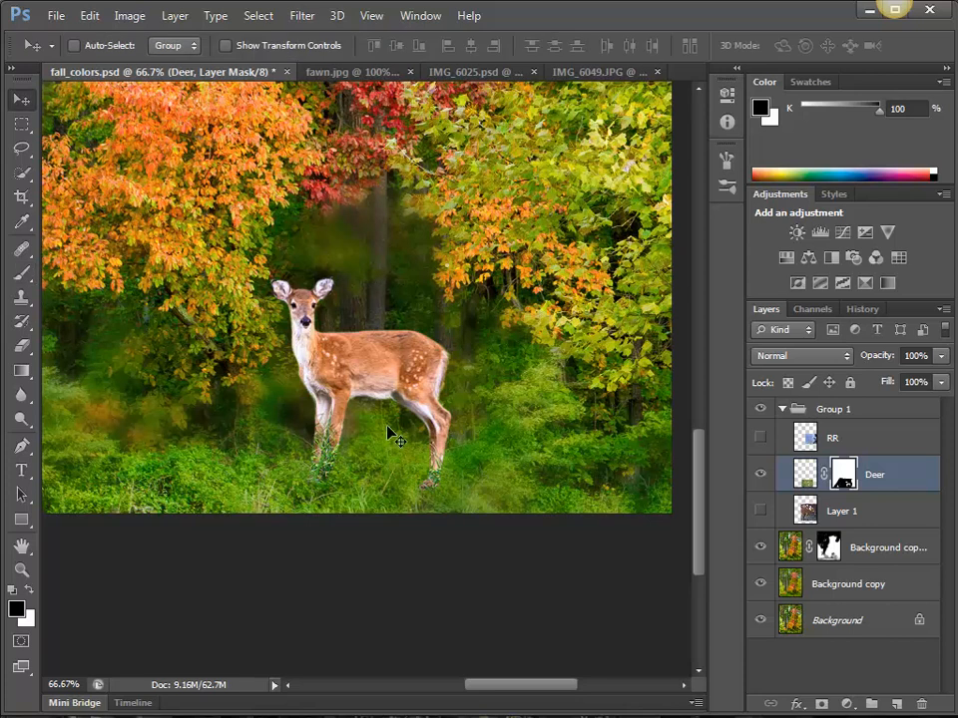
pyautogui.moveTo(388, 431); pyautogui.dragTo(462, 469)
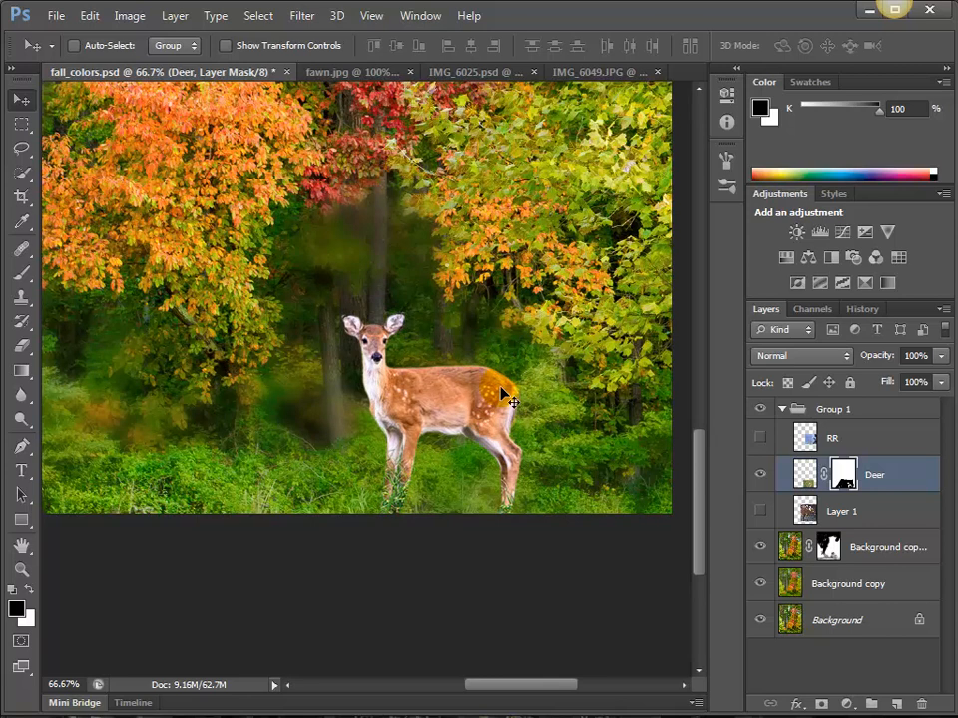
# - Zoom in to 300% on the deer's head, reduce the brush size to 35 px and raise its hardness slightly
pyautogui.click(371, 337)
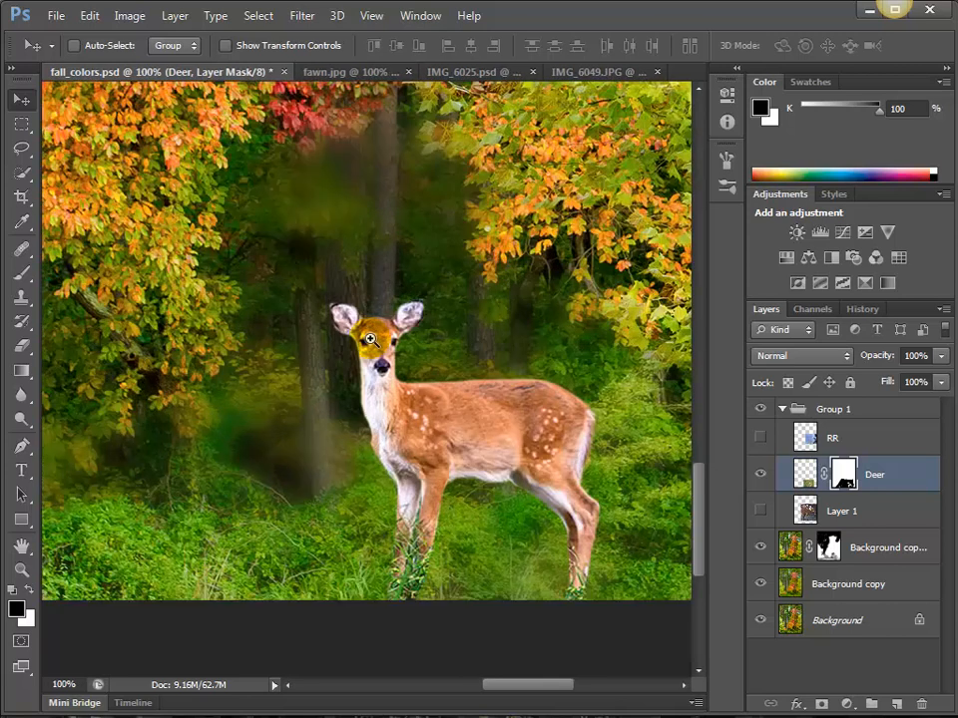
pyautogui.click(371, 337)
pyautogui.click(470, 365)
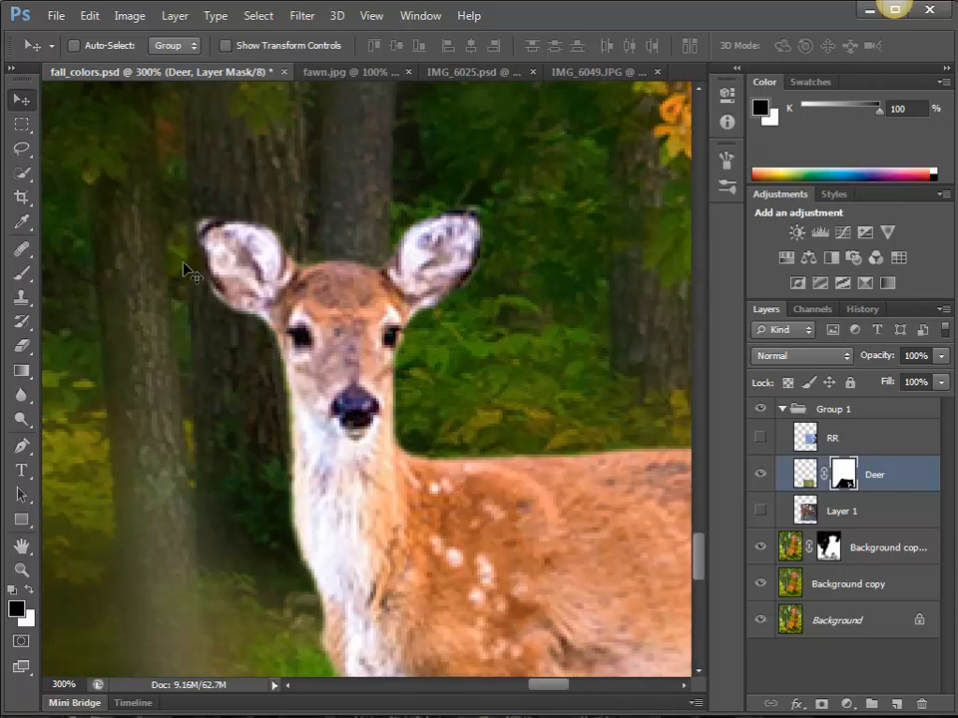
pyautogui.press('b')
pyautogui.press('[')
pyautogui.press('[')
pyautogui.press('[')
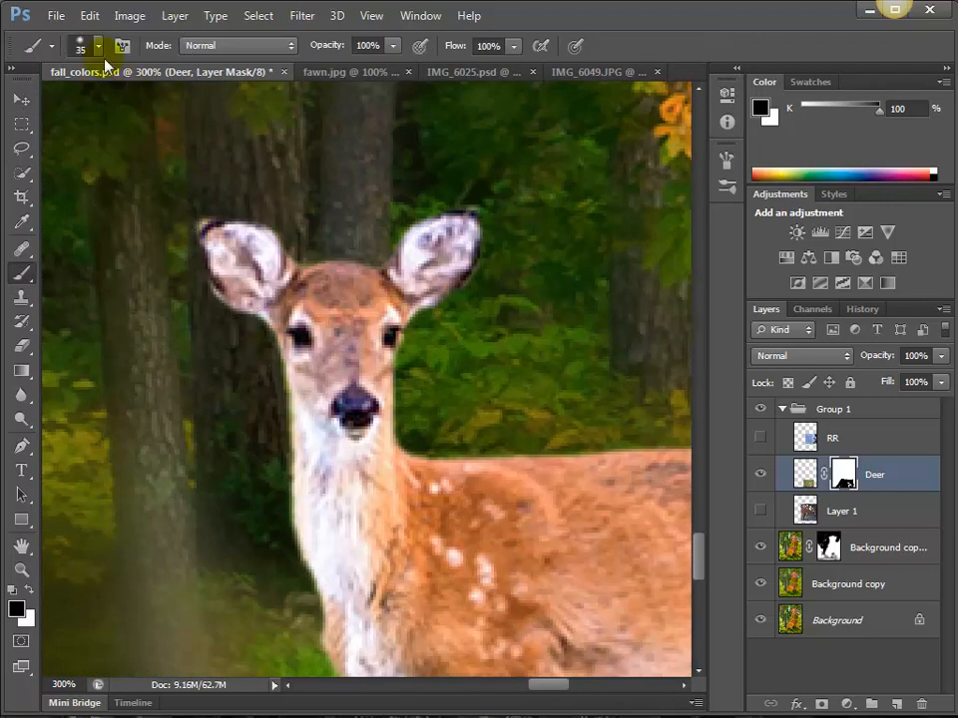
pyautogui.click(98, 47)
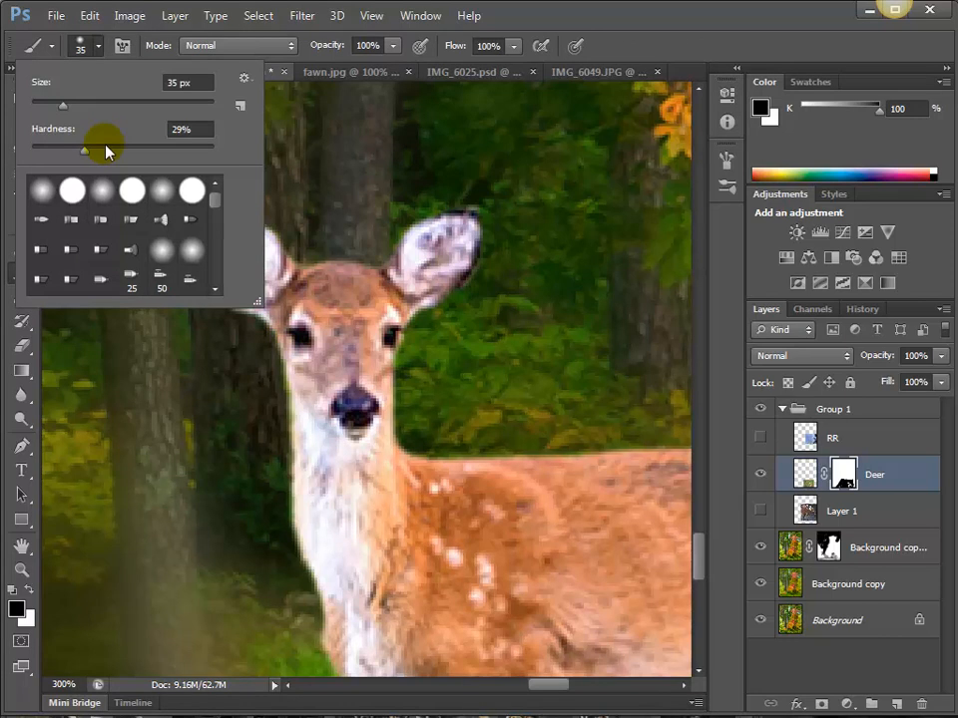
pyautogui.click(106, 148)
pyautogui.press('Return')
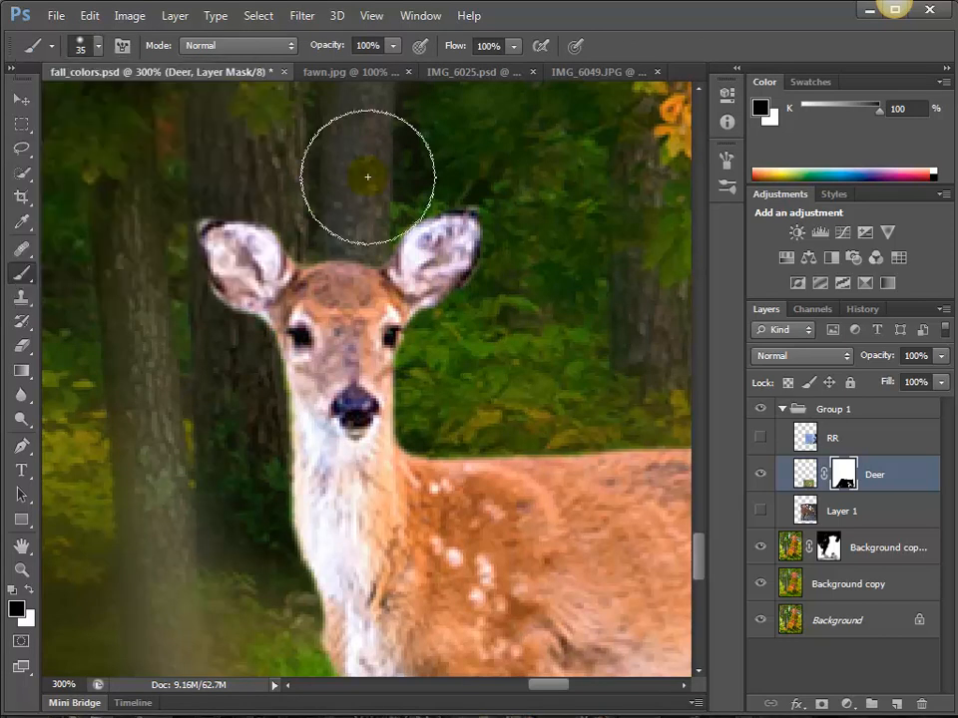
# - Reduce the brush size to 7 px and paint black on the Deer mask along the edges of the ears and neck
pyautogui.press('[')
pyautogui.press('[')
pyautogui.press('[')
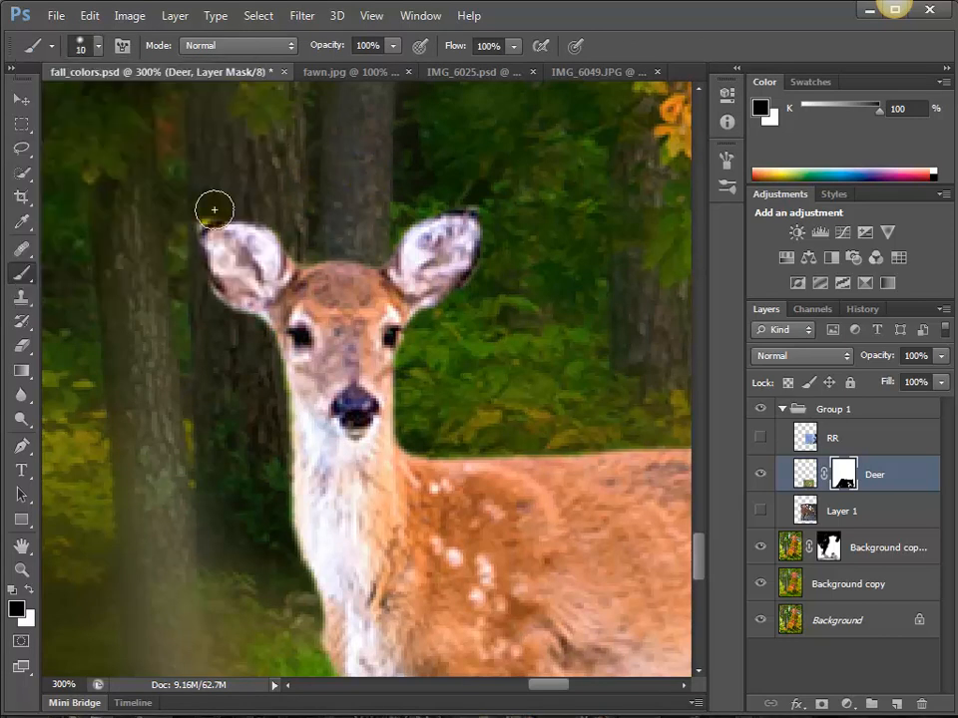
pyautogui.press('[')
pyautogui.press('[')
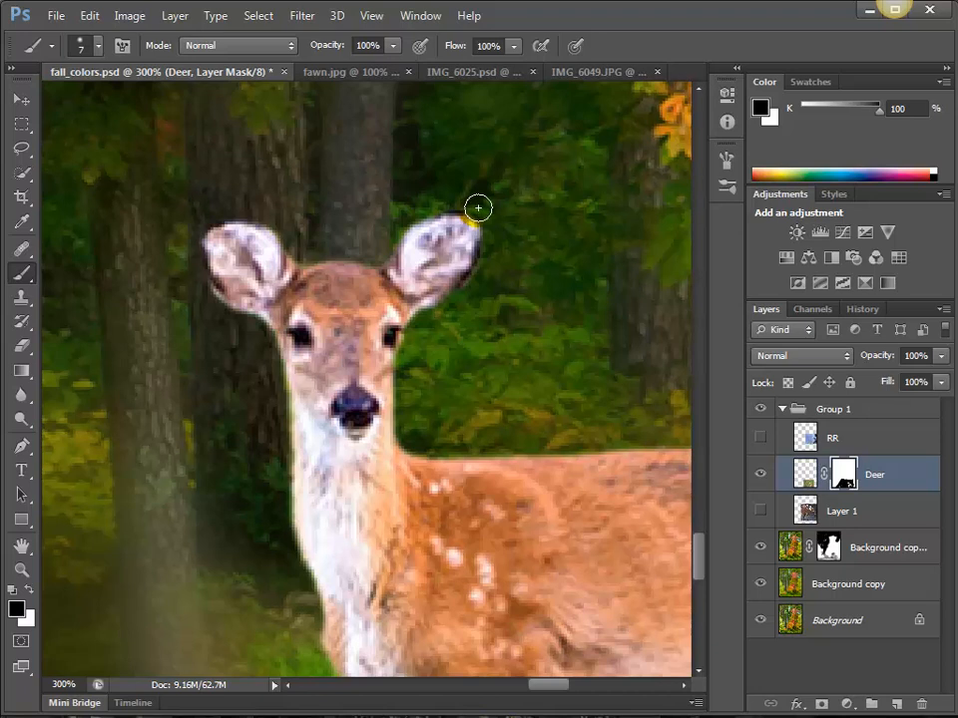
pyautogui.moveTo(475, 208)
pyautogui.mouseDown()
pyautogui.moveTo(486, 244)
pyautogui.moveTo(461, 305)
pyautogui.mouseUp()
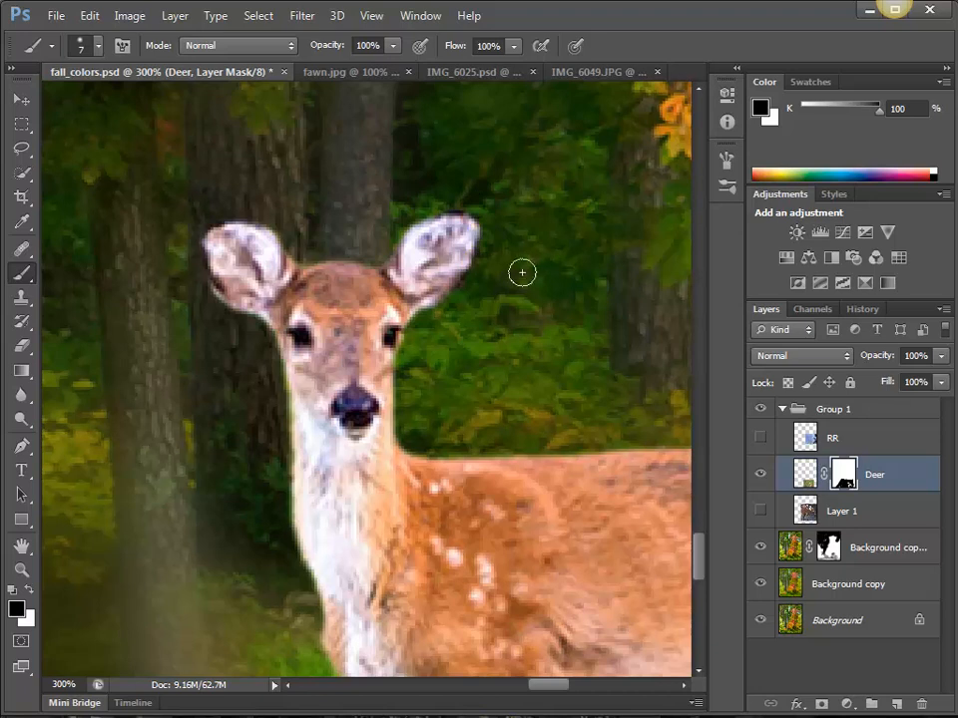
pyautogui.moveTo(244, 360)
pyautogui.mouseDown()
pyautogui.moveTo(264, 348)
pyautogui.moveTo(282, 382)
pyautogui.moveTo(280, 490)
pyautogui.mouseUp()
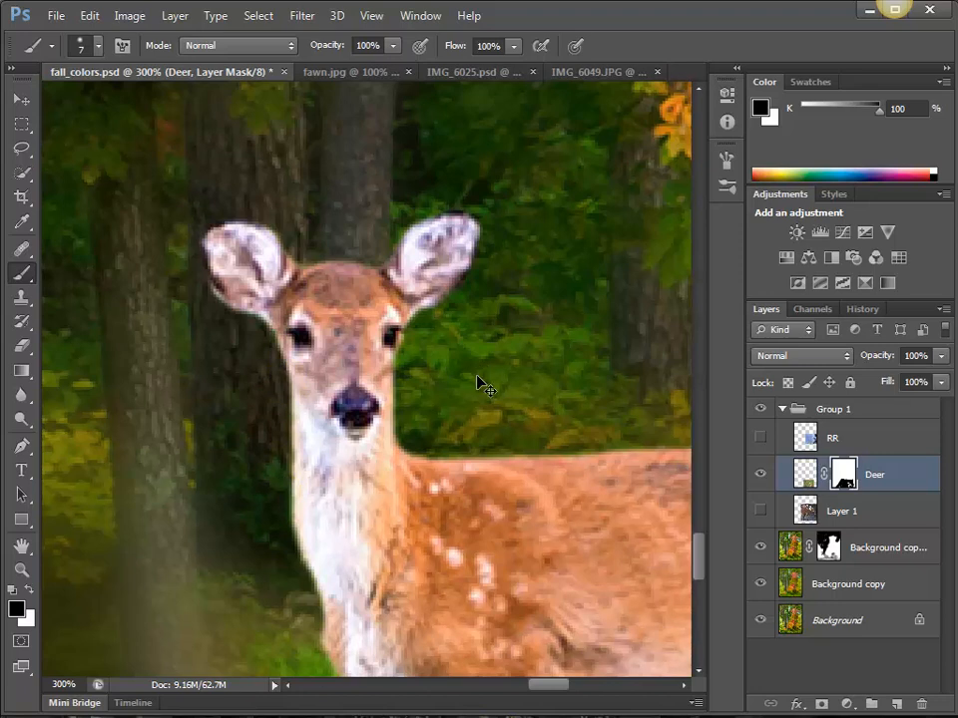
# - Examine the deer's placement and cut-out edges with the whole autumn image in view
pyautogui.hotkey('ctrl', '-')
pyautogui.hotkey('ctrl', '-')
pyautogui.hotkey('ctrl', '-')
pyautogui.hotkey('ctrl', '-')
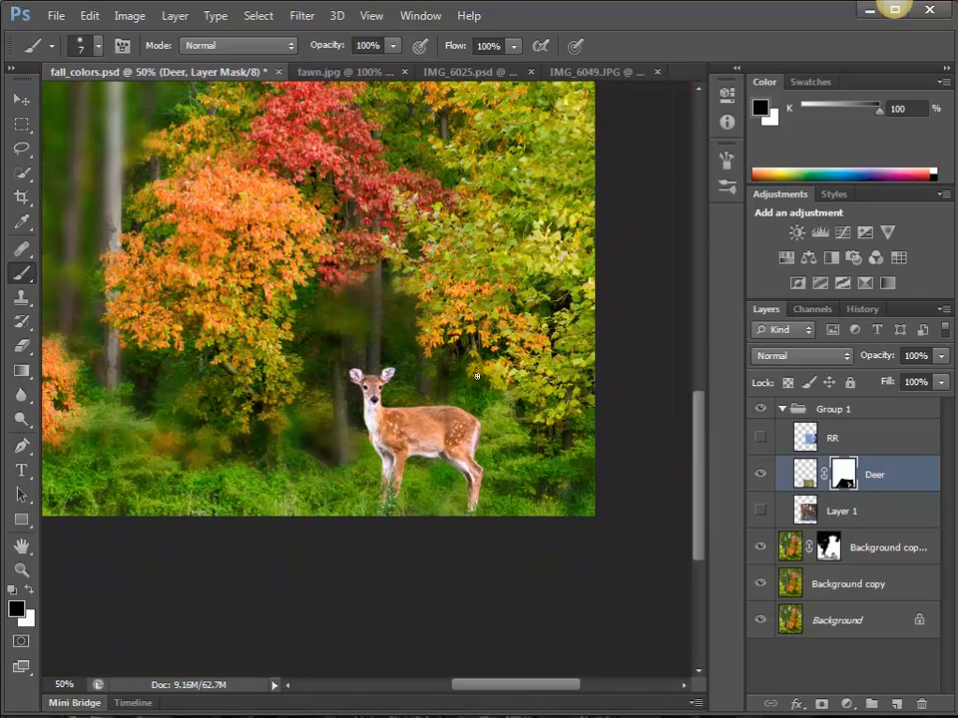
pyautogui.hotkey('ctrl', '-')
pyautogui.hotkey('ctrl', '-')
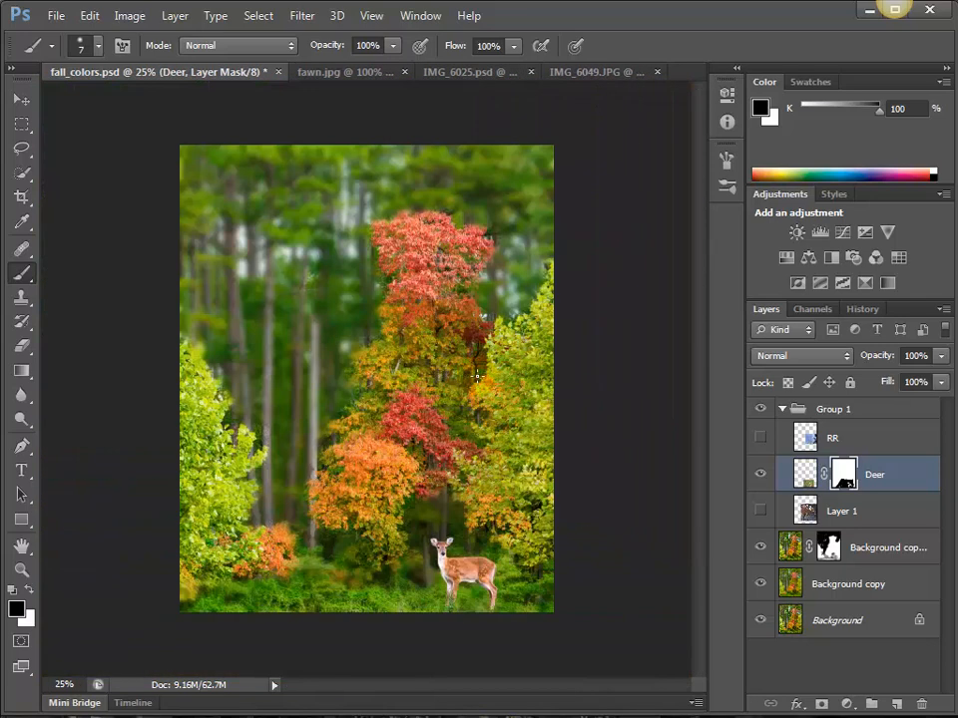
pyautogui.hotkey('ctrl', '+')
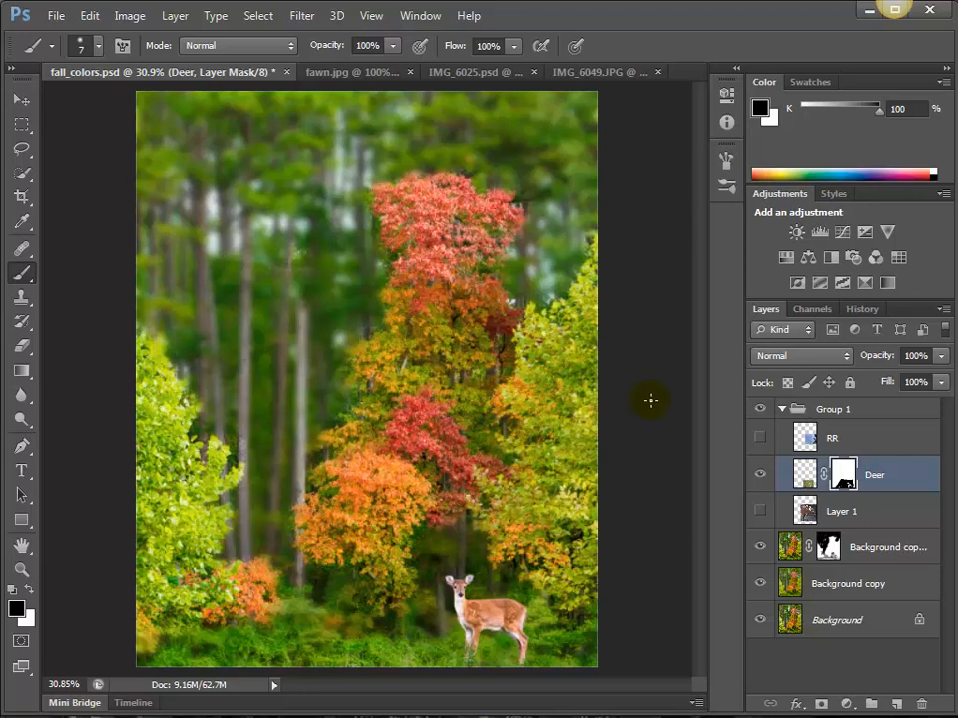
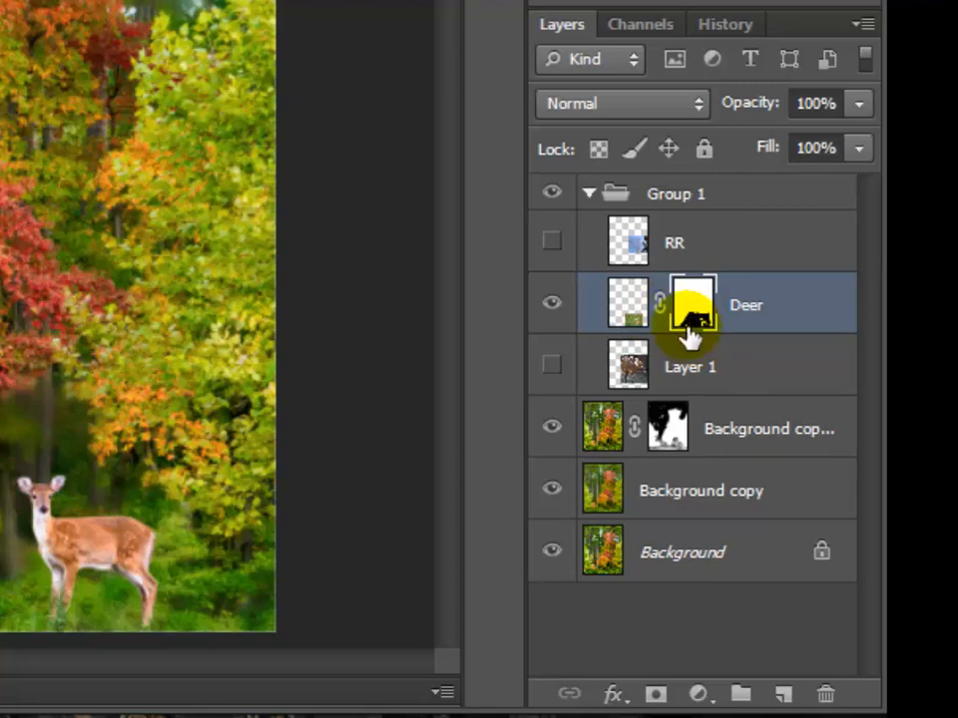
# - Disable the Deer layer mask to compare with the unmasked photo, and enable it again
pyautogui.rightClick(692, 314)
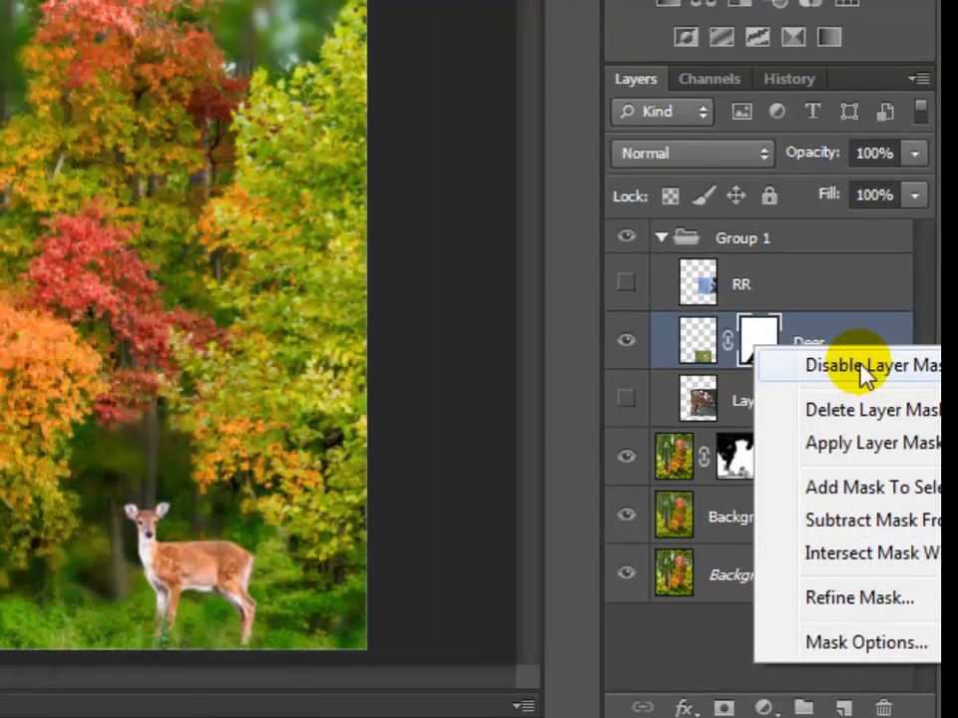
pyautogui.click(862, 367)
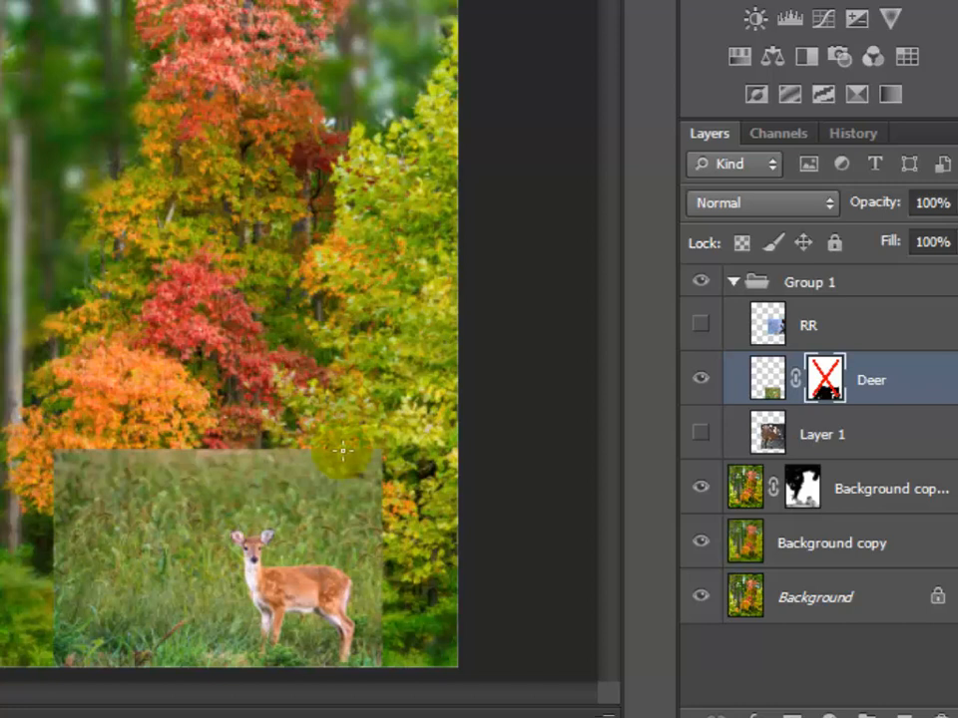
pyautogui.rightClick(824, 382)
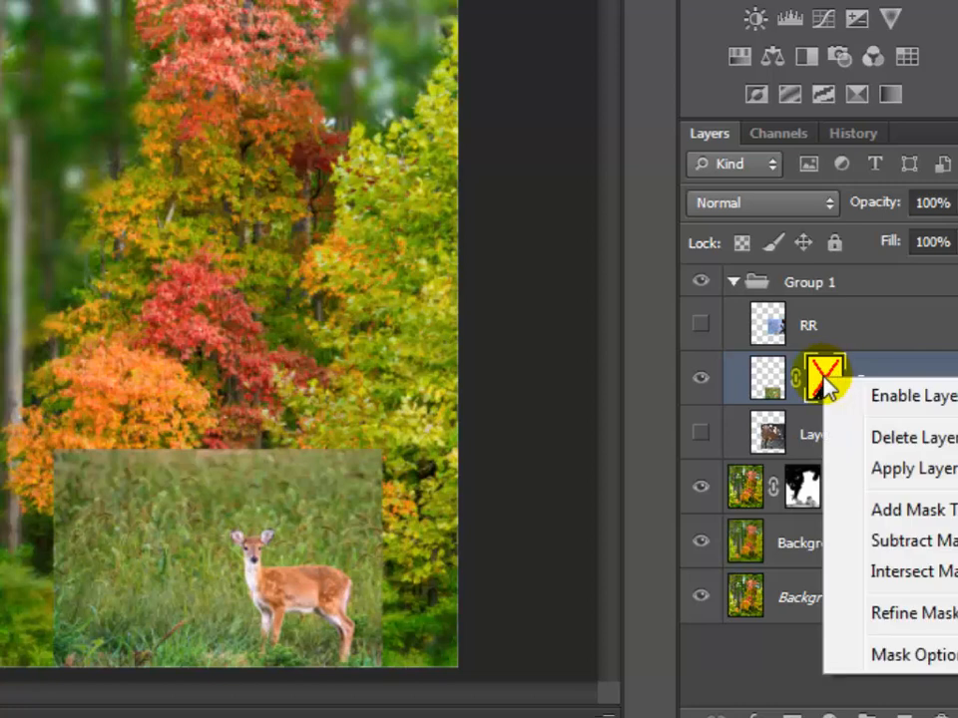
pyautogui.click(876, 399)
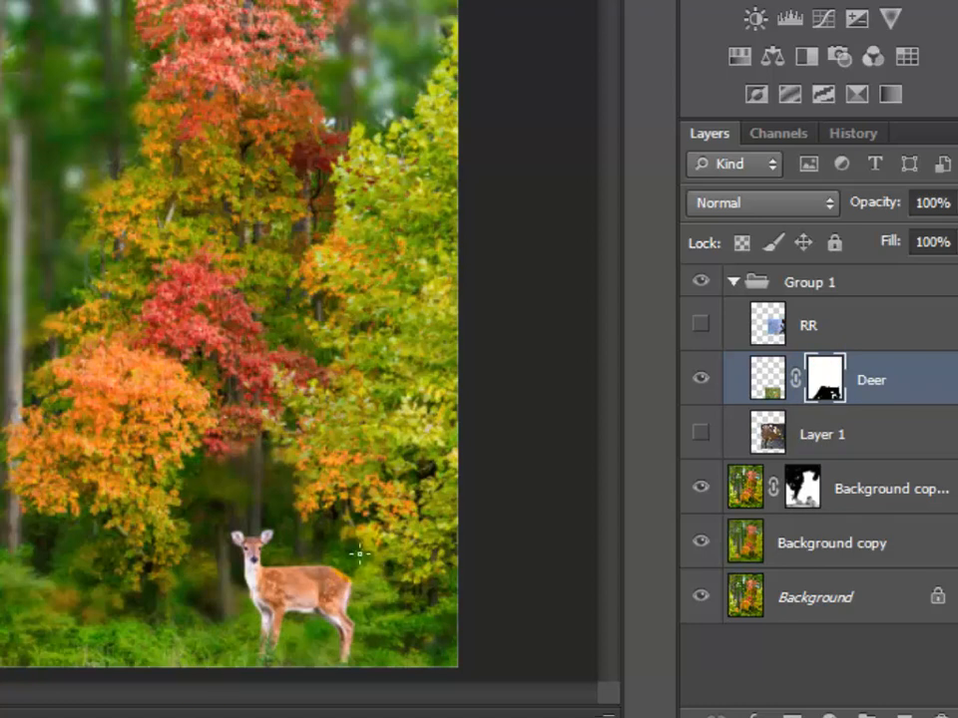
# - Try the masked deer in the upper left part of the image, in front of the blurred tree trunks
pyautogui.click(761, 389)
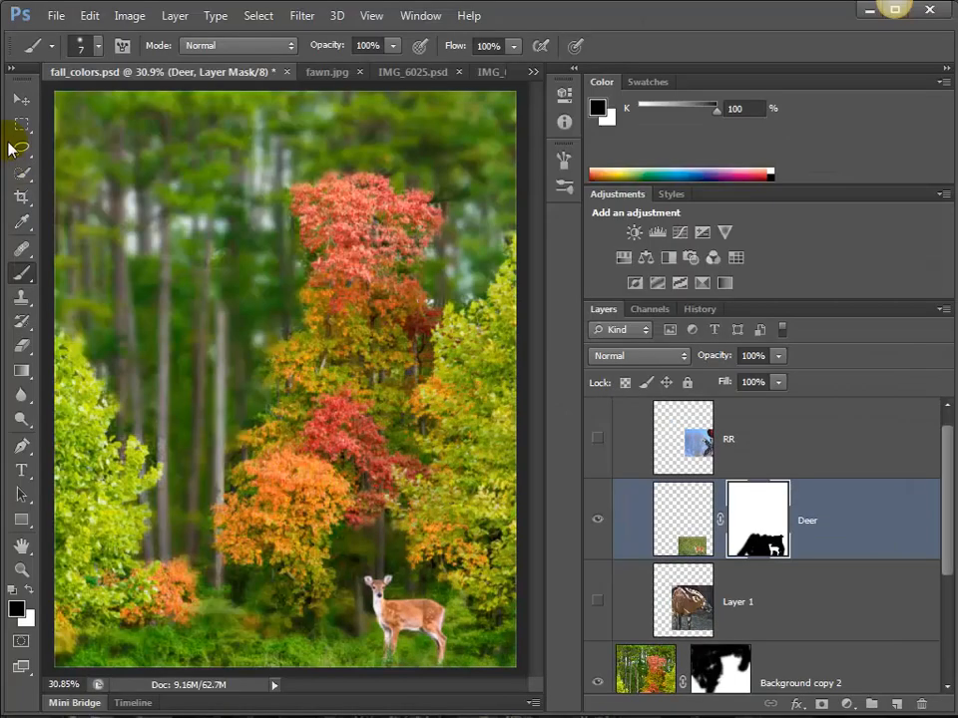
pyautogui.click(21, 100)
pyautogui.moveTo(404, 606)
pyautogui.mouseDown()
pyautogui.moveTo(344, 384)
pyautogui.moveTo(265, 279)
pyautogui.moveTo(208, 359)
pyautogui.moveTo(170, 335)
pyautogui.moveTo(136, 291)
pyautogui.mouseUp()
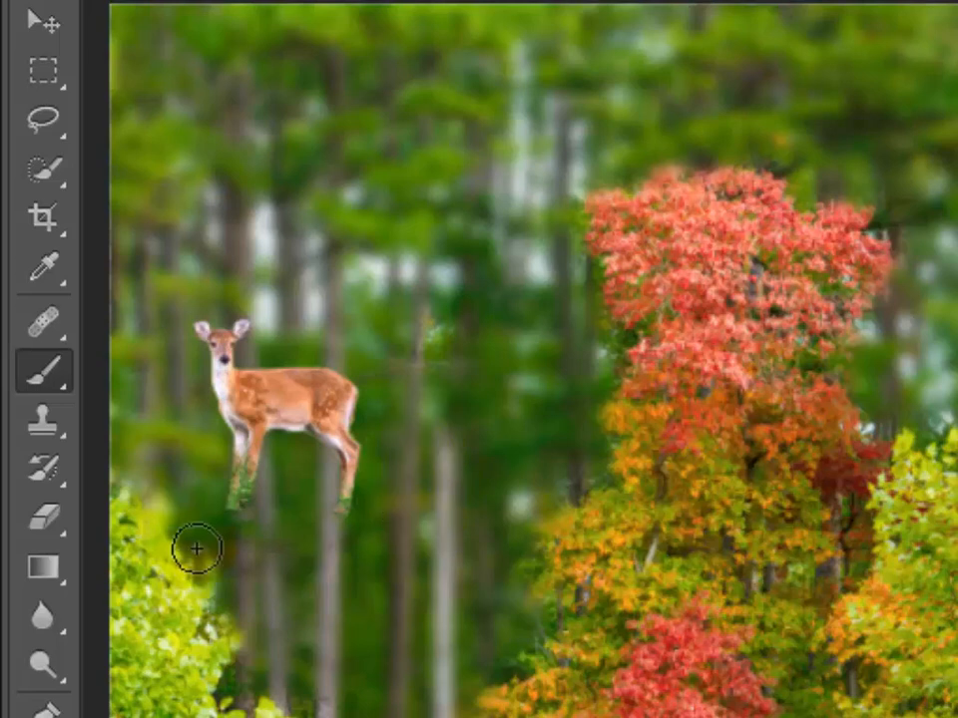
# - Move the masked deer back down to the grass at the image's lower right, below the yellow foliage
pyautogui.press('space')
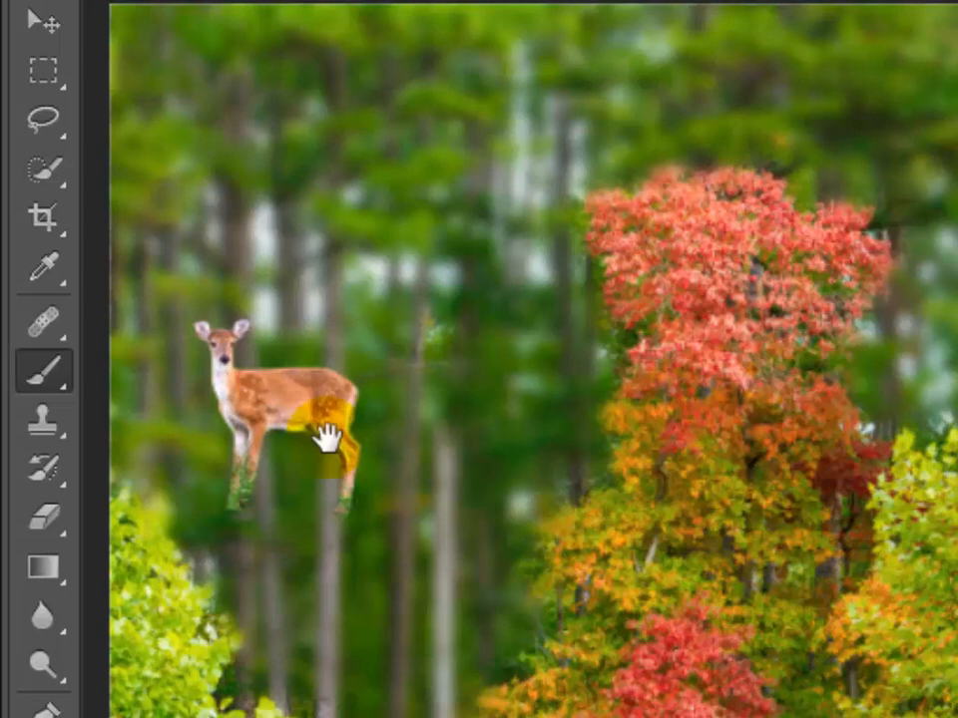
pyautogui.press('v')
pyautogui.moveTo(288, 450); pyautogui.dragTo(399, 506)
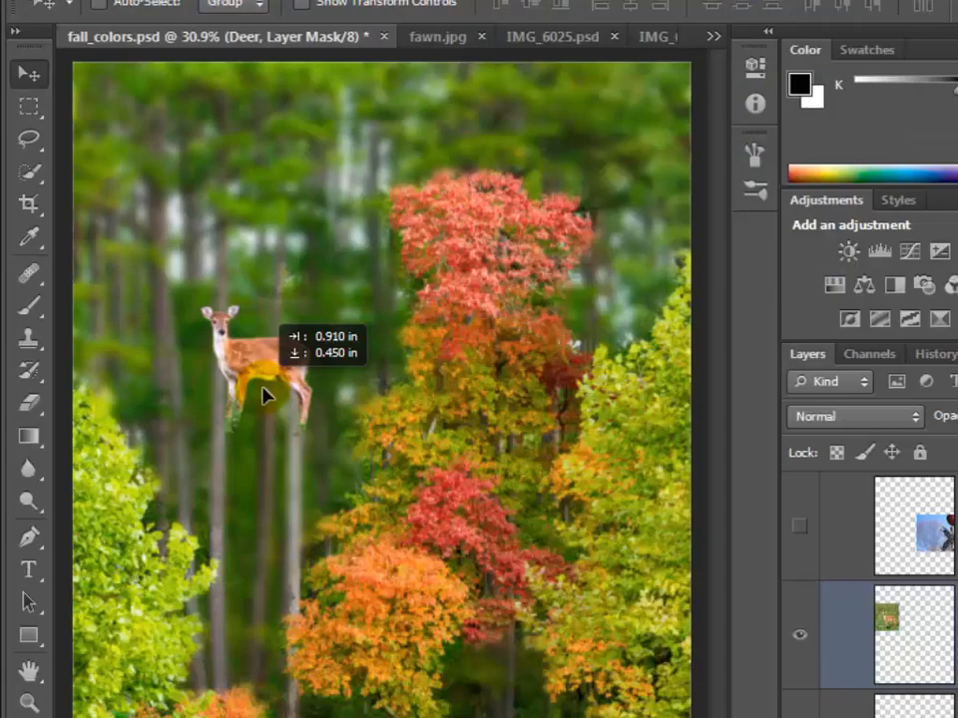
pyautogui.moveTo(265, 396); pyautogui.dragTo(485, 662)
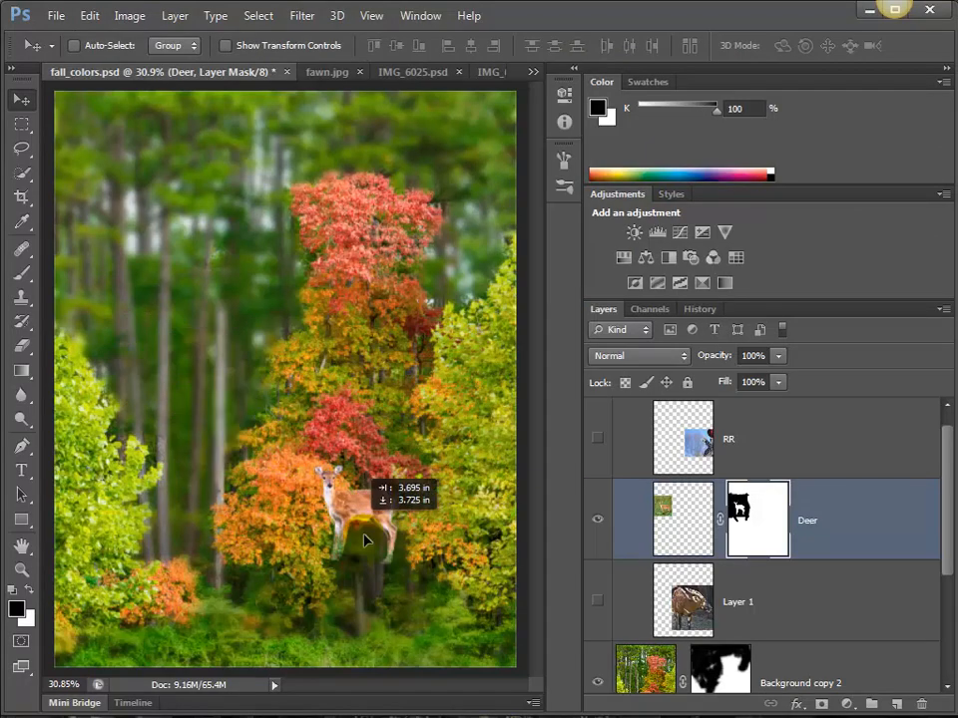
pyautogui.moveTo(365, 540); pyautogui.dragTo(387, 624)
pyautogui.click(698, 631)
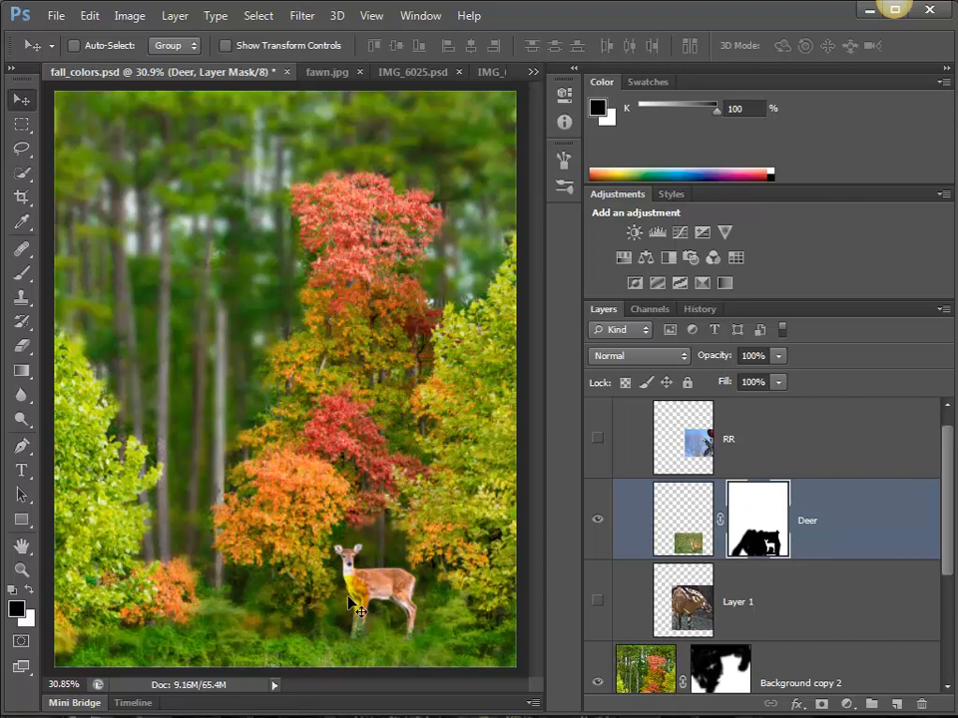
pyautogui.moveTo(397, 596); pyautogui.dragTo(435, 612)
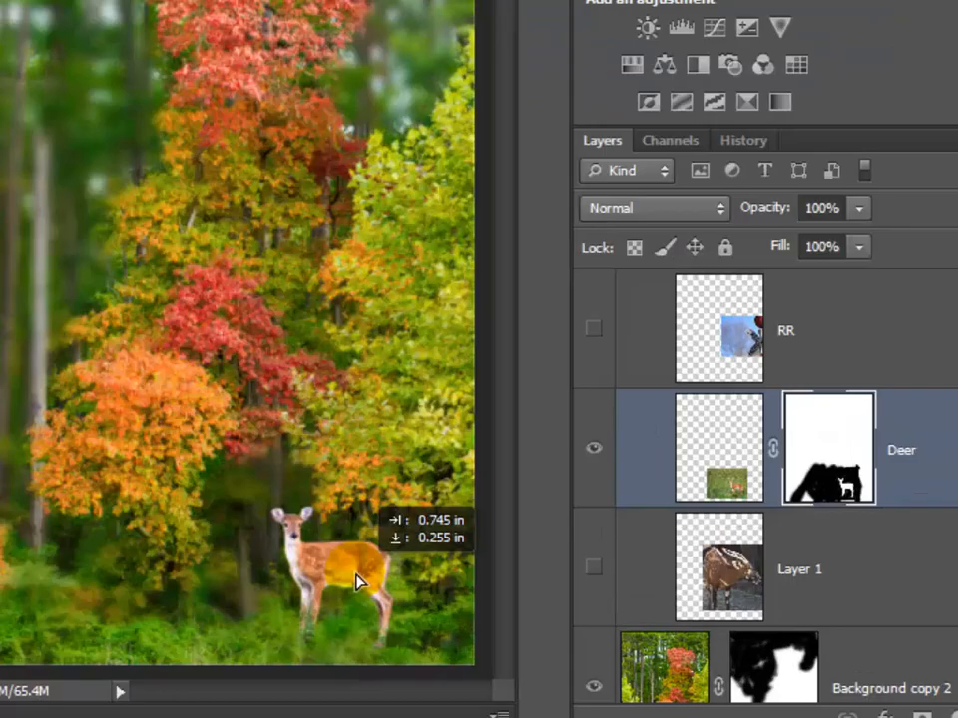
# - Shift the masked deer rightward along the grass until its rump reaches the lower edge of the yellow foliage
pyautogui.moveTo(357, 583); pyautogui.dragTo(364, 580)
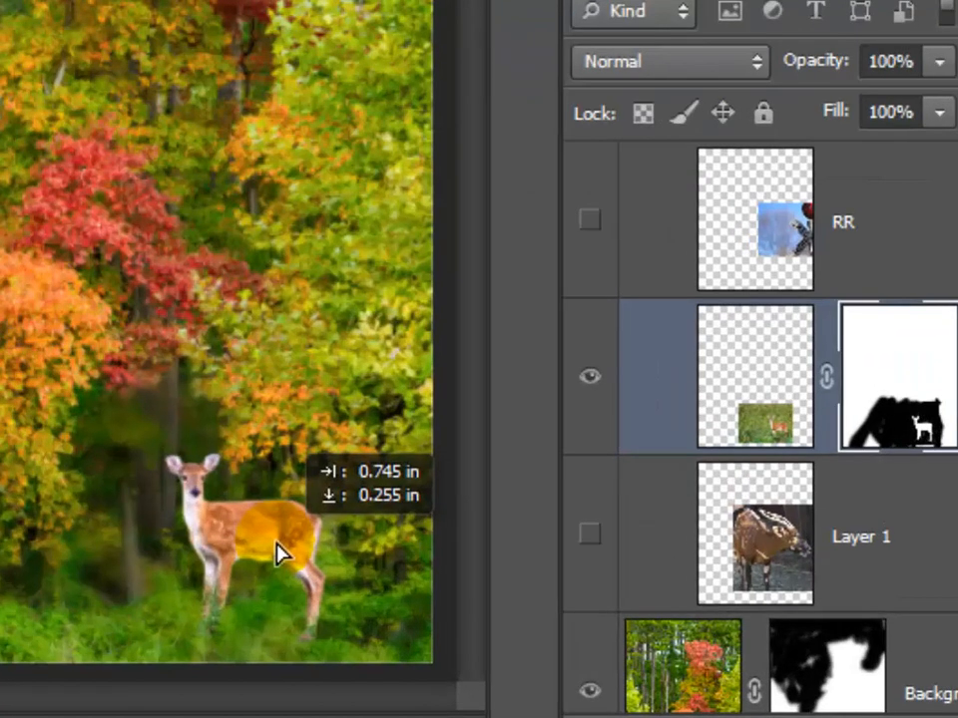
pyautogui.moveTo(280, 554); pyautogui.dragTo(290, 563)
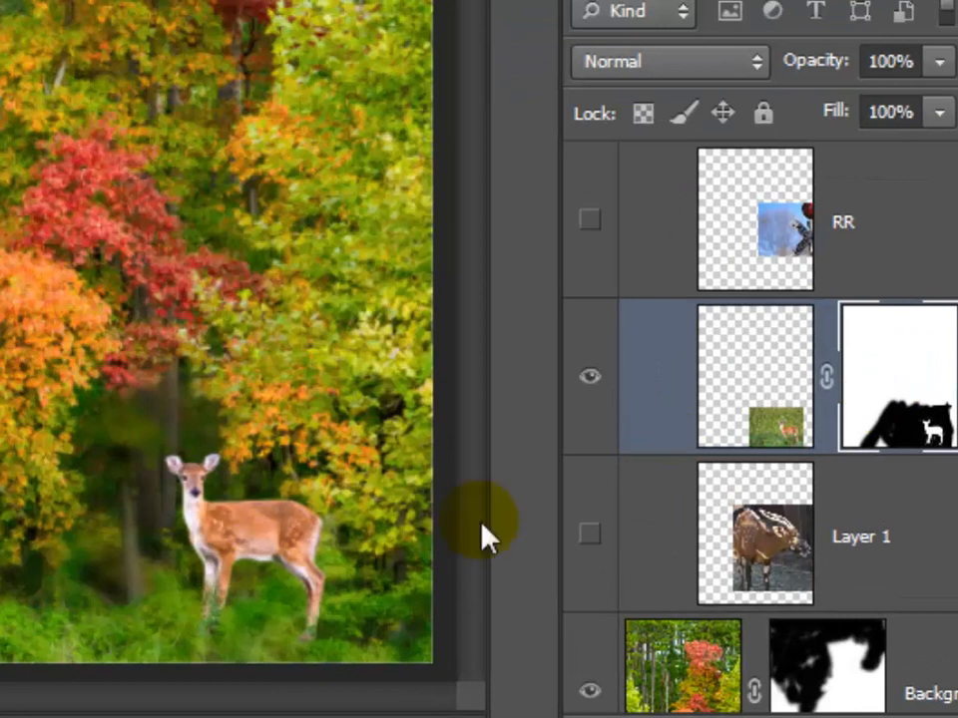
pyautogui.press('z')
pyautogui.click(306, 517)
pyautogui.click(280, 520)
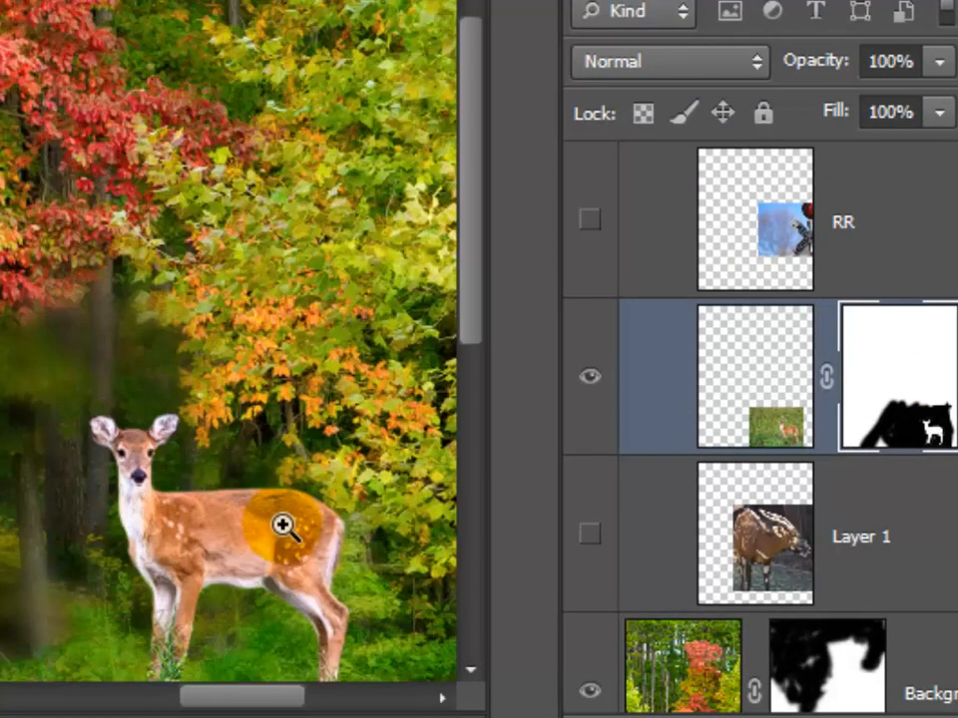
pyautogui.click(287, 526)
pyautogui.click(289, 530)
pyautogui.press('space')
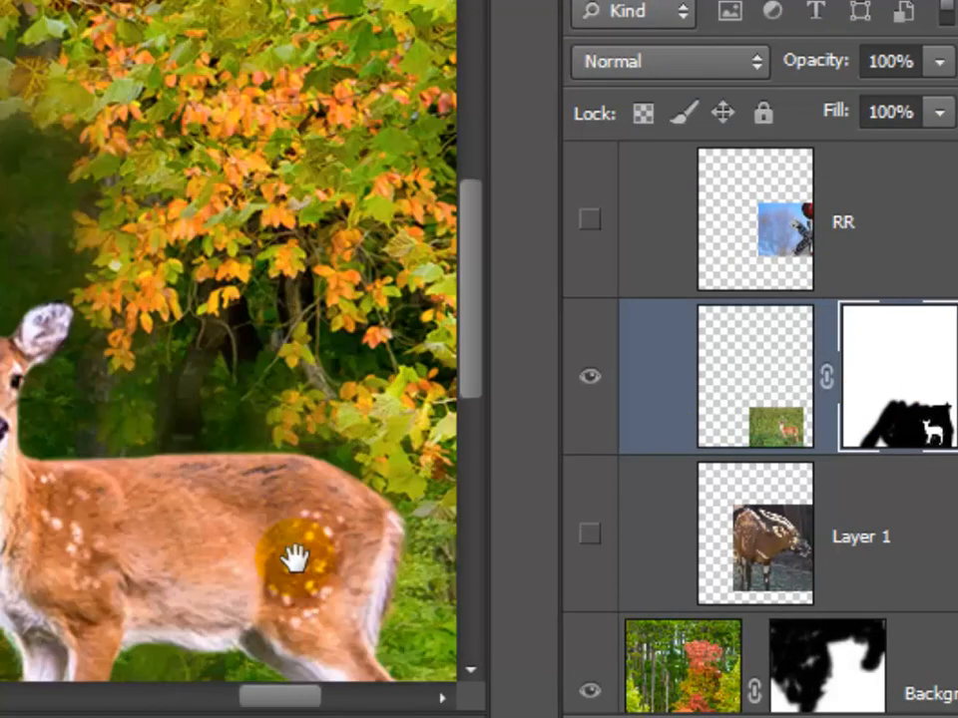
pyautogui.moveTo(295, 559); pyautogui.dragTo(2, 333)
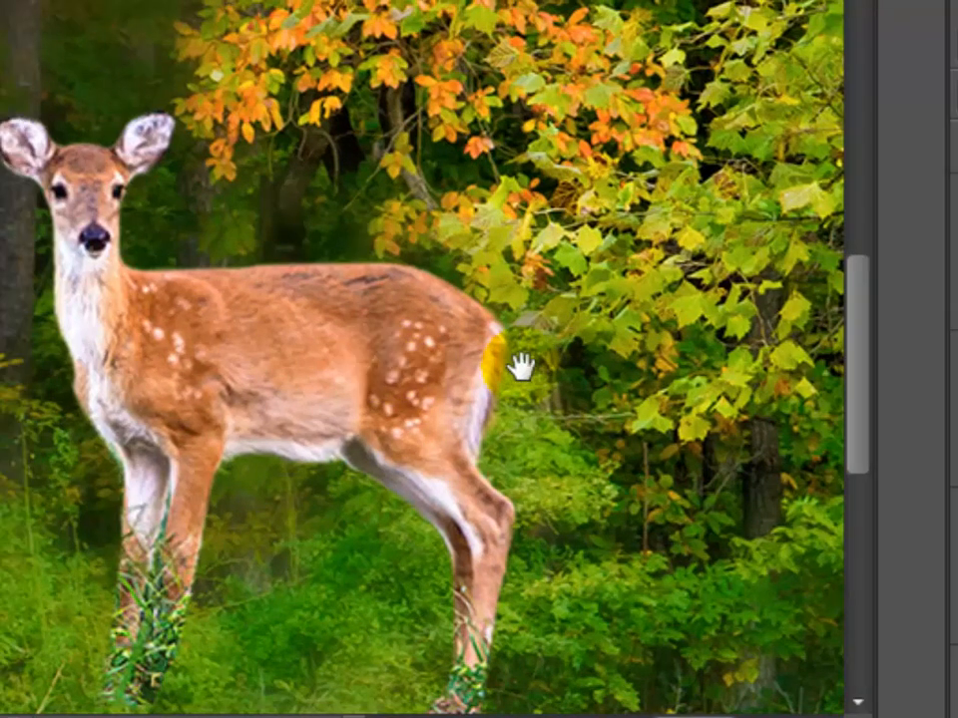
pyautogui.press('v')
pyautogui.moveTo(426, 357); pyautogui.dragTo(498, 347)
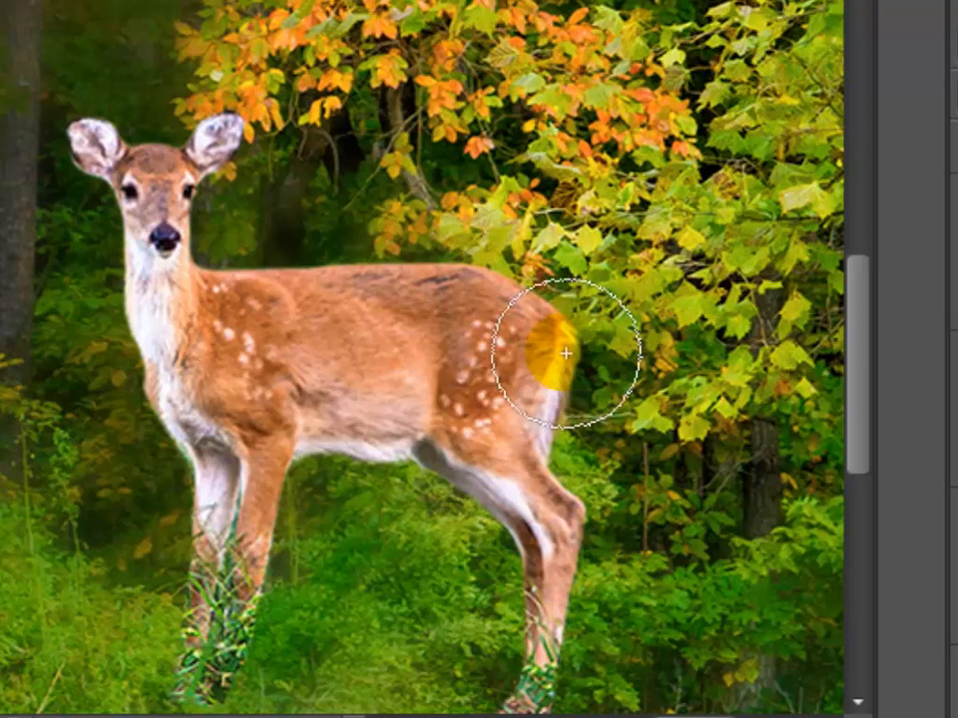
# - Paint black on the Deer mask with a 20 px brush at 63% opacity so leaves overlap the top of the rump
pyautogui.press('[')
pyautogui.press('[')
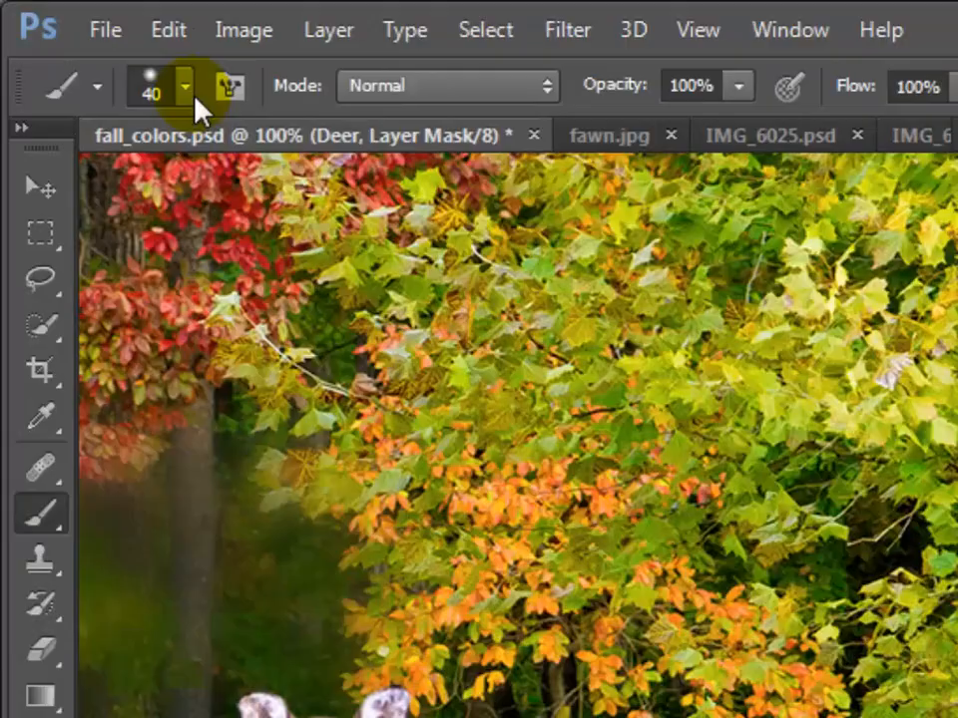
pyautogui.click(186, 88)
pyautogui.moveTo(196, 285); pyautogui.dragTo(39, 294)
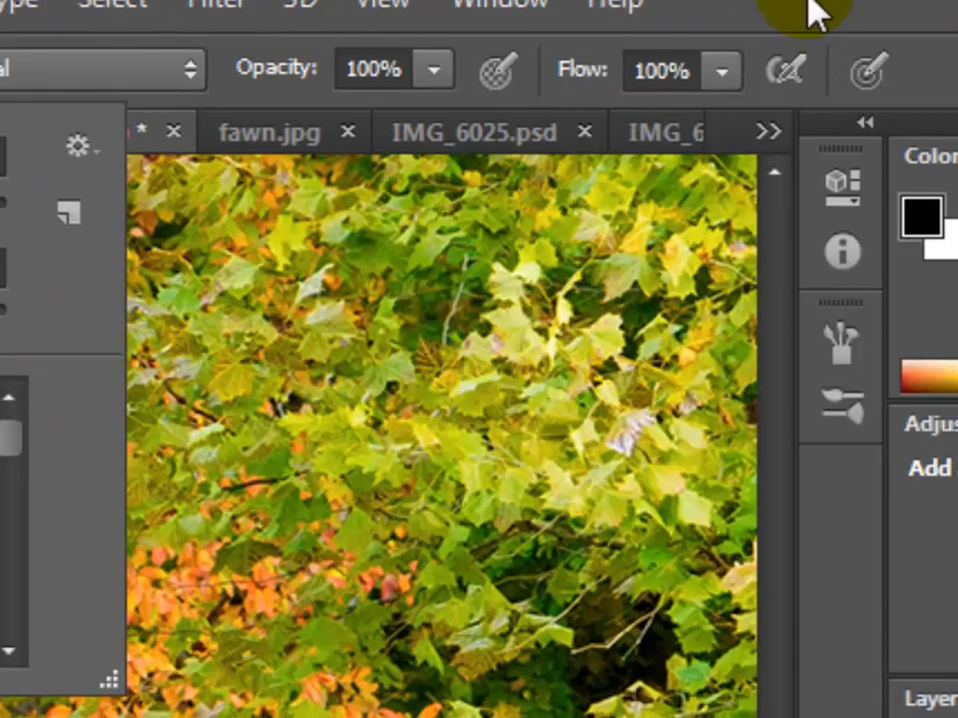
pyautogui.click(808, 2)
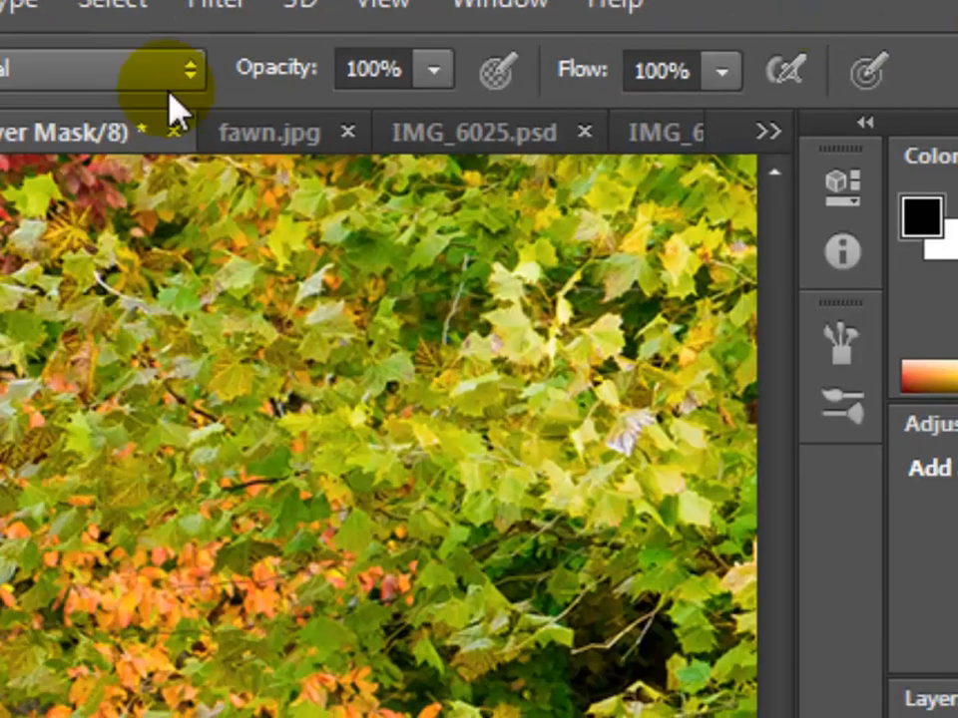
pyautogui.click(437, 74)
pyautogui.click(357, 118)
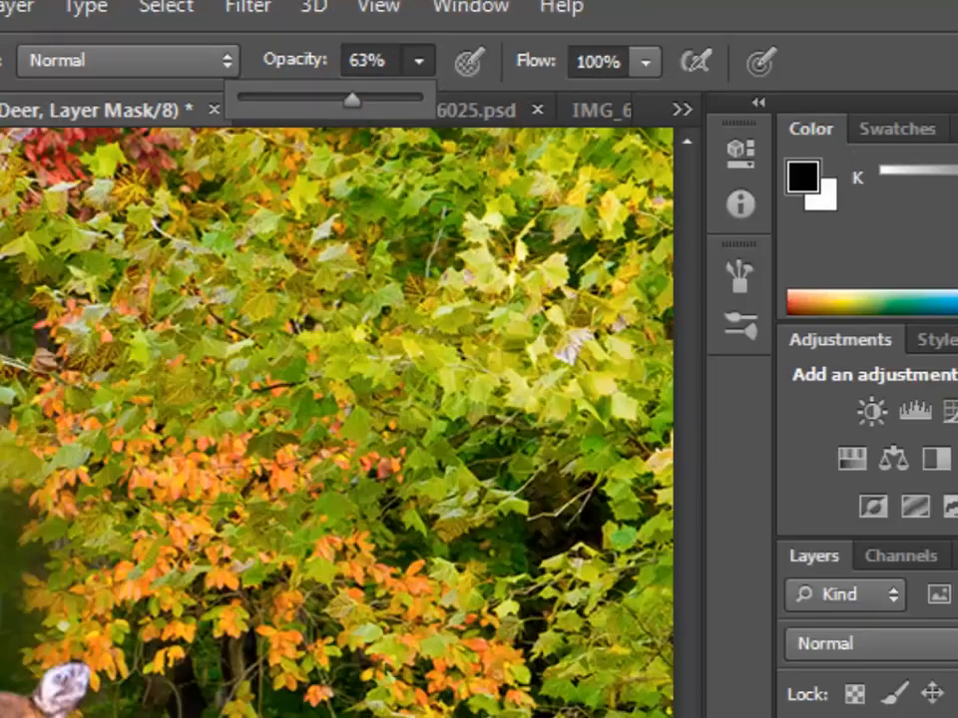
pyautogui.press('[')
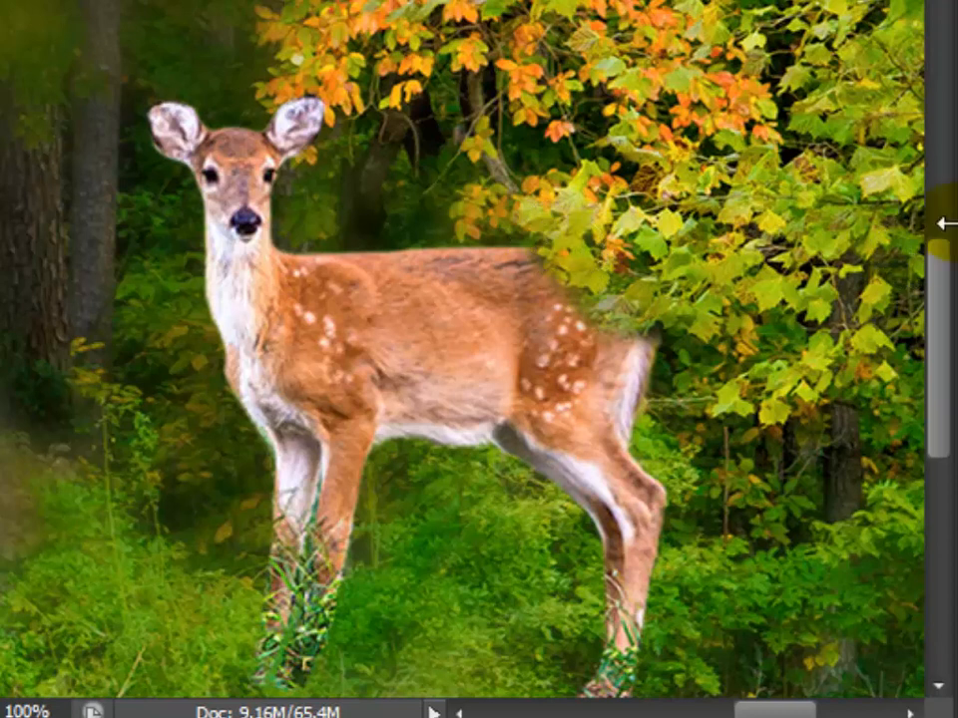
pyautogui.hotkey('ctrl', '-')
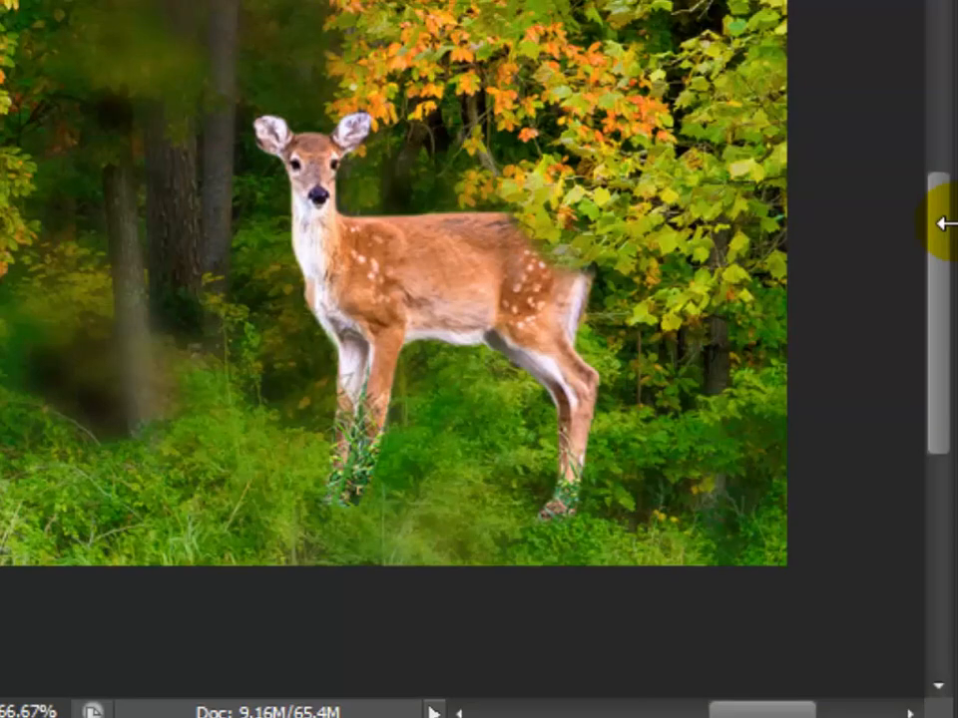
pyautogui.hotkey('ctrl', '-')
pyautogui.hotkey('ctrl', '-')
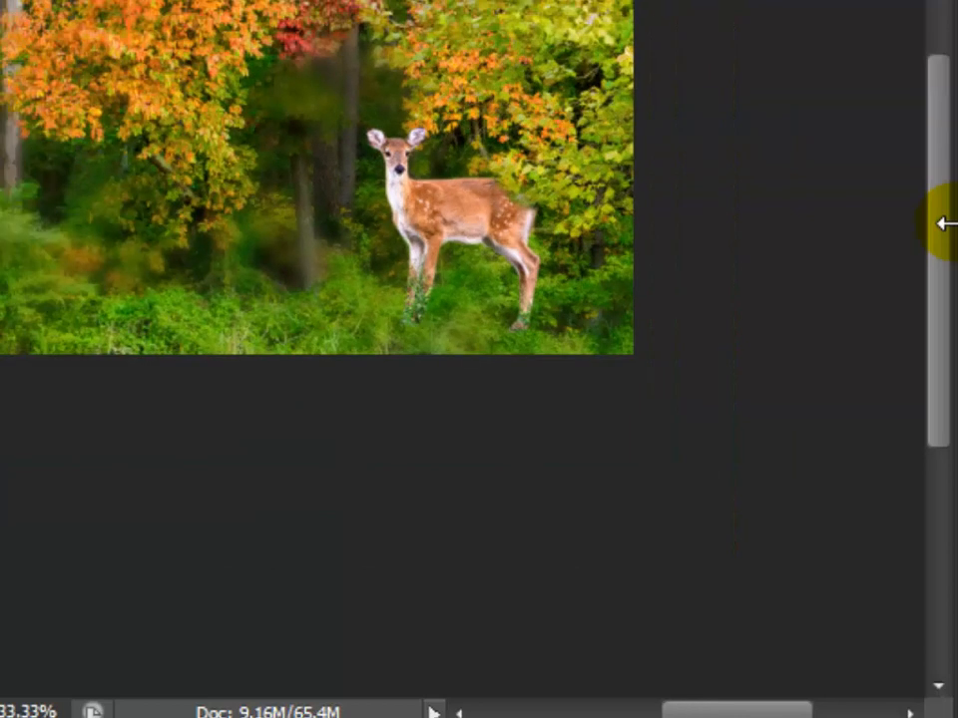
# - Restore parts of the deer's rump between the leaves by painting white on the Deer mask with a 7 px brush
pyautogui.hotkey('ctrl', '+')
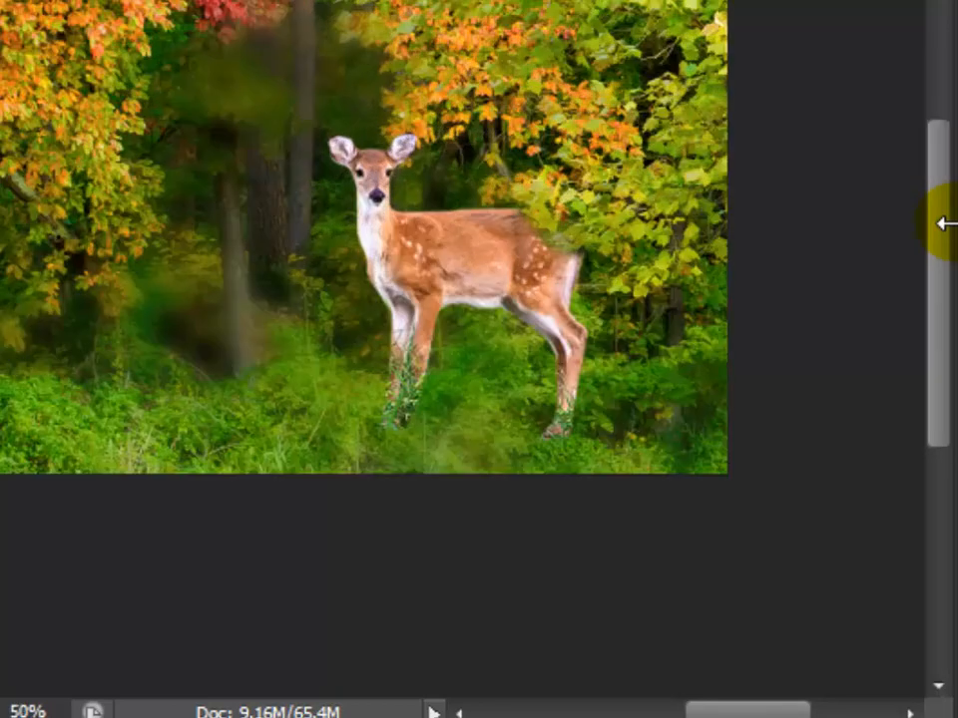
pyautogui.hotkey('ctrl', '+')
pyautogui.hotkey('ctrl', '+')
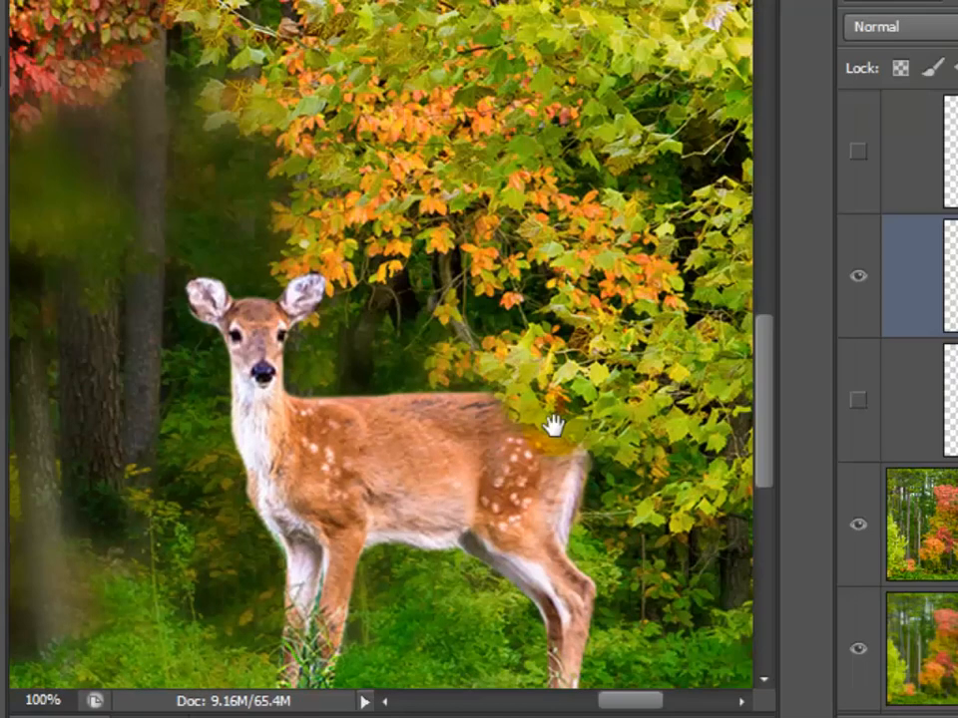
pyautogui.scroll(2, 399, 506)
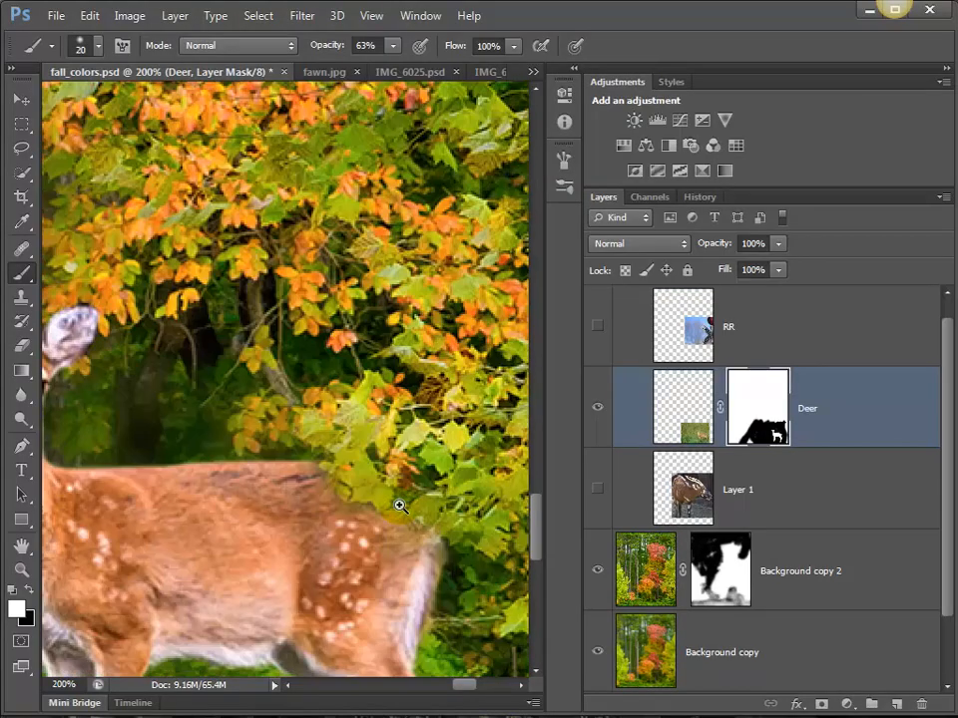
pyautogui.press('[')
pyautogui.press('[')
pyautogui.press('[')
pyautogui.press('[')
pyautogui.press('[')
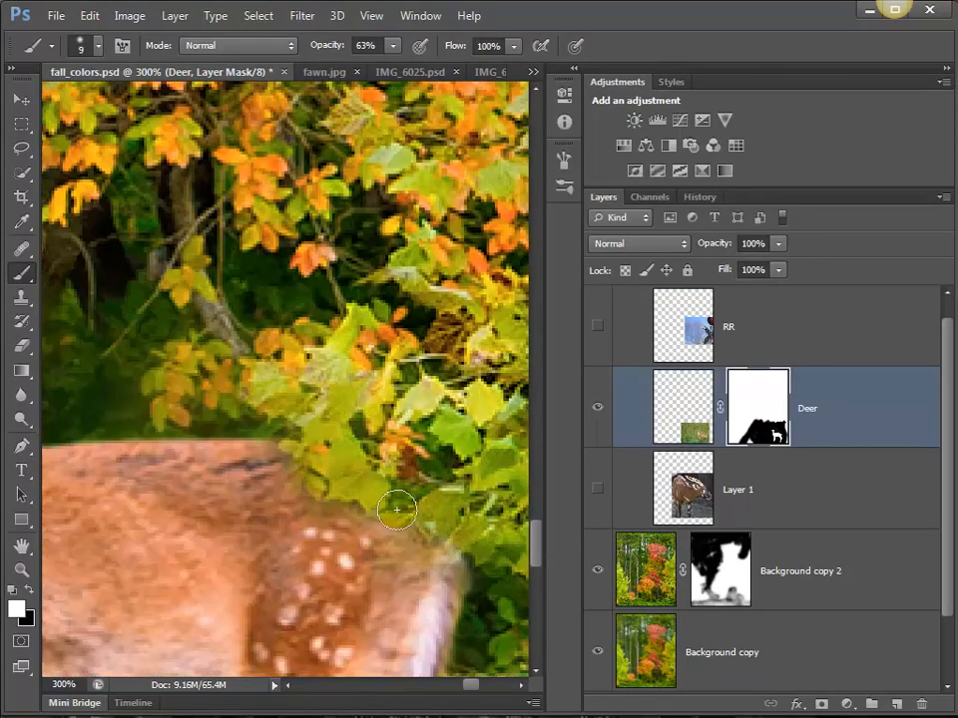
pyautogui.moveTo(401, 499)
pyautogui.mouseDown()
pyautogui.moveTo(411, 498)
pyautogui.moveTo(388, 508)
pyautogui.moveTo(395, 538)
pyautogui.moveTo(454, 571)
pyautogui.moveTo(445, 594)
pyautogui.moveTo(458, 578)
pyautogui.mouseUp()
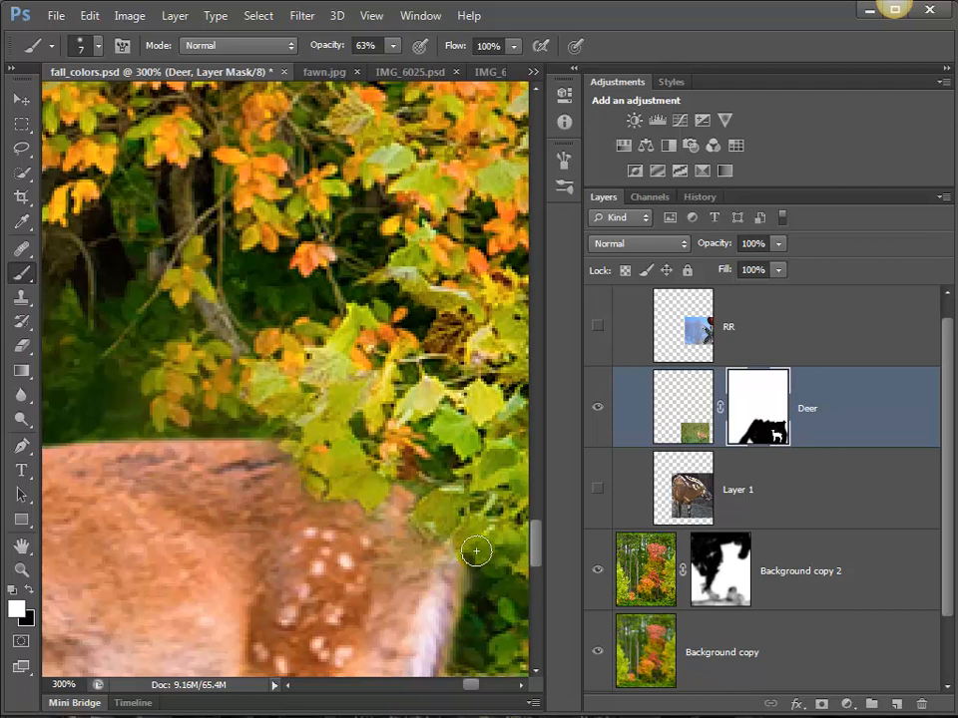
# - Fit the whole image in view, then disable the Deer layer mask to compare and enable it again
pyautogui.hotkey('ctrl', '-')
pyautogui.hotkey('ctrl', '-')
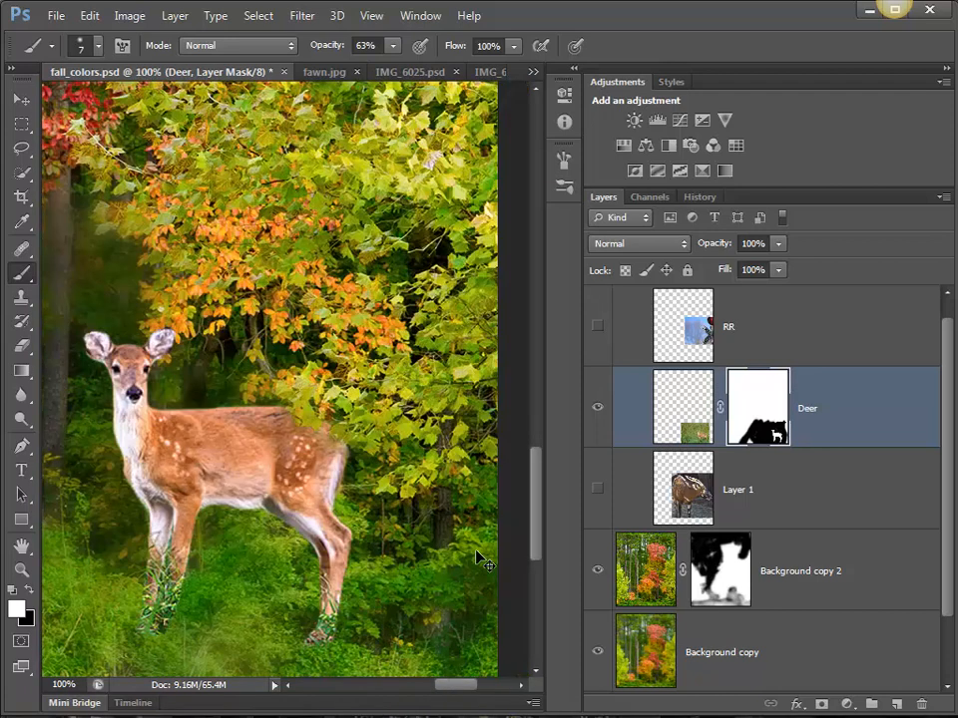
pyautogui.hotkey('ctrl', '-')
pyautogui.hotkey('ctrl', '-')
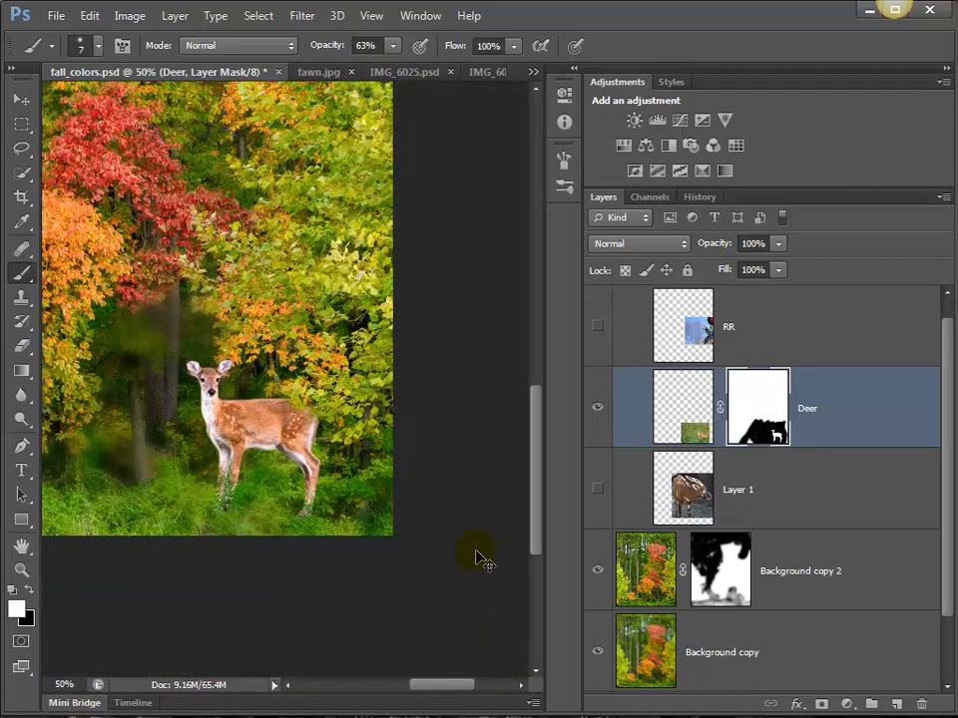
pyautogui.hotkey('ctrl', '-')
pyautogui.hotkey('ctrl', '0')
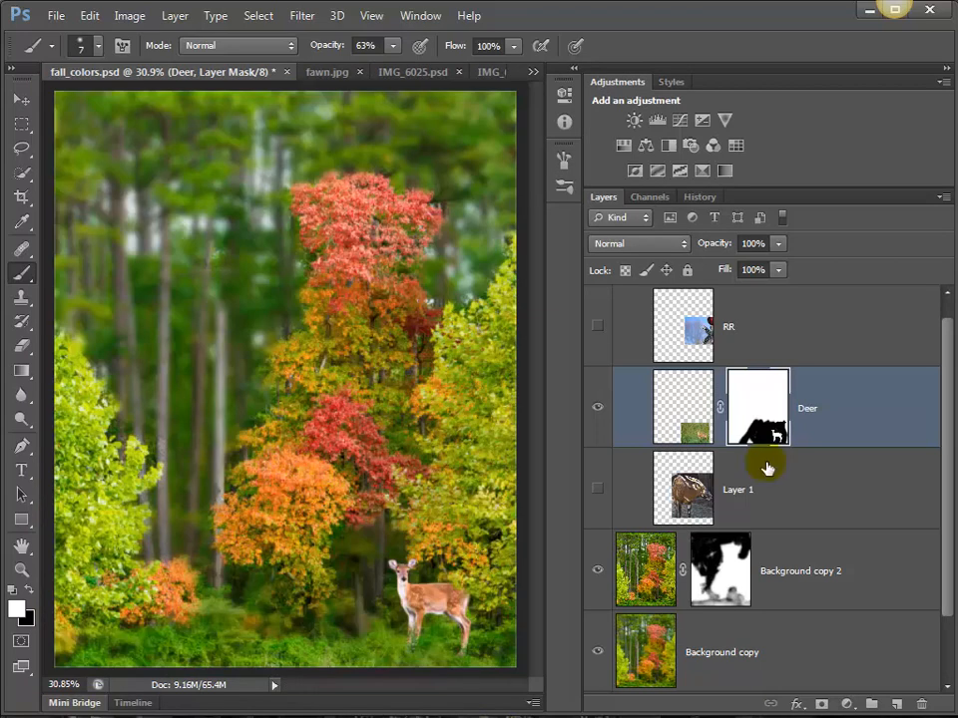
pyautogui.rightClick(757, 408)
pyautogui.click(790, 417)
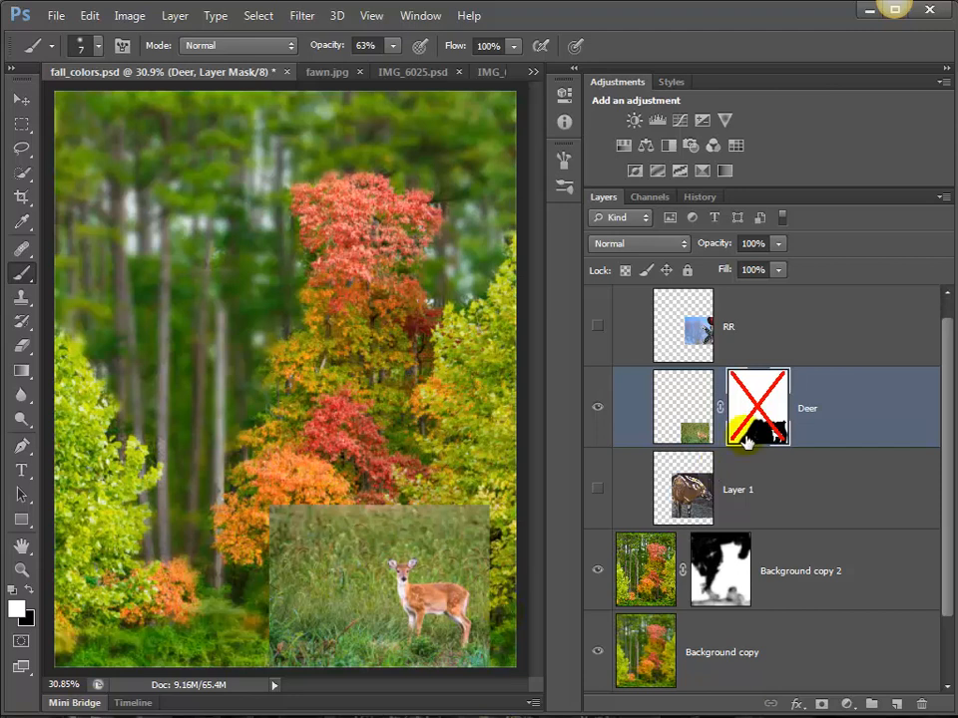
pyautogui.rightClick(761, 412)
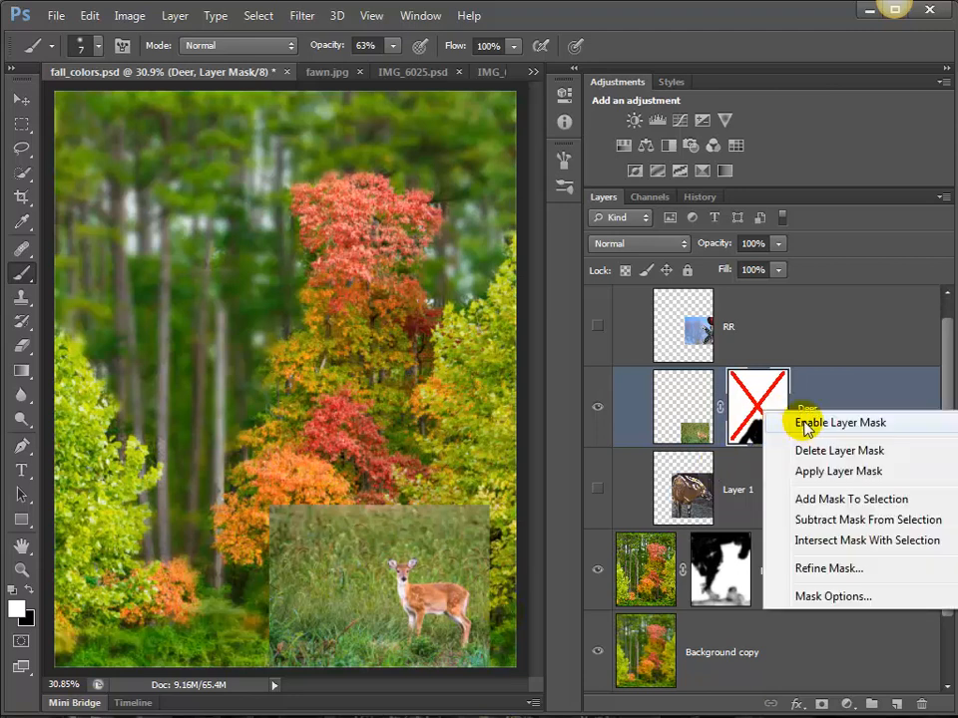
pyautogui.click(806, 424)
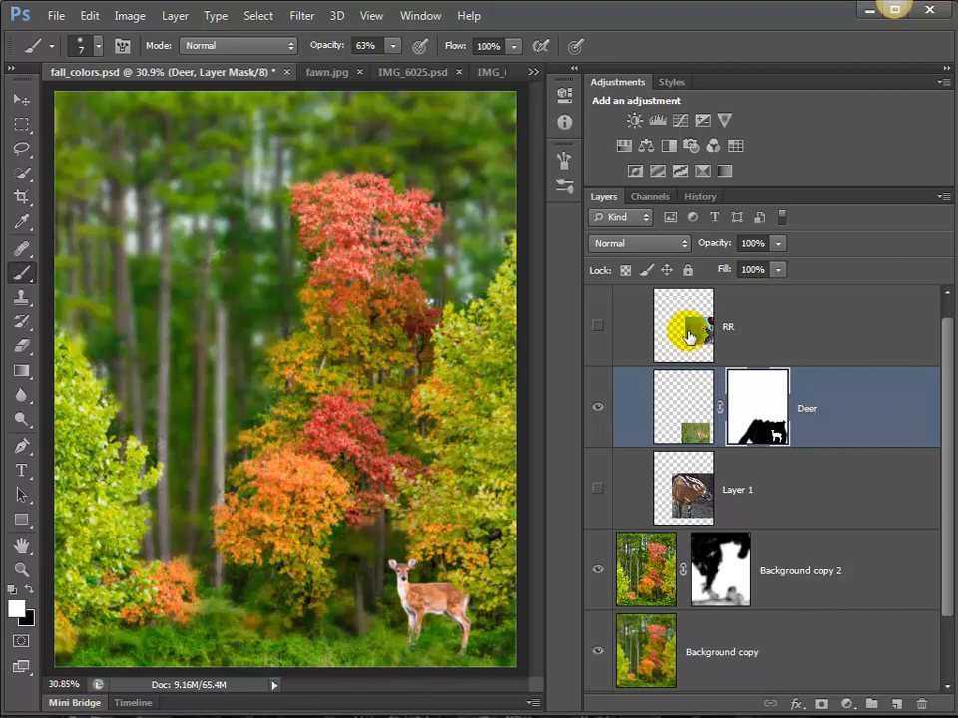
# - Show the RR layer and try a move over its photo with the Deer layer still active, undoing that move
pyautogui.click(597, 329)
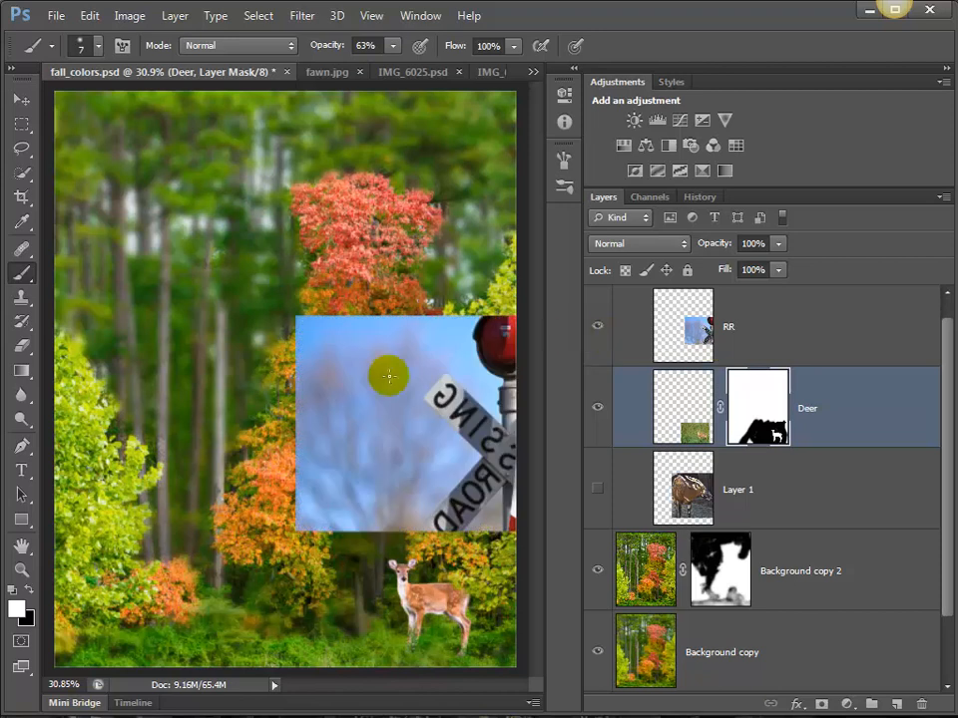
pyautogui.press('v')
pyautogui.moveTo(402, 405); pyautogui.dragTo(329, 394)
pyautogui.hotkey('ctrl', 'z')
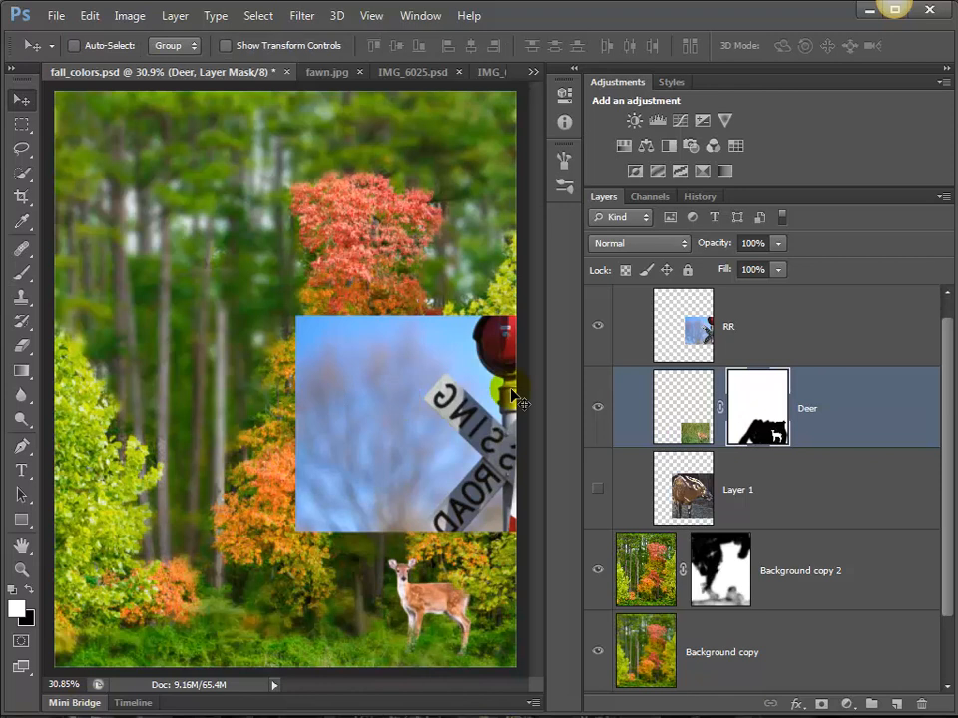
# - Select the RR layer, move the railroad crossing photo to the upper middle and down over the deer, and hide the layer
pyautogui.click(675, 337)
pyautogui.moveTo(379, 404); pyautogui.dragTo(216, 303)
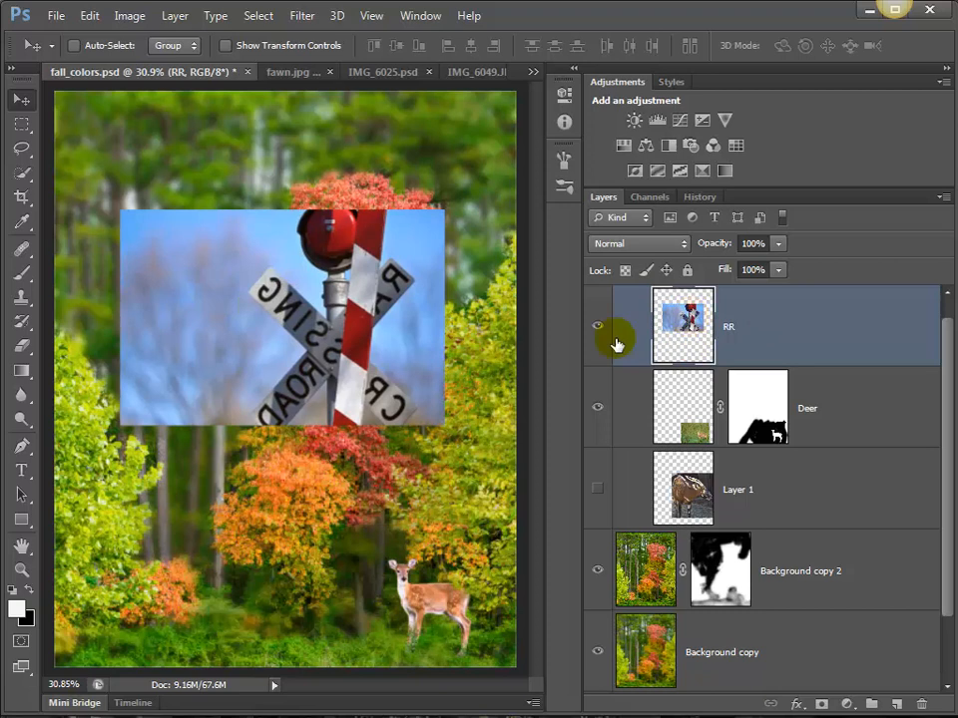
pyautogui.moveTo(301, 325); pyautogui.dragTo(354, 538)
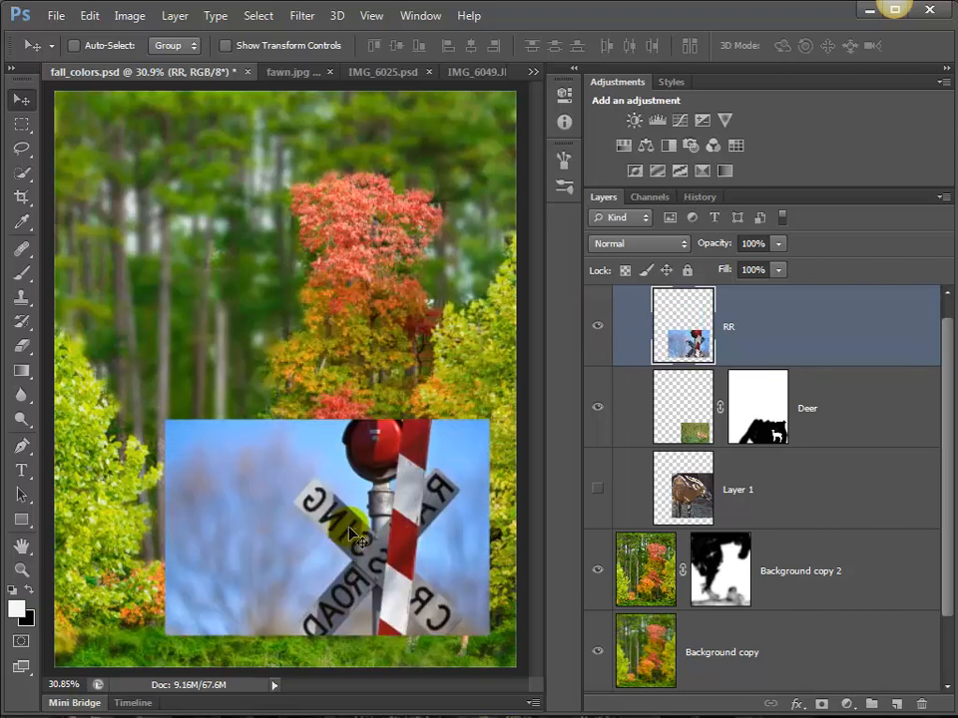
pyautogui.click(600, 329)
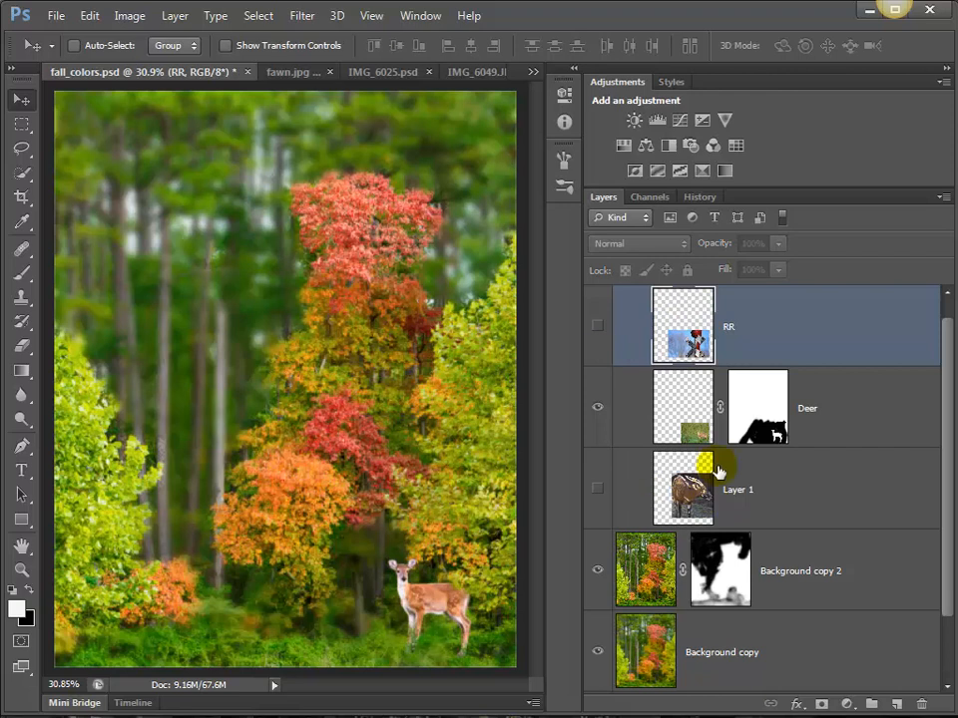
# - Select the Deer layer, try the deer on the grass below the orange tree, and return it below the yellow foliage
pyautogui.click(698, 410)
pyautogui.click(425, 609)
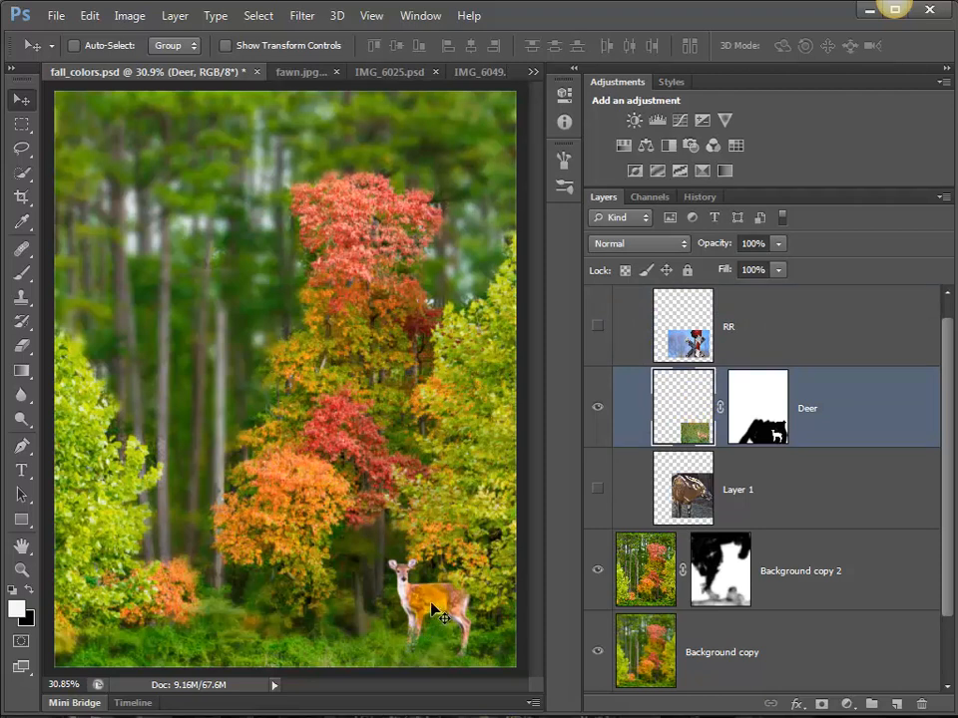
pyautogui.click(687, 397)
pyautogui.moveTo(463, 596); pyautogui.dragTo(377, 574)
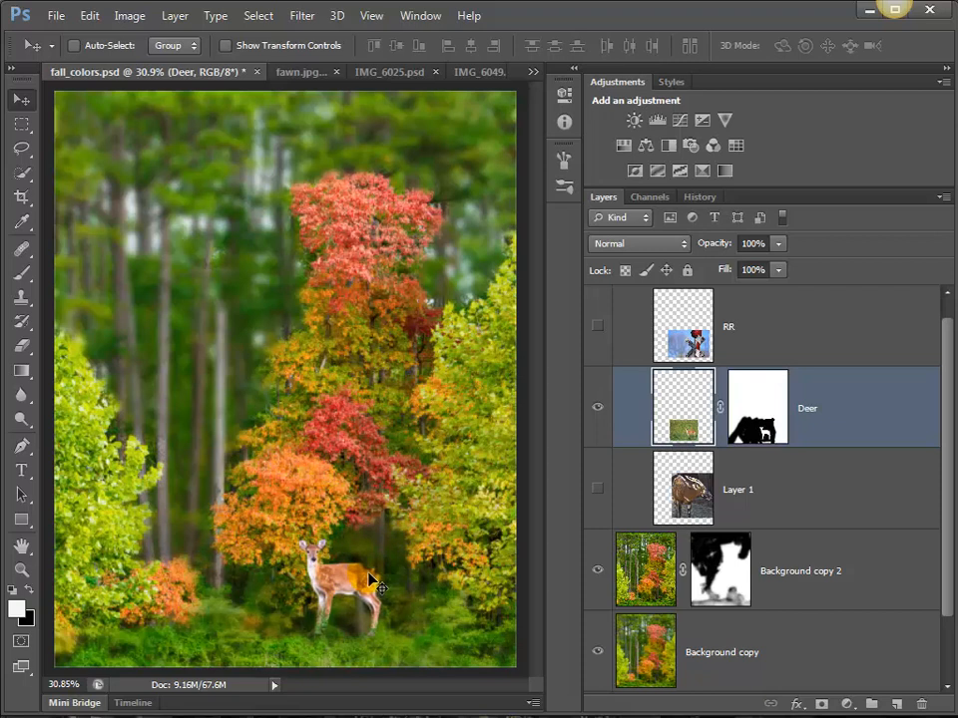
pyautogui.moveTo(355, 587); pyautogui.dragTo(397, 581)
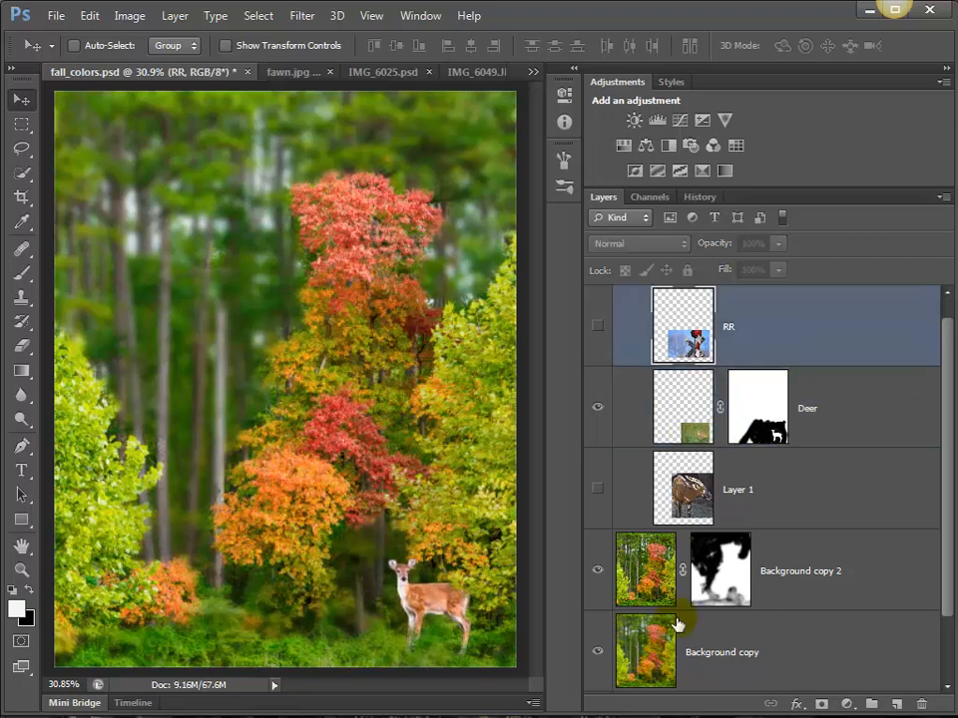
# - Shift the hidden RR layer to the left edge of the image while it is the active layer
pyautogui.moveTo(446, 611); pyautogui.dragTo(288, 571)
pyautogui.moveTo(425, 597); pyautogui.dragTo(355, 576)
# - Select the Deer layer and move the masked deer left to the grass beneath the orange tree
pyautogui.click(673, 432)
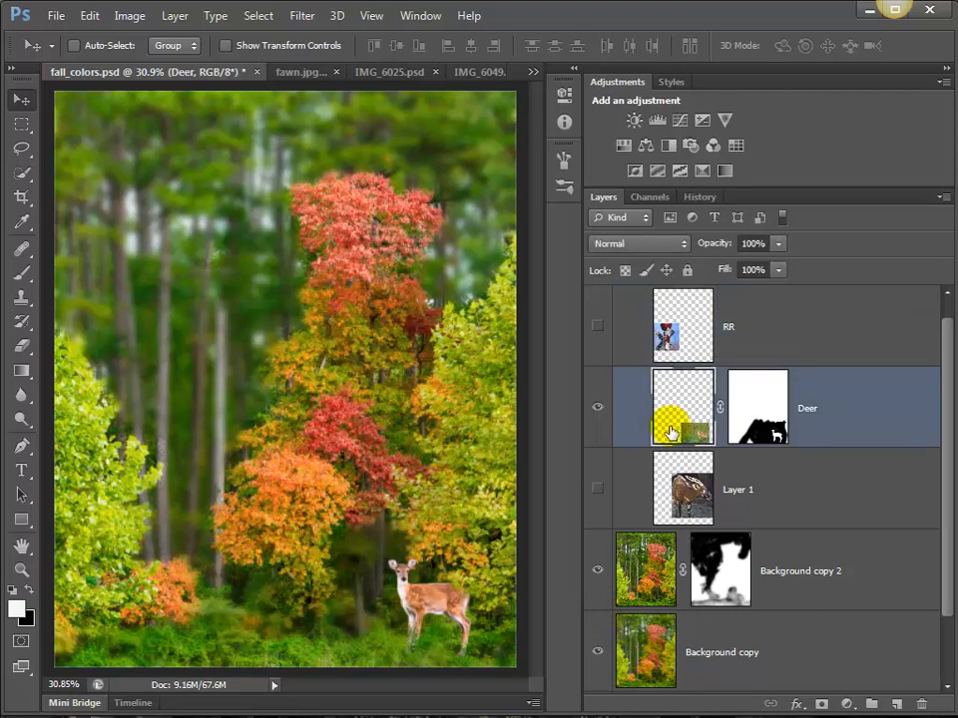
pyautogui.moveTo(419, 610); pyautogui.dragTo(301, 581)
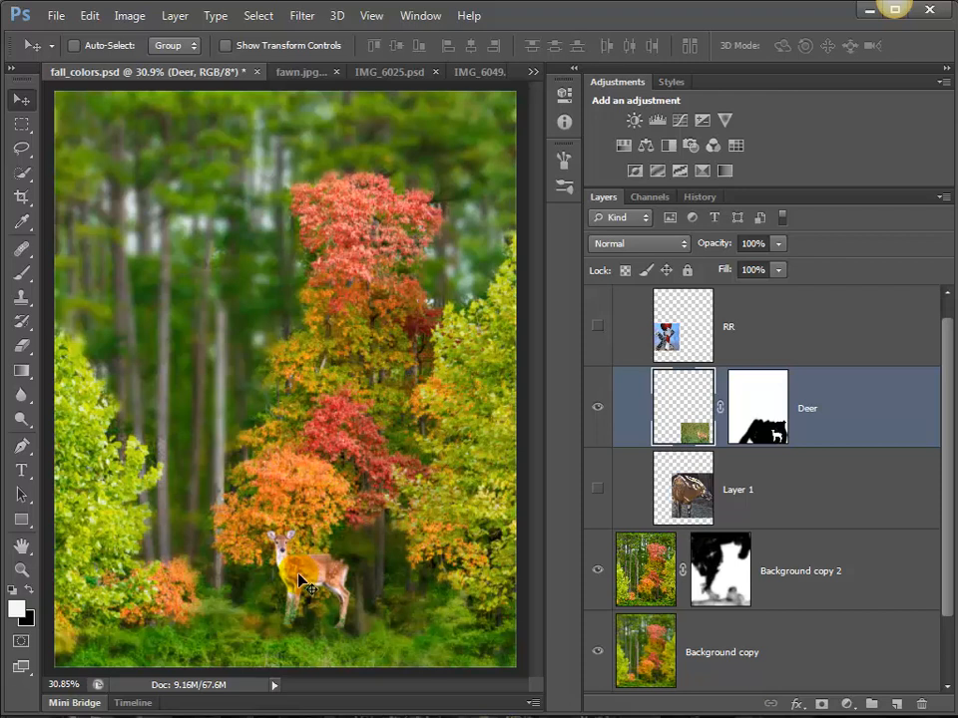
pyautogui.keyDown('ctrl'); pyautogui.click(337, 569); pyautogui.keyUp('ctrl')
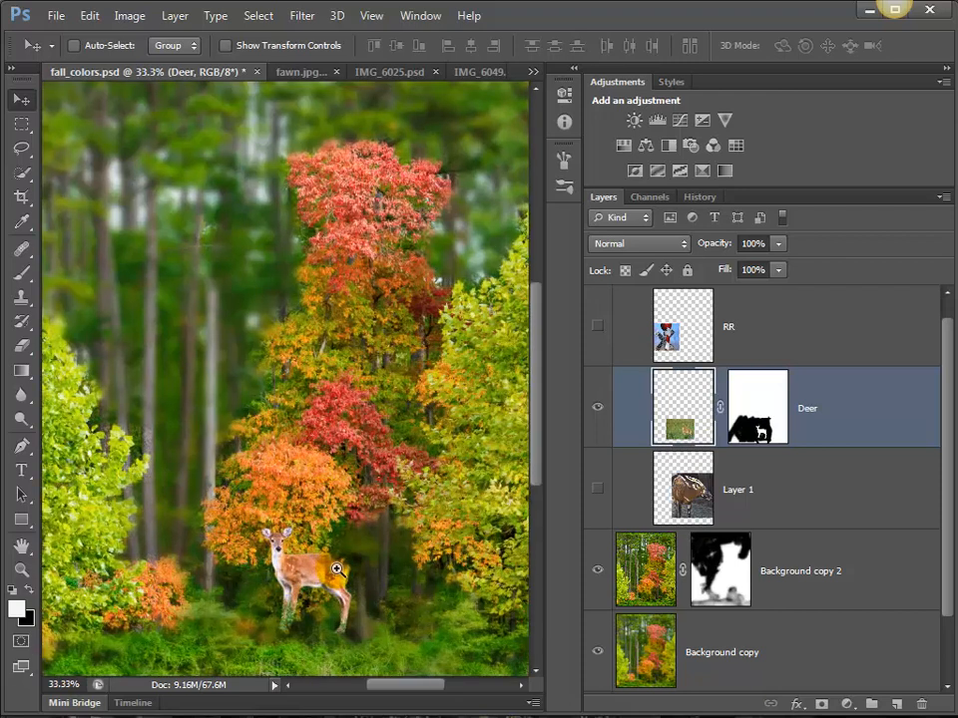
# - Try brushing white along the deer's upper rump on the Deer layer's image at 63% opacity, with the brush enlarged to 20 pixels
pyautogui.keyDown('ctrl'); pyautogui.click(337, 568); pyautogui.keyUp('ctrl')
pyautogui.keyDown('ctrl'); pyautogui.click(337, 569); pyautogui.keyUp('ctrl')
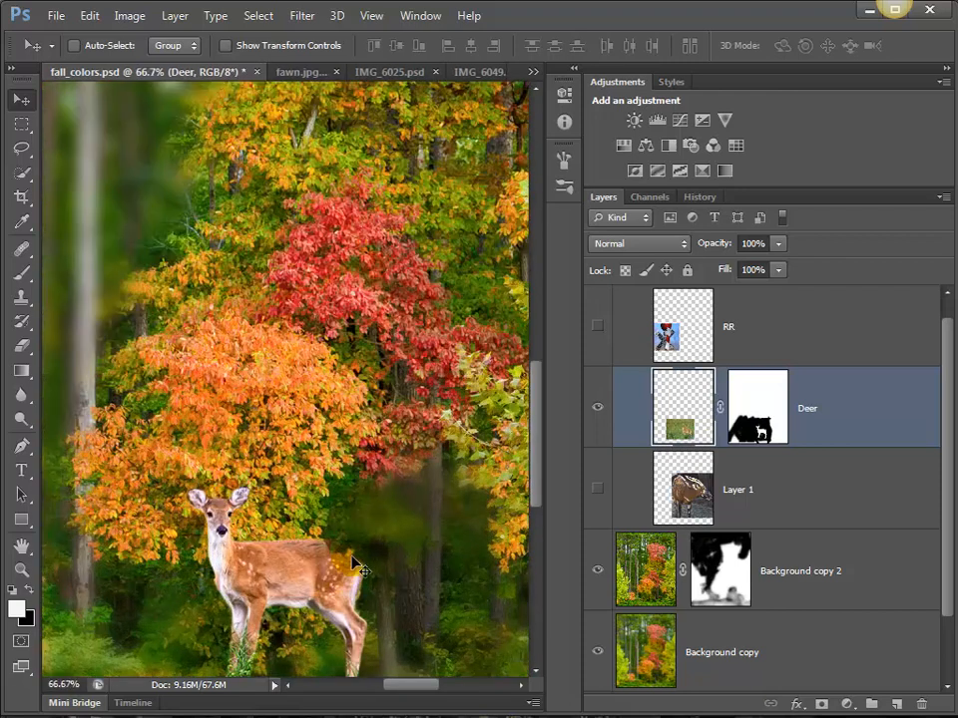
pyautogui.press('b')
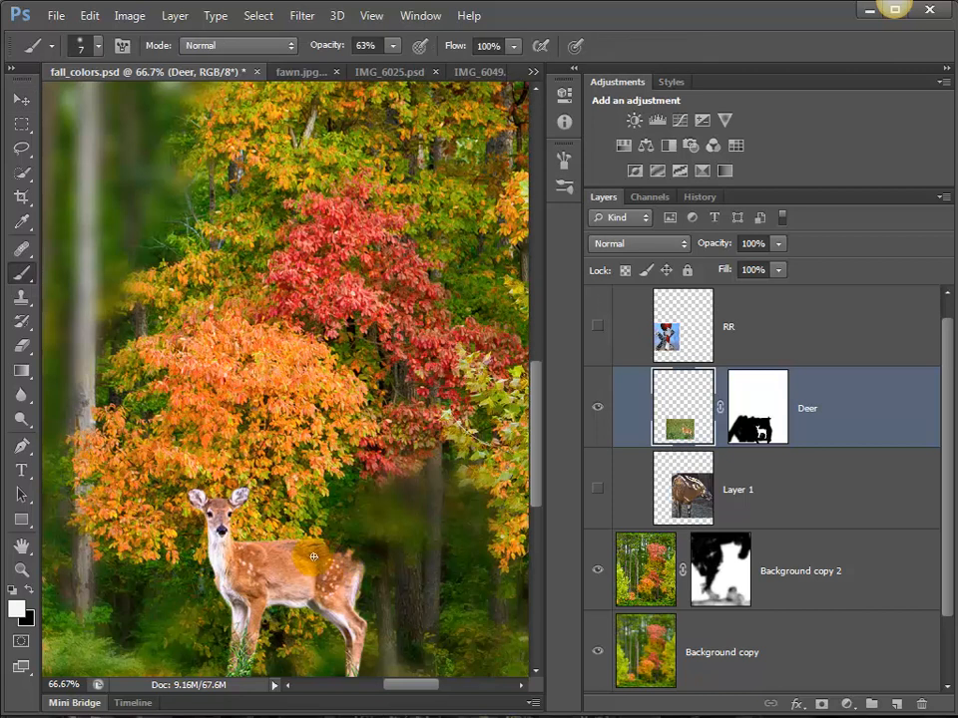
pyautogui.click(27, 595)
pyautogui.moveTo(307, 580); pyautogui.dragTo(321, 575)
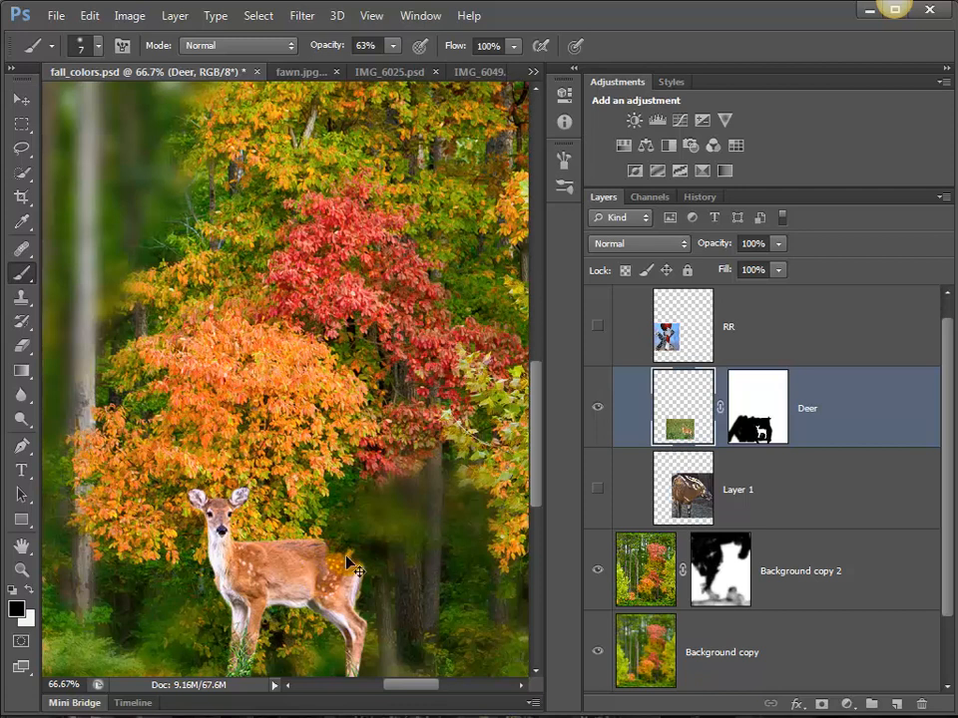
pyautogui.press('x')
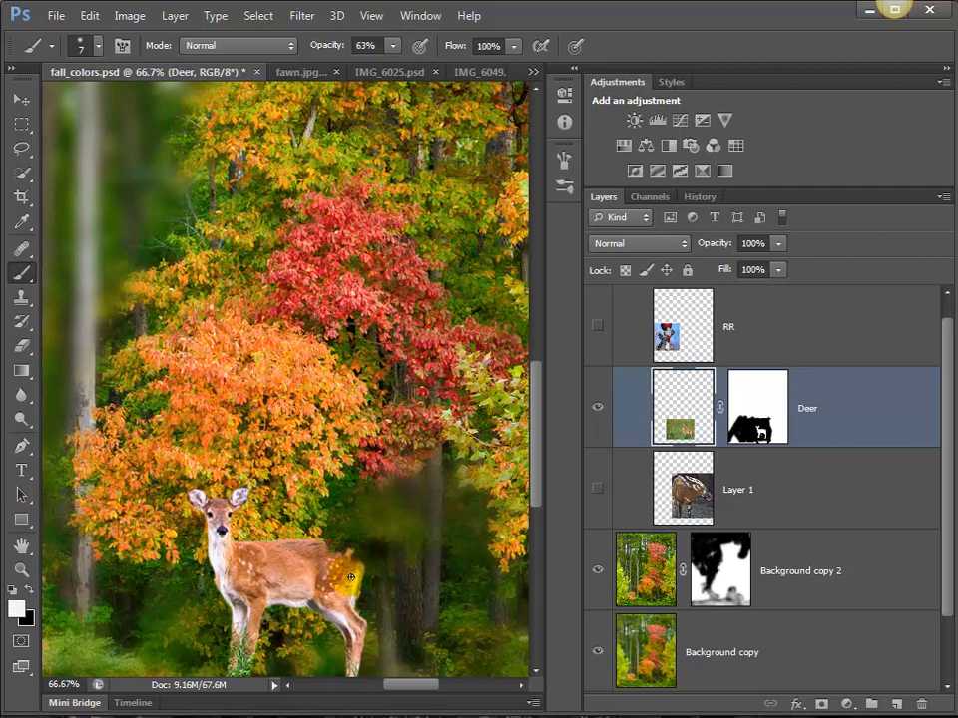
pyautogui.press(']')
pyautogui.press(']')
pyautogui.press(']')
pyautogui.press(']')
pyautogui.moveTo(323, 553); pyautogui.dragTo(337, 549)
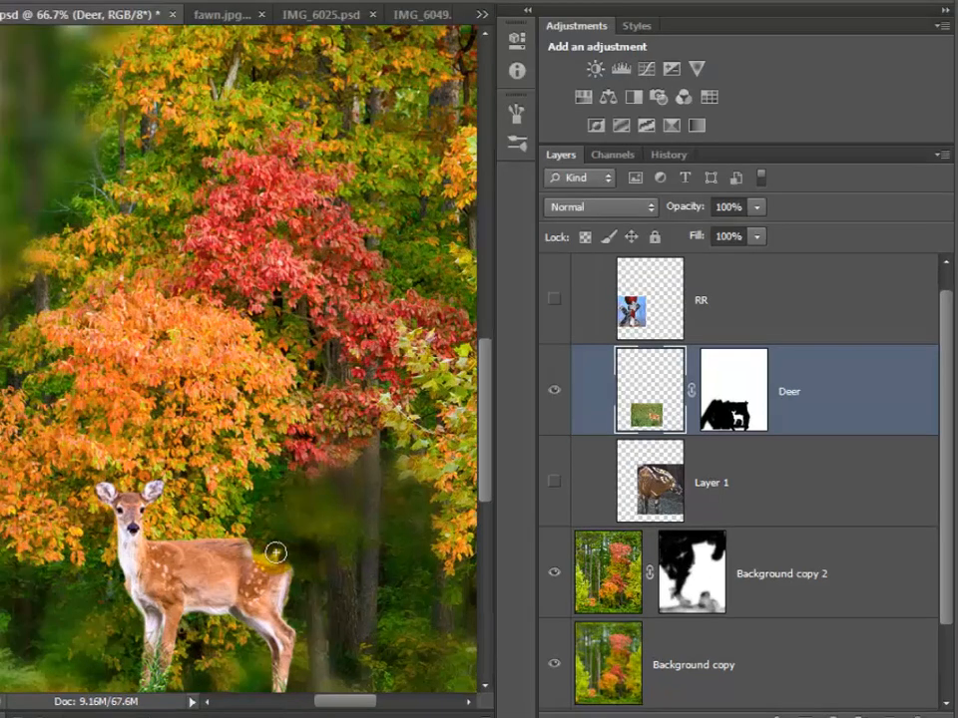
# - Undo the recent changes, make the Deer layer active, and move the deer left and up onto the orange tree
pyautogui.click(666, 389)
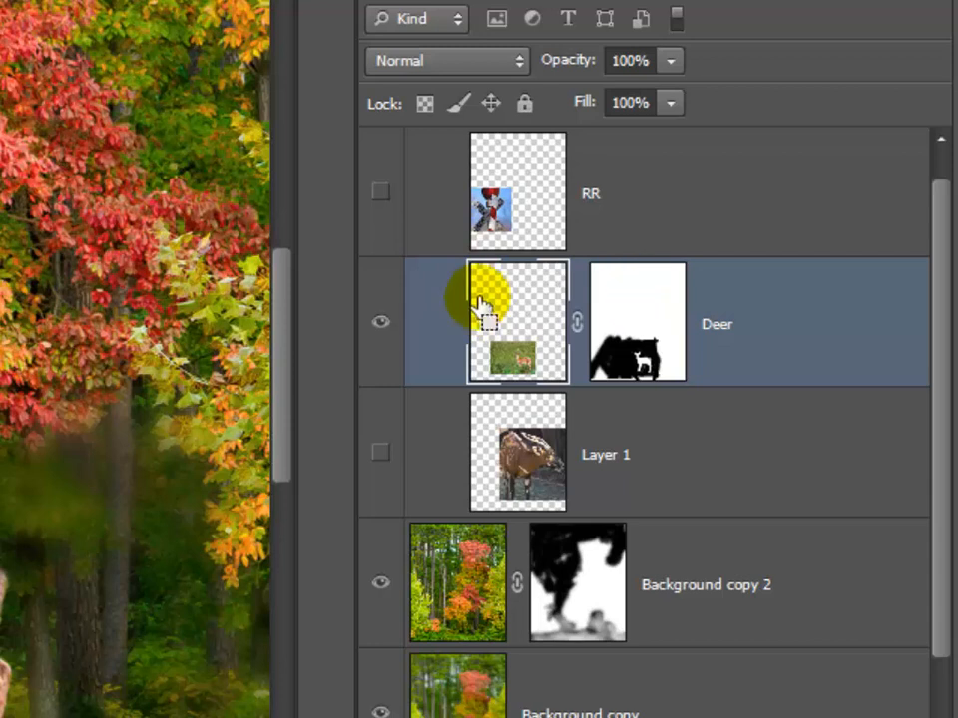
pyautogui.hotkey('ctrl', 'z')
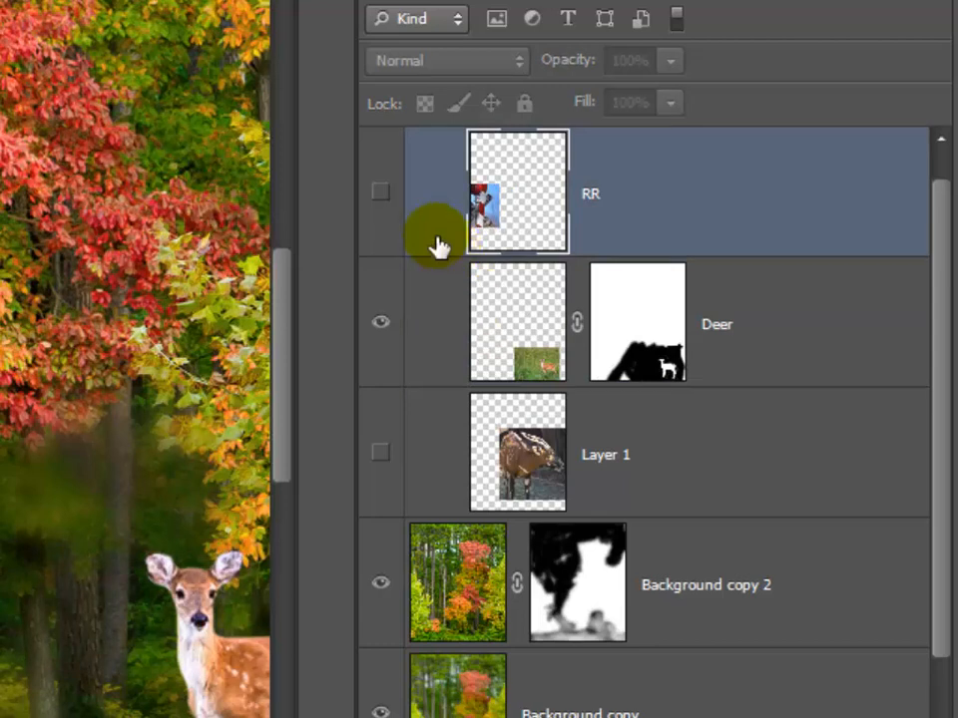
pyautogui.click(512, 334)
pyautogui.moveTo(96, 599); pyautogui.dragTo(0, 559)
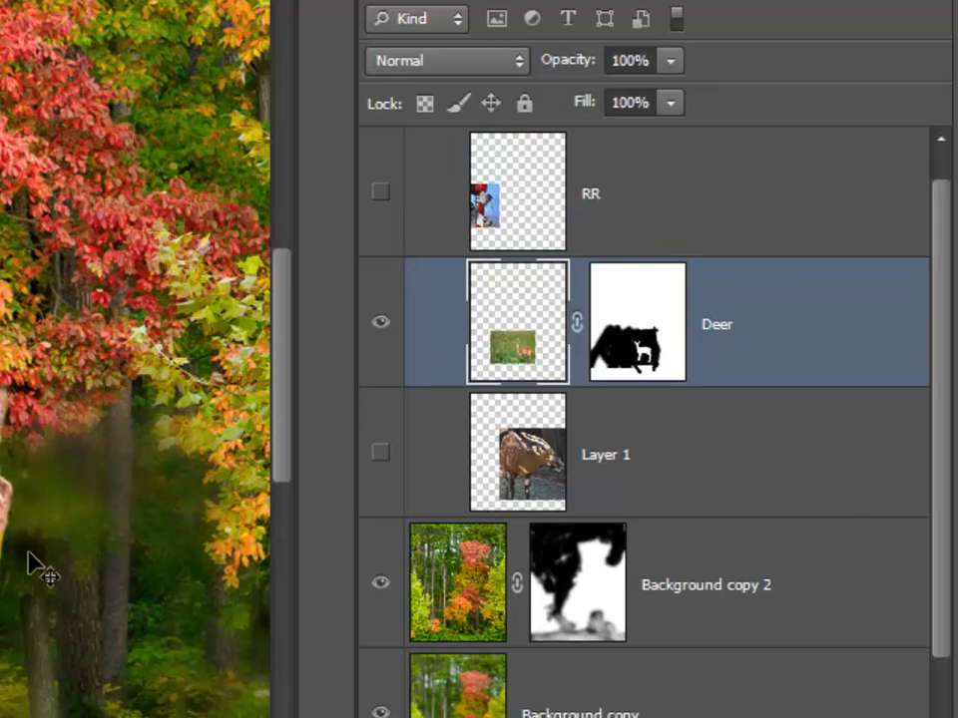
# - Paint white on the Deer layer's mask at 100% brush opacity to restore the deer's upper rump
pyautogui.click(647, 356)
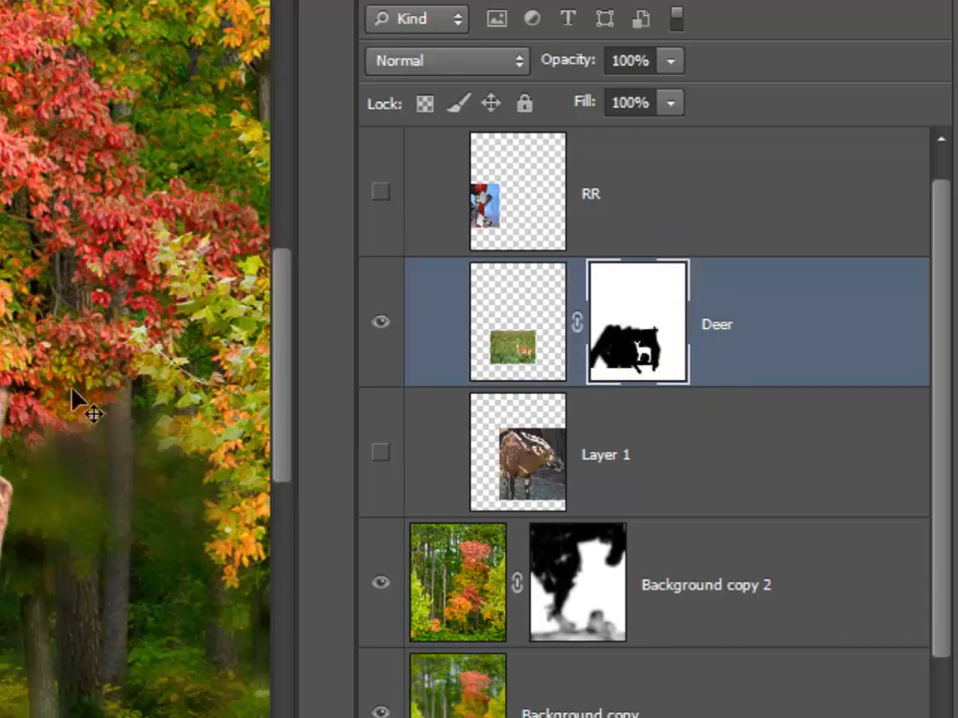
pyautogui.press('b')
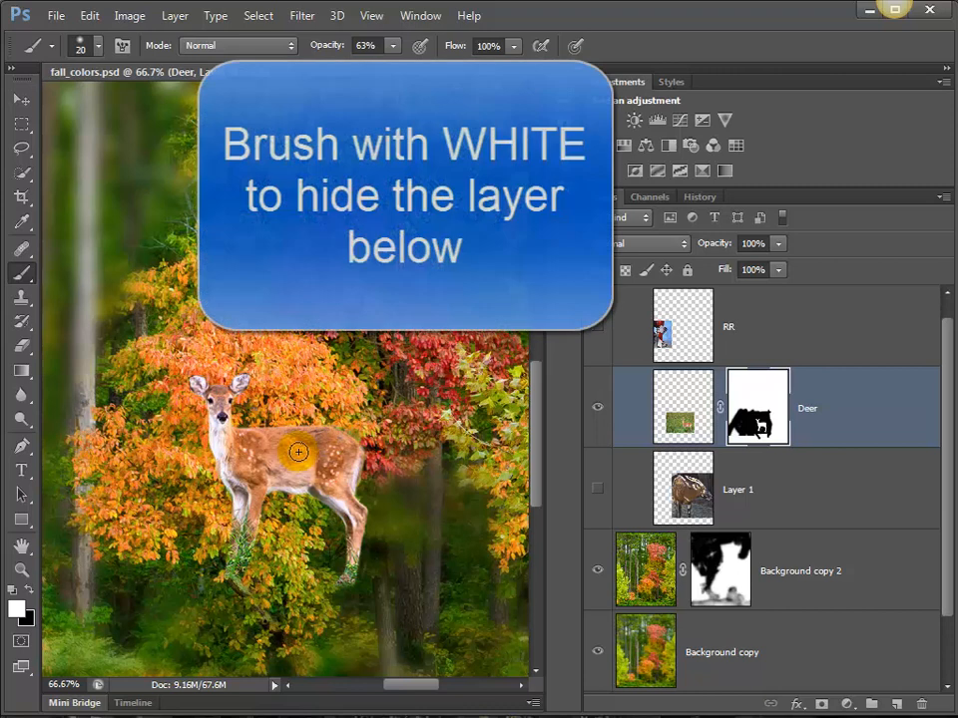
pyautogui.click(392, 48)
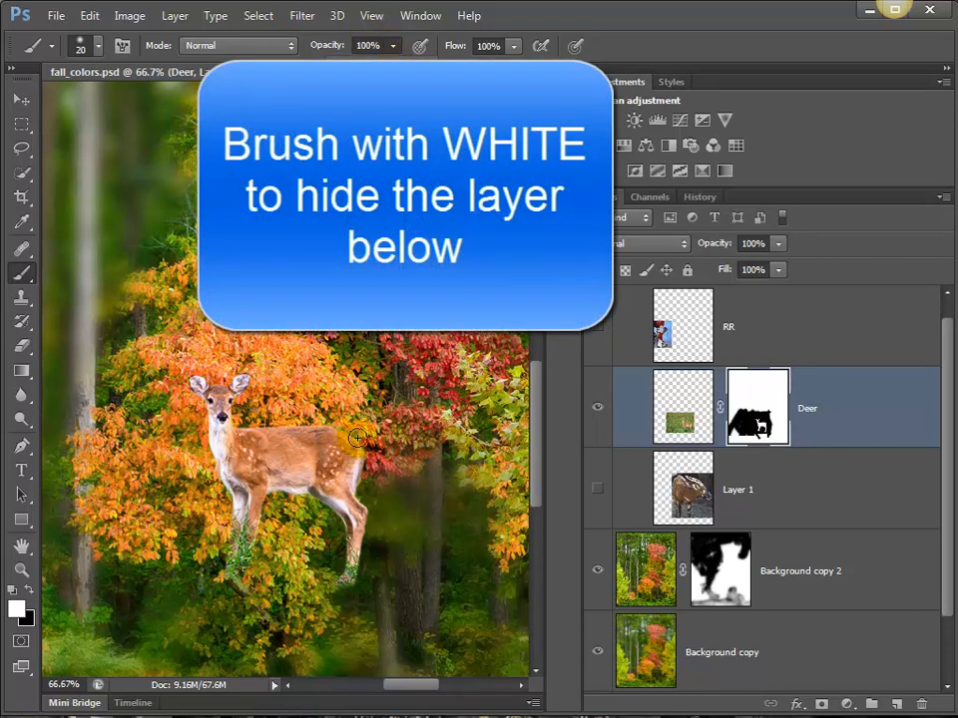
pyautogui.moveTo(357, 438); pyautogui.dragTo(351, 450)
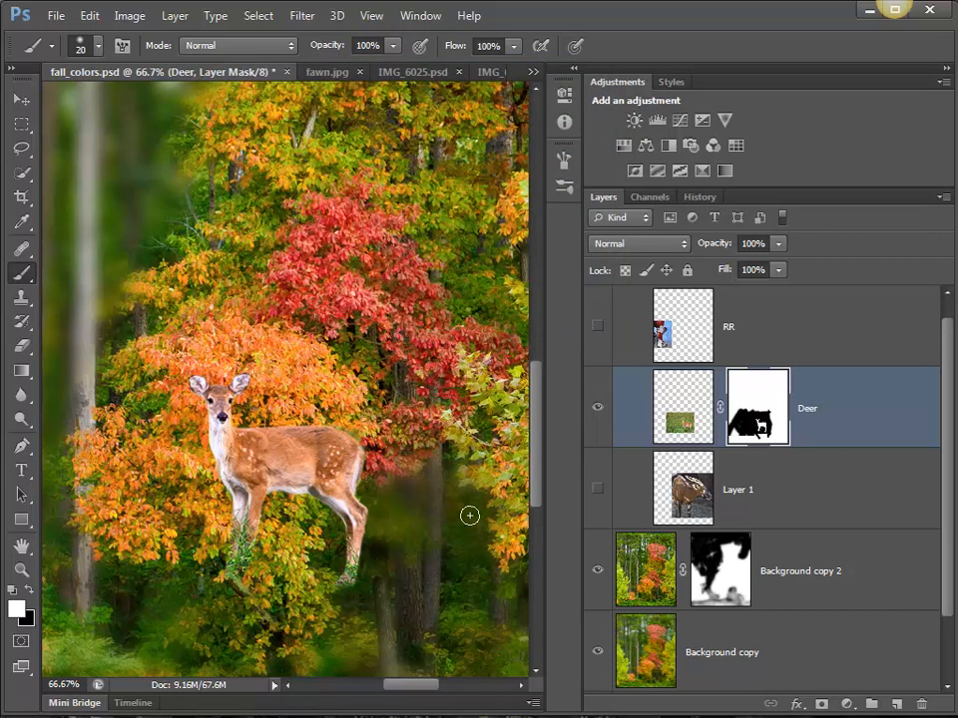
# - Move the masked deer slightly up and right, and set up a black brush of 35 pixels
pyautogui.press('v')
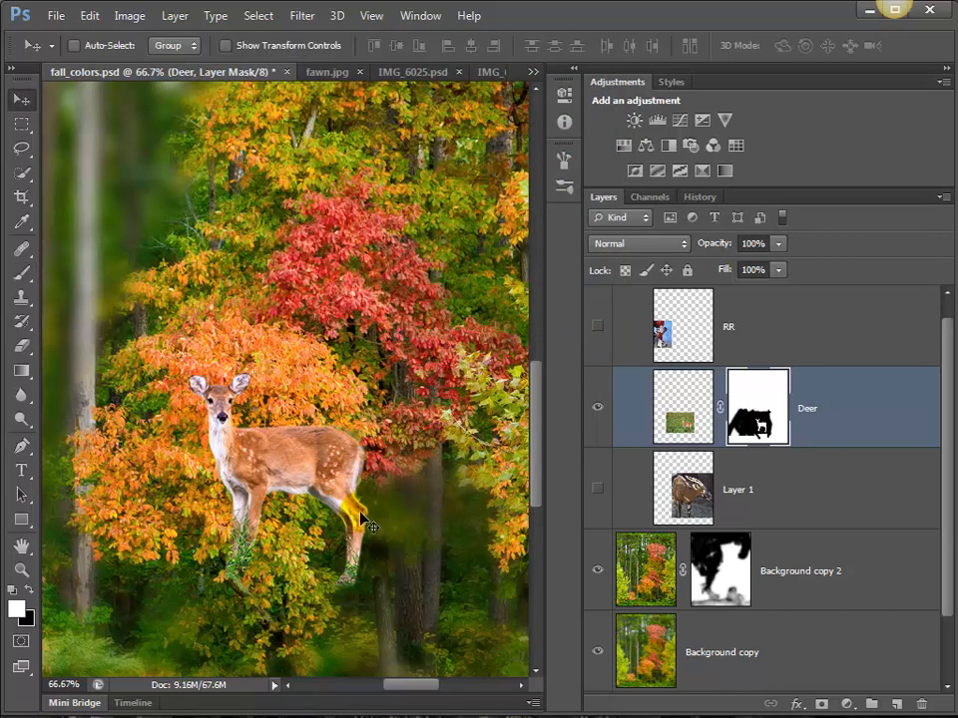
pyautogui.moveTo(361, 515); pyautogui.dragTo(374, 484)
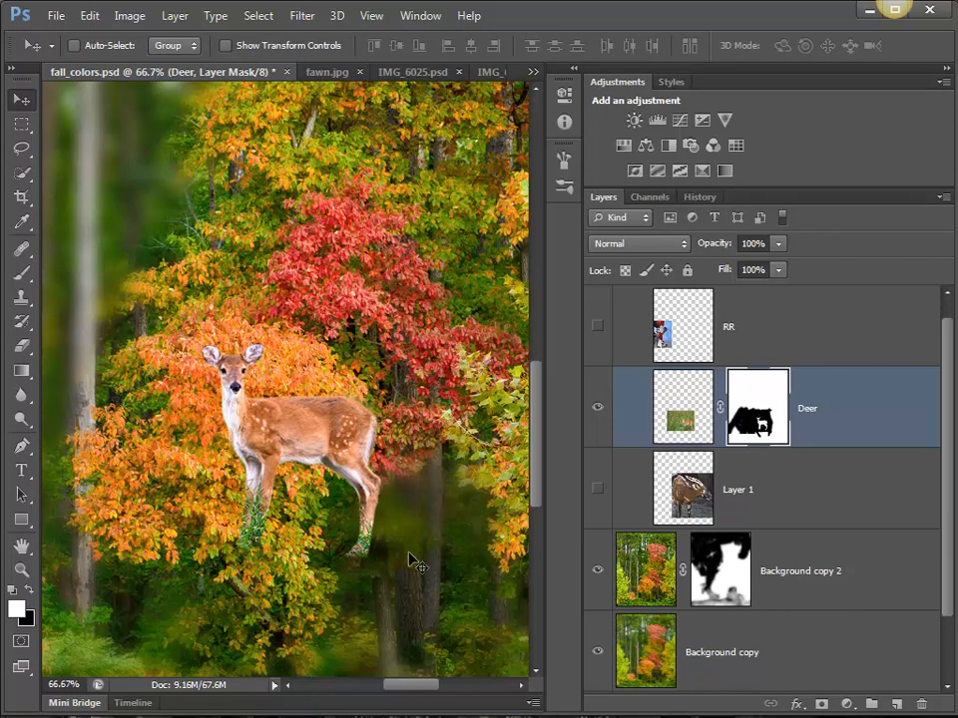
pyautogui.press('x')
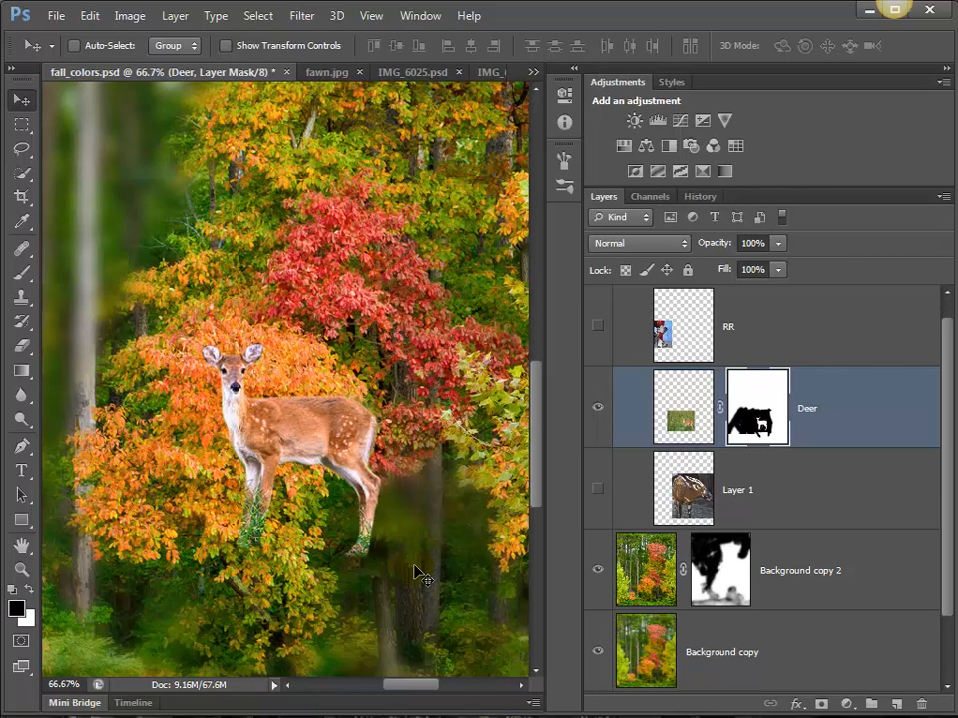
pyautogui.press('b')
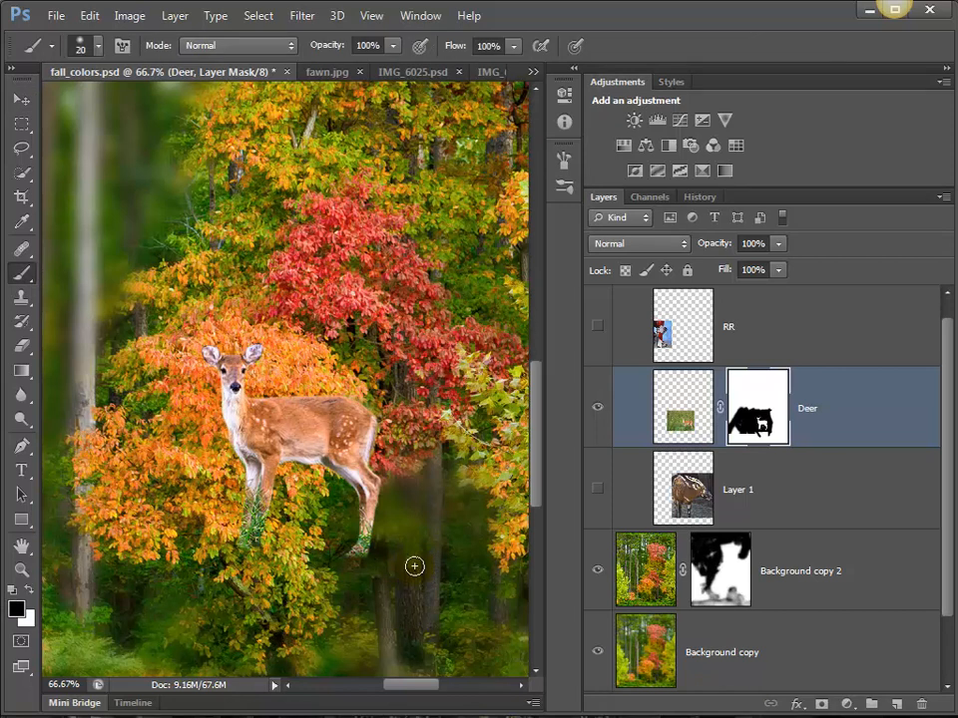
pyautogui.press(']')
pyautogui.press(']')
pyautogui.press(']')
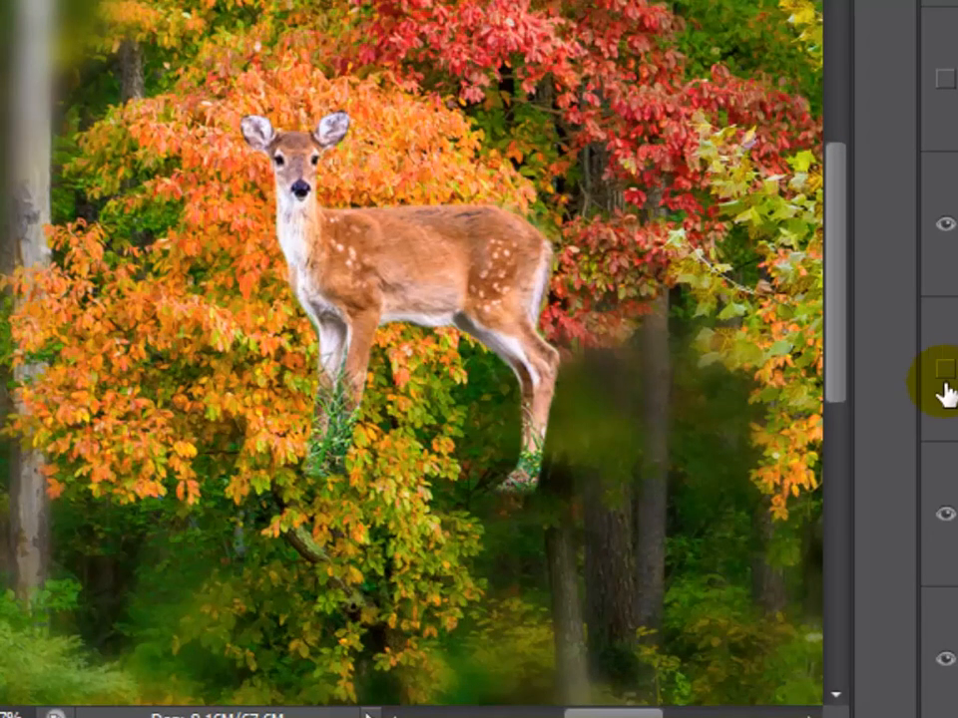
# - Hide the Background copy 2, Background copy and Background layers, and move the isolated deer slightly up and right
pyautogui.click(944, 514)
pyautogui.click(944, 658)
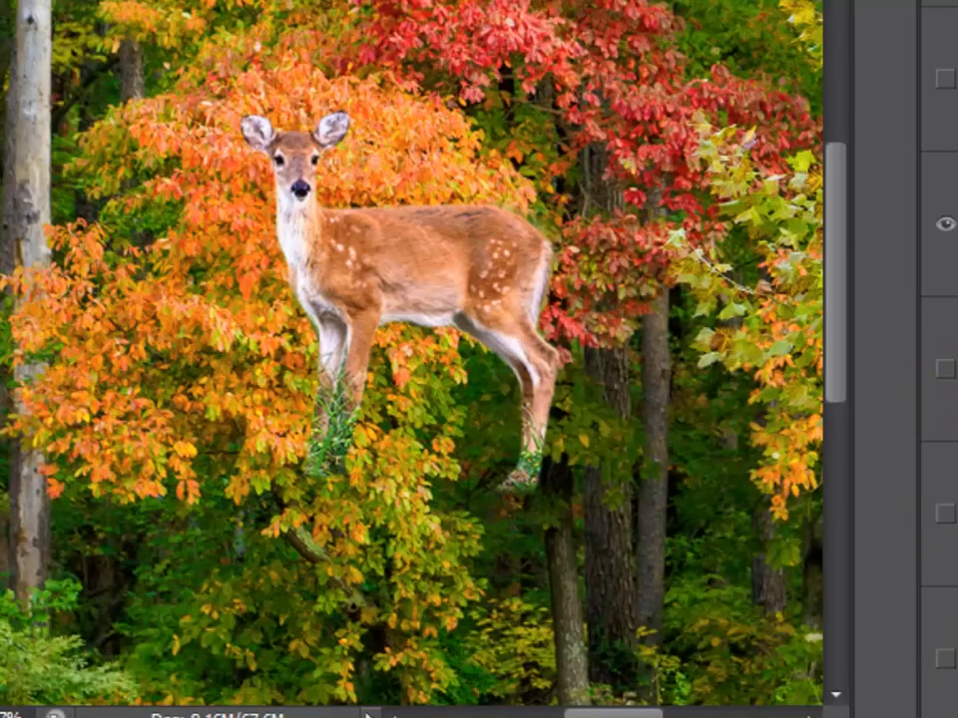
pyautogui.scroll(-1, 937, 598)
pyautogui.click(937, 661)
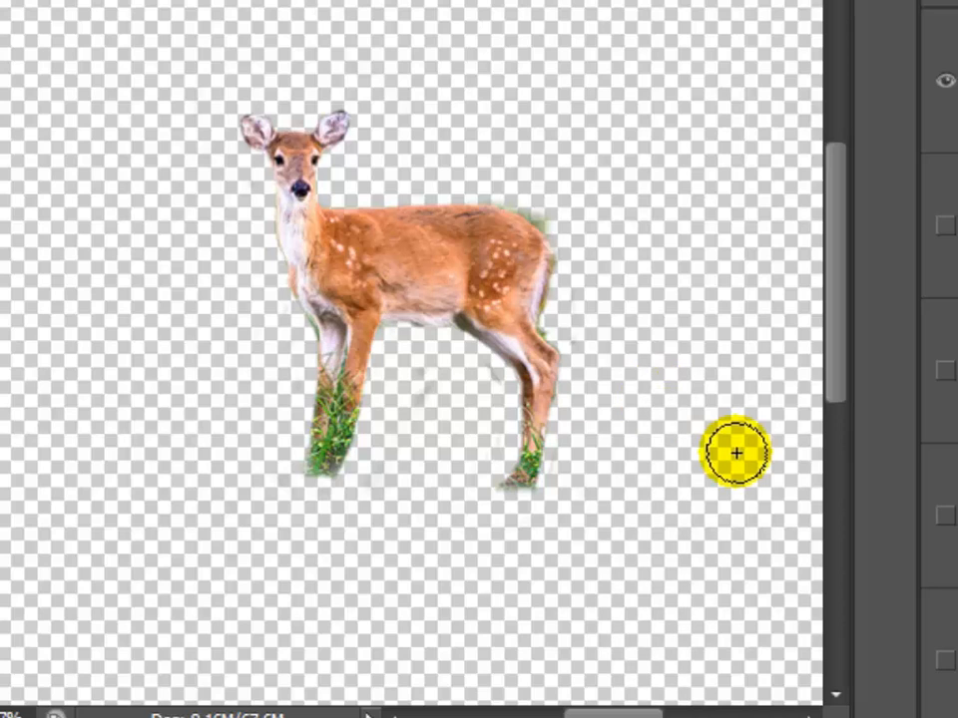
pyautogui.press('v')
pyautogui.moveTo(487, 395)
pyautogui.mouseDown()
pyautogui.moveTo(465, 419)
pyautogui.moveTo(428, 321)
pyautogui.moveTo(399, 339)
pyautogui.moveTo(479, 159)
pyautogui.moveTo(500, 248)
pyautogui.moveTo(507, 368)
pyautogui.mouseUp()
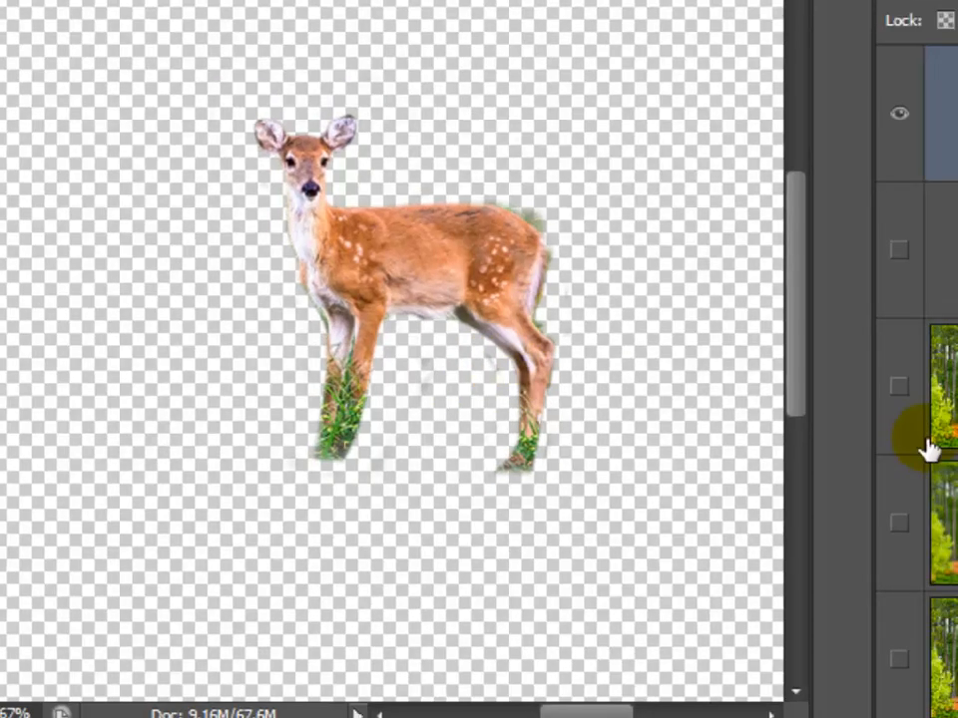
# - Show the Background copy 2, Background copy and Background layers again
pyautogui.click(899, 385)
pyautogui.click(899, 522)
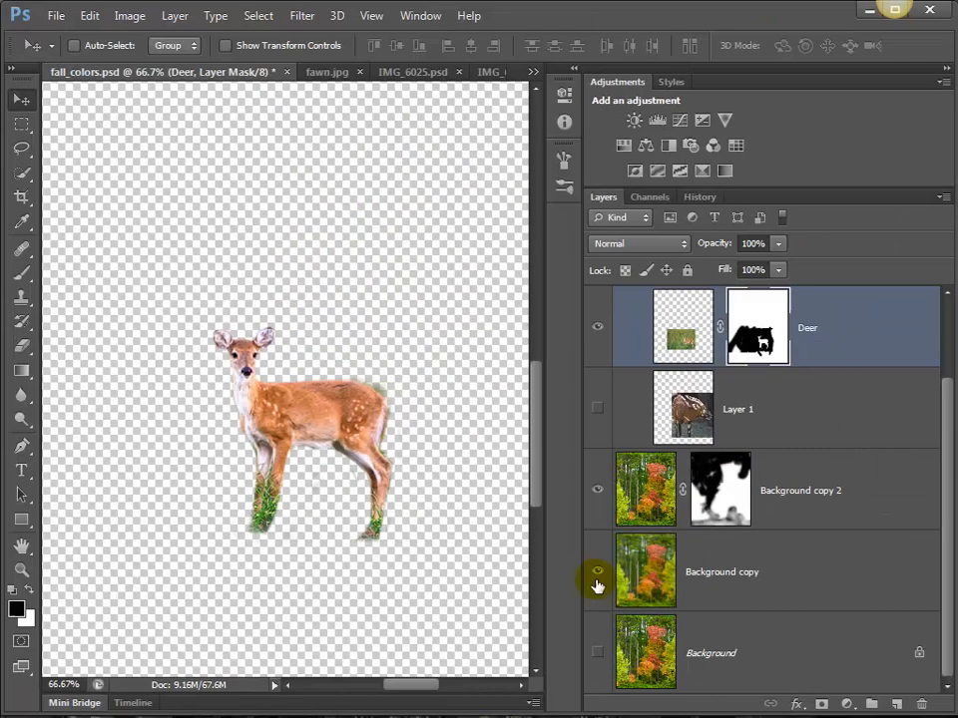
pyautogui.click(903, 653)
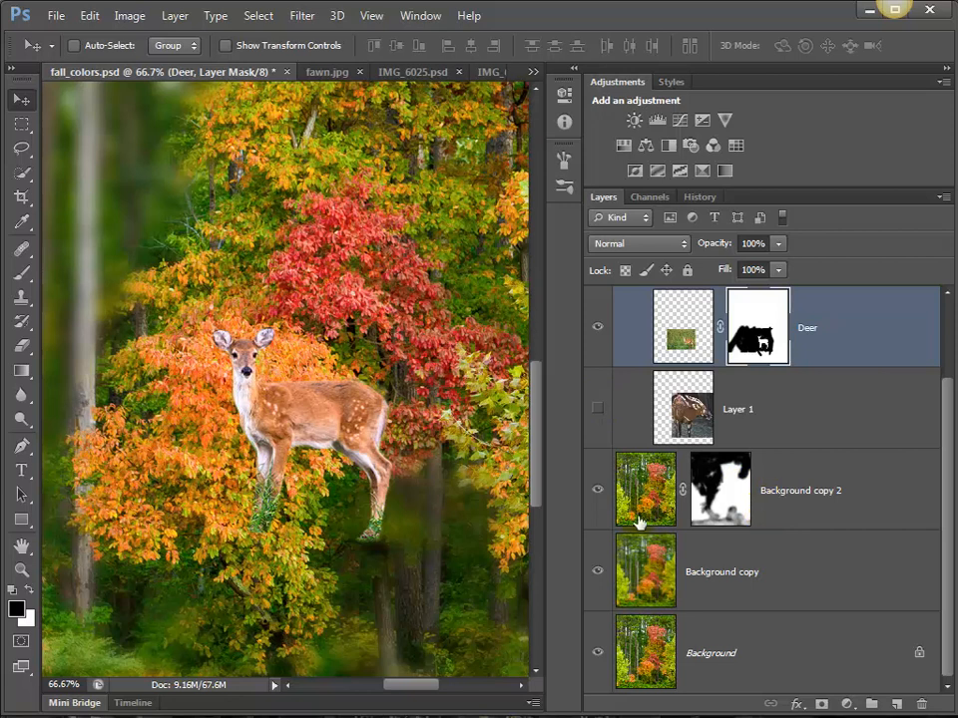
# - Move the deer down to the grass beneath the yellow foliage on the right of the image, and nudge it slightly up
pyautogui.hotkey('ctrl', '0')
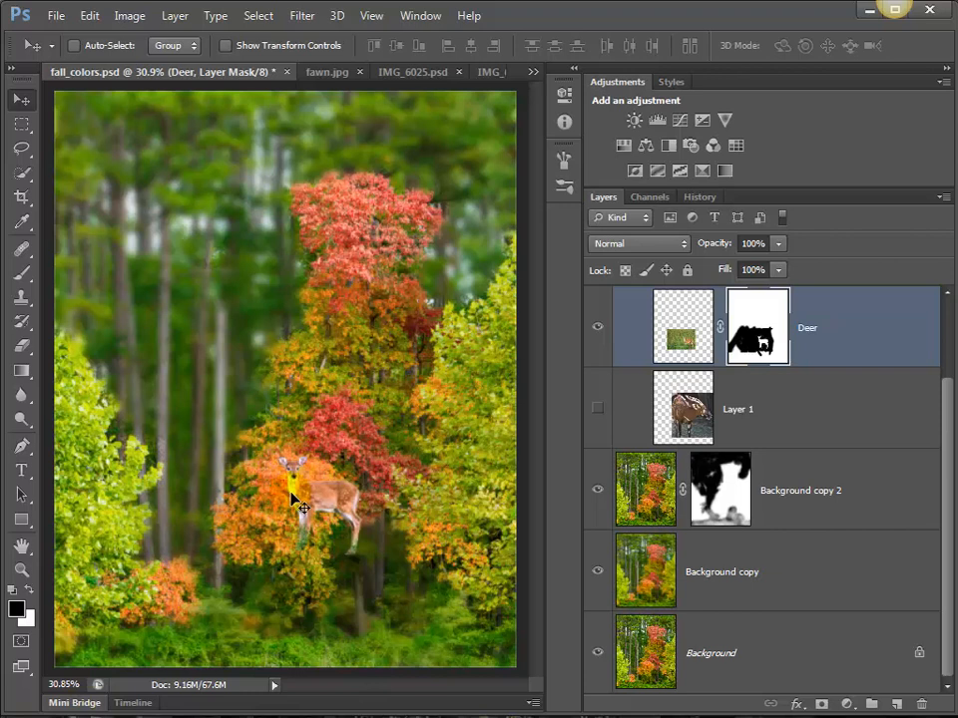
pyautogui.moveTo(294, 488); pyautogui.dragTo(422, 611)
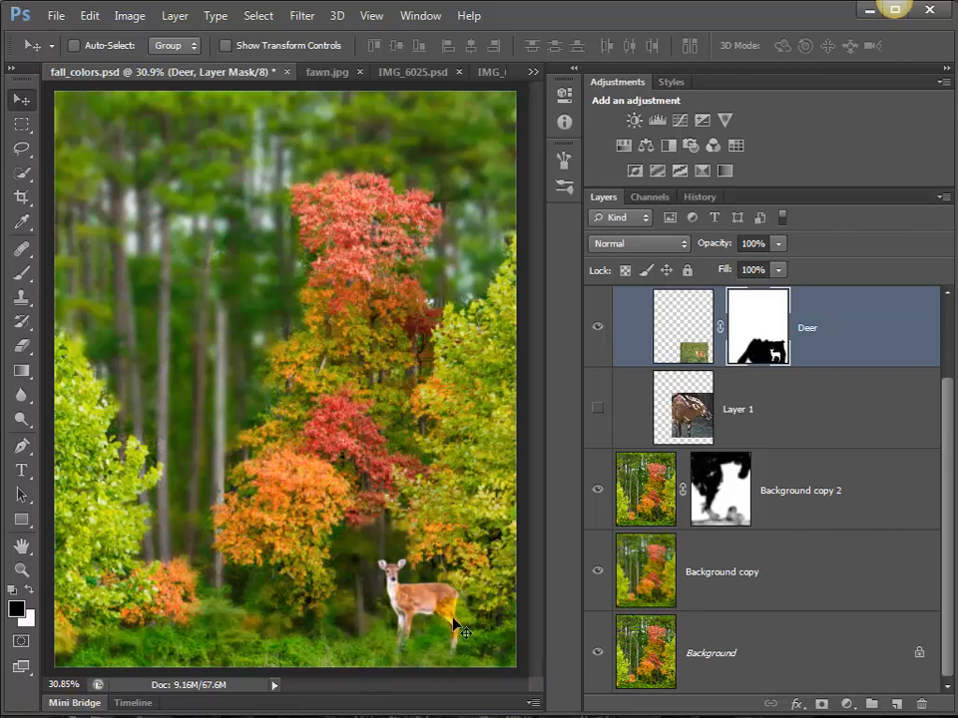
pyautogui.keyDown('ctrl'); pyautogui.click(438, 585); pyautogui.keyUp('ctrl')
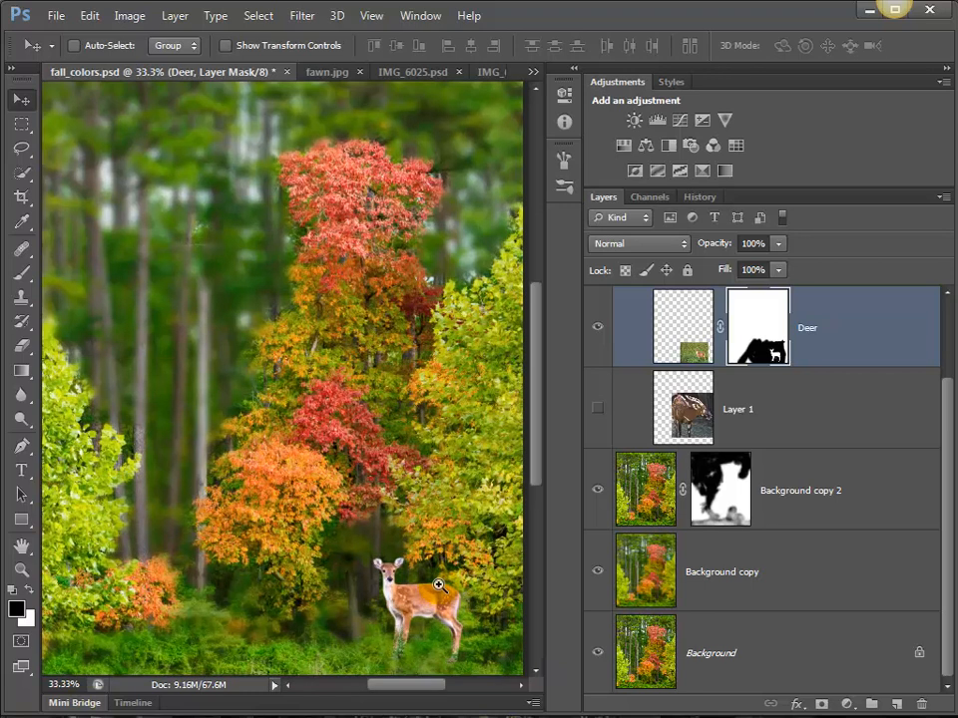
pyautogui.keyDown('ctrl'); pyautogui.click(438, 585); pyautogui.keyUp('ctrl')
pyautogui.keyDown('ctrl'); pyautogui.click(442, 588); pyautogui.keyUp('ctrl')
pyautogui.keyDown('ctrl'); pyautogui.click(444, 598); pyautogui.keyUp('ctrl')
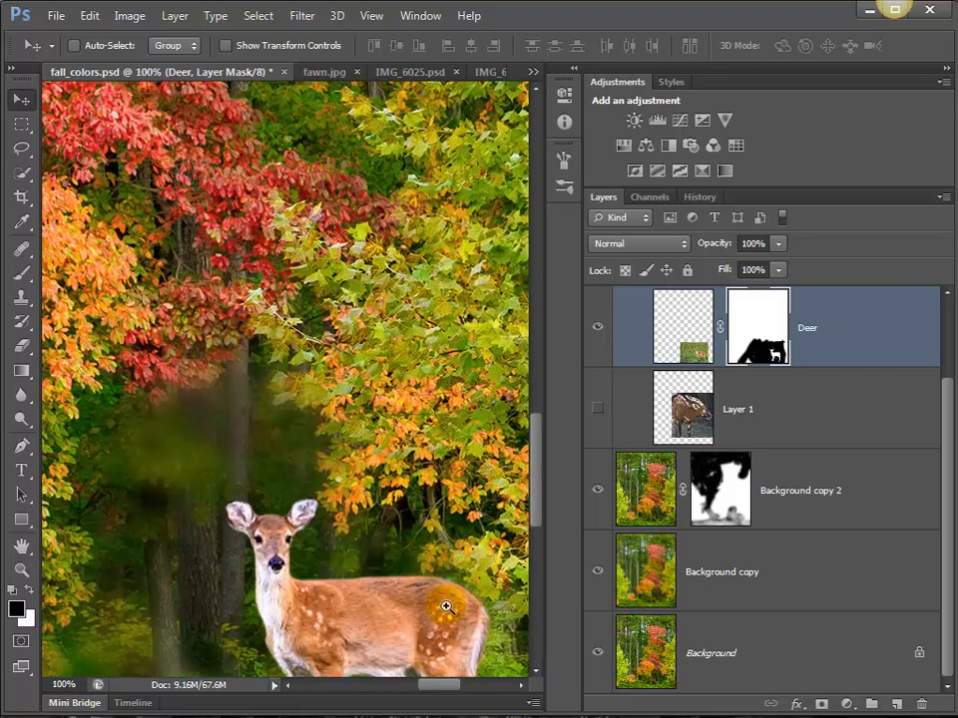
pyautogui.moveTo(436, 620)
pyautogui.mouseDown()
pyautogui.moveTo(439, 605)
pyautogui.moveTo(434, 615)
pyautogui.mouseUp()
# - Paint black on the Deer layer's mask over the deer's upper rump to reveal the foliage below
pyautogui.click(754, 322)
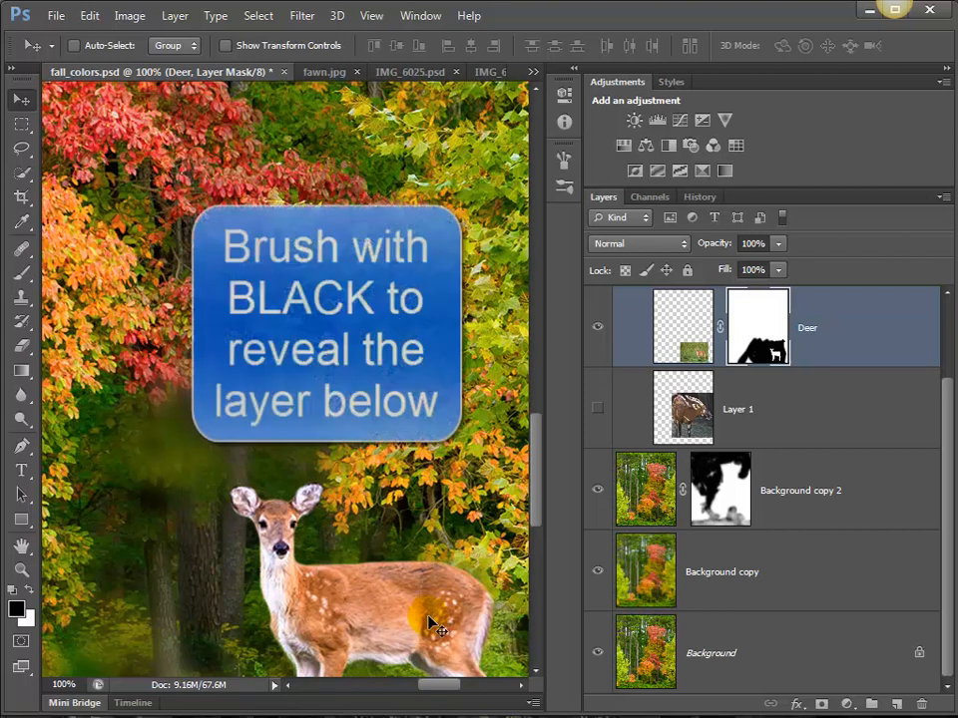
pyautogui.press('b')
pyautogui.moveTo(457, 578)
pyautogui.mouseDown()
pyautogui.moveTo(485, 580)
pyautogui.moveTo(419, 560)
pyautogui.mouseUp()
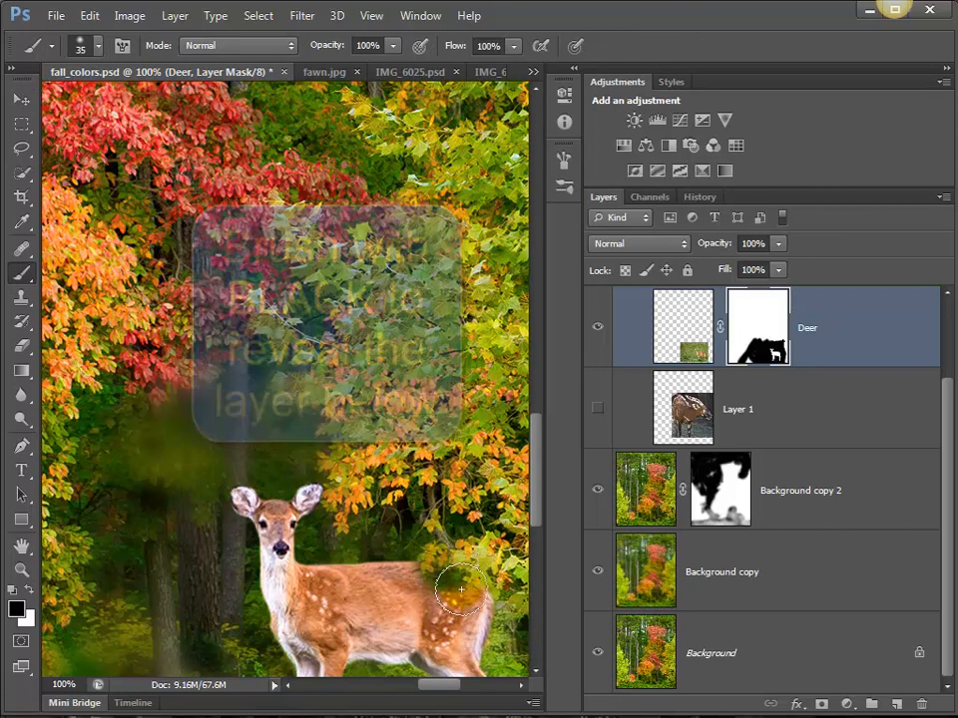
pyautogui.moveTo(486, 591)
pyautogui.mouseDown()
pyautogui.moveTo(439, 620)
pyautogui.moveTo(439, 638)
pyautogui.mouseUp()
# - Paint white on the Deer layer's mask with a 10 px brush to restore the hidden part of the deer's upper rump
pyautogui.hotkey('ctrl', 'space')
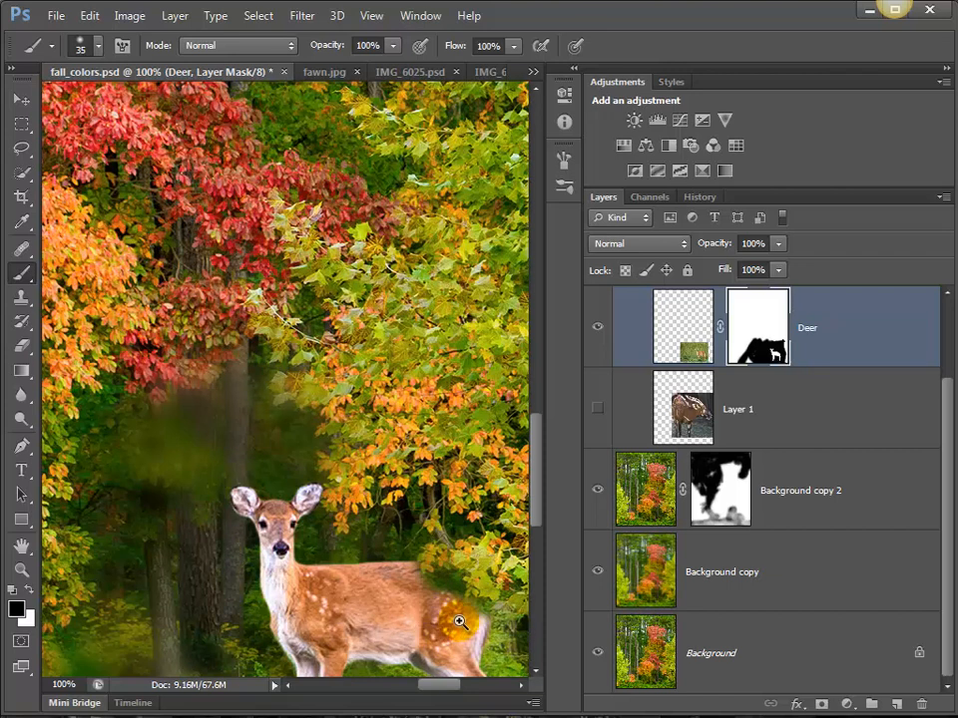
pyautogui.click(460, 624)
pyautogui.click(453, 599)
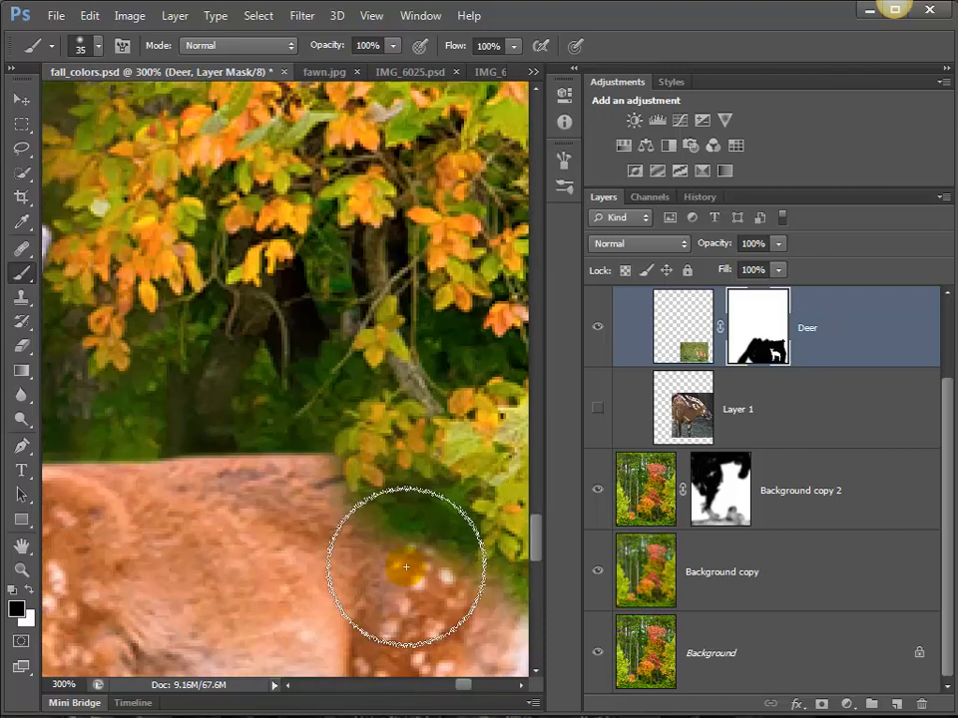
pyautogui.press('[')
pyautogui.press('[')
pyautogui.press('[')
pyautogui.press('[')
pyautogui.press('[')
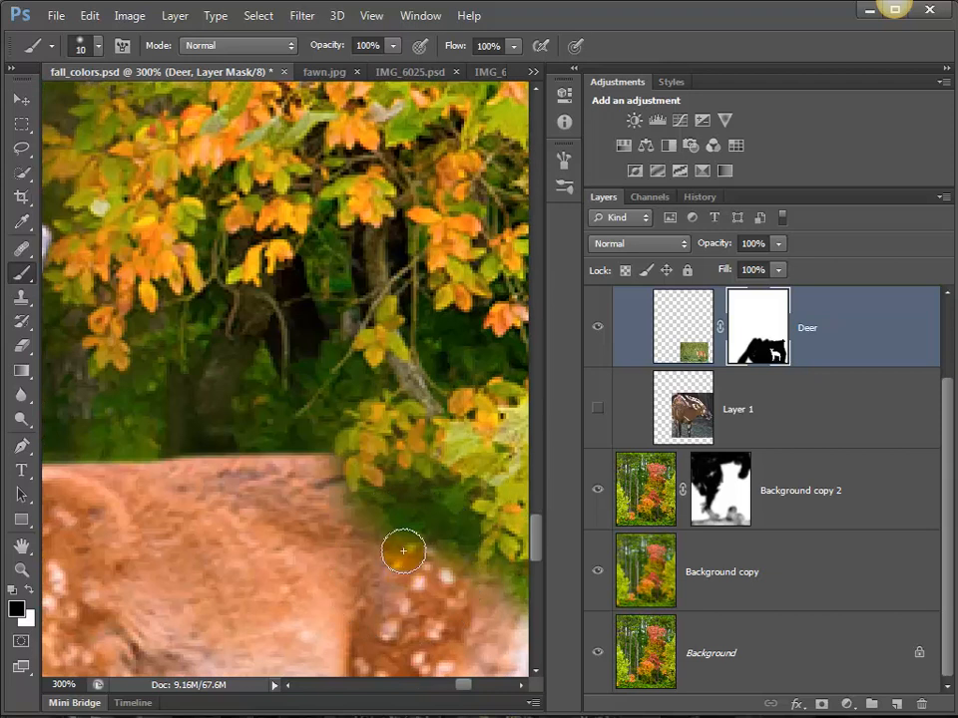
pyautogui.press('x')
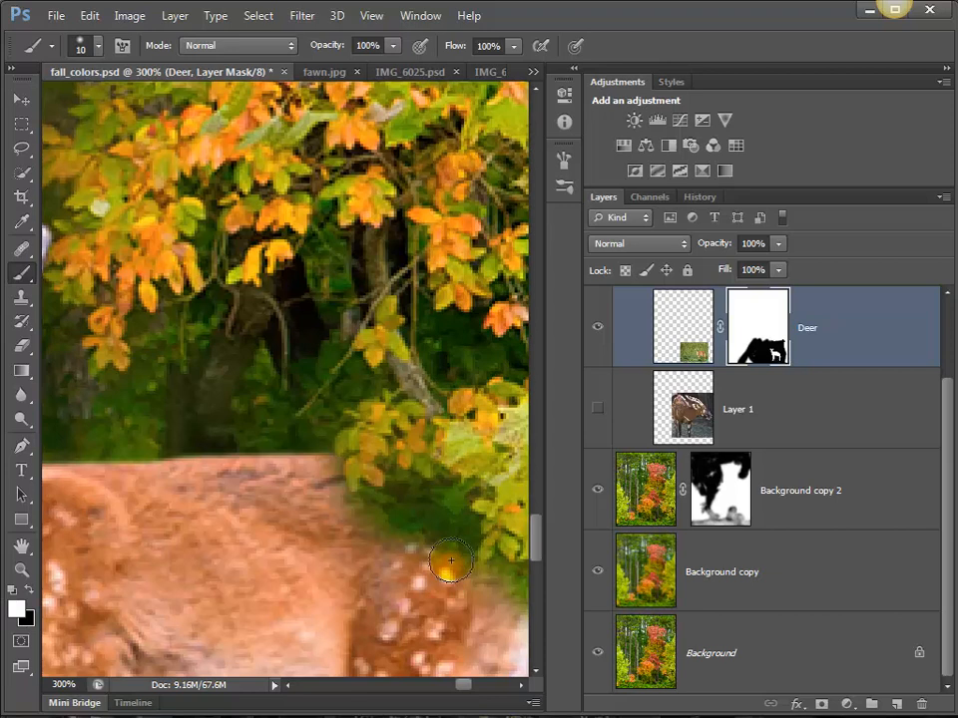
pyautogui.moveTo(450, 563)
pyautogui.mouseDown()
pyautogui.moveTo(464, 532)
pyautogui.moveTo(461, 555)
pyautogui.moveTo(454, 494)
pyautogui.moveTo(401, 495)
pyautogui.moveTo(442, 515)
pyautogui.moveTo(412, 536)
pyautogui.moveTo(430, 533)
pyautogui.moveTo(365, 505)
pyautogui.moveTo(405, 552)
pyautogui.moveTo(387, 543)
pyautogui.moveTo(370, 494)
pyautogui.moveTo(342, 510)
pyautogui.moveTo(419, 522)
pyautogui.moveTo(453, 541)
pyautogui.moveTo(476, 587)
pyautogui.moveTo(496, 568)
pyautogui.moveTo(517, 594)
pyautogui.mouseUp()
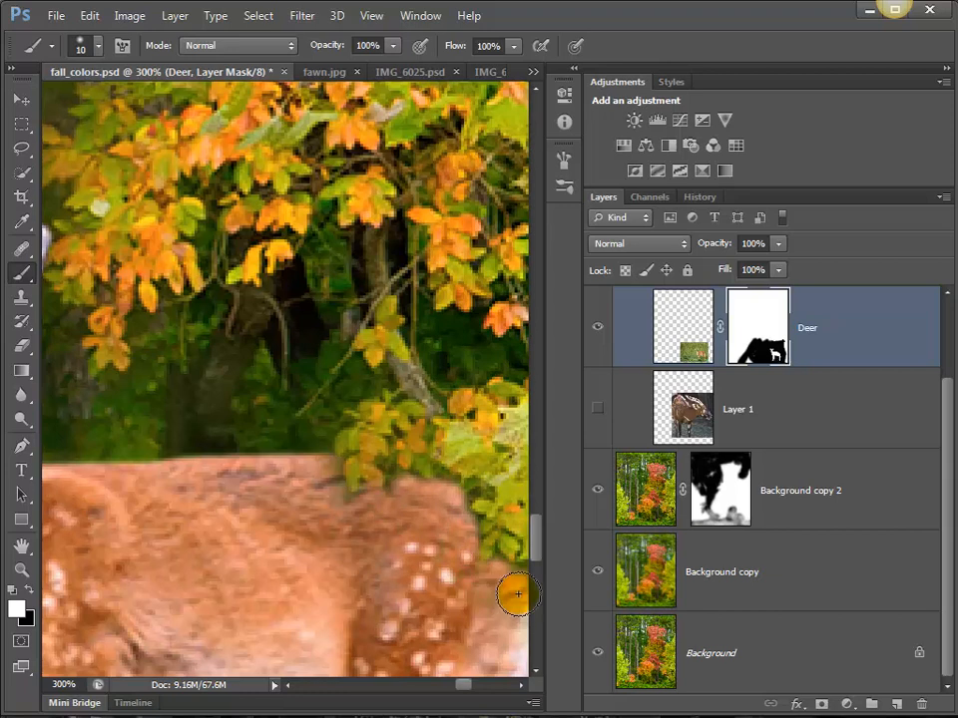
# - Restore the rest of the deer's rump edge and tail base by painting white on the Deer layer's mask
pyautogui.click(449, 513)
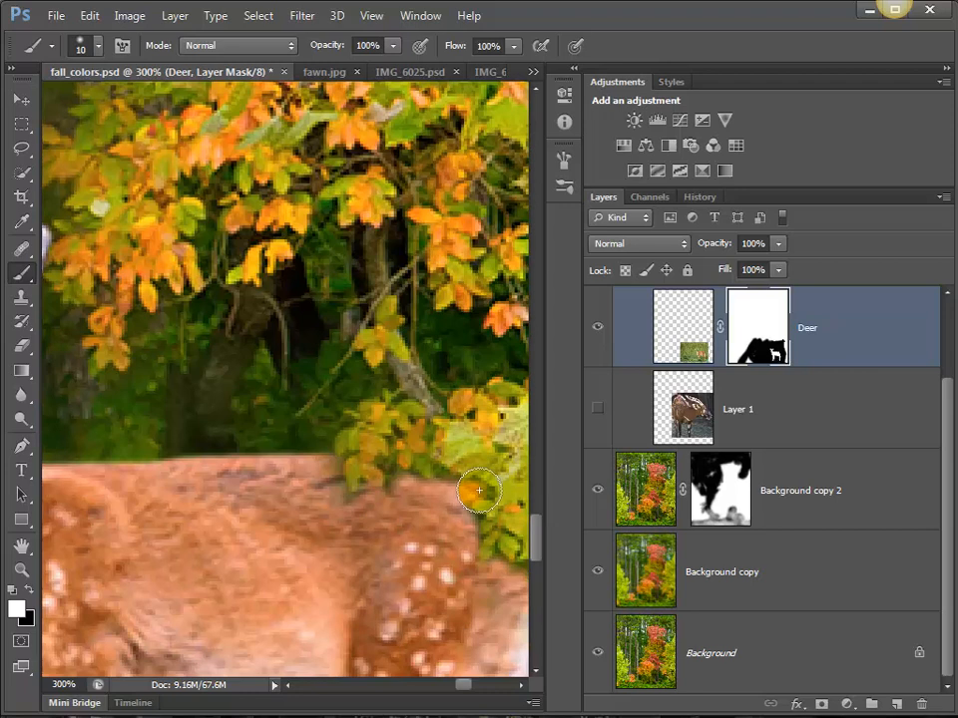
pyautogui.moveTo(478, 490)
pyautogui.mouseDown()
pyautogui.moveTo(447, 478)
pyautogui.moveTo(424, 488)
pyautogui.moveTo(388, 488)
pyautogui.mouseUp()
pyautogui.press('space')
pyautogui.moveTo(404, 558); pyautogui.dragTo(289, 512)
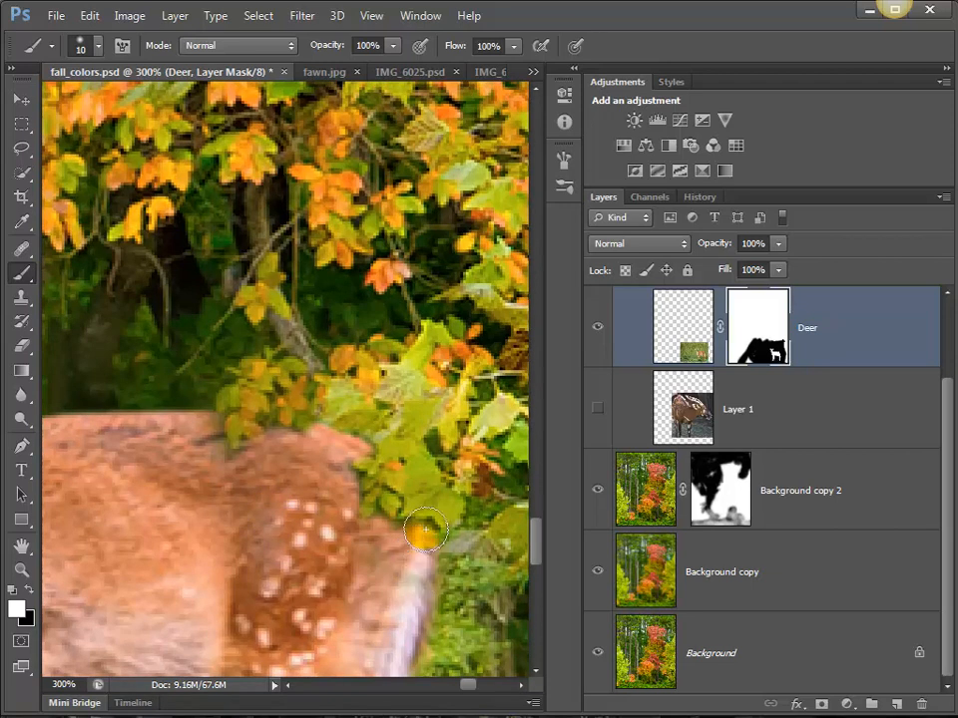
pyautogui.moveTo(425, 533); pyautogui.dragTo(413, 524)
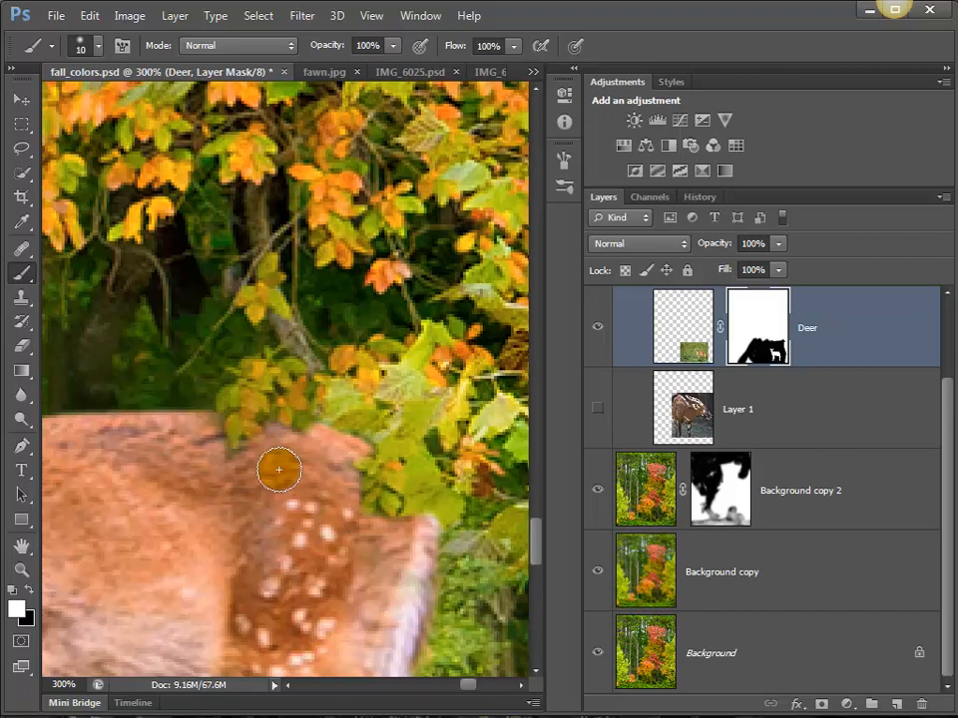
pyautogui.hotkey('ctrl', '-')
pyautogui.hotkey('ctrl', '-')
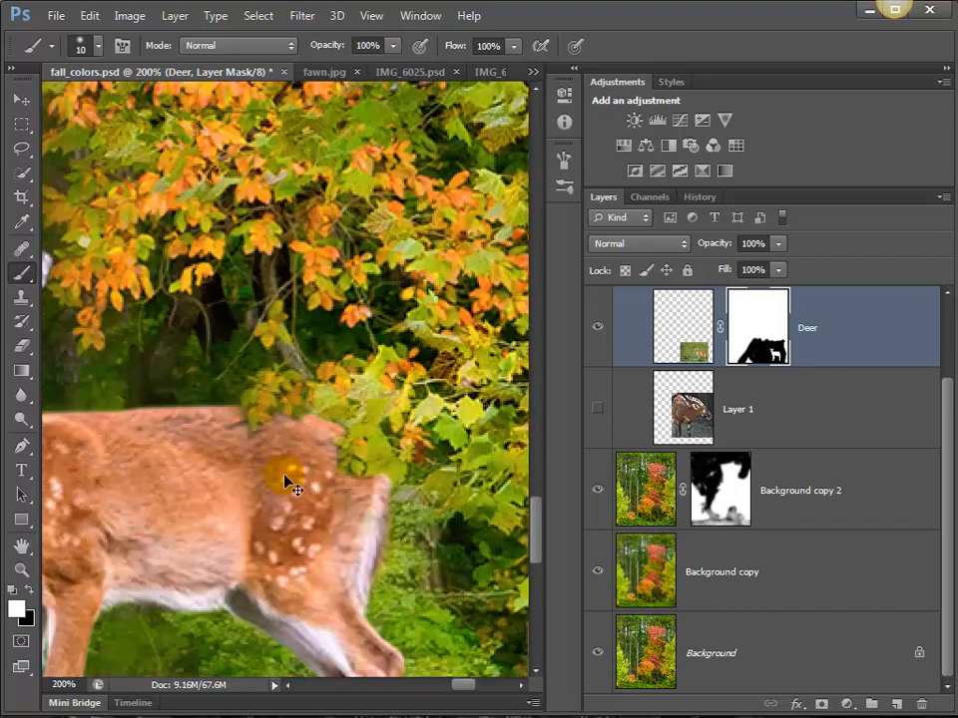
pyautogui.hotkey('ctrl', '-')
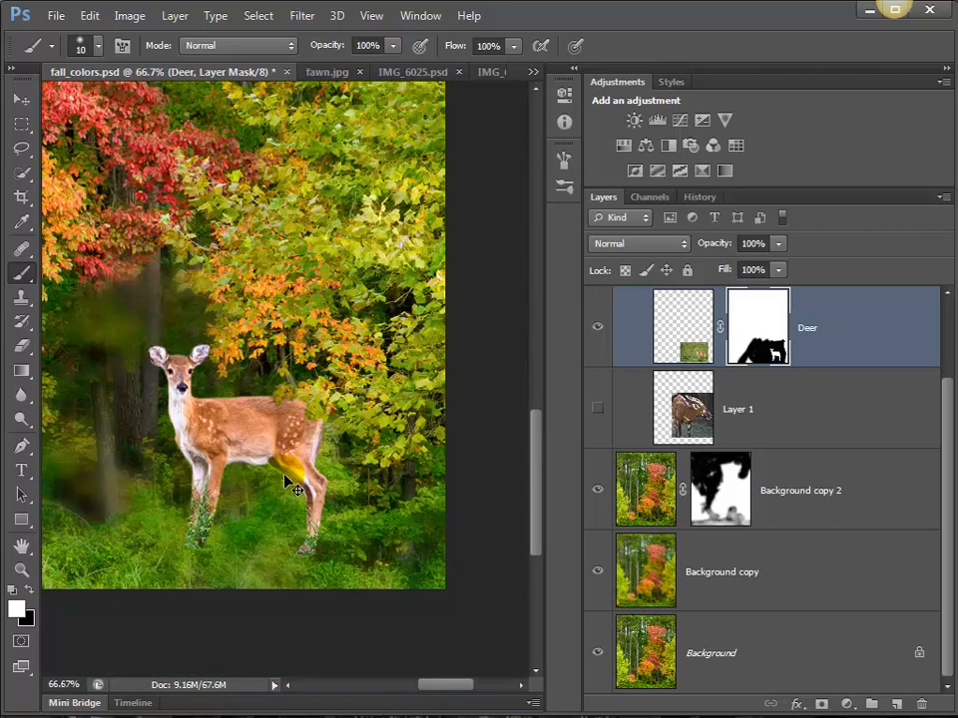
pyautogui.hotkey('ctrl', '-')
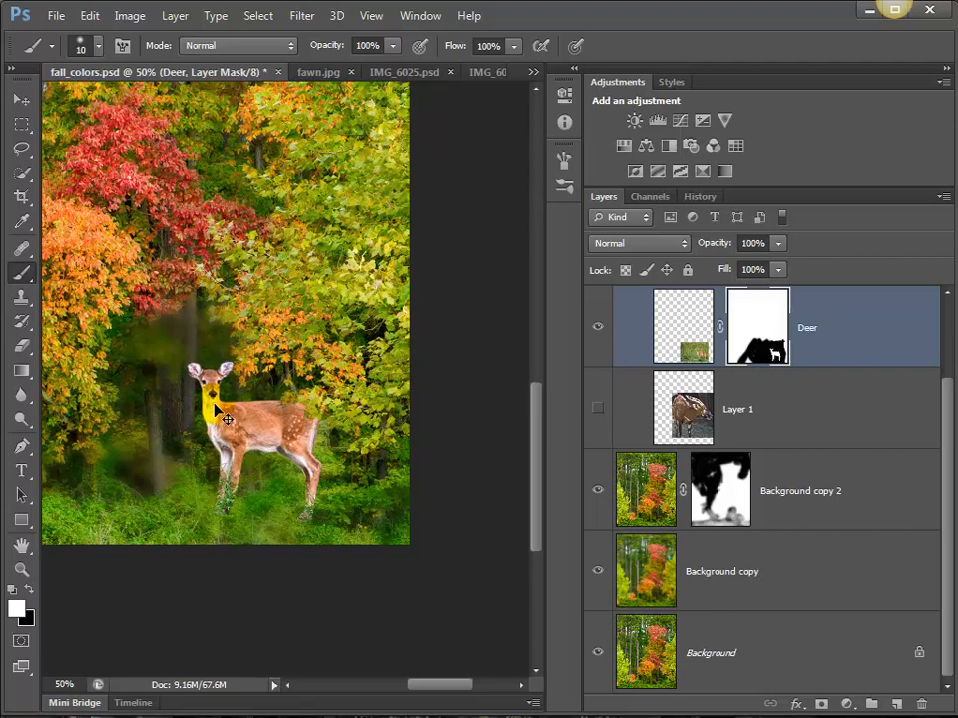
pyautogui.hotkey('ctrl', '0')
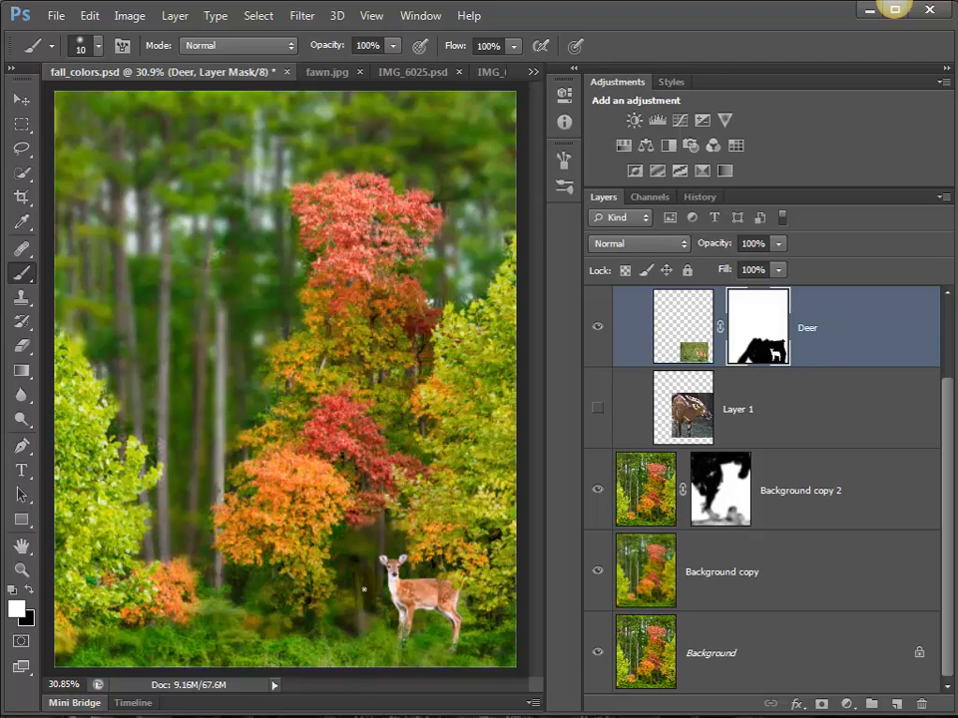
# - Paint white on the Background copy 2 mask with a 90 px brush to sharpen the trunks beside the deer and the area beneath the orange tree
pyautogui.keyDown('ctrl'); pyautogui.click(369, 585); pyautogui.keyUp('ctrl')
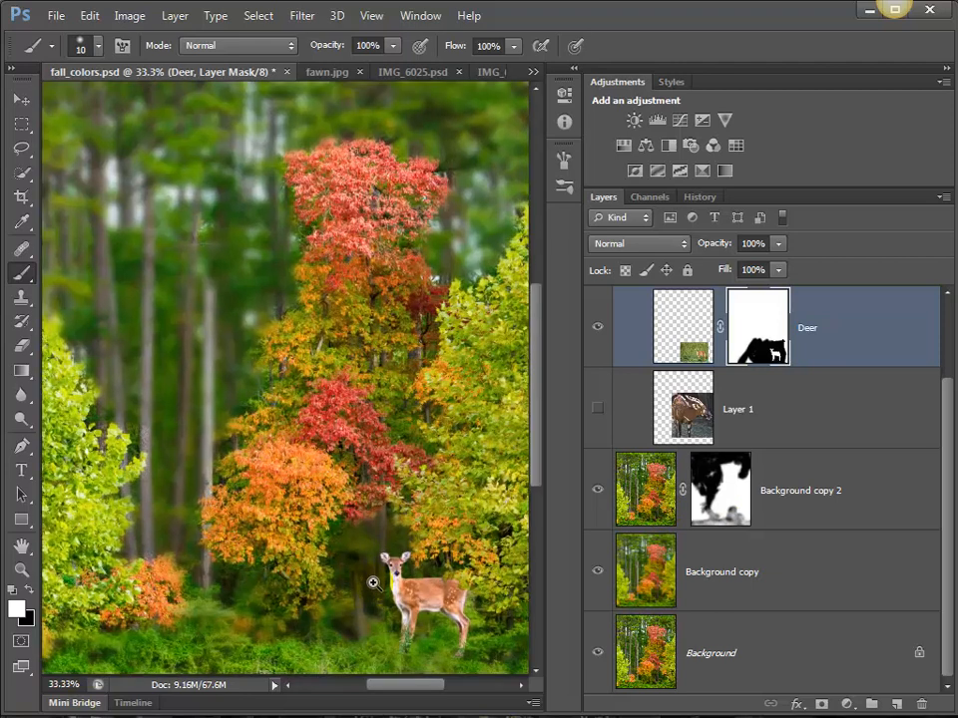
pyautogui.keyDown('ctrl'); pyautogui.click(372, 579); pyautogui.keyUp('ctrl')
pyautogui.keyDown('ctrl'); pyautogui.click(377, 554); pyautogui.keyUp('ctrl')
pyautogui.moveTo(314, 562); pyautogui.dragTo(243, 482)
pyautogui.click(731, 487)
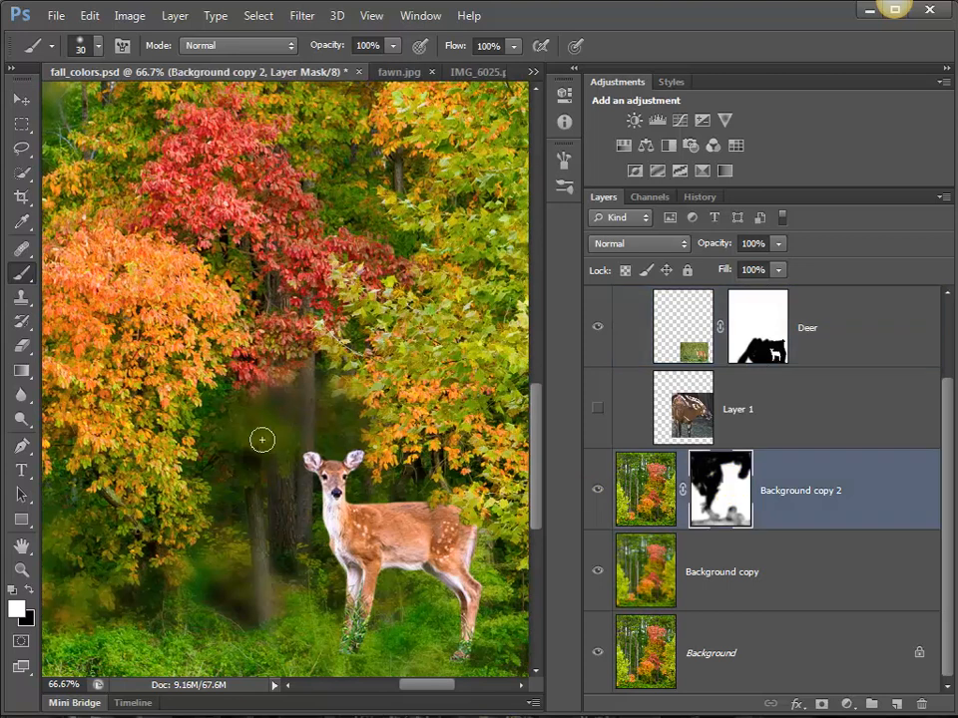
pyautogui.press(']')
pyautogui.press(']')
pyautogui.press(']')
pyautogui.press(']')
pyautogui.press(']')
pyautogui.press(']')
pyautogui.moveTo(276, 421)
pyautogui.mouseDown()
pyautogui.moveTo(250, 478)
pyautogui.moveTo(338, 381)
pyautogui.moveTo(293, 442)
pyautogui.moveTo(295, 569)
pyautogui.moveTo(323, 587)
pyautogui.moveTo(449, 615)
pyautogui.mouseUp()
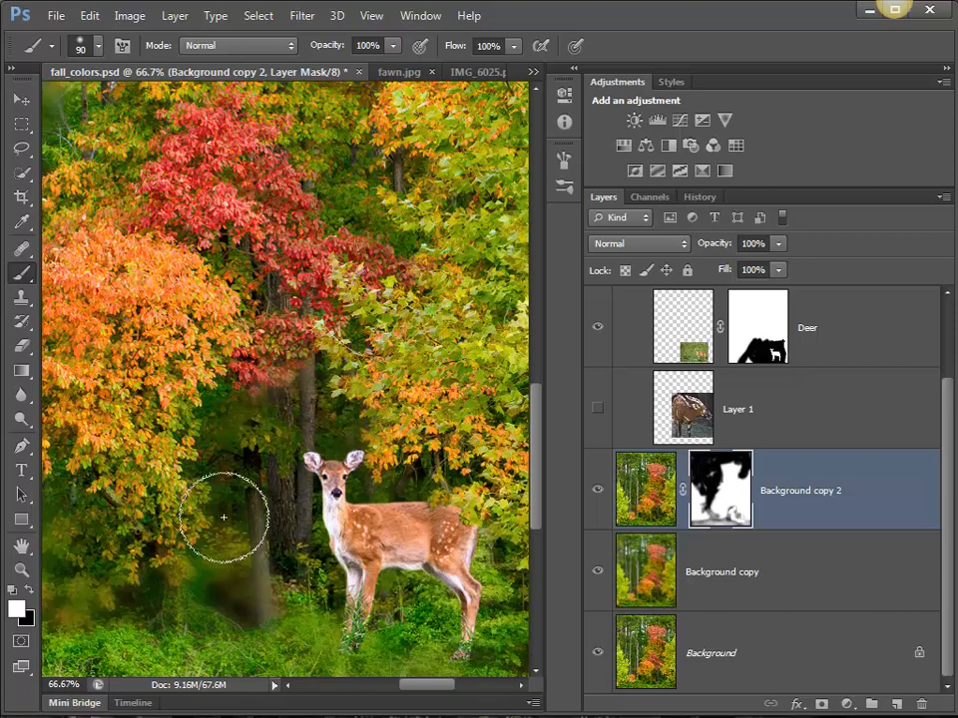
pyautogui.moveTo(223, 517)
pyautogui.mouseDown()
pyautogui.moveTo(276, 646)
pyautogui.moveTo(287, 621)
pyautogui.moveTo(338, 643)
pyautogui.moveTo(178, 562)
pyautogui.moveTo(218, 626)
pyautogui.moveTo(360, 658)
pyautogui.mouseUp()
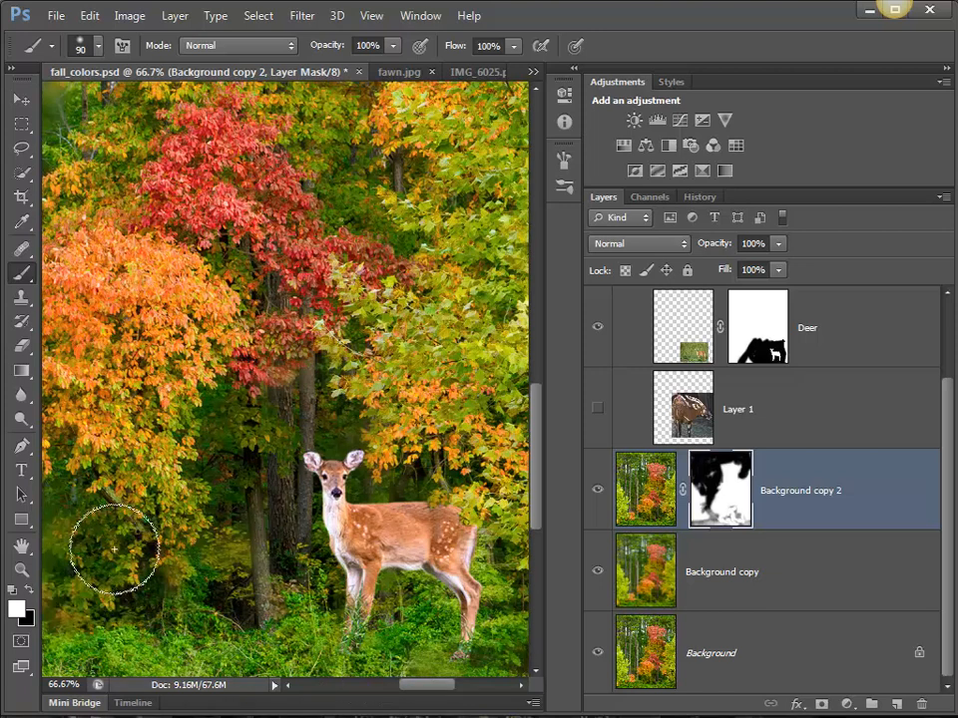
pyautogui.moveTo(115, 549)
pyautogui.mouseDown()
pyautogui.moveTo(376, 552)
pyautogui.moveTo(389, 521)
pyautogui.mouseUp()
pyautogui.moveTo(317, 512); pyautogui.dragTo(279, 550)
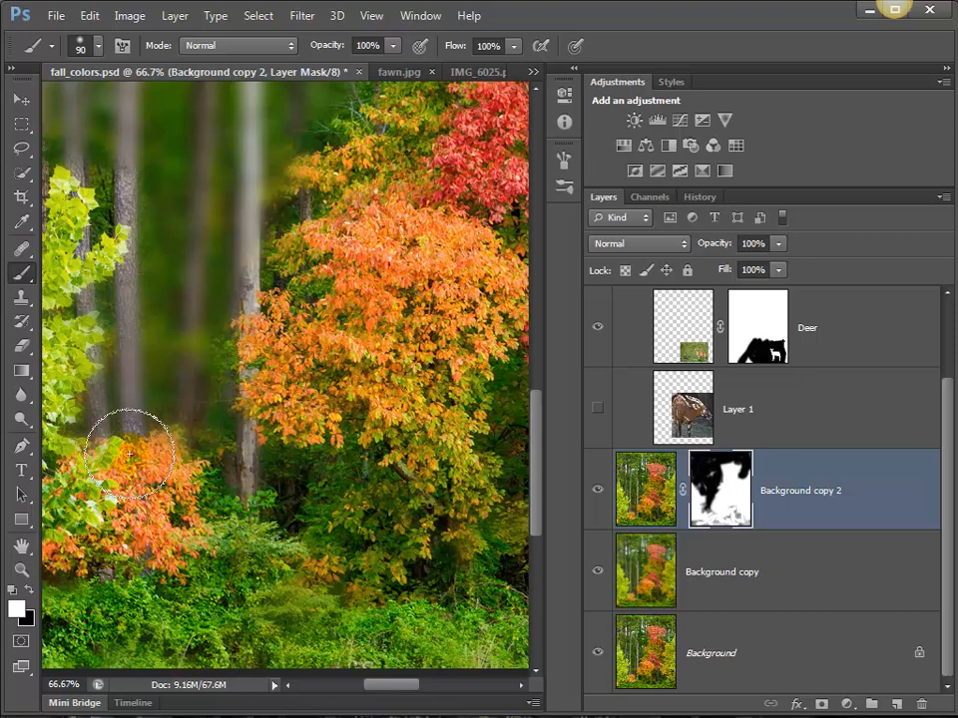
# - Set the brush opacity to 34% and paint white on the Background copy 2 mask around the trunk bases above the small orange bush
pyautogui.click(392, 45)
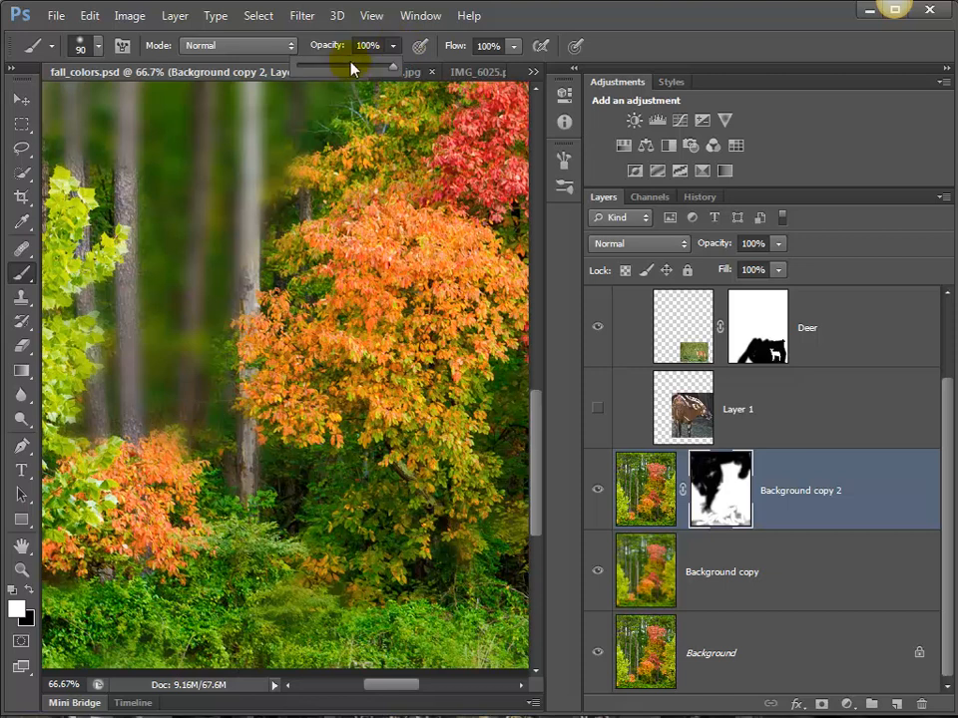
pyautogui.moveTo(348, 64); pyautogui.dragTo(352, 66)
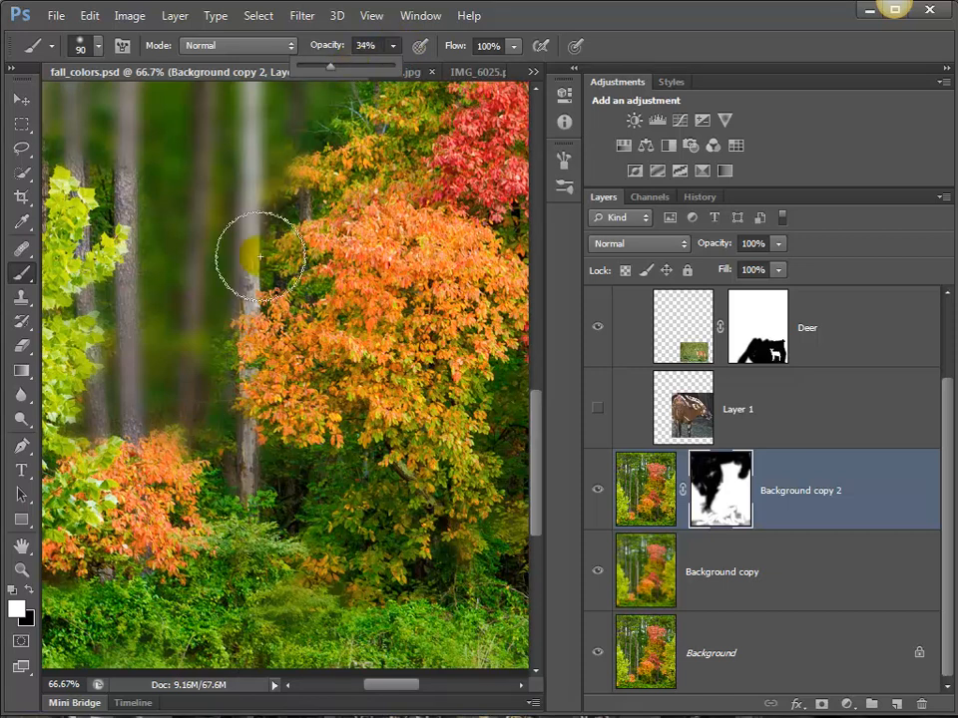
pyautogui.click(137, 444)
pyautogui.moveTo(143, 416)
pyautogui.mouseDown()
pyautogui.moveTo(175, 470)
pyautogui.moveTo(178, 451)
pyautogui.moveTo(128, 464)
pyautogui.moveTo(130, 403)
pyautogui.mouseUp()
pyautogui.moveTo(238, 374)
pyautogui.mouseDown()
pyautogui.moveTo(219, 465)
pyautogui.moveTo(382, 476)
pyautogui.mouseUp()
pyautogui.hotkey('ctrl', '0')
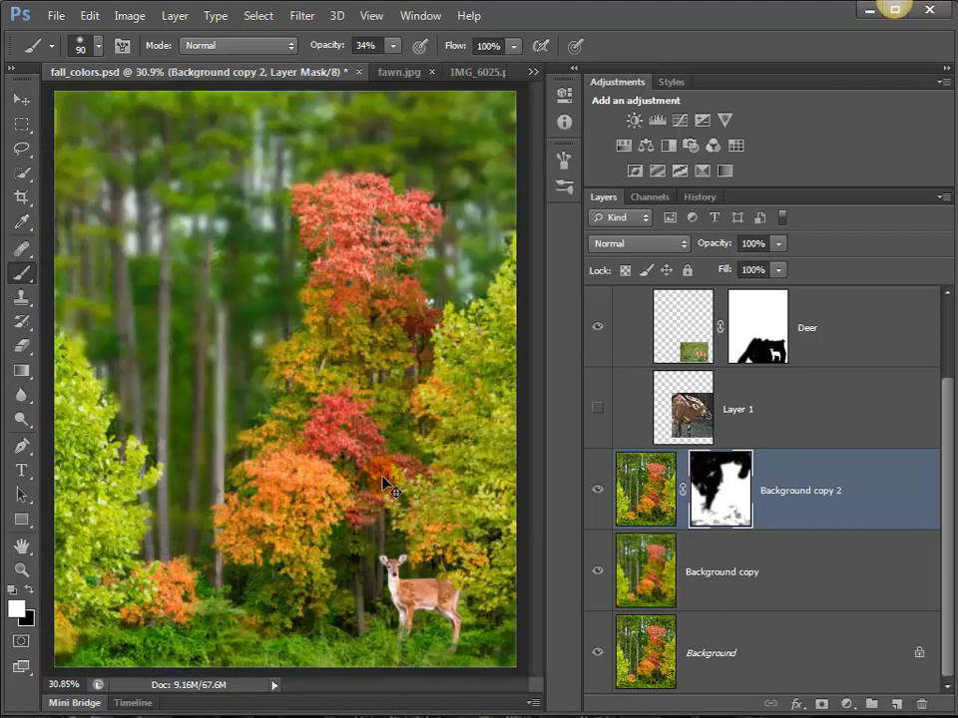